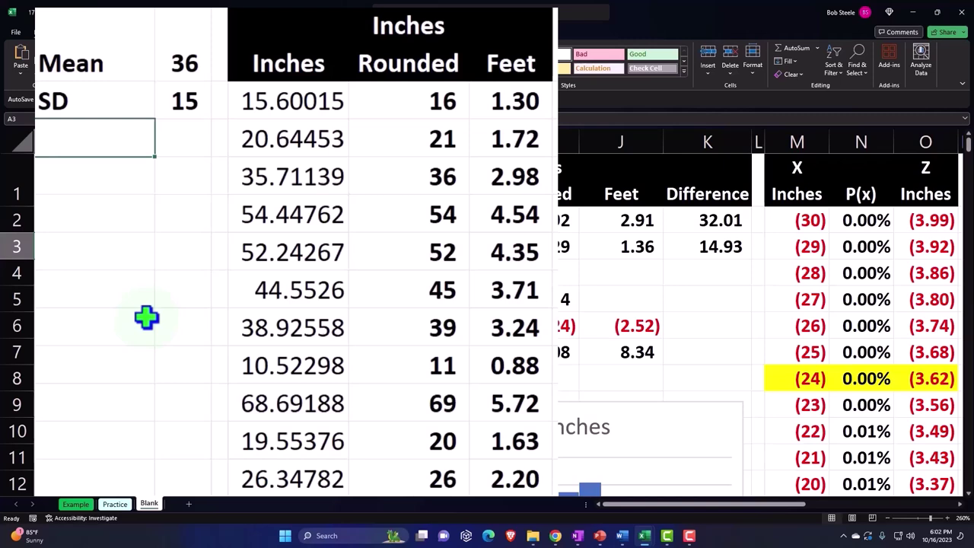
- Review the Inches Rounded rounding formula, the Data Analysis tool location, and the F2 feet formula
{"action": "left_click", "coordinate": [314, 194]}
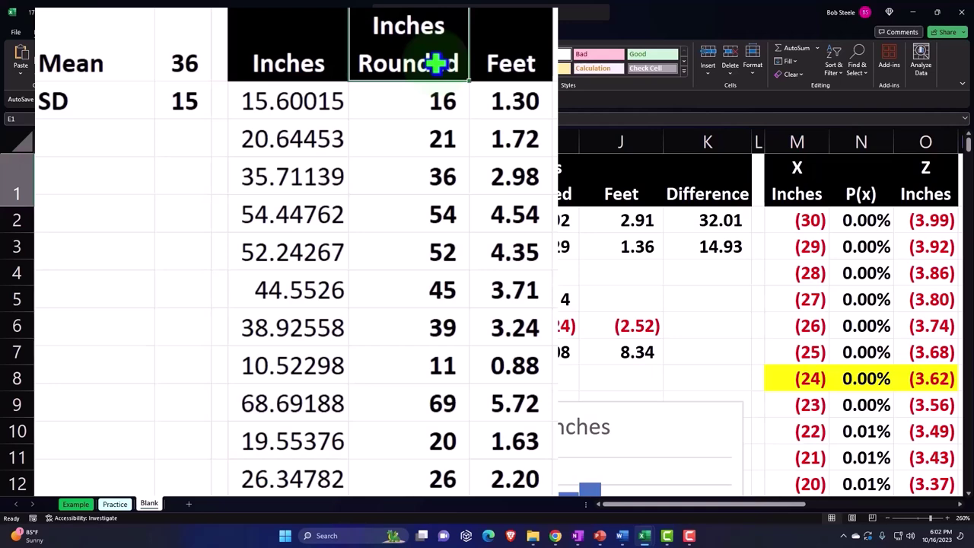
{"action": "left_click", "coordinate": [445, 112]}
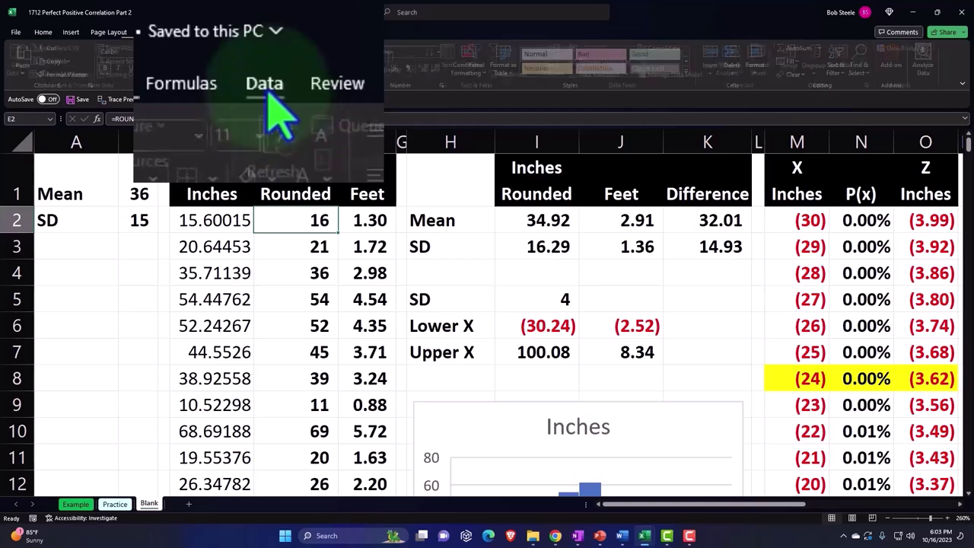
{"action": "left_click", "coordinate": [182, 32]}
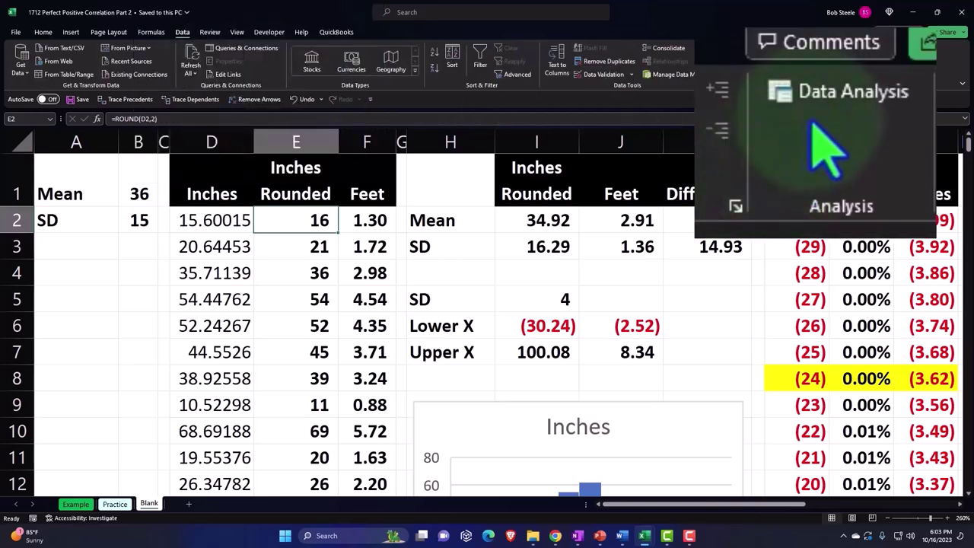
{"action": "left_click", "coordinate": [47, 33]}
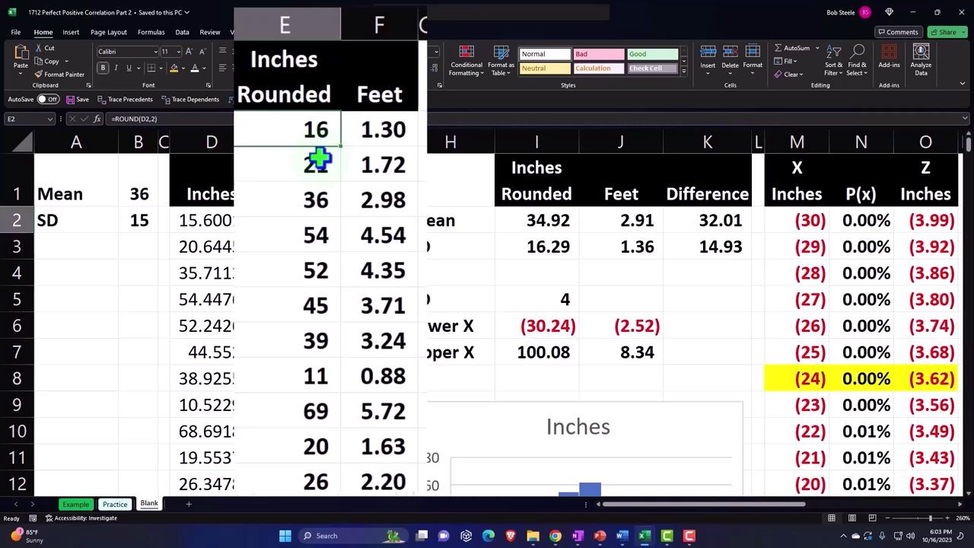
{"action": "left_click", "coordinate": [370, 130]}
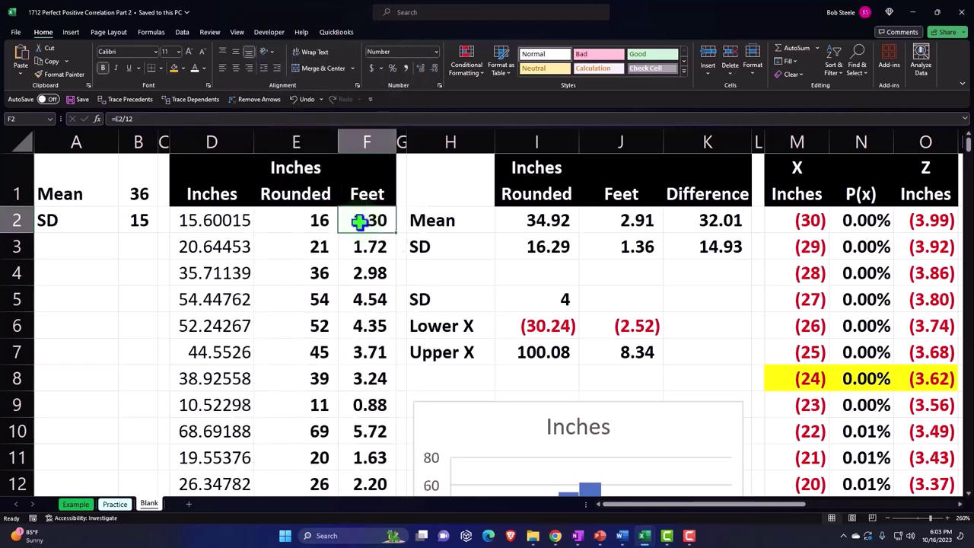
- Step through the Inches Rounded mean and SD, the Feet SD, and the Difference mean
{"action": "key", "text": "Right"}
{"action": "key", "text": "Right"}
{"action": "key", "text": "Right"}
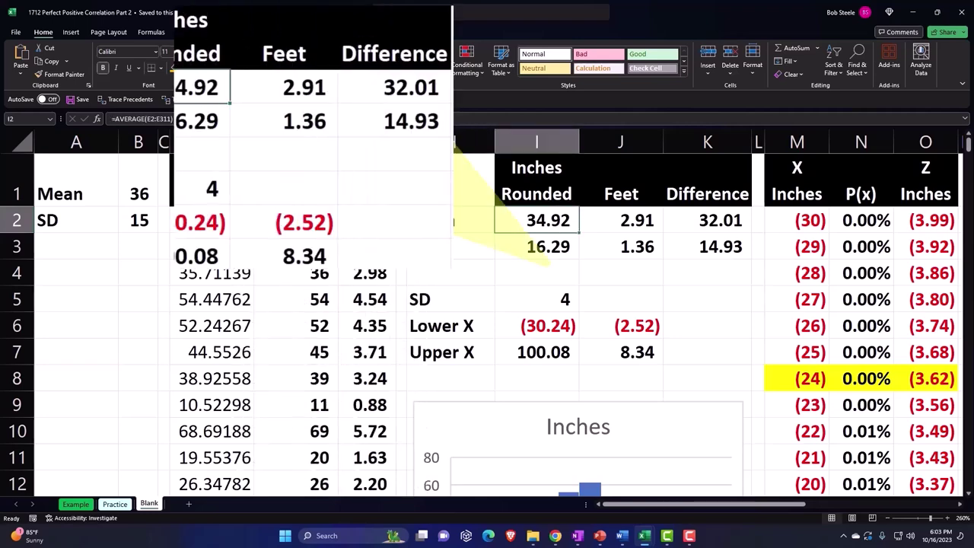
{"action": "key", "text": "Down"}
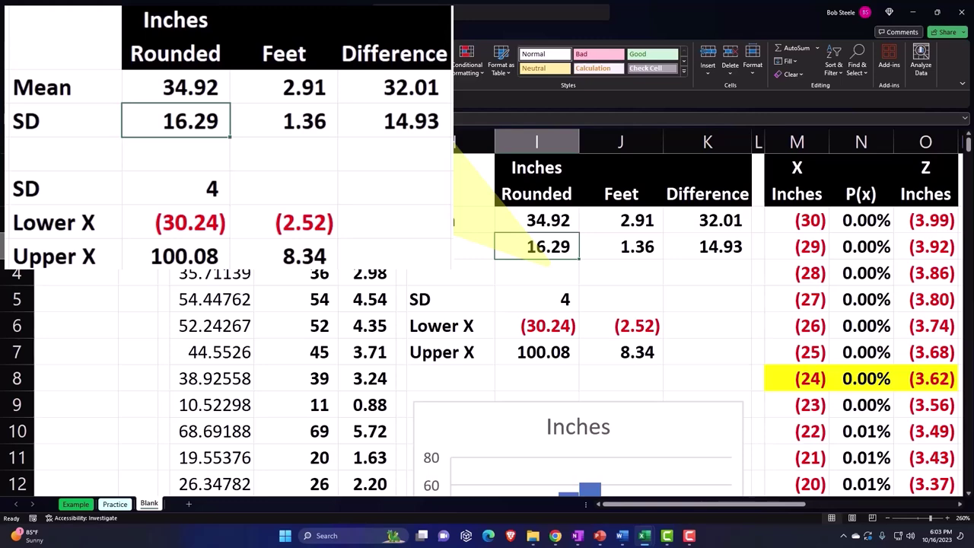
{"action": "key", "text": "Right"}
{"action": "key", "text": "Right"}
{"action": "key", "text": "Up"}
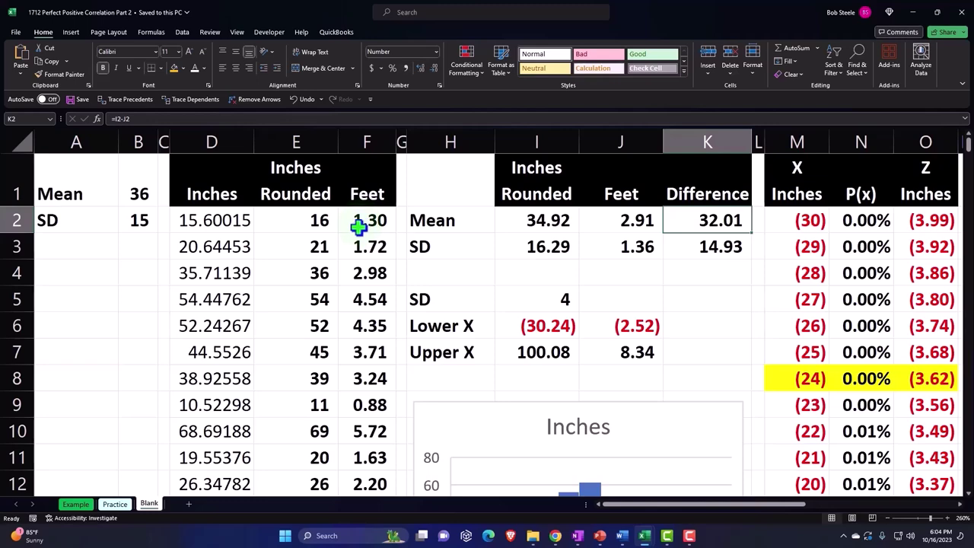
- Stretch the Feet histogram taller below the Inches histogram so more bin labels show
{"action": "scroll", "coordinate": [444, 317], "scroll_direction": "down", "scroll_amount": 1}
{"action": "scroll", "coordinate": [445, 316], "scroll_direction": "down", "scroll_amount": 2}
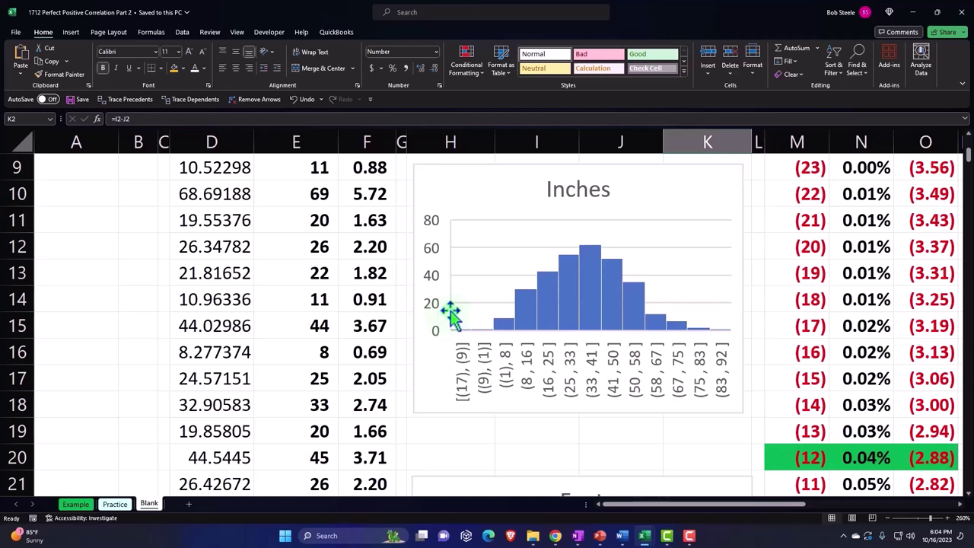
{"action": "left_click", "coordinate": [472, 194]}
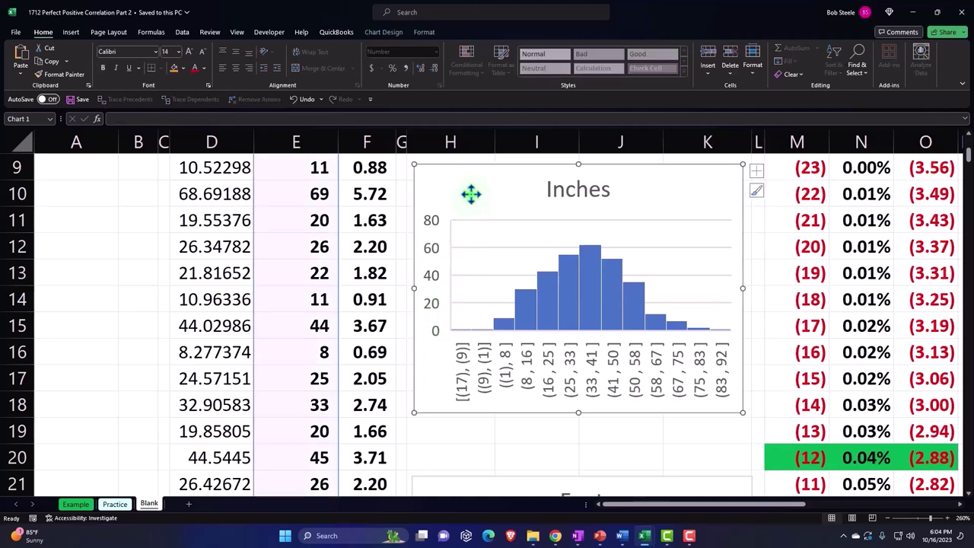
{"action": "scroll", "coordinate": [471, 194], "scroll_direction": "down", "scroll_amount": 1}
{"action": "scroll", "coordinate": [472, 206], "scroll_direction": "down", "scroll_amount": 1}
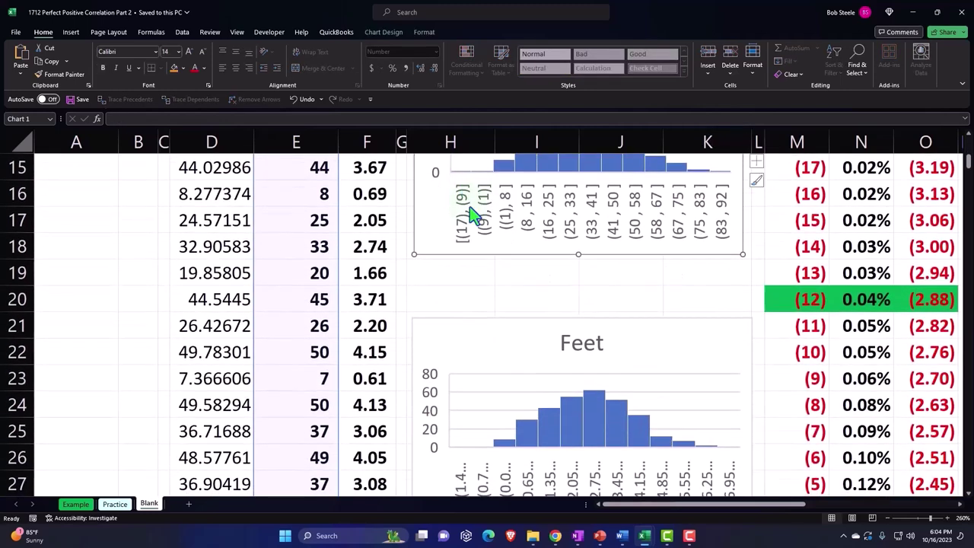
{"action": "left_click", "coordinate": [487, 329]}
{"action": "scroll", "coordinate": [487, 329], "scroll_direction": "down", "scroll_amount": 1}
{"action": "scroll", "coordinate": [495, 339], "scroll_direction": "down", "scroll_amount": 1}
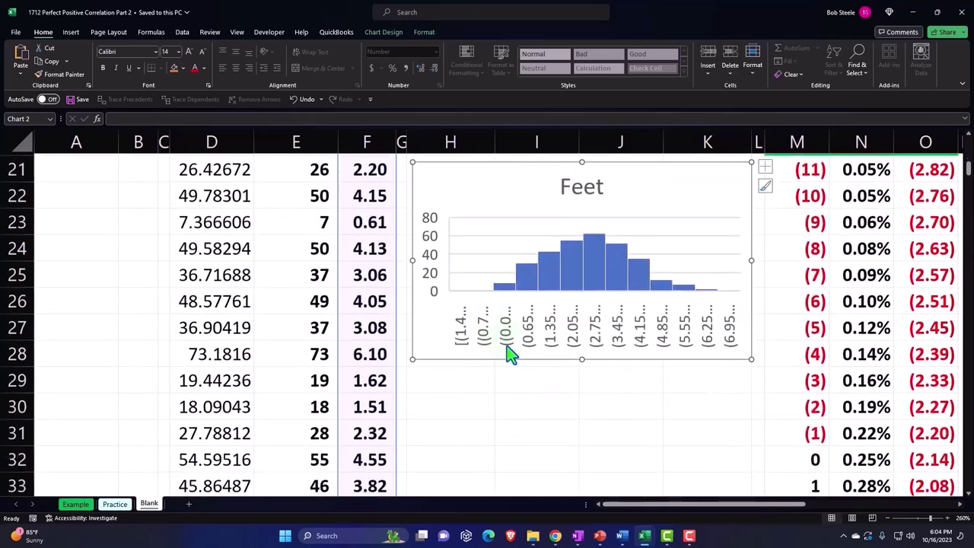
{"action": "left_click_drag", "start_coordinate": [580, 356], "coordinate": [580, 396]}
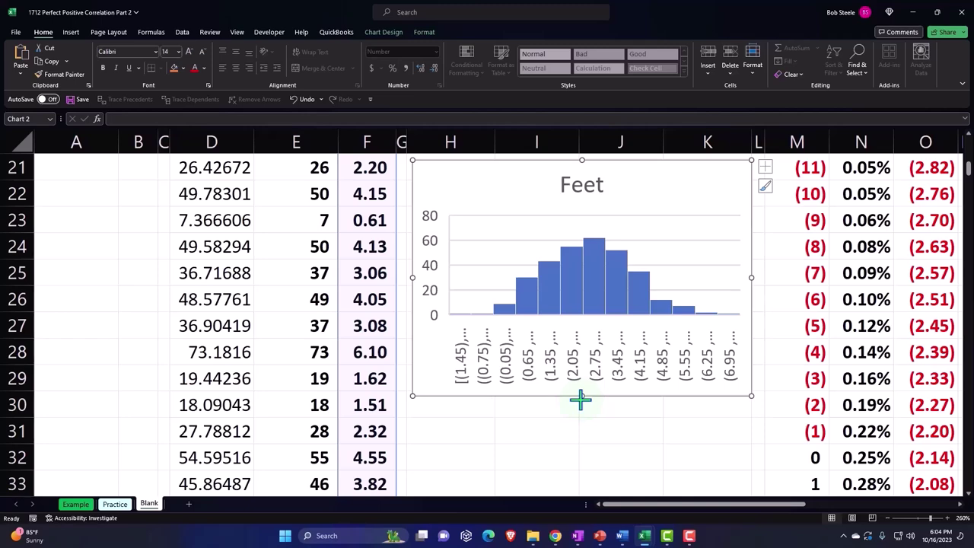
{"action": "left_click_drag", "start_coordinate": [582, 397], "coordinate": [584, 407]}
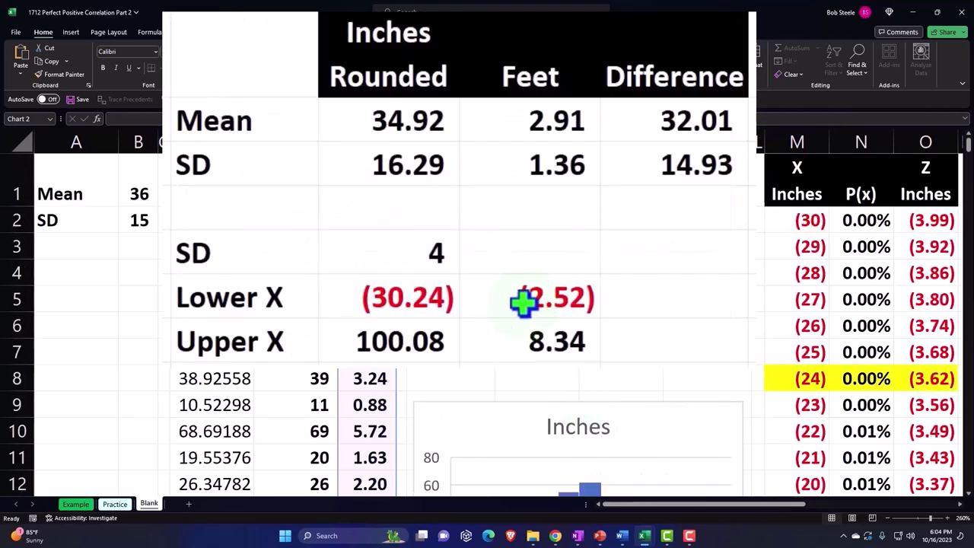
- Move through the empty cells J4 and K6 toward the Z Feet table
{"action": "left_click", "coordinate": [553, 226]}
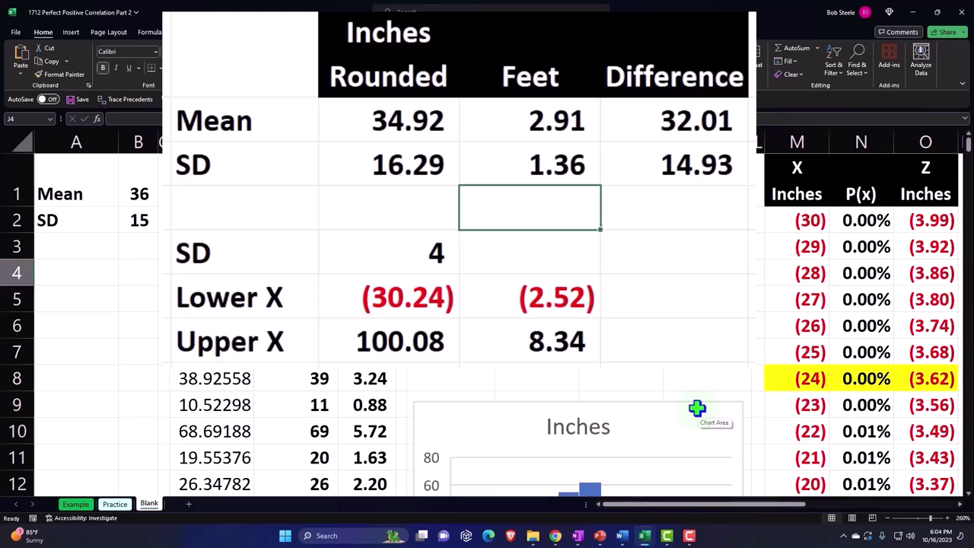
{"action": "left_click", "coordinate": [668, 275]}
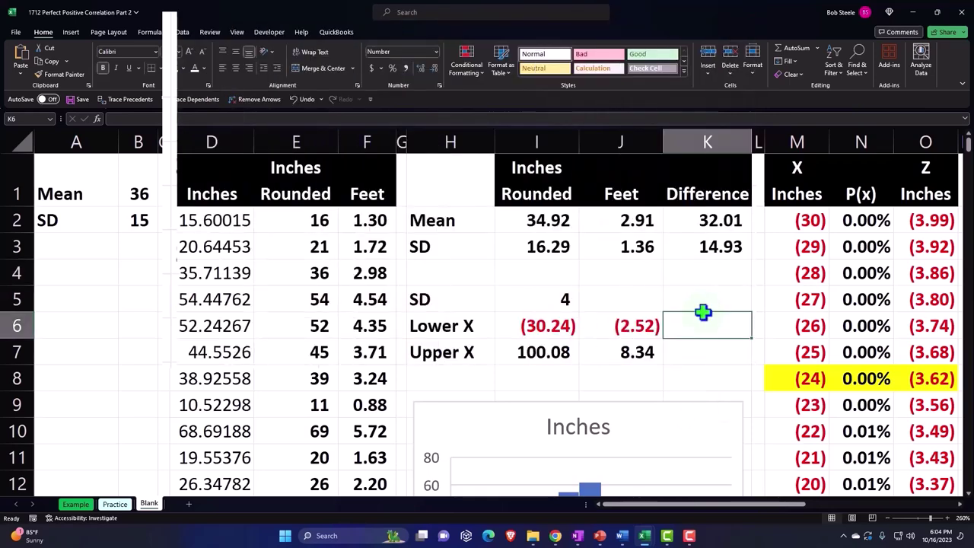
{"action": "key", "text": "Right"}
{"action": "key", "text": "Right"}
{"action": "key", "text": "Right"}
{"action": "key", "text": "Right"}
{"action": "key", "text": "Right"}
{"action": "key", "text": "Right"}
{"action": "key", "text": "Right"}
{"action": "key", "text": "Right"}
{"action": "key", "text": "Right"}
{"action": "key", "text": "Right"}
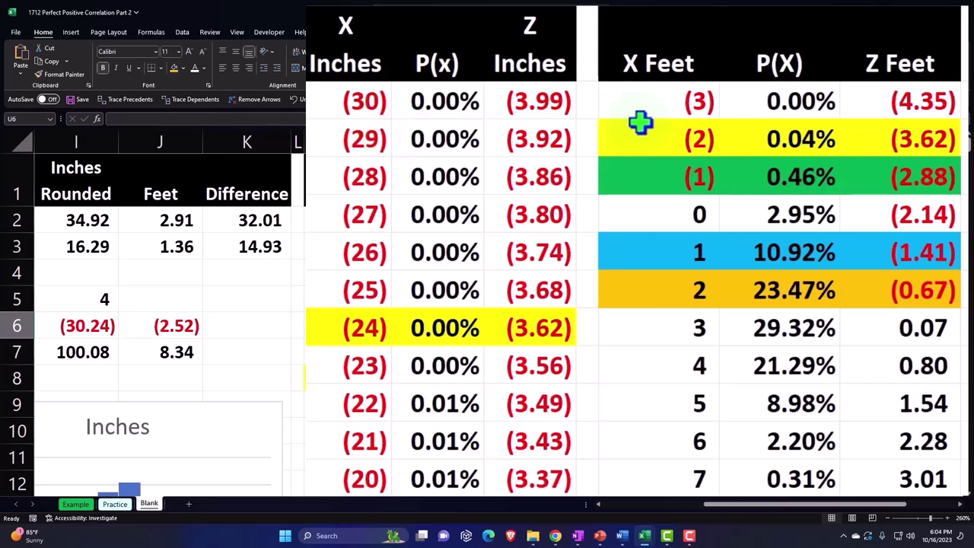
{"action": "left_click", "coordinate": [548, 65]}
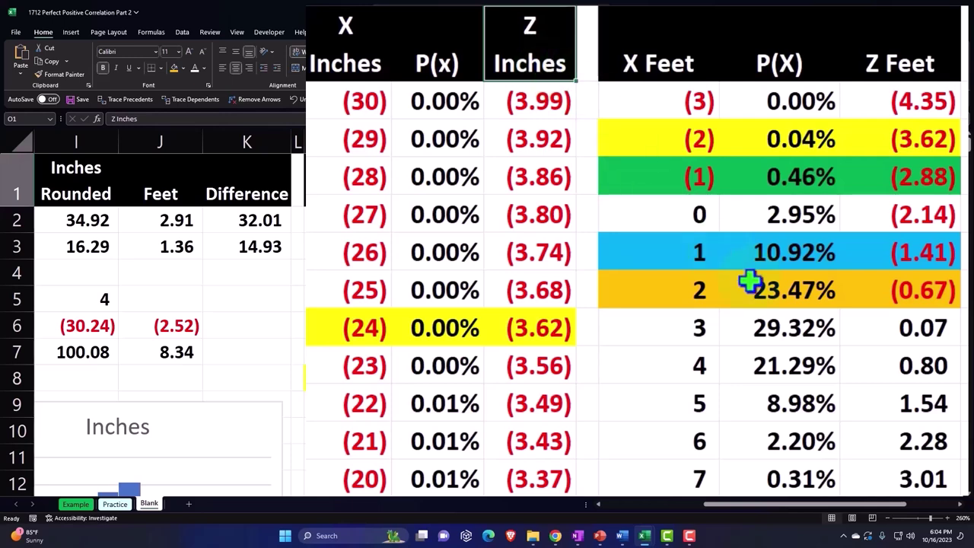
{"action": "left_click", "coordinate": [911, 292]}
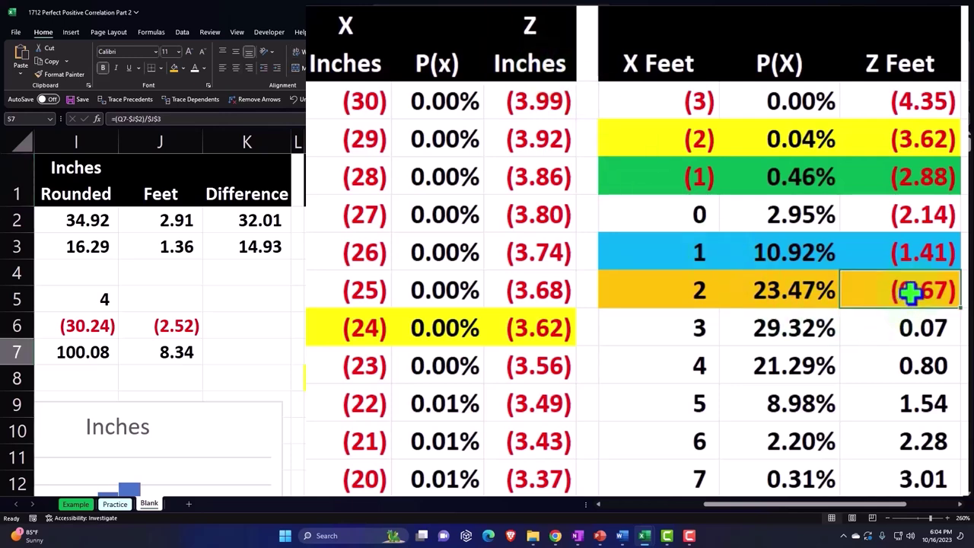
{"action": "left_click", "coordinate": [917, 253]}
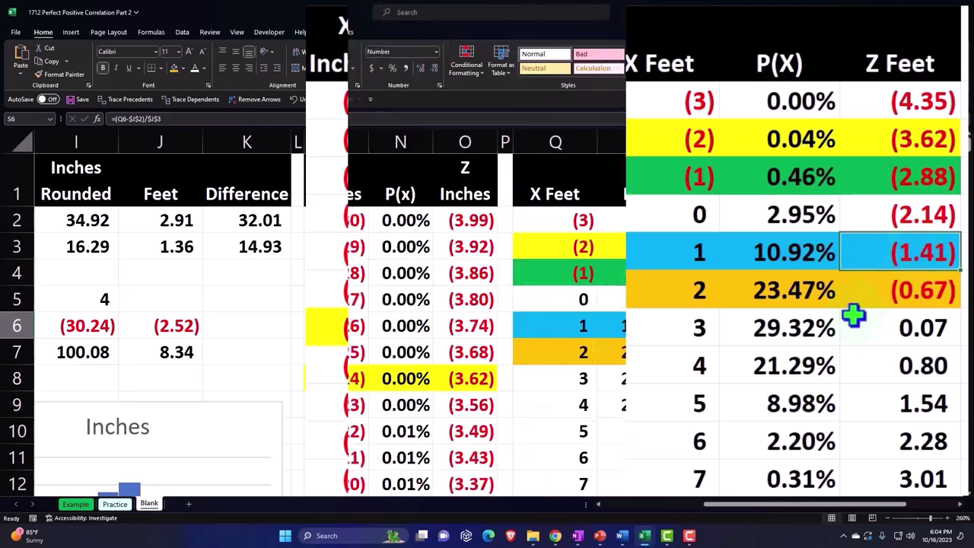
{"action": "scroll", "coordinate": [691, 370], "scroll_direction": "down", "scroll_amount": 3}
{"action": "scroll", "coordinate": [690, 370], "scroll_direction": "up", "scroll_amount": 3}
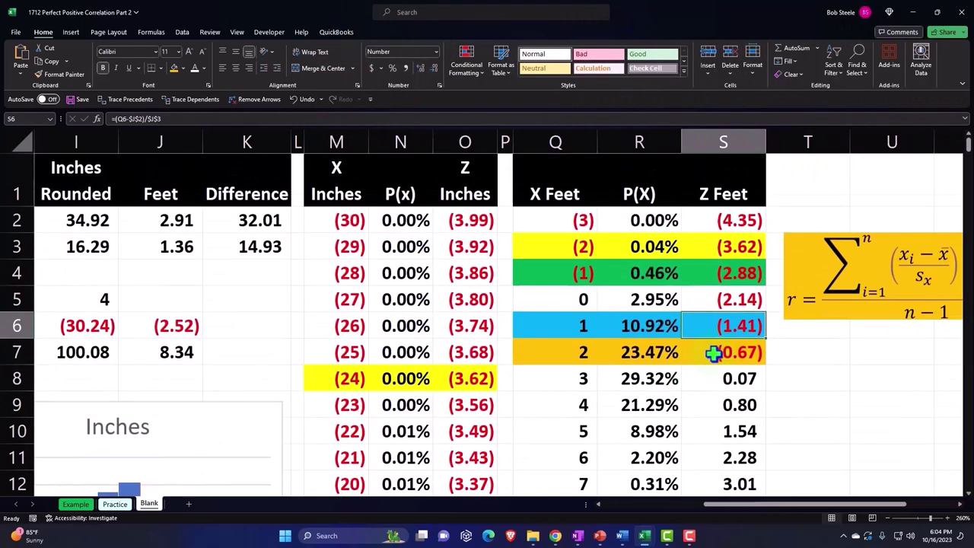
{"action": "scroll", "coordinate": [714, 351], "scroll_direction": "down", "scroll_amount": 2}
{"action": "scroll", "coordinate": [714, 352], "scroll_direction": "down", "scroll_amount": 1}
{"action": "scroll", "coordinate": [713, 351], "scroll_direction": "down", "scroll_amount": 2}
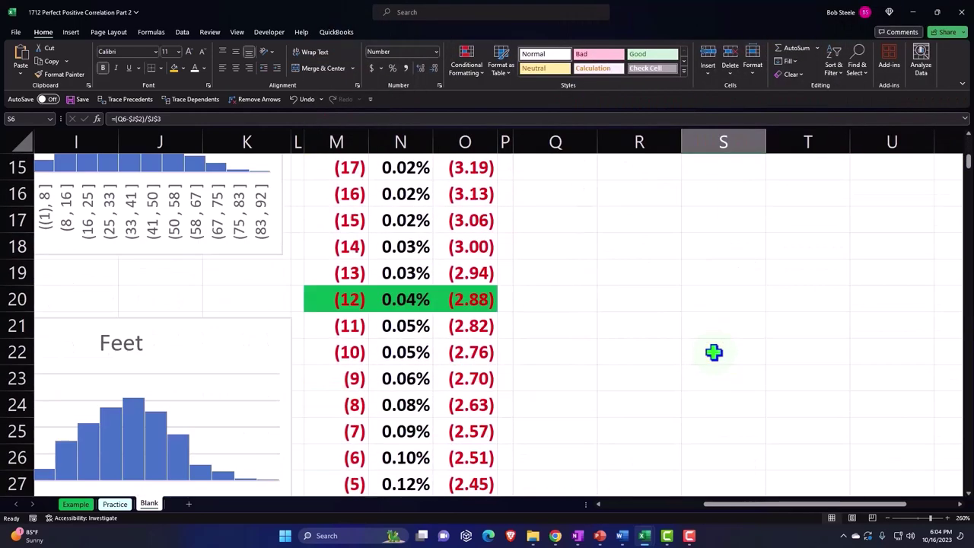
{"action": "scroll", "coordinate": [714, 351], "scroll_direction": "down", "scroll_amount": 3}
{"action": "scroll", "coordinate": [713, 352], "scroll_direction": "down", "scroll_amount": 2}
{"action": "scroll", "coordinate": [714, 351], "scroll_direction": "down", "scroll_amount": 3}
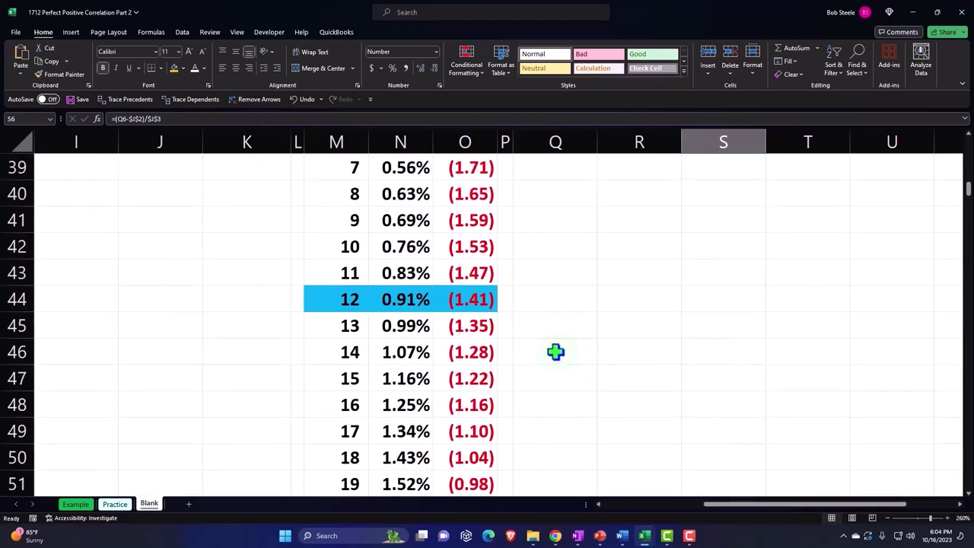
{"action": "left_click", "coordinate": [477, 302]}
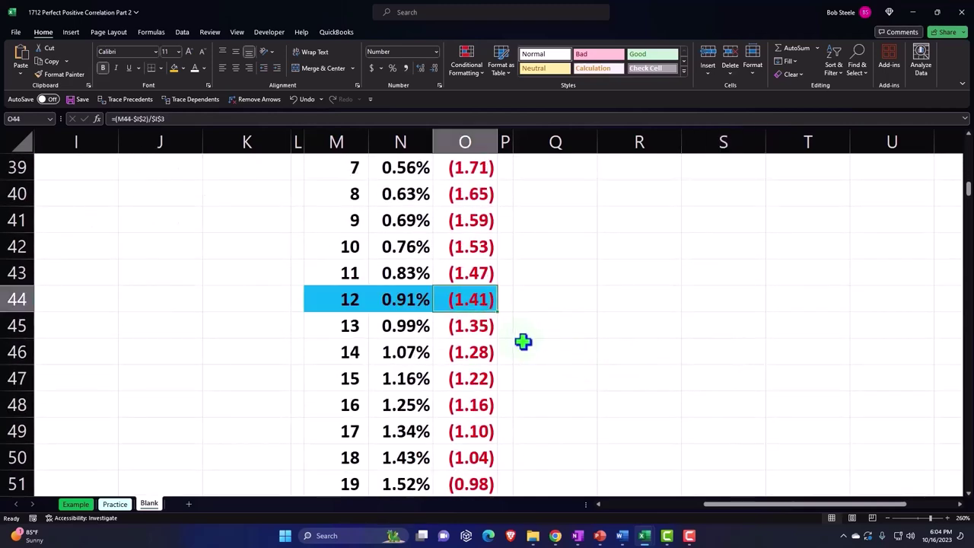
{"action": "scroll", "coordinate": [564, 363], "scroll_direction": "up", "scroll_amount": 4}
{"action": "scroll", "coordinate": [567, 365], "scroll_direction": "up", "scroll_amount": 3}
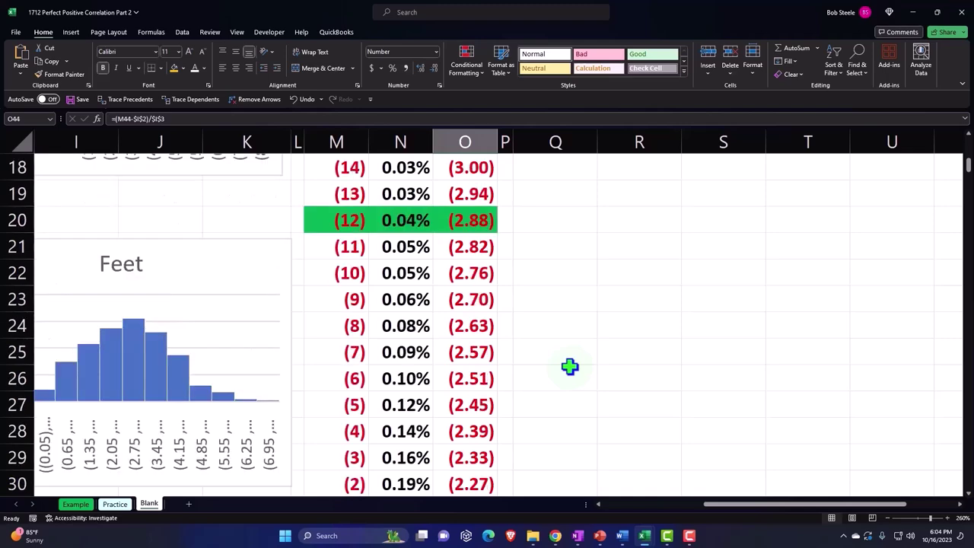
{"action": "scroll", "coordinate": [570, 367], "scroll_direction": "up", "scroll_amount": 4}
{"action": "scroll", "coordinate": [569, 367], "scroll_direction": "up", "scroll_amount": 1}
{"action": "scroll", "coordinate": [596, 346], "scroll_direction": "up", "scroll_amount": 2}
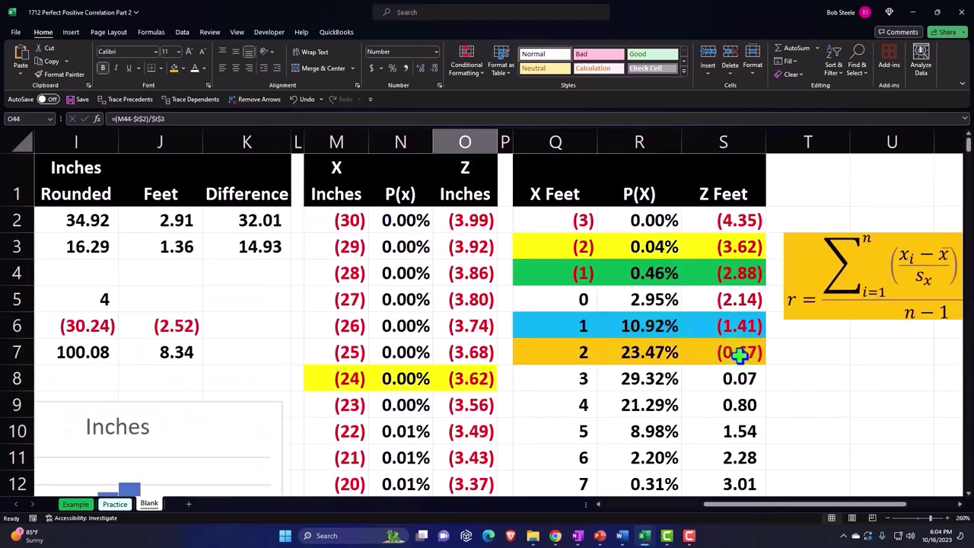
{"action": "left_click", "coordinate": [738, 354]}
{"action": "scroll", "coordinate": [611, 423], "scroll_direction": "down", "scroll_amount": 4}
{"action": "scroll", "coordinate": [611, 422], "scroll_direction": "down", "scroll_amount": 2}
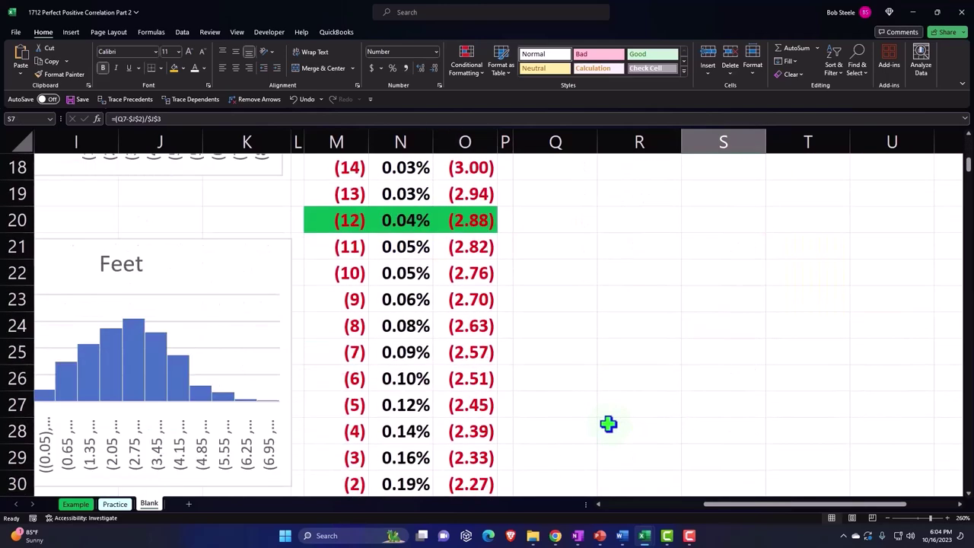
{"action": "scroll", "coordinate": [607, 424], "scroll_direction": "down", "scroll_amount": 3}
{"action": "scroll", "coordinate": [606, 424], "scroll_direction": "down", "scroll_amount": 1}
{"action": "scroll", "coordinate": [606, 424], "scroll_direction": "down", "scroll_amount": 2}
{"action": "scroll", "coordinate": [607, 424], "scroll_direction": "down", "scroll_amount": 2}
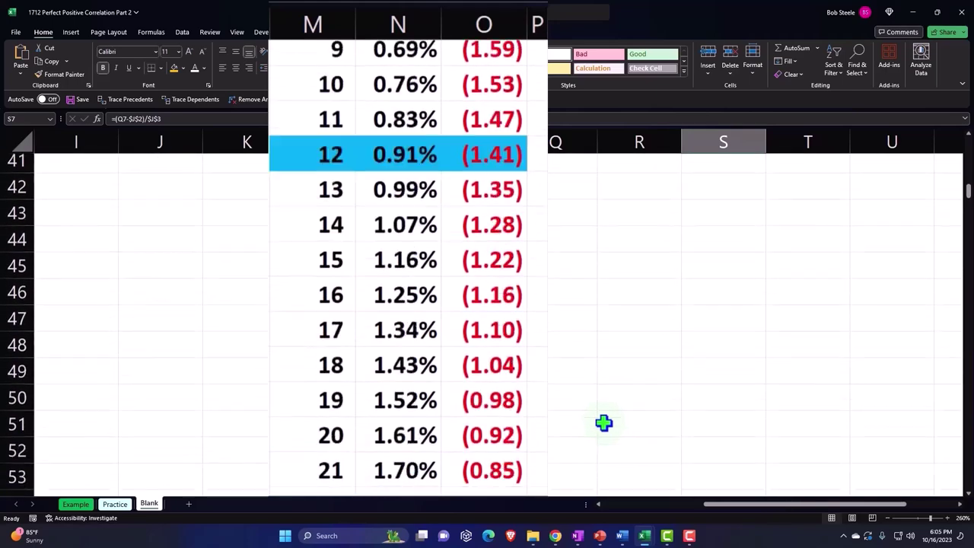
{"action": "scroll", "coordinate": [607, 424], "scroll_direction": "down", "scroll_amount": 2}
{"action": "left_click", "coordinate": [513, 343]}
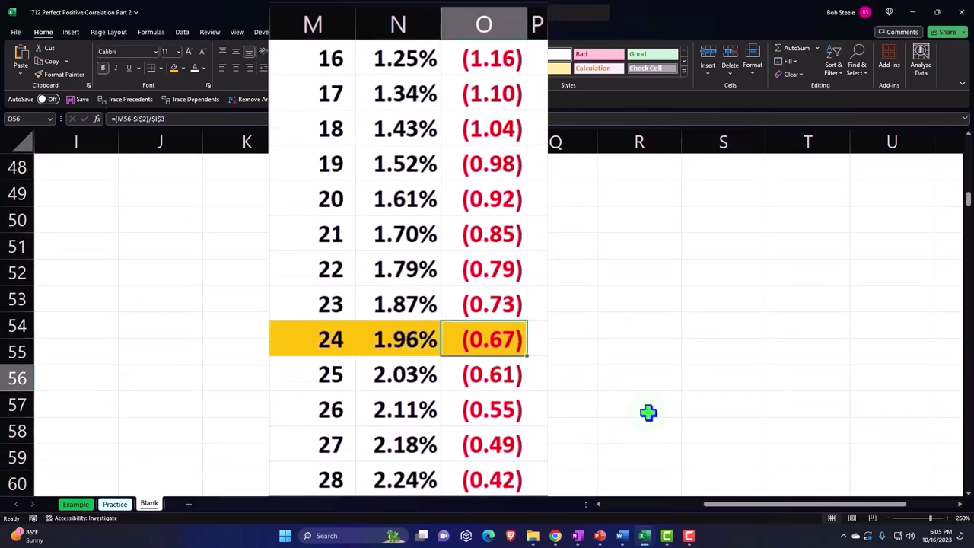
{"action": "scroll", "coordinate": [648, 413], "scroll_direction": "up", "scroll_amount": 8}
{"action": "scroll", "coordinate": [647, 413], "scroll_direction": "up", "scroll_amount": 6}
{"action": "scroll", "coordinate": [648, 413], "scroll_direction": "up", "scroll_amount": 2}
{"action": "left_click", "coordinate": [730, 358]}
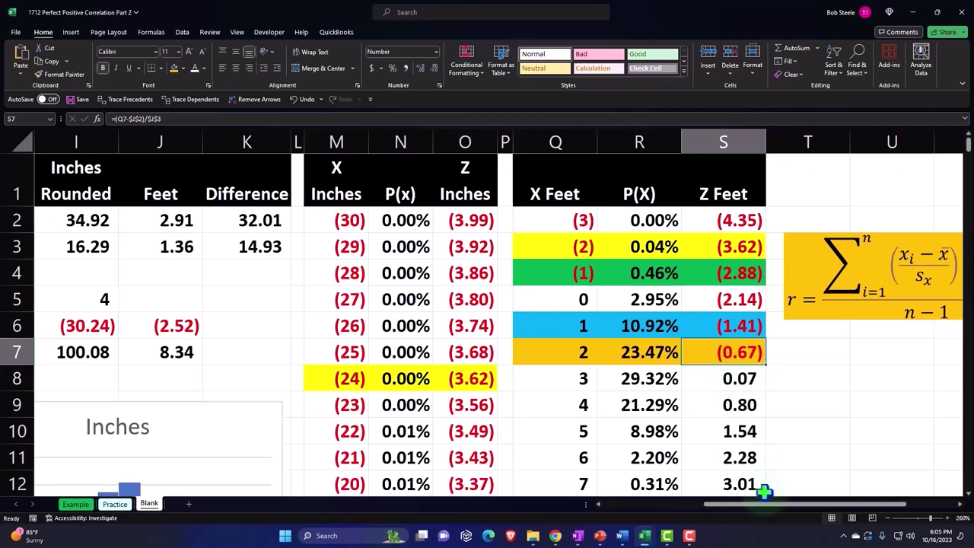
- Widen column T to fit the correlation formula, then return to the E and F data columns
{"action": "left_click_drag", "start_coordinate": [765, 504], "coordinate": [795, 504]}
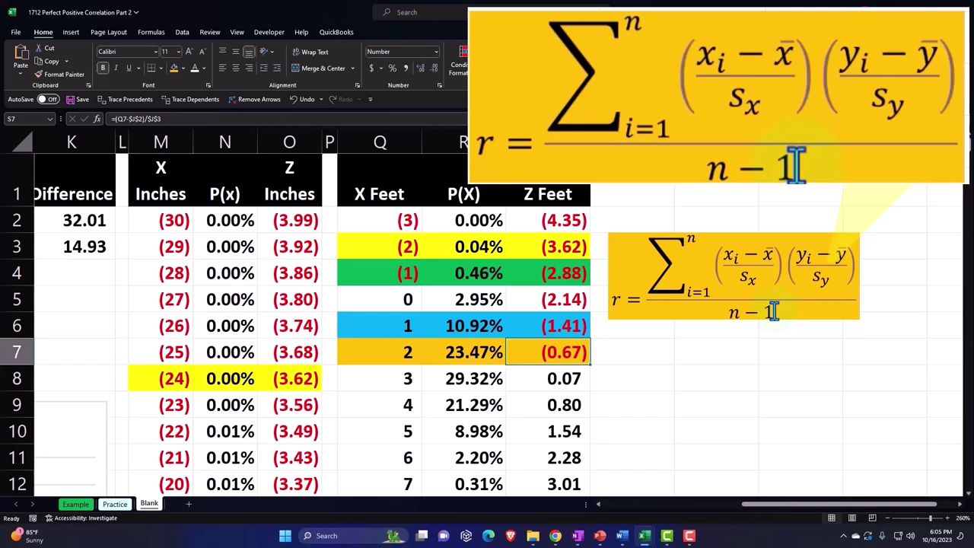
{"action": "left_click", "coordinate": [763, 351]}
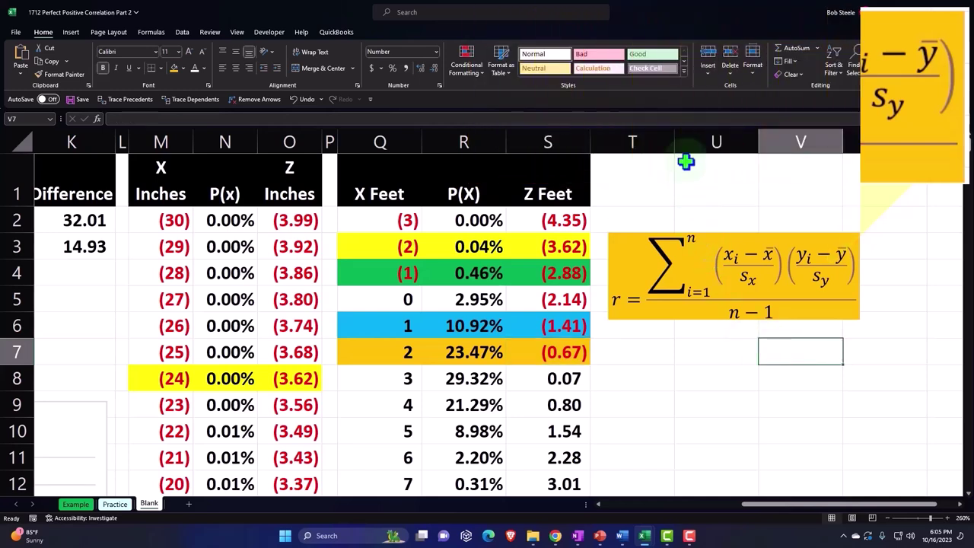
{"action": "left_click_drag", "start_coordinate": [675, 140], "coordinate": [872, 162]}
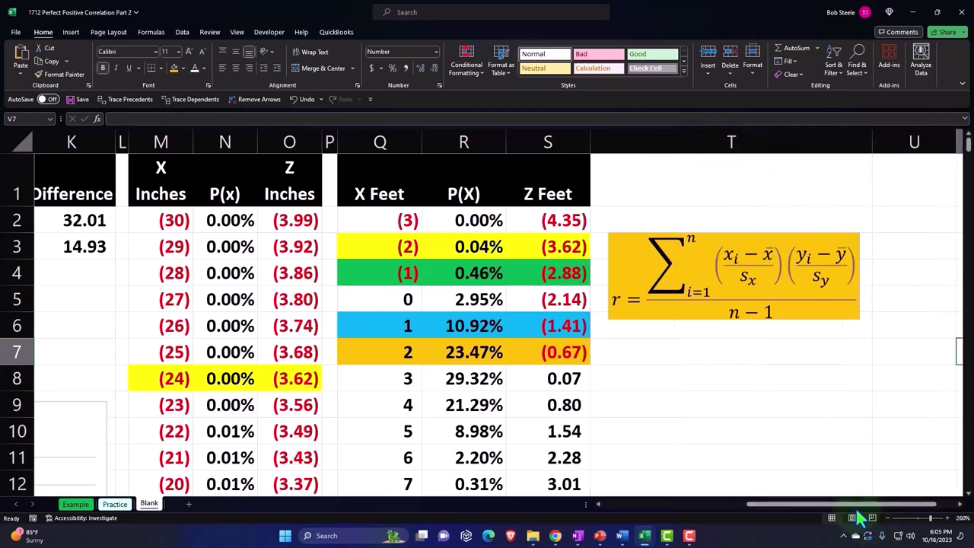
{"action": "mouse_move", "coordinate": [854, 504]}
{"action": "left_mouse_down"}
{"action": "mouse_move", "coordinate": [809, 520]}
{"action": "mouse_move", "coordinate": [707, 522]}
{"action": "left_mouse_up"}
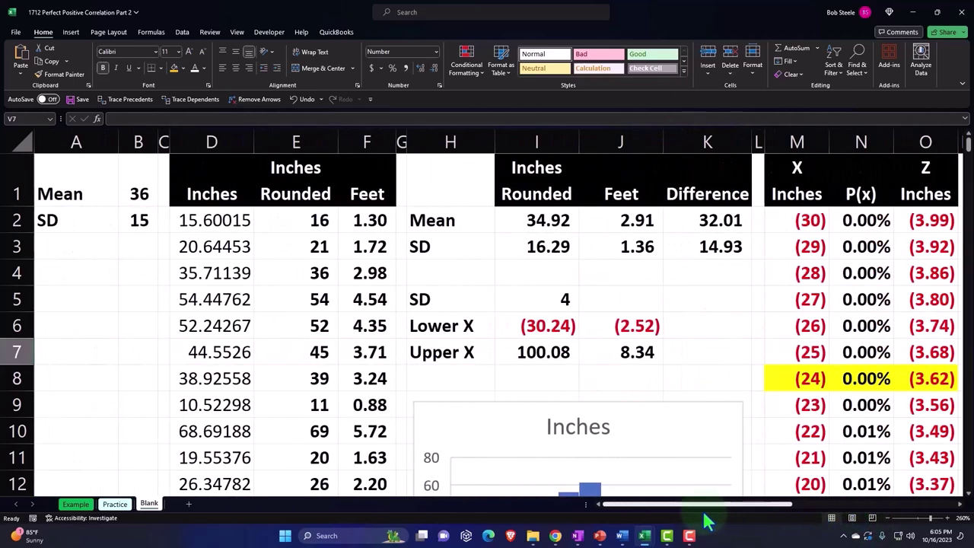
- Copy the Inches Rounded and Feet columns and paste them as values only starting at U1
{"action": "left_click_drag", "start_coordinate": [304, 141], "coordinate": [347, 141]}
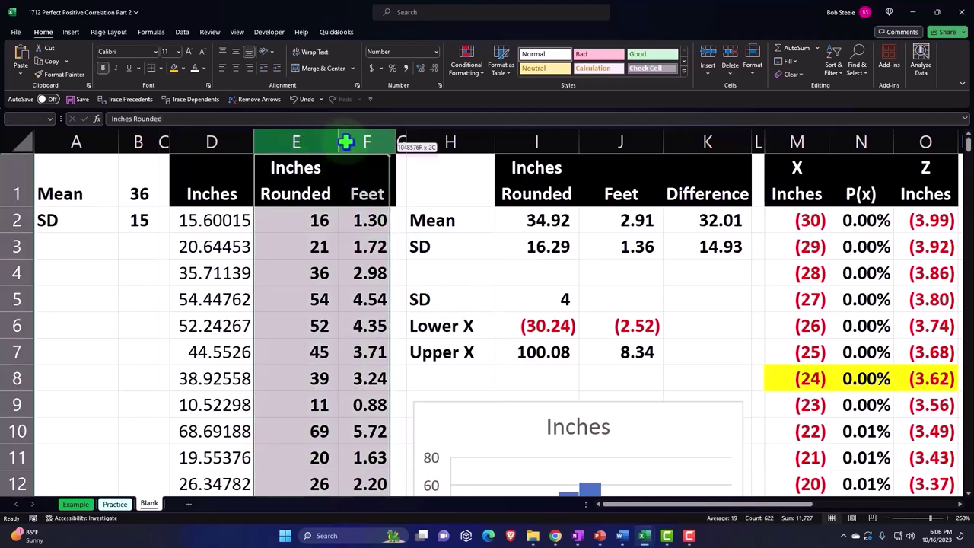
{"action": "key", "text": "ctrl+c"}
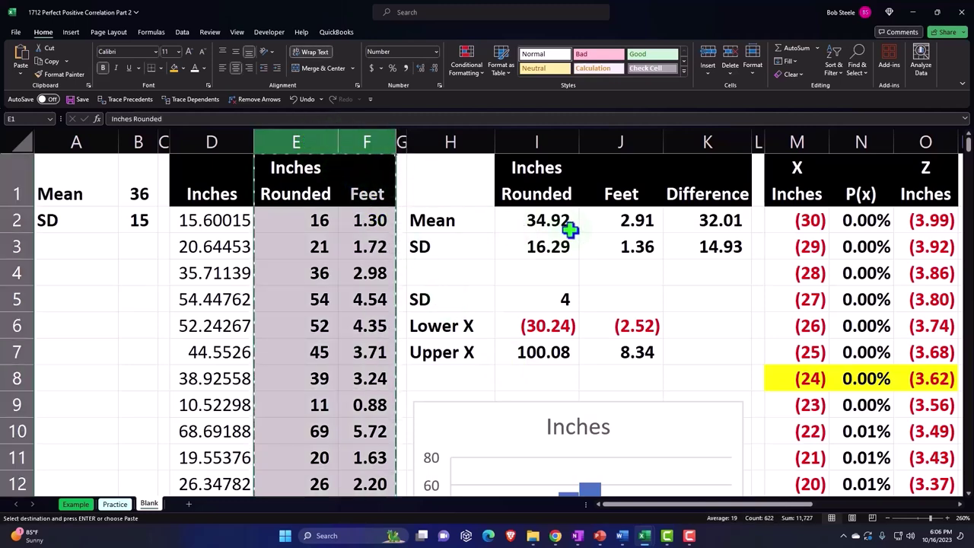
{"action": "left_click", "coordinate": [569, 228]}
{"action": "key", "text": "Right"}
{"action": "key", "text": "Right"}
{"action": "key", "text": "Right"}
{"action": "key", "text": "Right"}
{"action": "key", "text": "Right"}
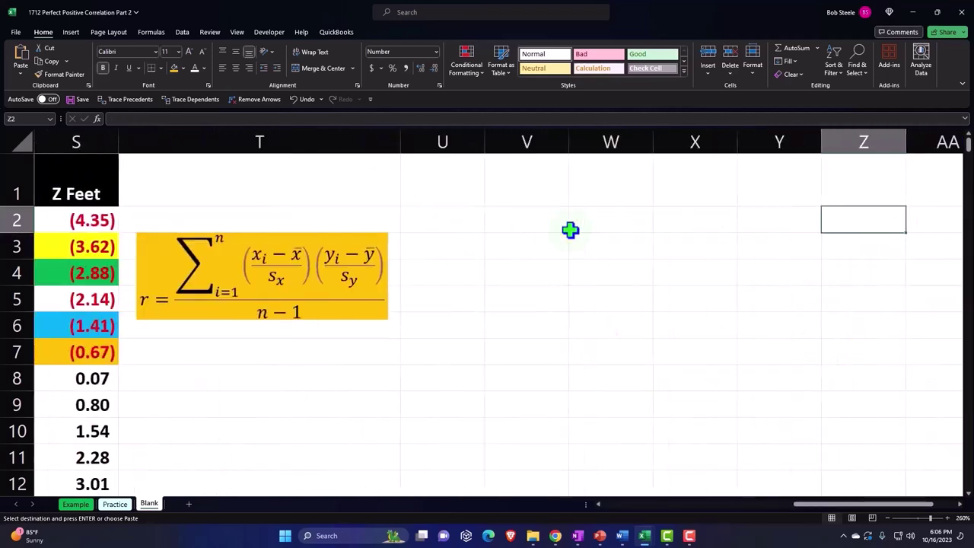
{"action": "key", "text": "Left"}
{"action": "left_click", "coordinate": [380, 185]}
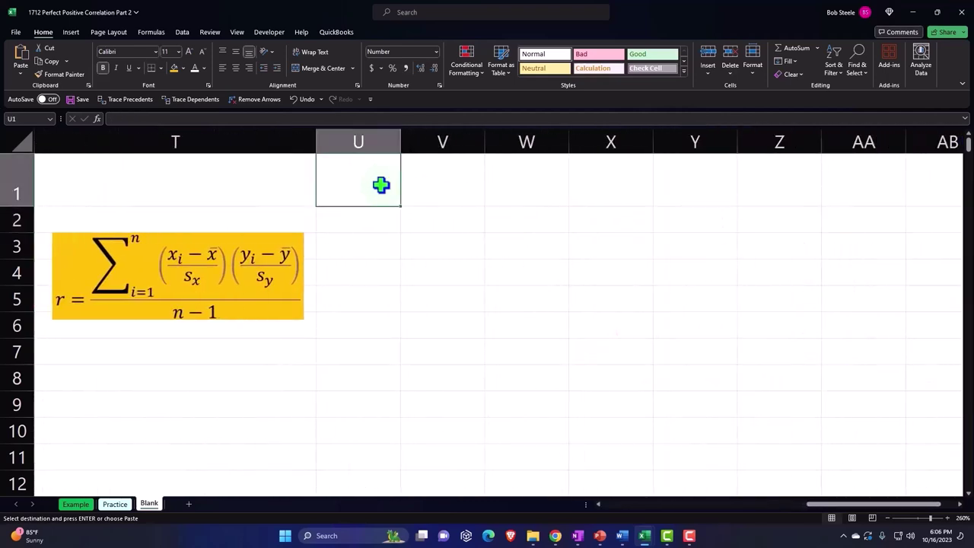
{"action": "right_click", "coordinate": [380, 185]}
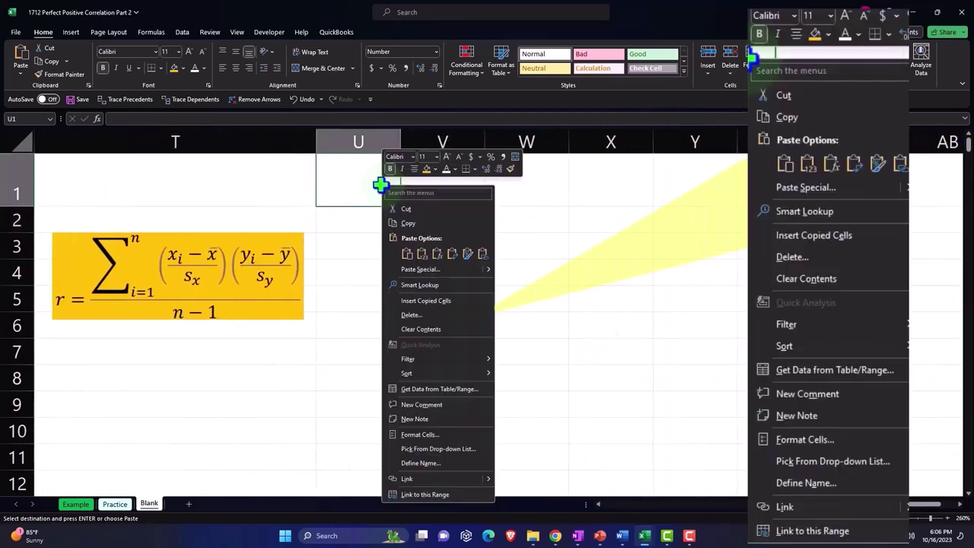
{"action": "left_click", "coordinate": [408, 254]}
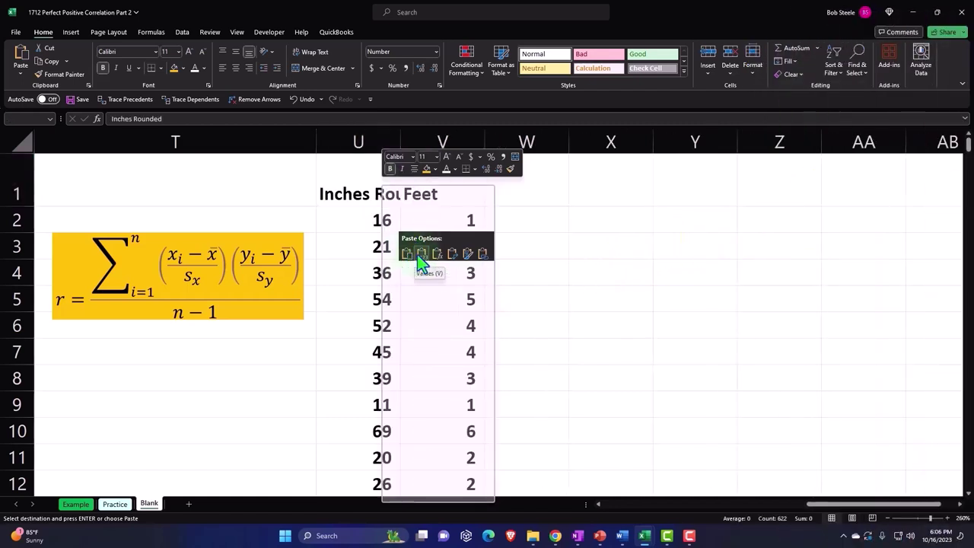
{"action": "left_click", "coordinate": [423, 255]}
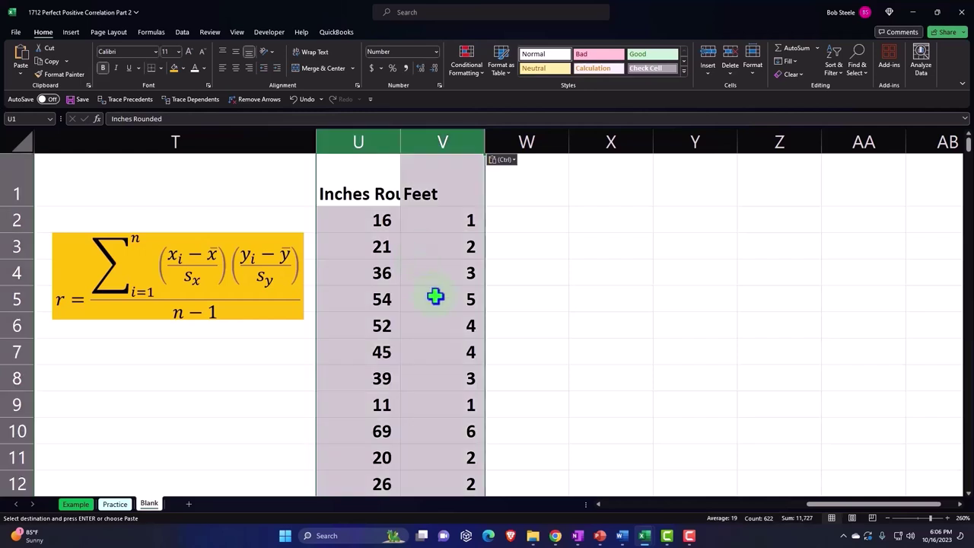
{"action": "left_click", "coordinate": [431, 299]}
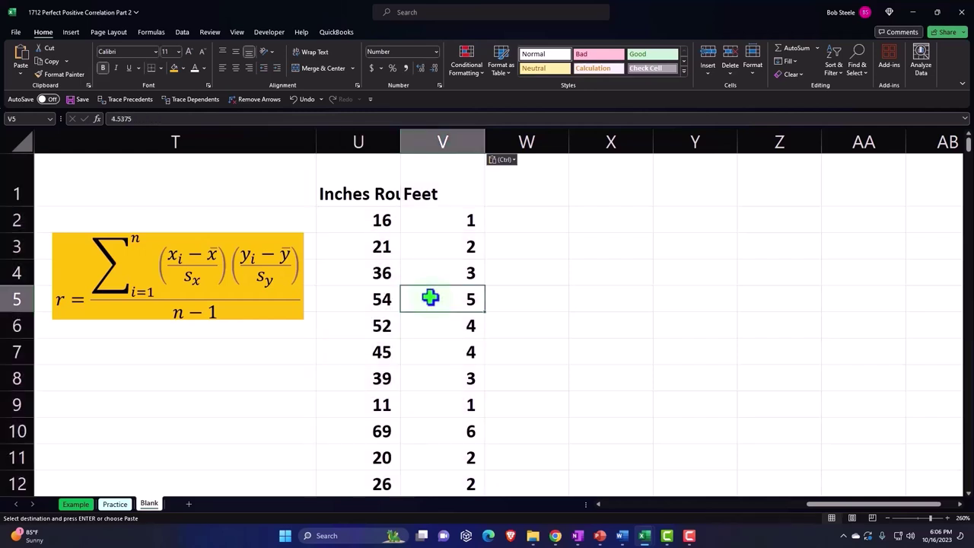
- Give the U1:V1 header cells a black fill and white text
{"action": "left_click_drag", "start_coordinate": [358, 183], "coordinate": [393, 185]}
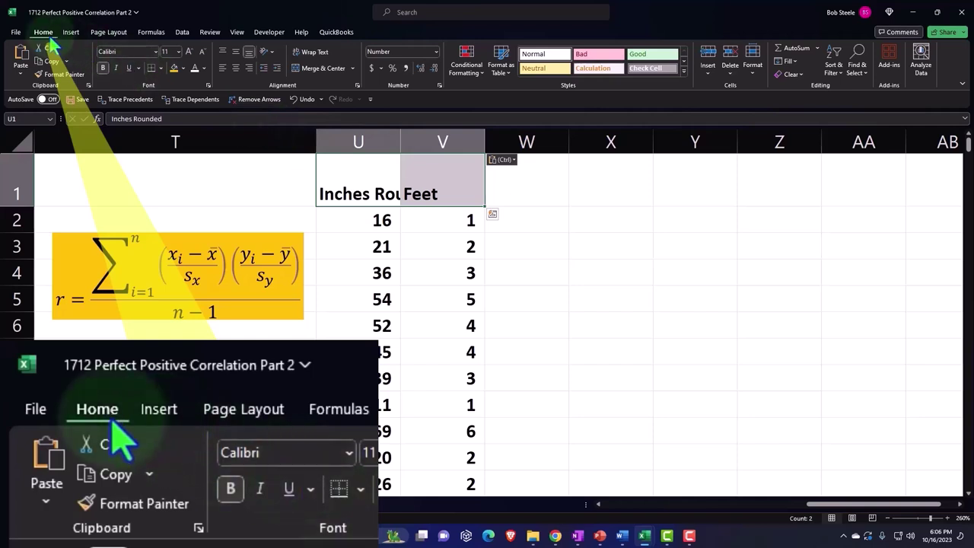
{"action": "left_click", "coordinate": [182, 68]}
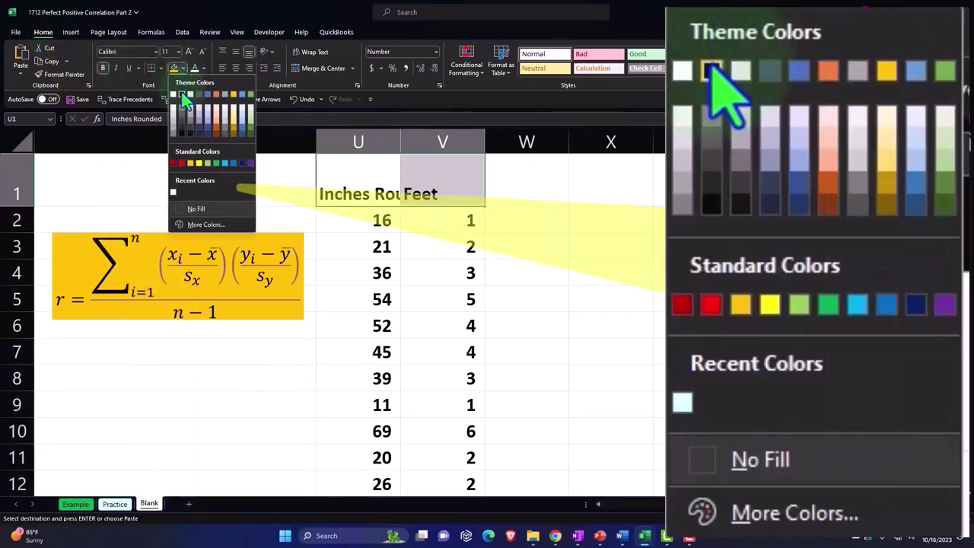
{"action": "left_click", "coordinate": [182, 94]}
{"action": "left_click", "coordinate": [192, 68]}
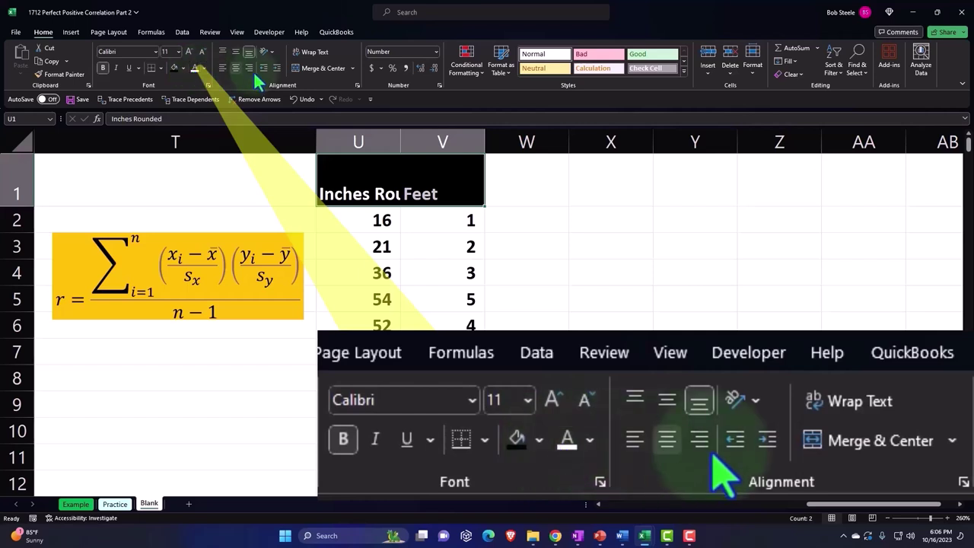
- Wrap and centre the U1:V1 headers and rename 'Inches Rounded' to 'Inches'
{"action": "left_click", "coordinate": [306, 52]}
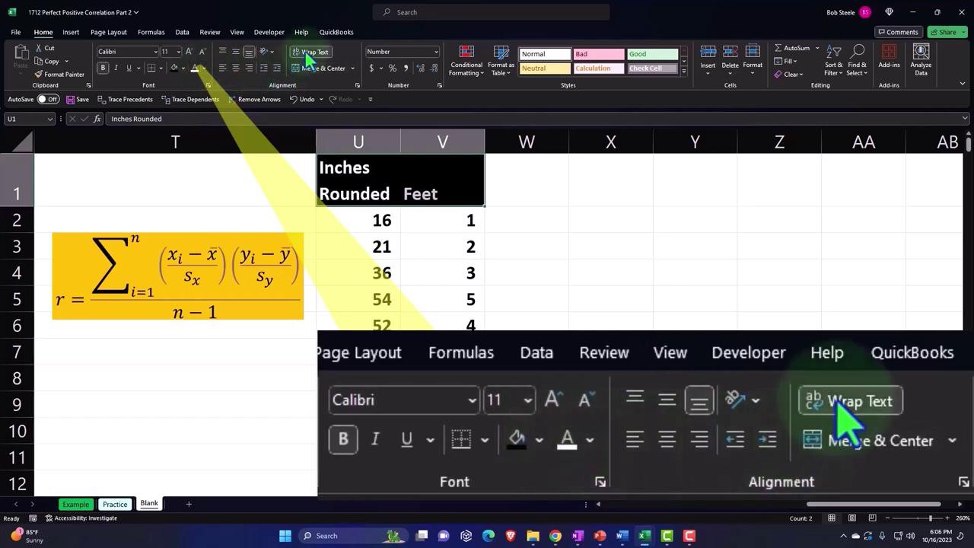
{"action": "left_click", "coordinate": [236, 69]}
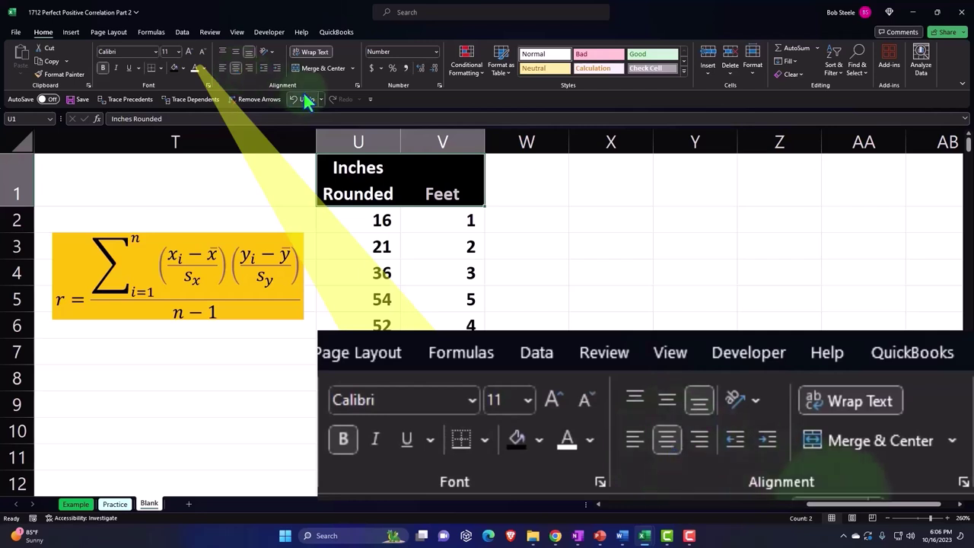
{"action": "left_click", "coordinate": [396, 196]}
{"action": "double_click", "coordinate": [396, 196]}
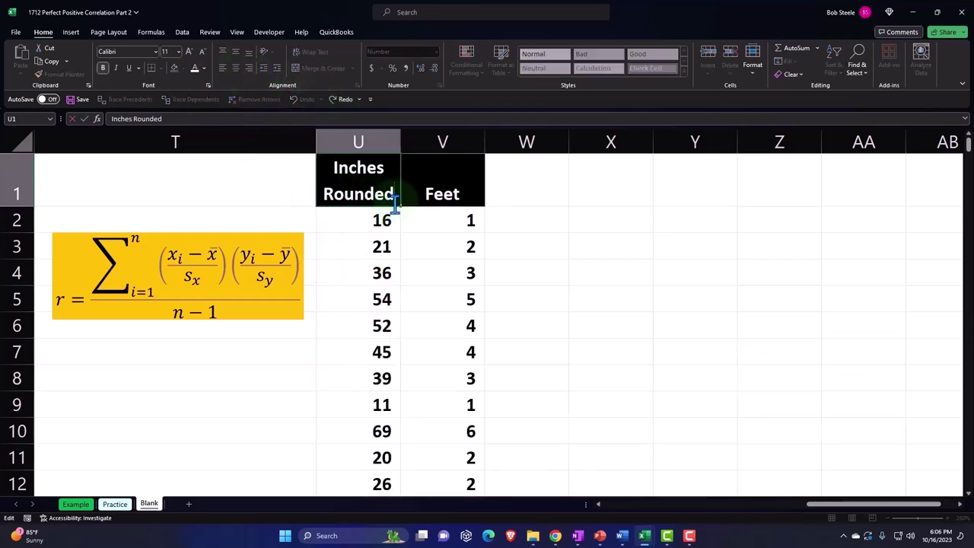
{"action": "key", "text": "BackSpace"}
{"action": "key", "text": "BackSpace"}
{"action": "key", "text": "BackSpace"}
{"action": "key", "text": "BackSpace"}
{"action": "key", "text": "BackSpace"}
{"action": "key", "text": "BackSpace"}
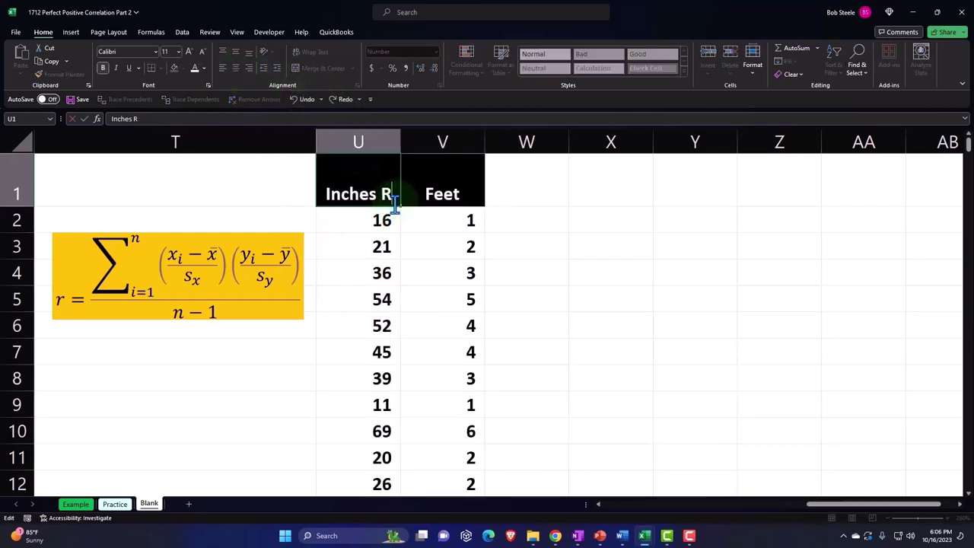
{"action": "key", "text": "BackSpace"}
{"action": "key", "text": "BackSpace"}
{"action": "key", "text": "Return"}
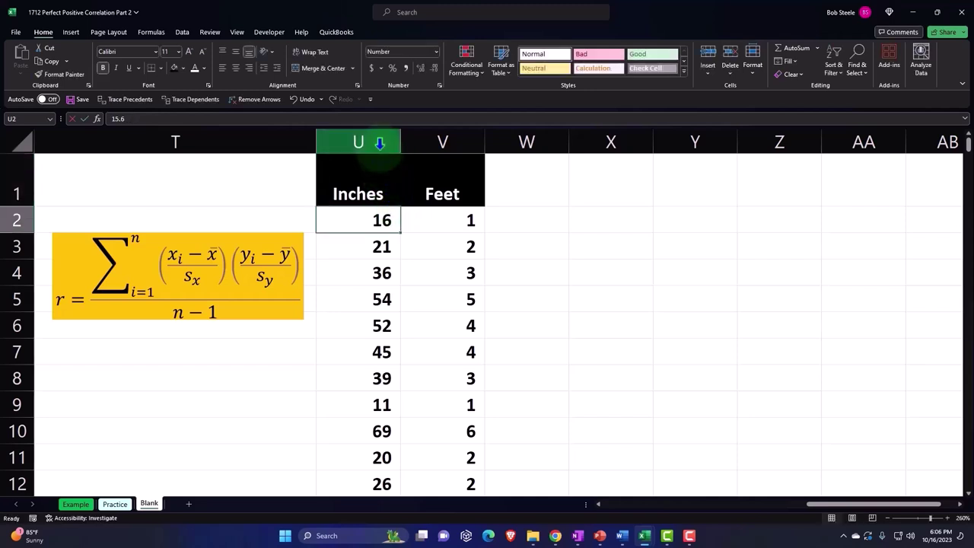
{"action": "left_click", "coordinate": [380, 142]}
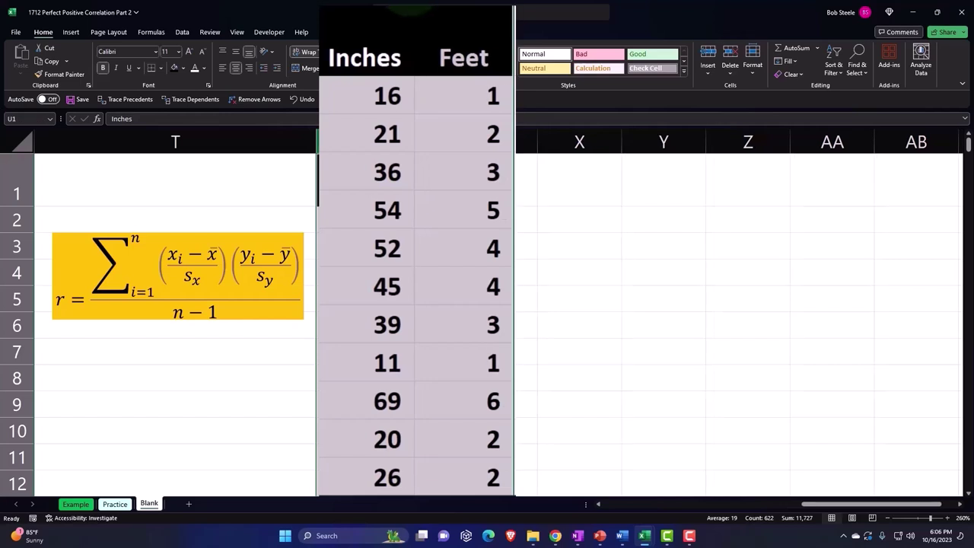
- Select U1:V1 down to the last data row and return to the top keeping the selection
{"action": "left_click", "coordinate": [391, 44]}
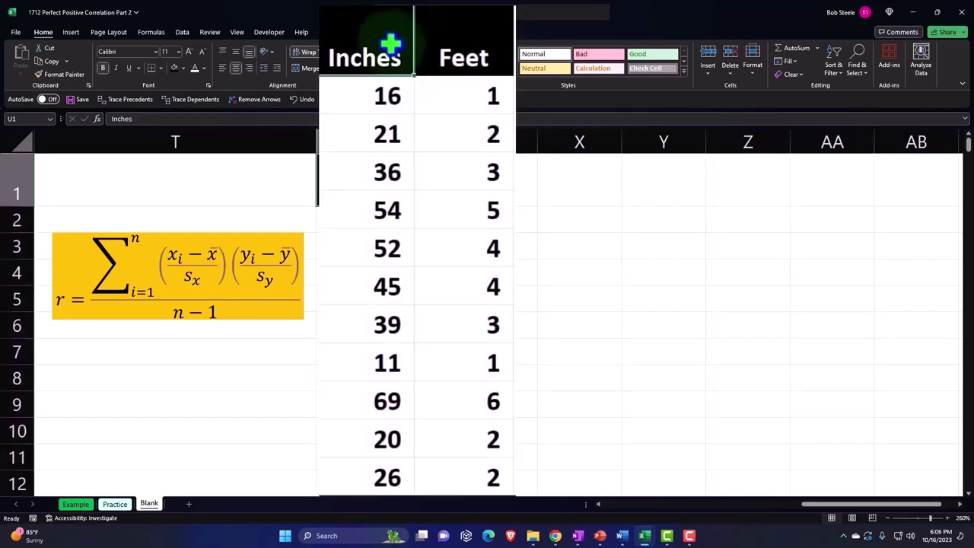
{"action": "key", "text": "shift+Right"}
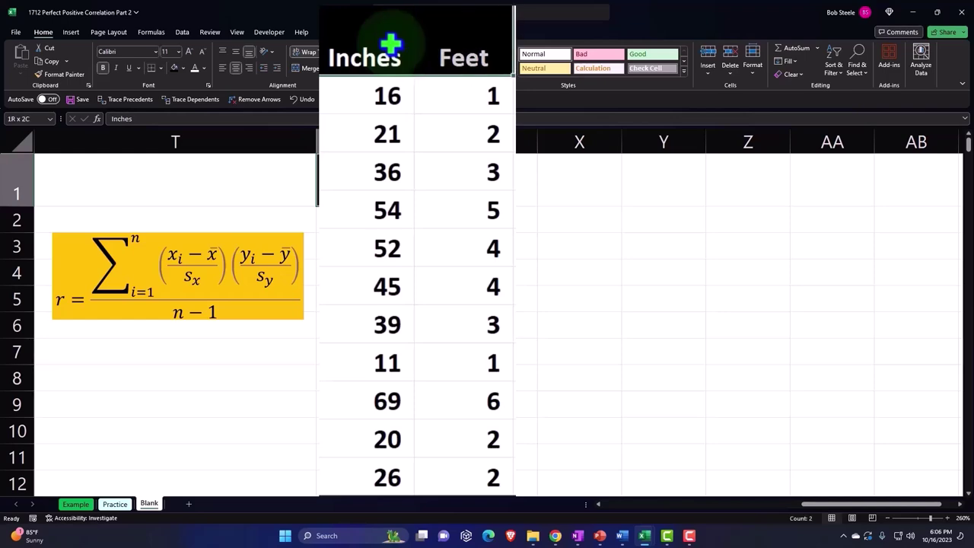
{"action": "key", "text": "ctrl+shift+Down"}
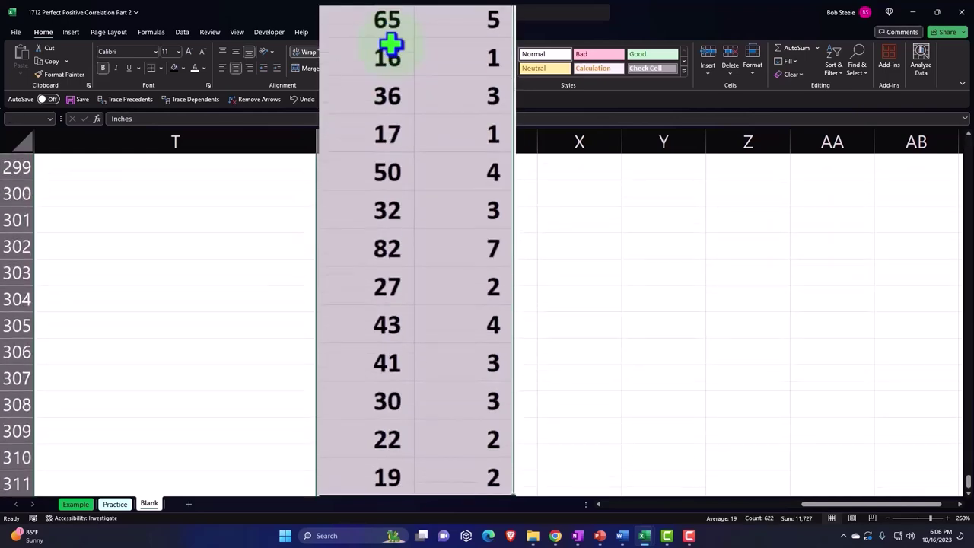
{"action": "scroll", "coordinate": [474, 102], "scroll_direction": "down", "scroll_amount": 1}
{"action": "scroll", "coordinate": [475, 105], "scroll_direction": "down", "scroll_amount": 1}
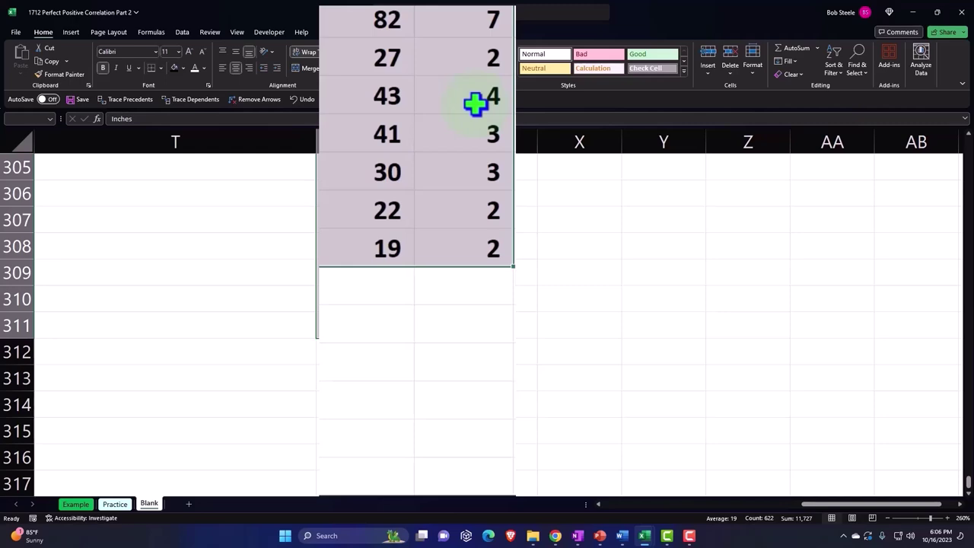
{"action": "key", "text": "ctrl+BackSpace"}
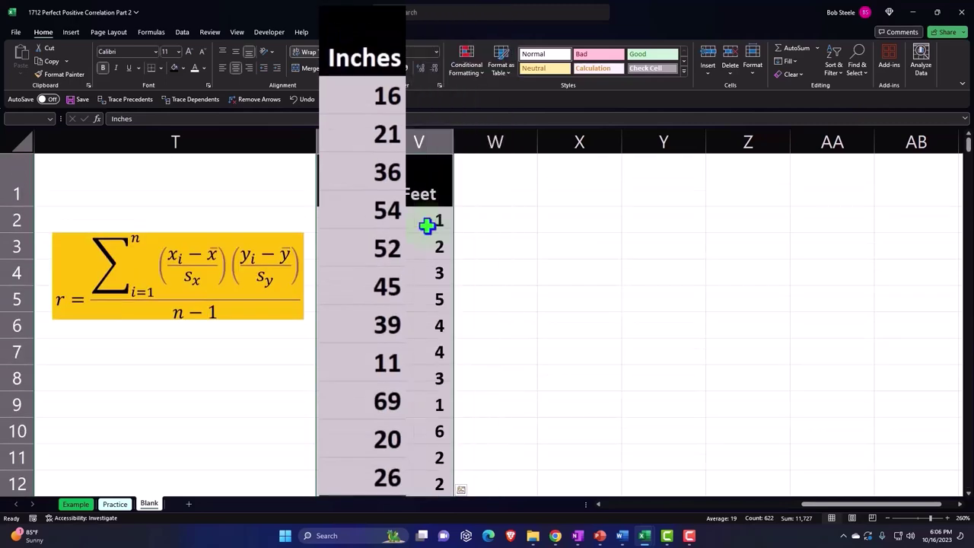
{"action": "left_click", "coordinate": [71, 31]}
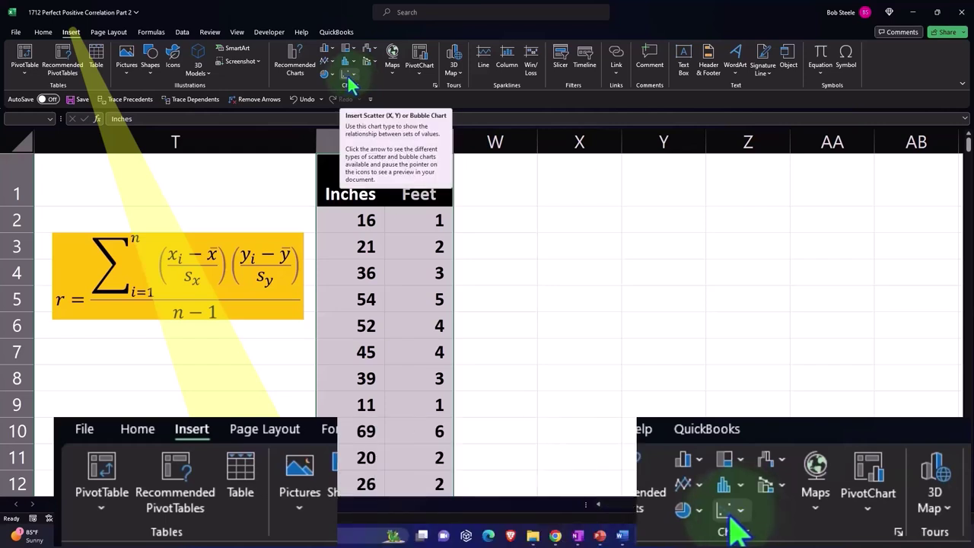
- Insert a plain scatter chart of the Inches and Feet data, moved and shrunk beside the columns
{"action": "left_click", "coordinate": [350, 77]}
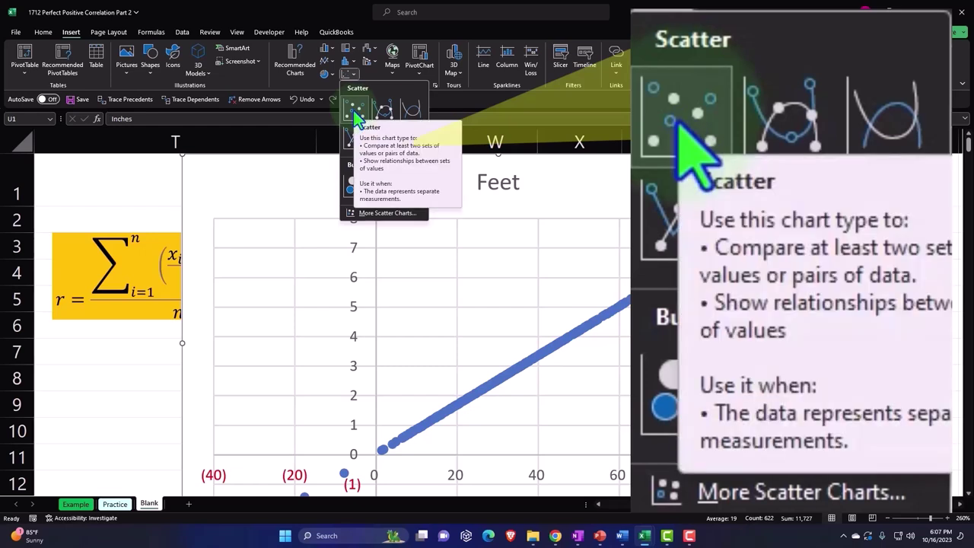
{"action": "left_click", "coordinate": [355, 114]}
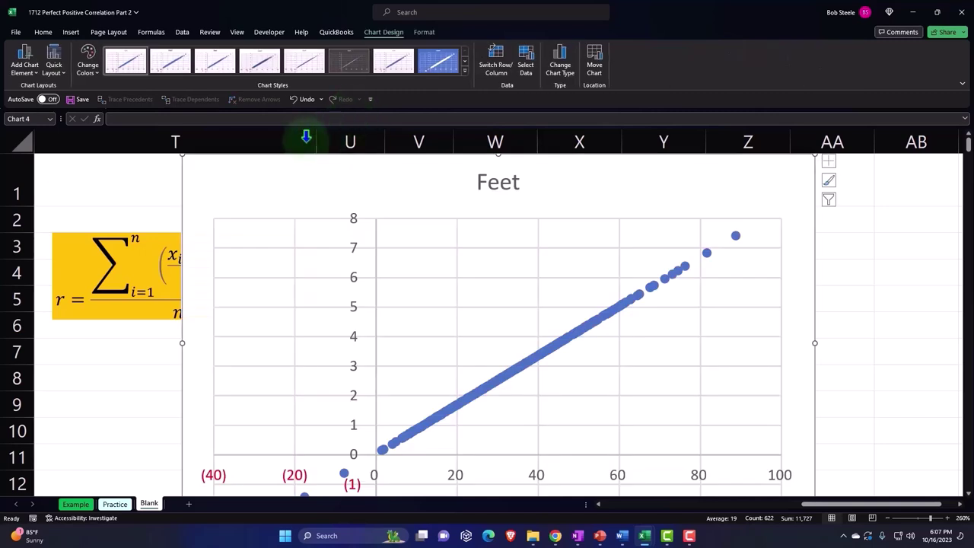
{"action": "left_click_drag", "start_coordinate": [479, 192], "coordinate": [490, 191]}
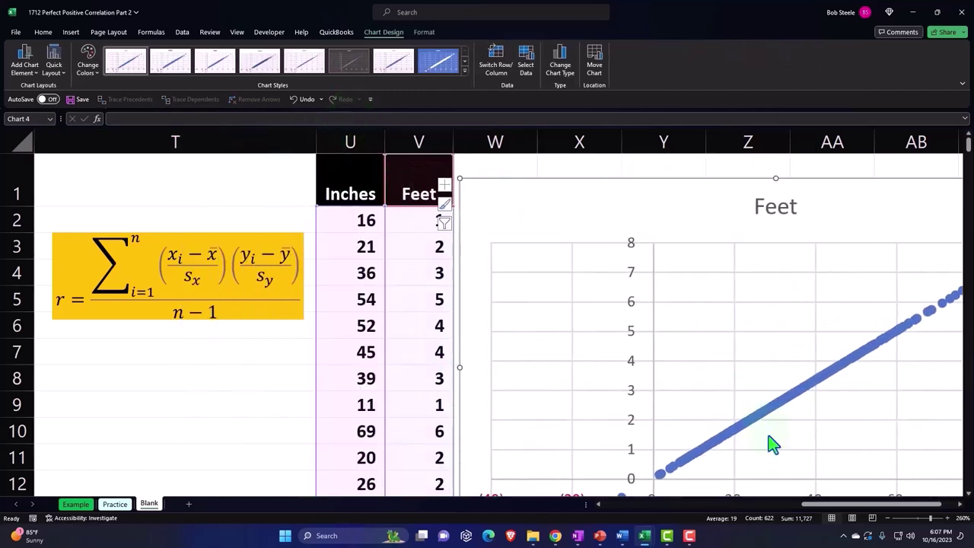
{"action": "left_click_drag", "start_coordinate": [822, 504], "coordinate": [855, 513]}
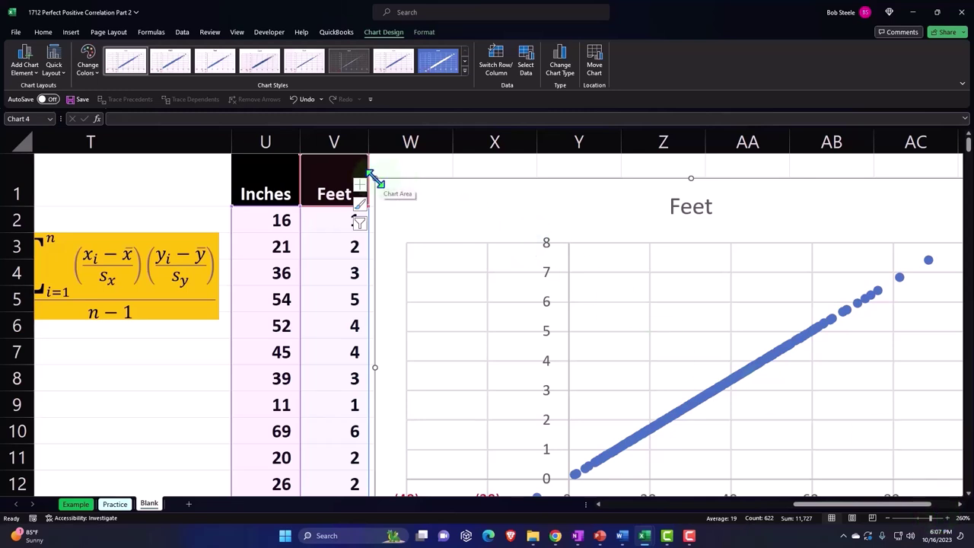
{"action": "mouse_move", "coordinate": [375, 180]}
{"action": "left_mouse_down"}
{"action": "mouse_move", "coordinate": [567, 256]}
{"action": "mouse_move", "coordinate": [476, 208]}
{"action": "mouse_move", "coordinate": [441, 206]}
{"action": "left_mouse_up"}
- Delete the scatter chart's Feet title
{"action": "left_click", "coordinate": [594, 222]}
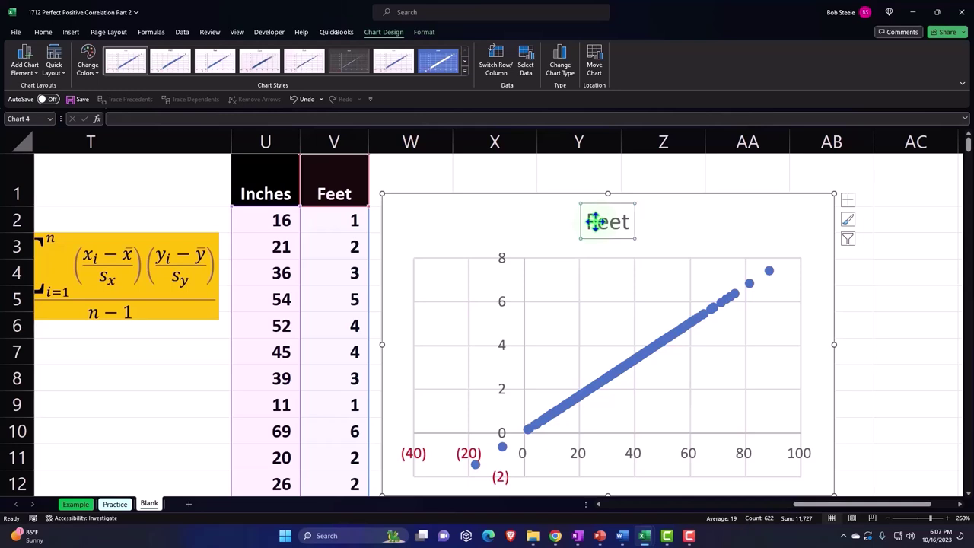
{"action": "left_click", "coordinate": [594, 222]}
{"action": "key", "text": "Delete"}
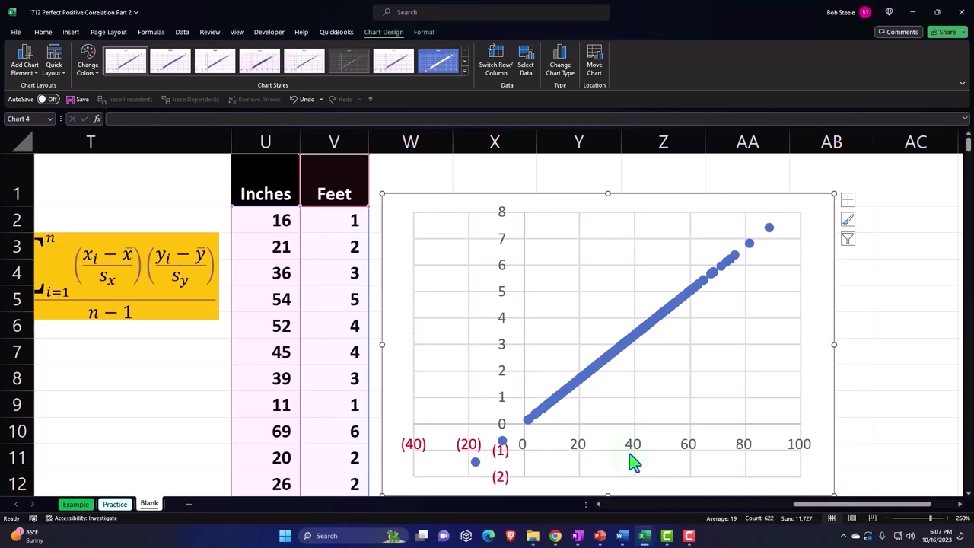
{"action": "scroll", "coordinate": [630, 450], "scroll_direction": "down", "scroll_amount": 1}
{"action": "scroll", "coordinate": [630, 450], "scroll_direction": "up", "scroll_amount": 1}
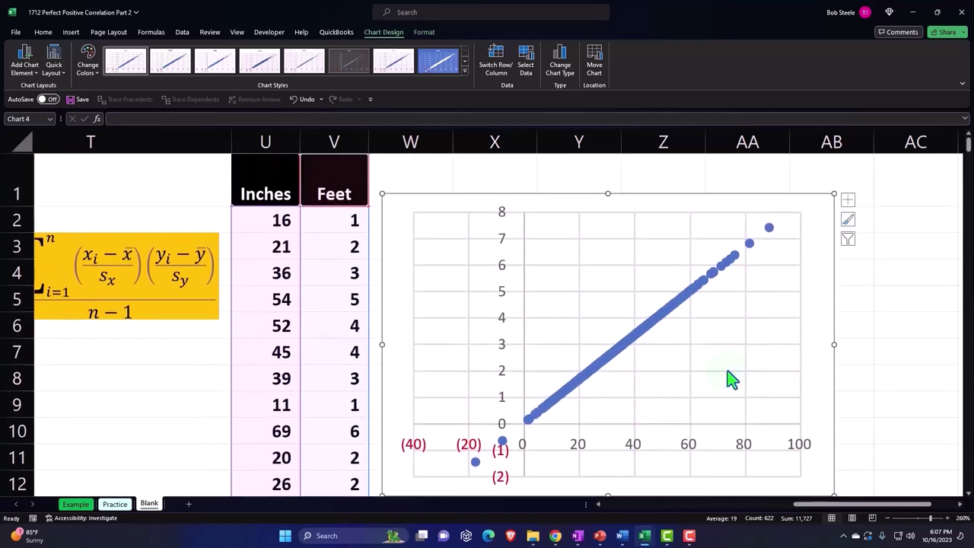
- Turn on axis titles for the scatter chart, after briefly adding and removing a trendline
{"action": "left_click", "coordinate": [848, 203]}
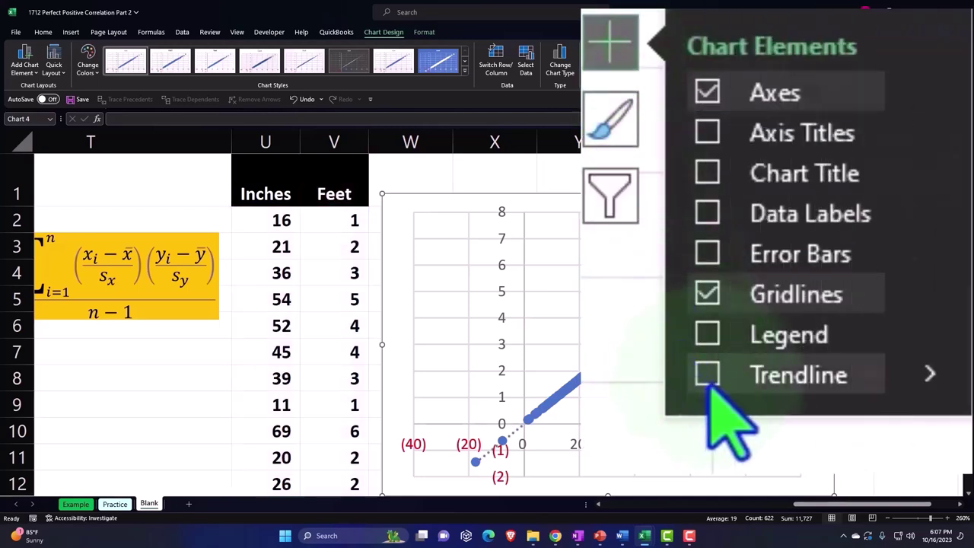
{"action": "left_click", "coordinate": [872, 284]}
{"action": "left_click", "coordinate": [708, 375]}
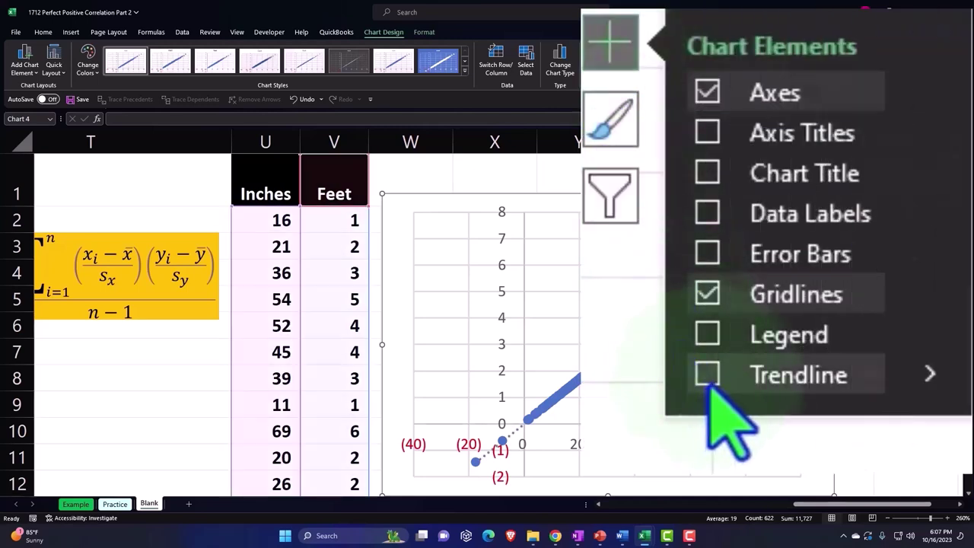
{"action": "left_click", "coordinate": [707, 132]}
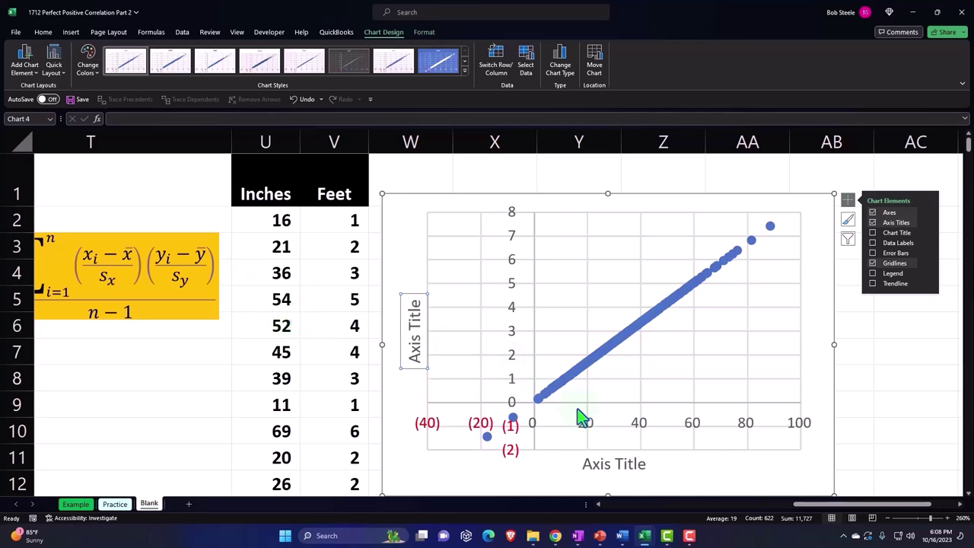
- Link the horizontal axis title to the Inches header and the vertical one to Feet
{"action": "left_click", "coordinate": [593, 468]}
{"action": "type", "text": "="}
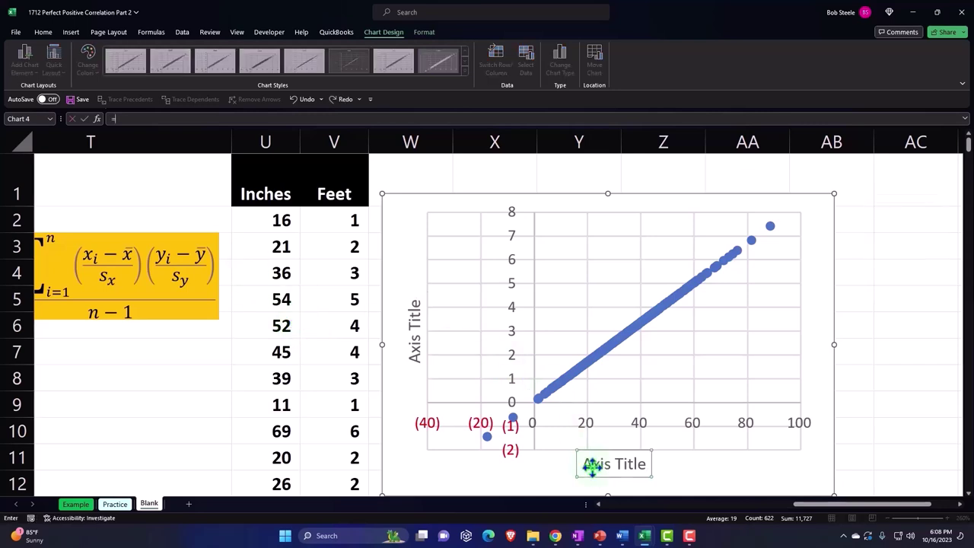
{"action": "left_click", "coordinate": [262, 192]}
{"action": "key", "text": "Return"}
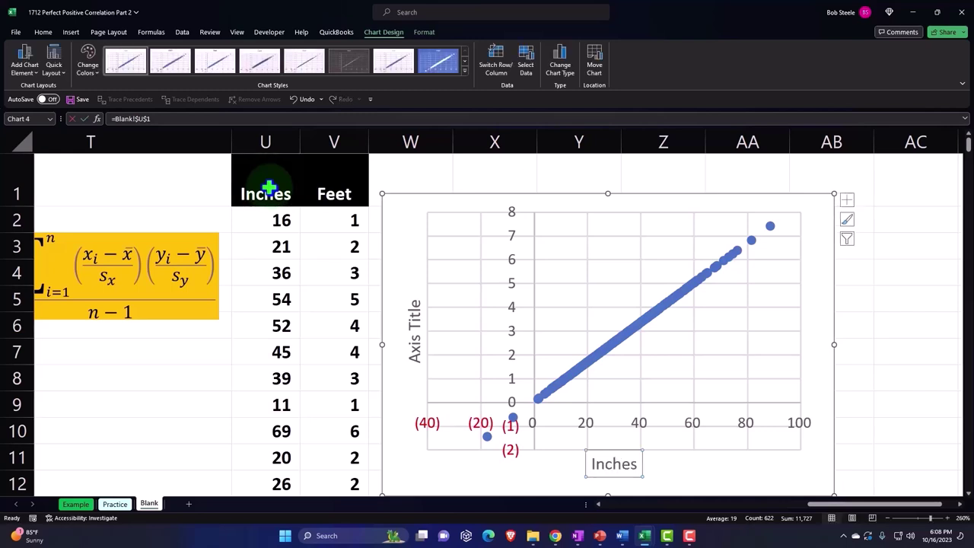
{"action": "left_click", "coordinate": [404, 314]}
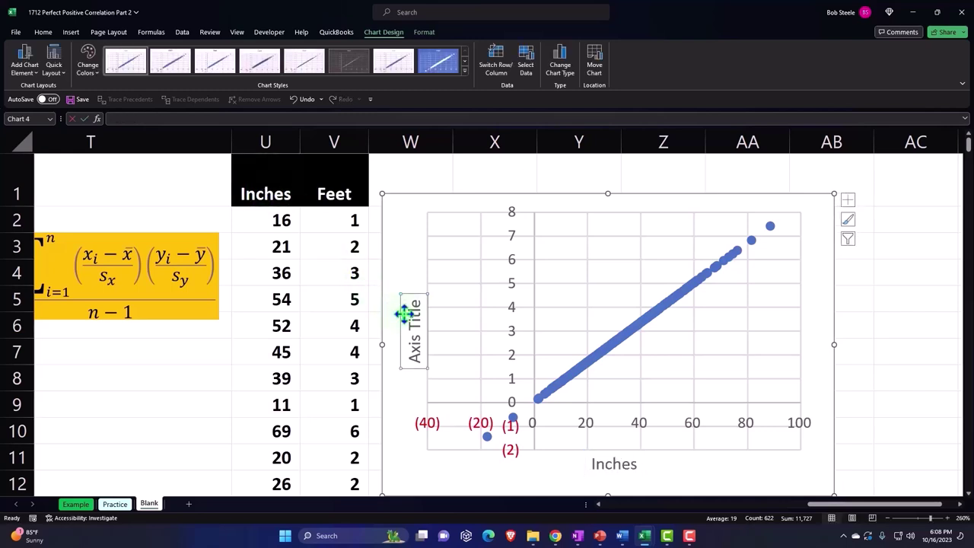
{"action": "type", "text": "="}
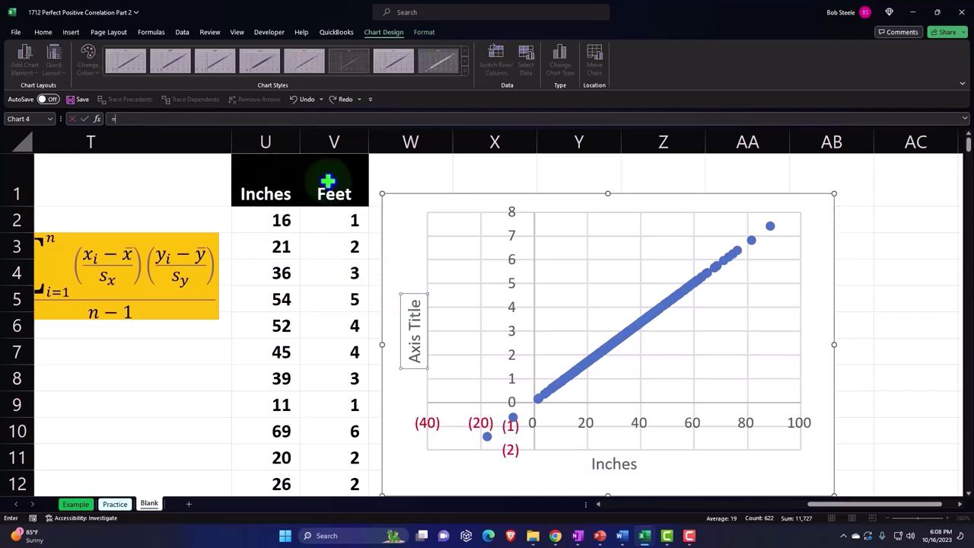
{"action": "left_click", "coordinate": [334, 177]}
{"action": "key", "text": "Return"}
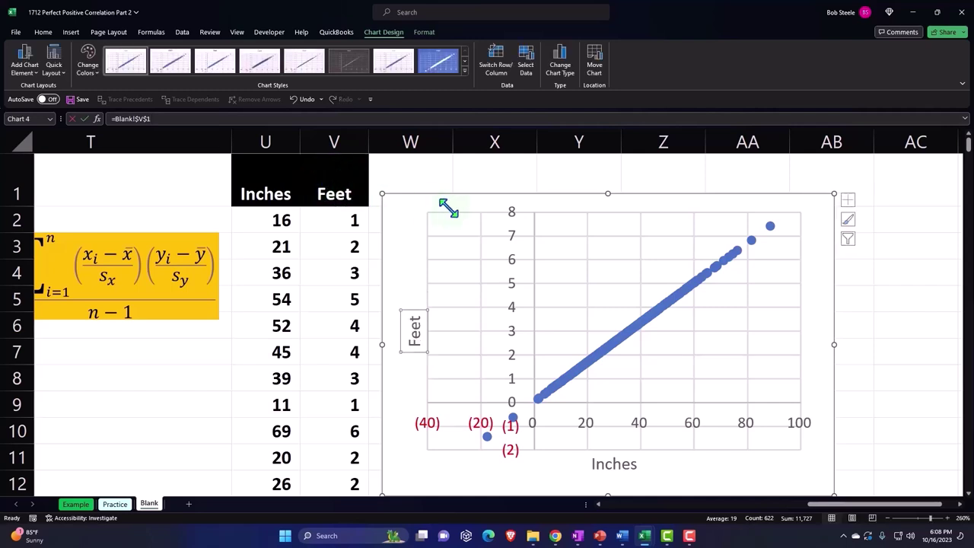
- Add a linear trendline to the scatter chart and bring up its full formatting settings
{"action": "left_click", "coordinate": [848, 200]}
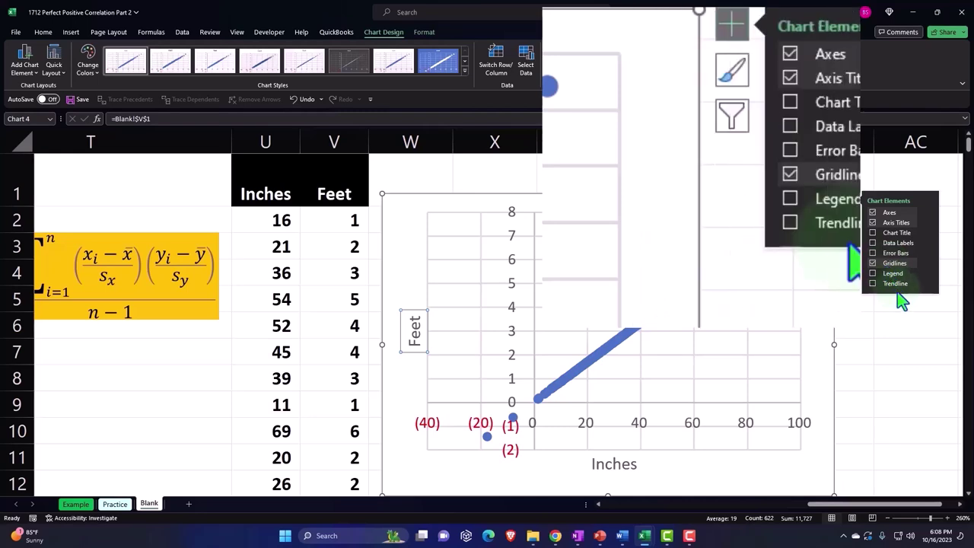
{"action": "left_click", "coordinate": [874, 284]}
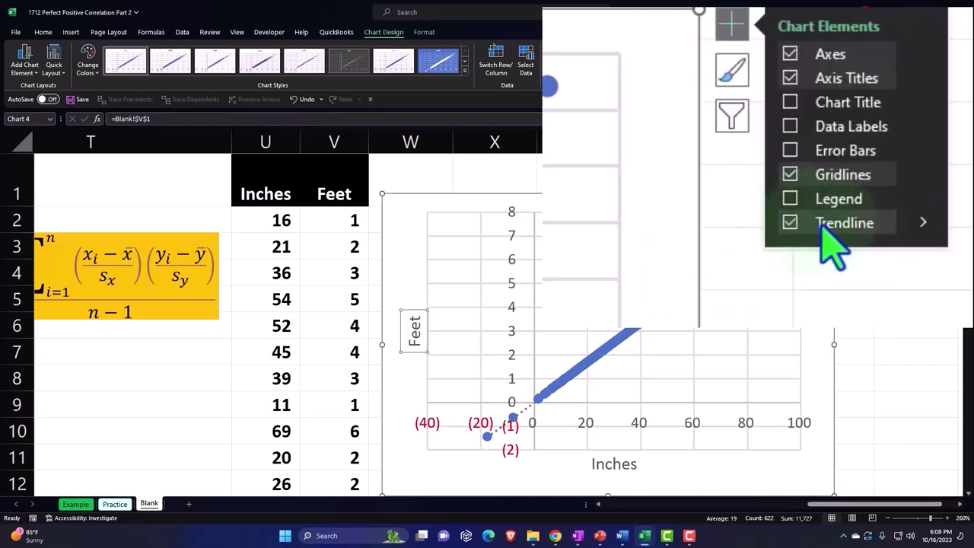
{"action": "left_click", "coordinate": [928, 232]}
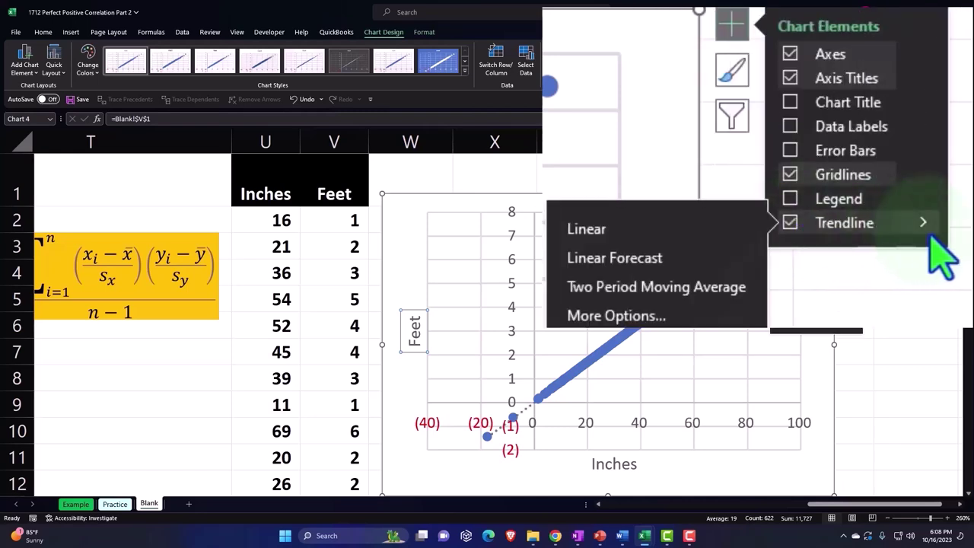
{"action": "left_click", "coordinate": [674, 318]}
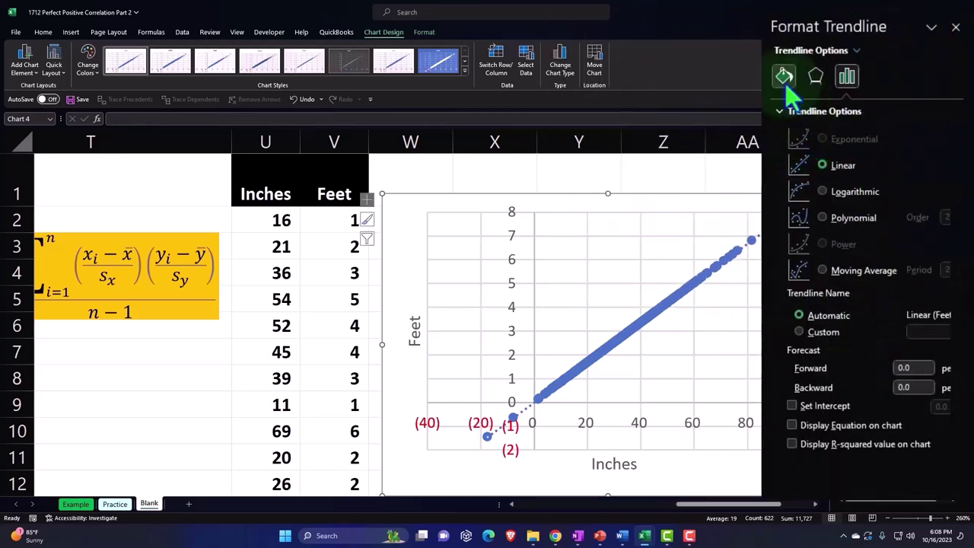
- Make the trendline a solid yellow line
{"action": "left_click", "coordinate": [785, 77]}
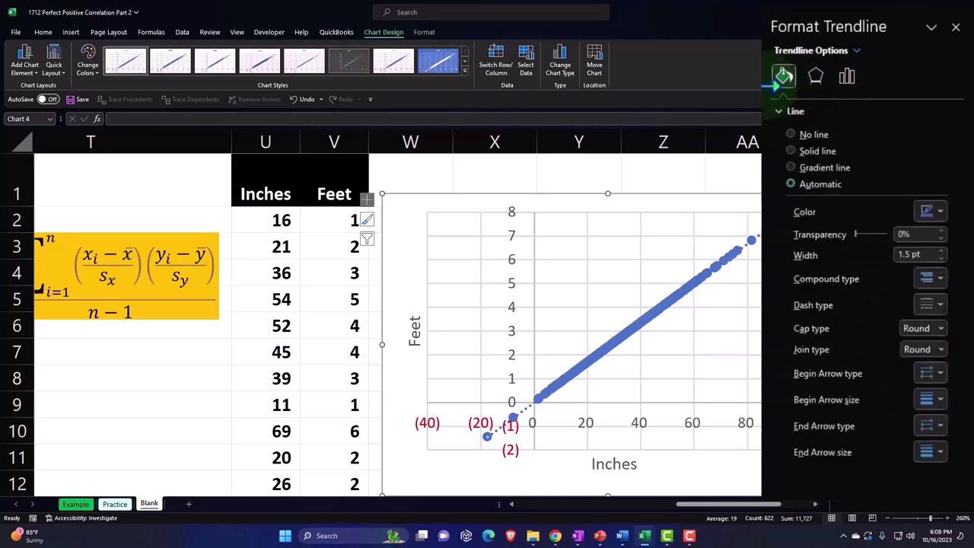
{"action": "left_click", "coordinate": [941, 306]}
{"action": "left_click", "coordinate": [947, 328]}
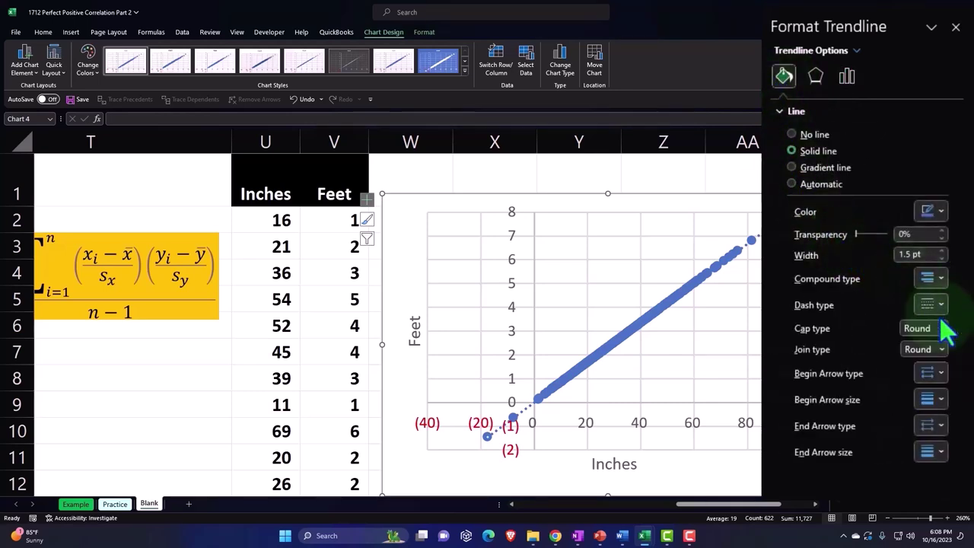
{"action": "left_click", "coordinate": [941, 305]}
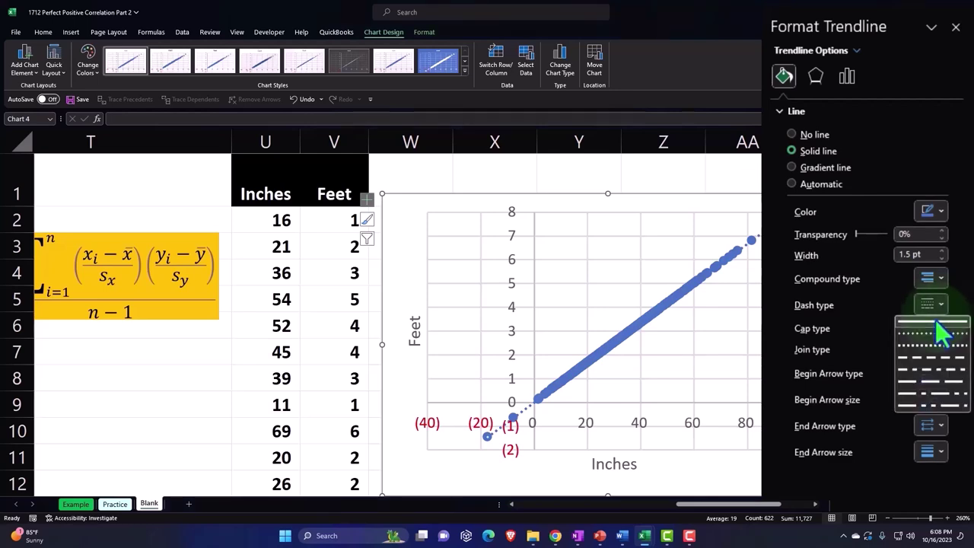
{"action": "left_click", "coordinate": [943, 331]}
{"action": "left_click", "coordinate": [942, 212]}
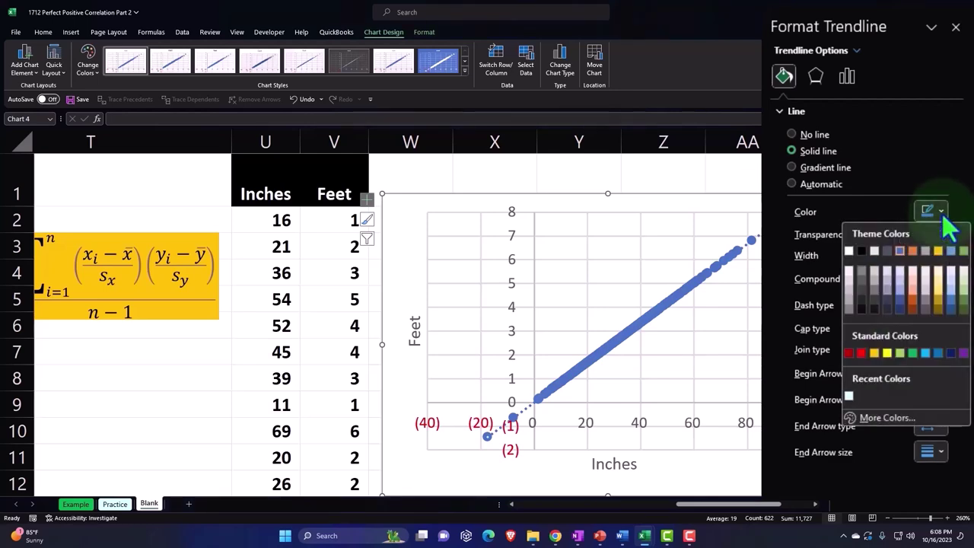
{"action": "left_click", "coordinate": [875, 353]}
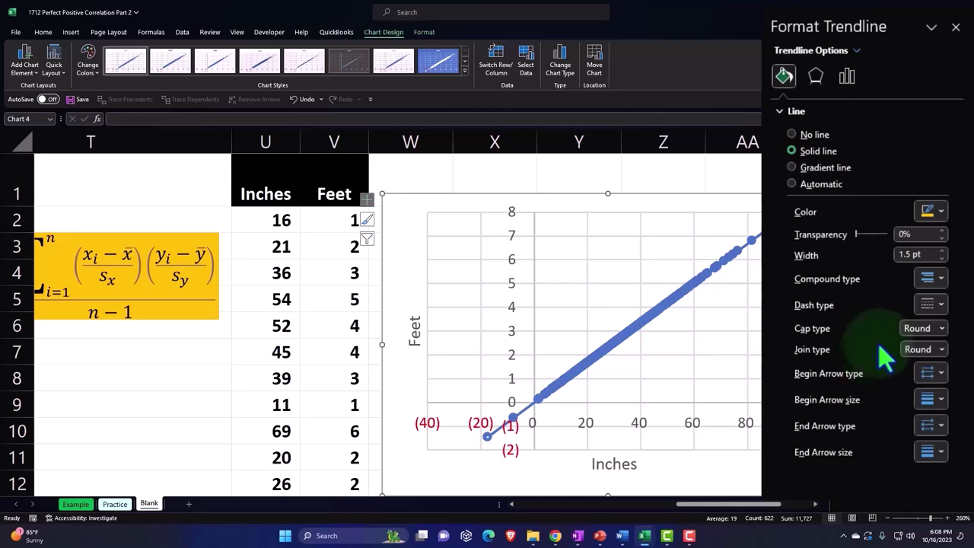
{"action": "left_click", "coordinate": [936, 214]}
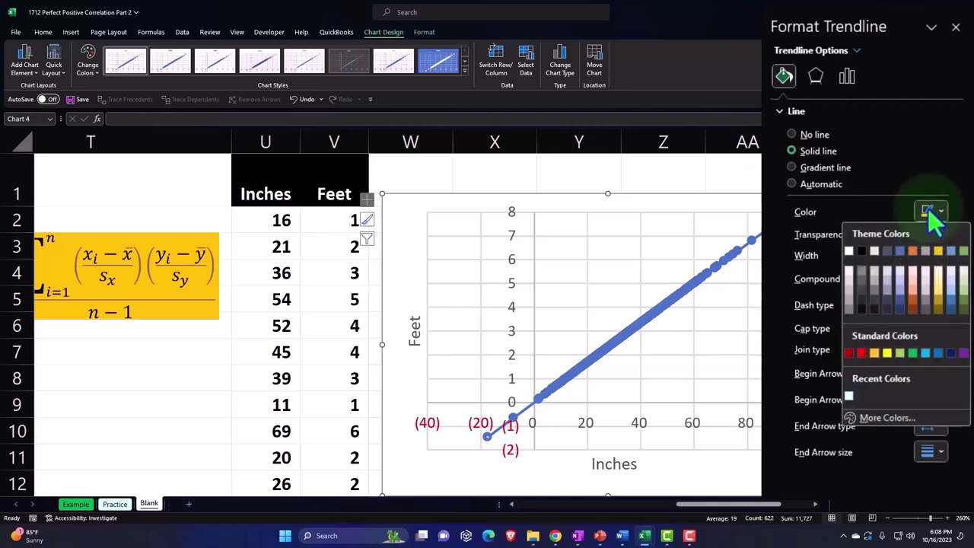
{"action": "left_click", "coordinate": [875, 352]}
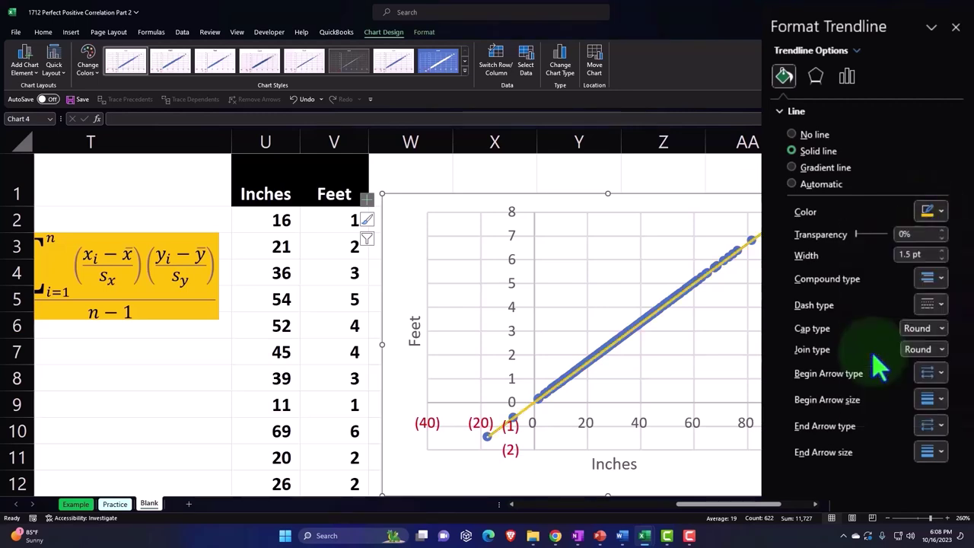
{"action": "left_click", "coordinate": [956, 27]}
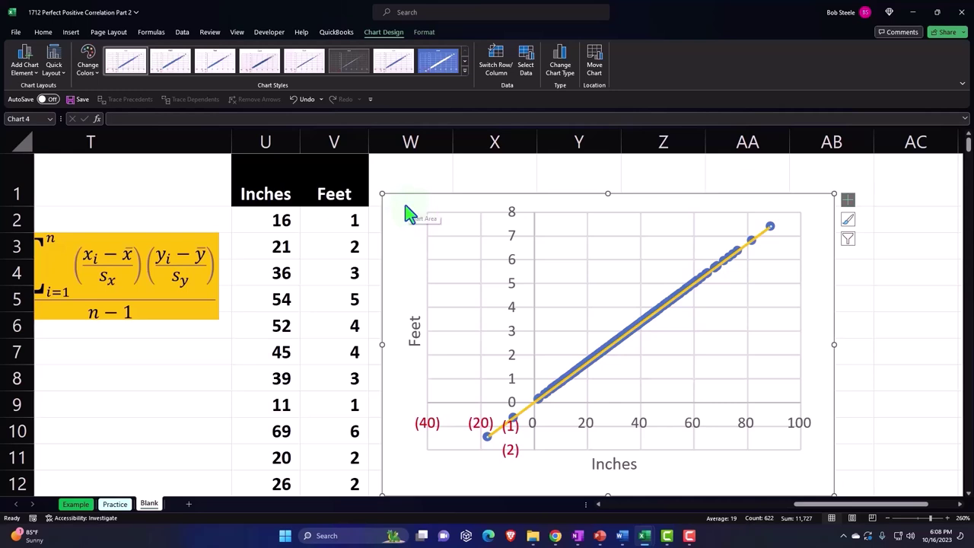
- Move the scatter chart further down the sheet
{"action": "left_click_drag", "start_coordinate": [407, 213], "coordinate": [495, 260]}
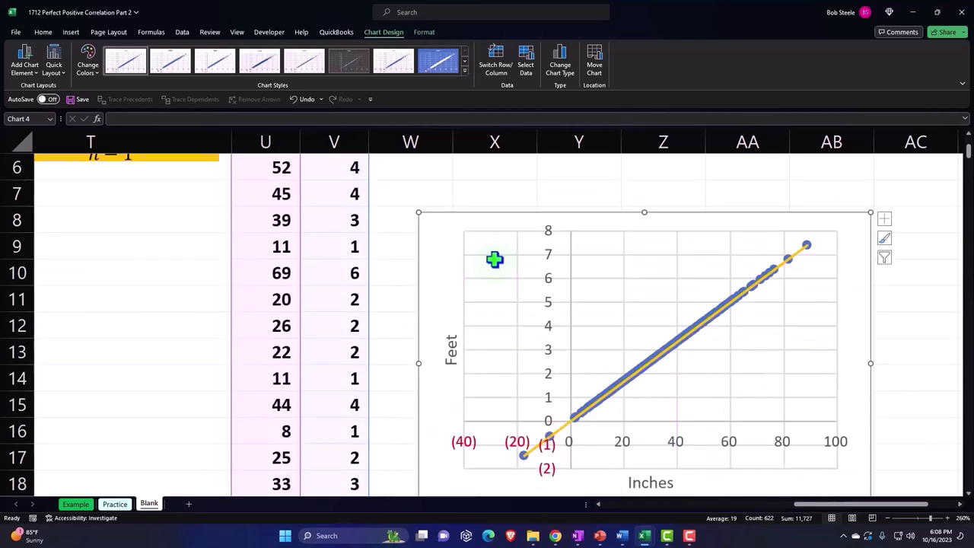
{"action": "left_click_drag", "start_coordinate": [494, 260], "coordinate": [443, 291]}
{"action": "scroll", "coordinate": [451, 363], "scroll_direction": "down", "scroll_amount": 2}
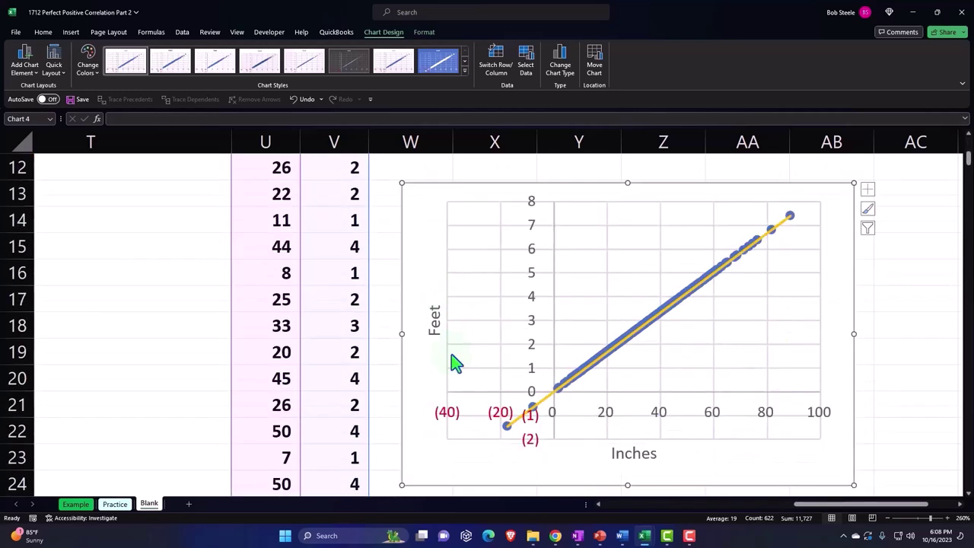
{"action": "left_click", "coordinate": [622, 454]}
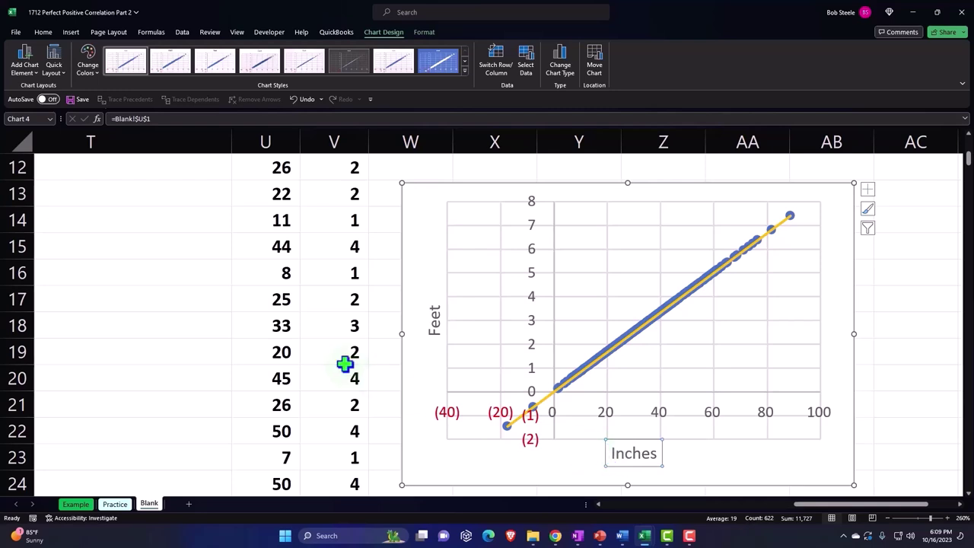
{"action": "scroll", "coordinate": [322, 348], "scroll_direction": "up", "scroll_amount": 4}
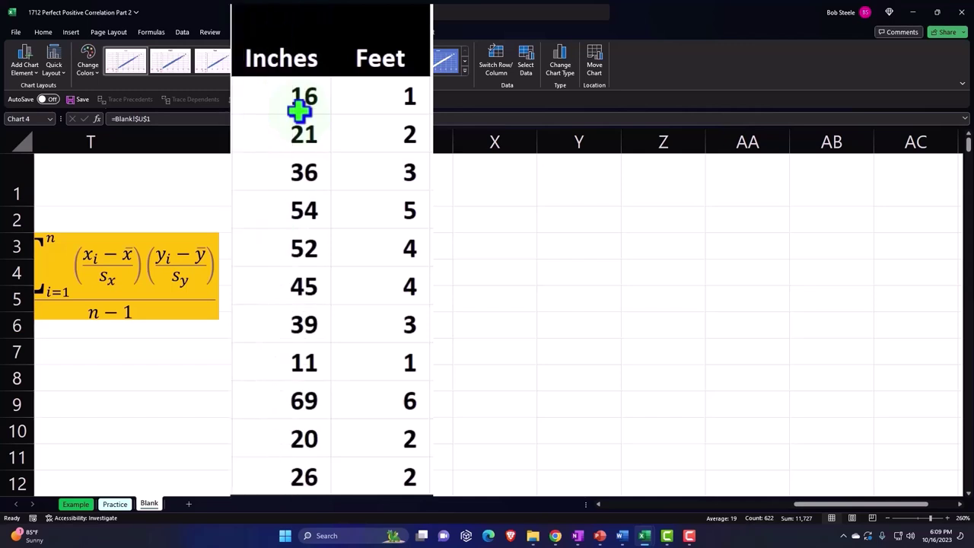
- Select the Inches and Feet data from U1:V1 down to the last row
{"action": "left_click", "coordinate": [288, 61]}
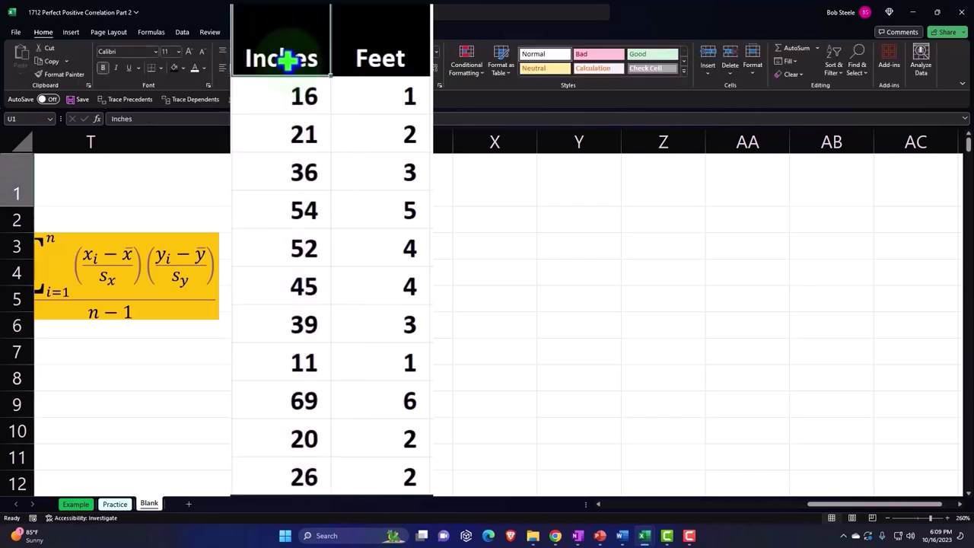
{"action": "left_click_drag", "start_coordinate": [288, 61], "coordinate": [380, 60]}
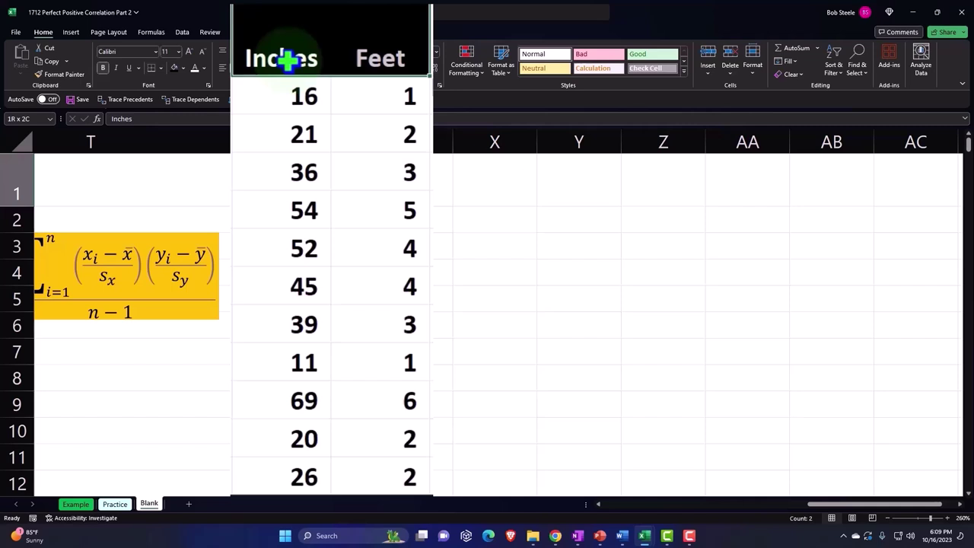
{"action": "key", "text": "shift+Down"}
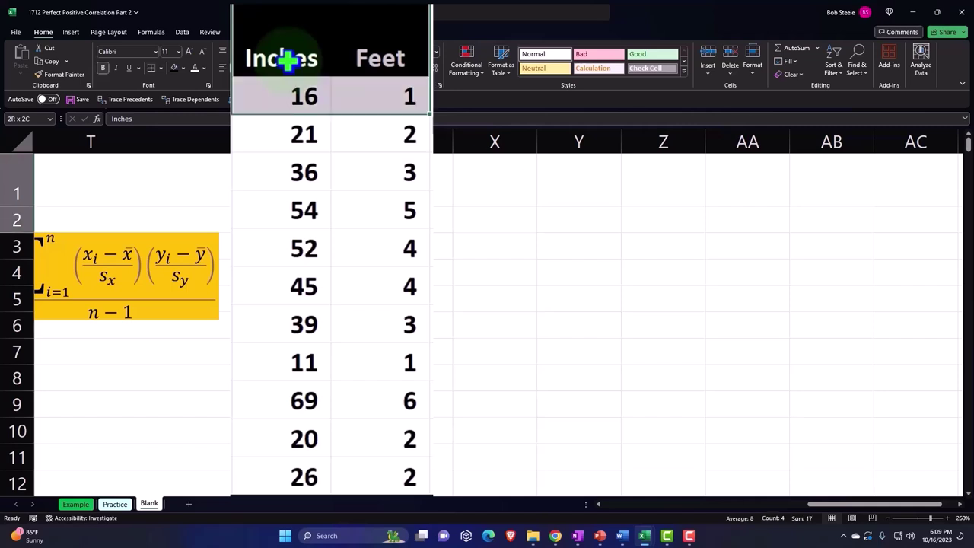
{"action": "key", "text": "ctrl+shift+Down"}
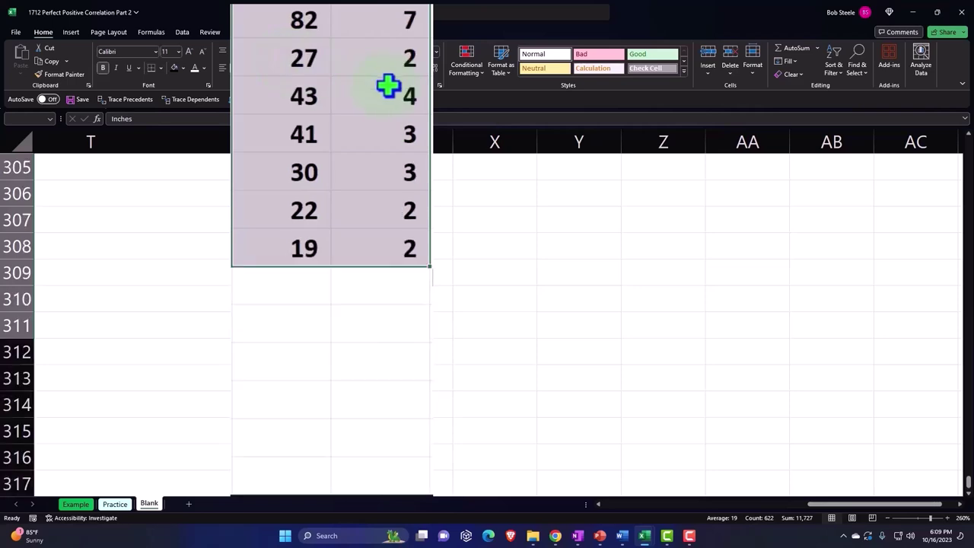
{"action": "scroll", "coordinate": [389, 86], "scroll_direction": "up", "scroll_amount": 3}
{"action": "scroll", "coordinate": [389, 86], "scroll_direction": "up", "scroll_amount": 8}
{"action": "scroll", "coordinate": [388, 86], "scroll_direction": "down", "scroll_amount": 2}
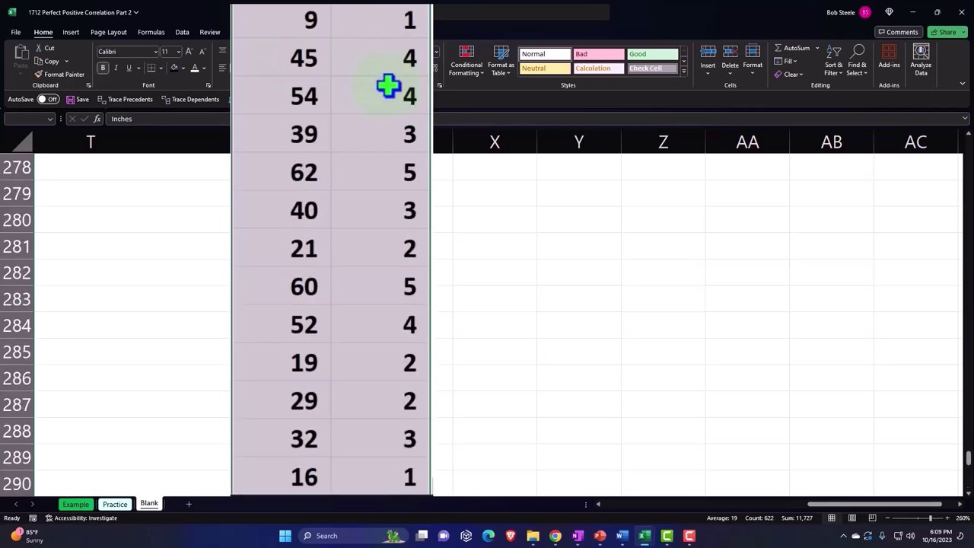
{"action": "key", "text": "ctrl+BackSpace"}
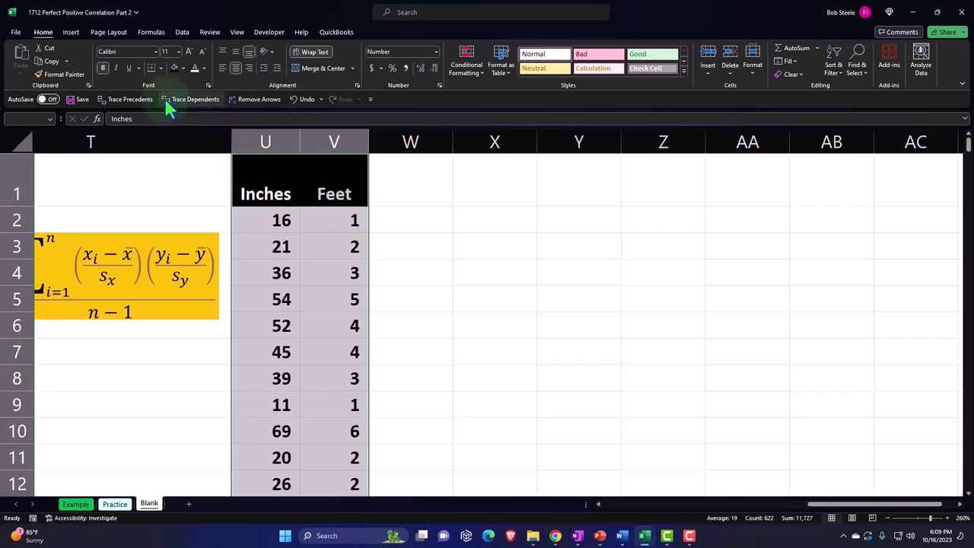
{"action": "left_click", "coordinate": [71, 32]}
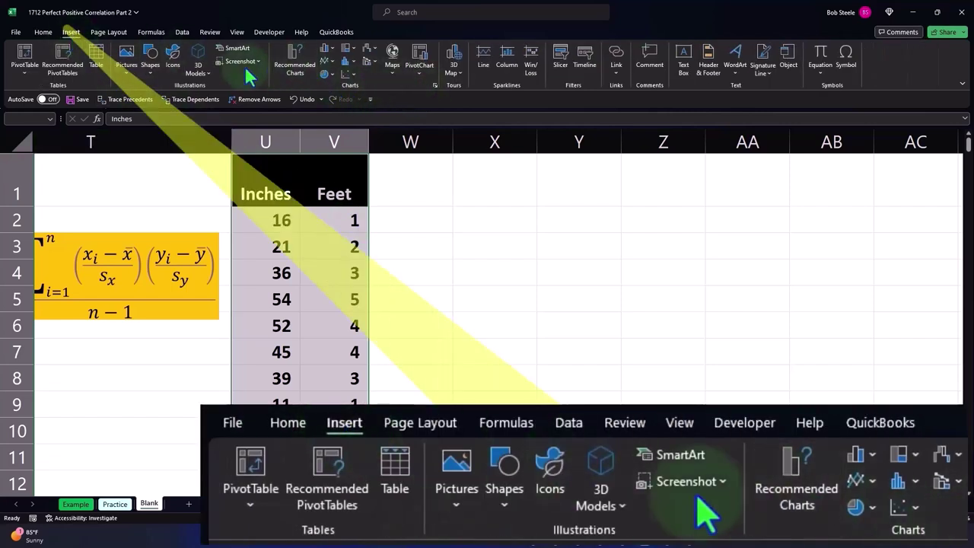
- Insert a new scatter chart, move and shrink it off the data, and delete its Feet title
{"action": "left_click", "coordinate": [349, 76]}
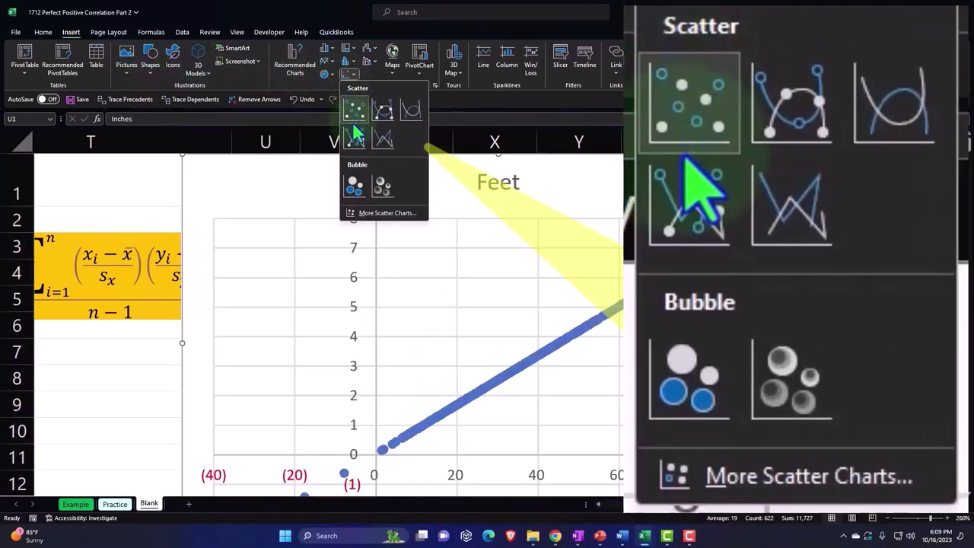
{"action": "left_click", "coordinate": [355, 110]}
{"action": "left_click_drag", "start_coordinate": [242, 162], "coordinate": [430, 195]}
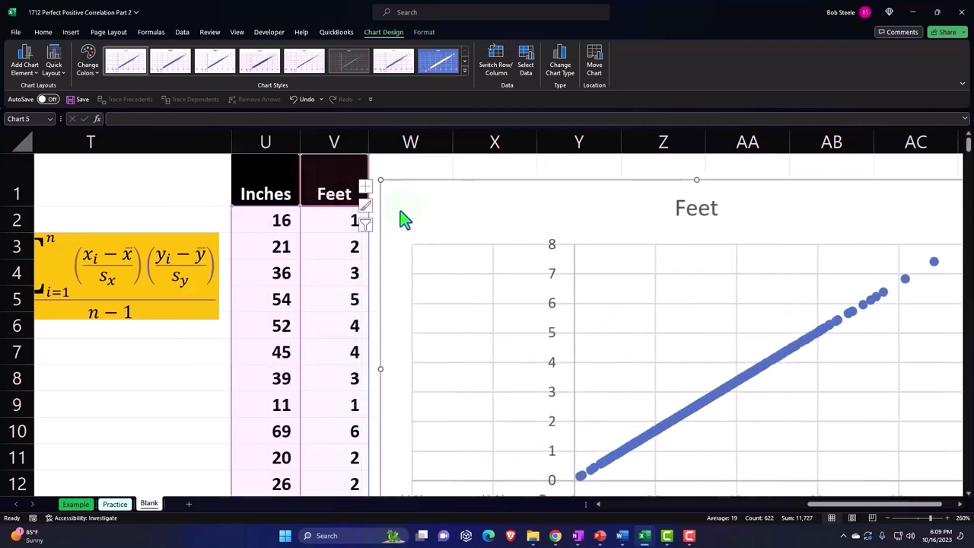
{"action": "mouse_move", "coordinate": [381, 181]}
{"action": "left_mouse_down"}
{"action": "mouse_move", "coordinate": [513, 258]}
{"action": "mouse_move", "coordinate": [434, 196]}
{"action": "left_mouse_up"}
{"action": "left_click", "coordinate": [622, 217]}
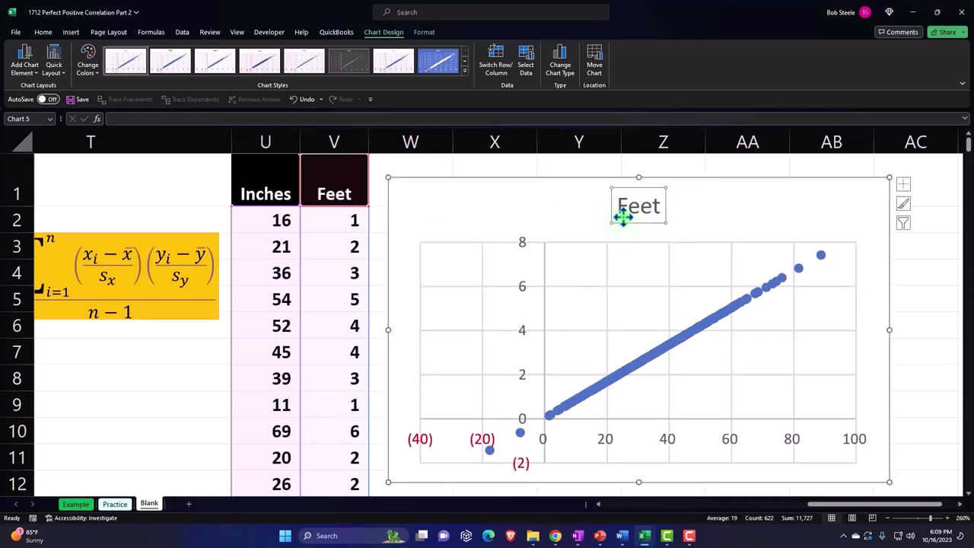
{"action": "key", "text": "Delete"}
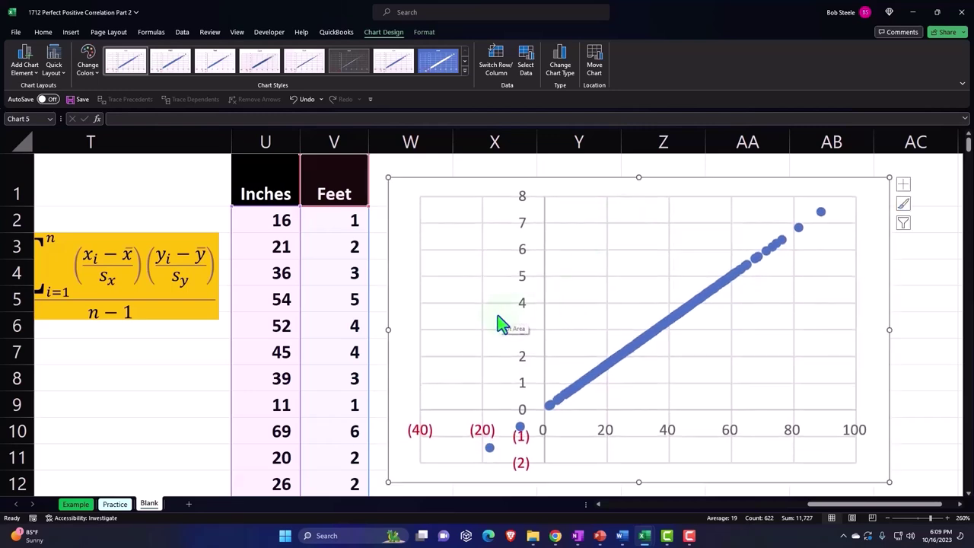
- Add axis titles linked to the headers: Feet on the horizontal axis, Inches on the vertical
{"action": "left_click", "coordinate": [904, 184]}
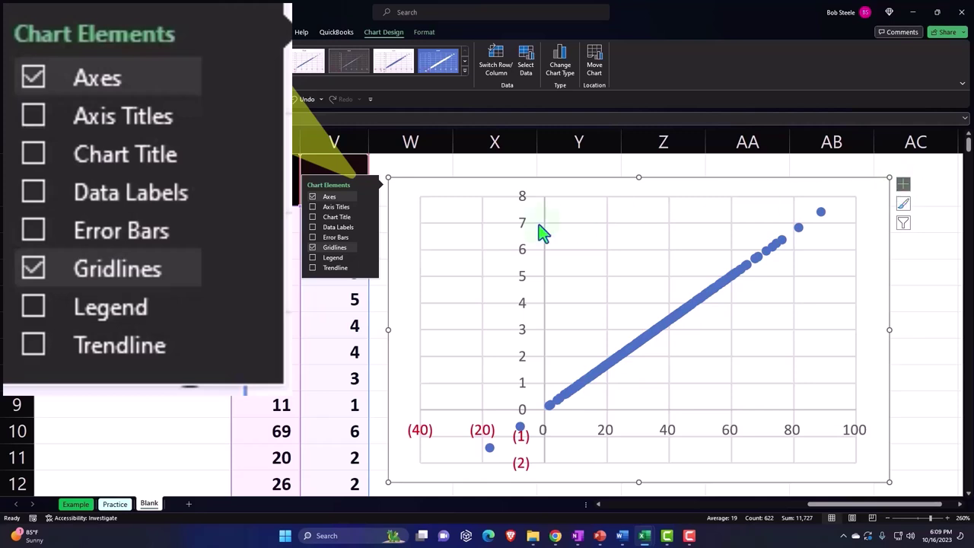
{"action": "left_click", "coordinate": [346, 207]}
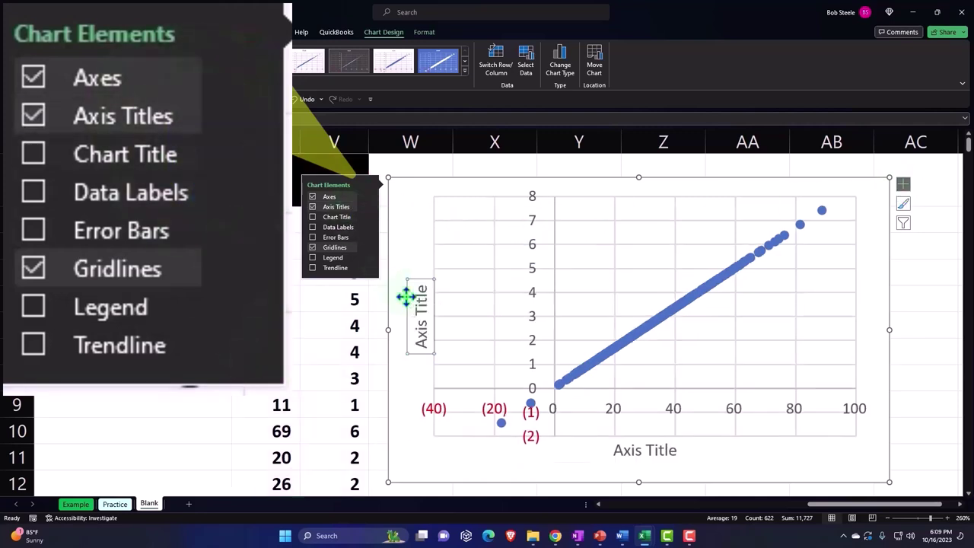
{"action": "type", "text": "="}
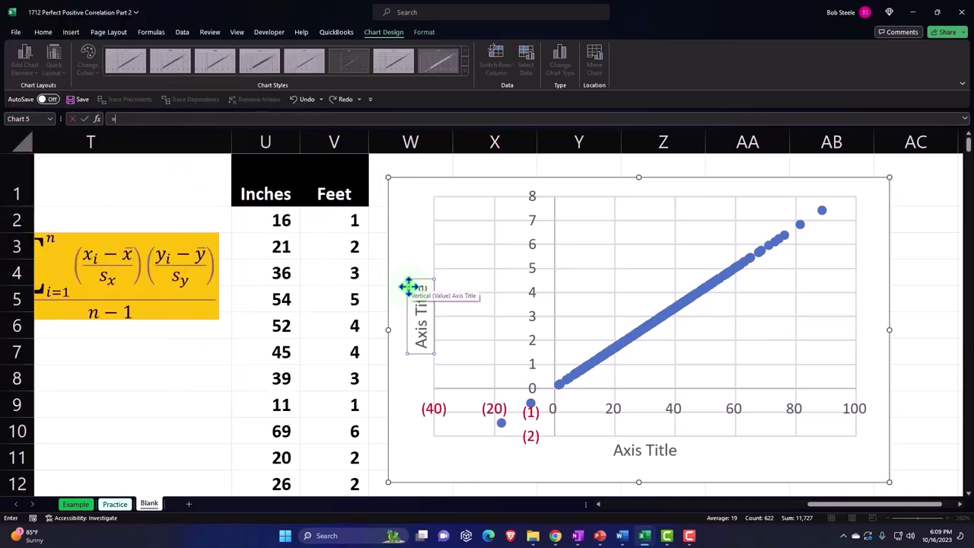
{"action": "left_click", "coordinate": [617, 456]}
{"action": "type", "text": "="}
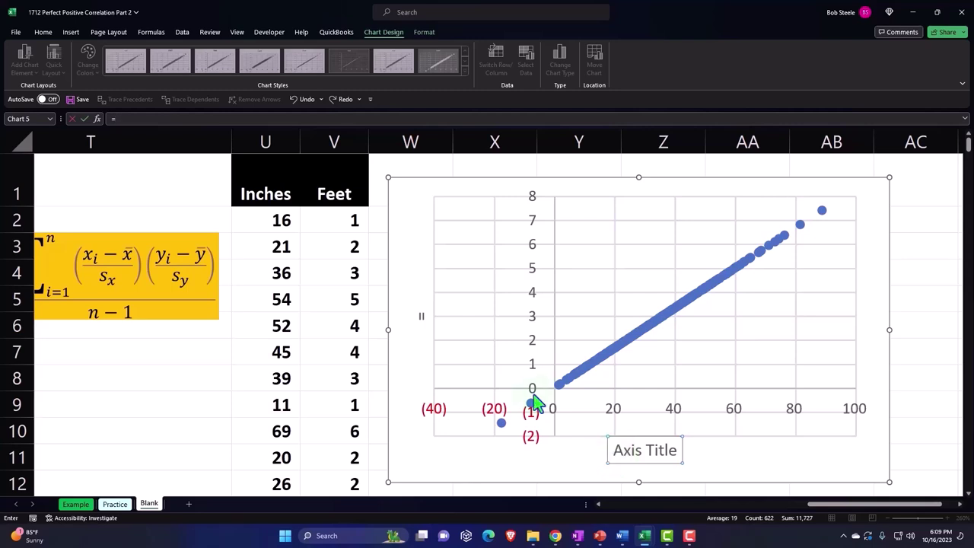
{"action": "left_click", "coordinate": [334, 193]}
{"action": "key", "text": "Return"}
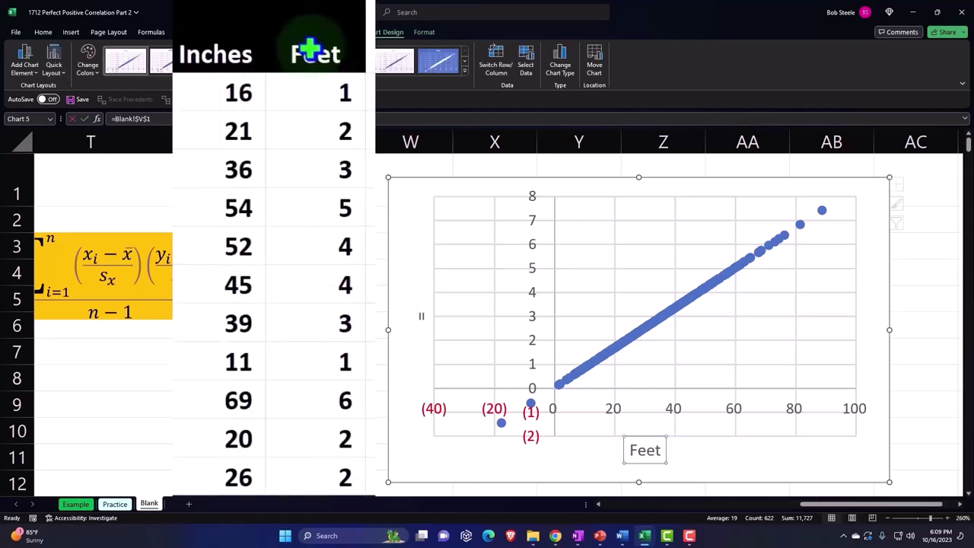
{"action": "left_click", "coordinate": [418, 318]}
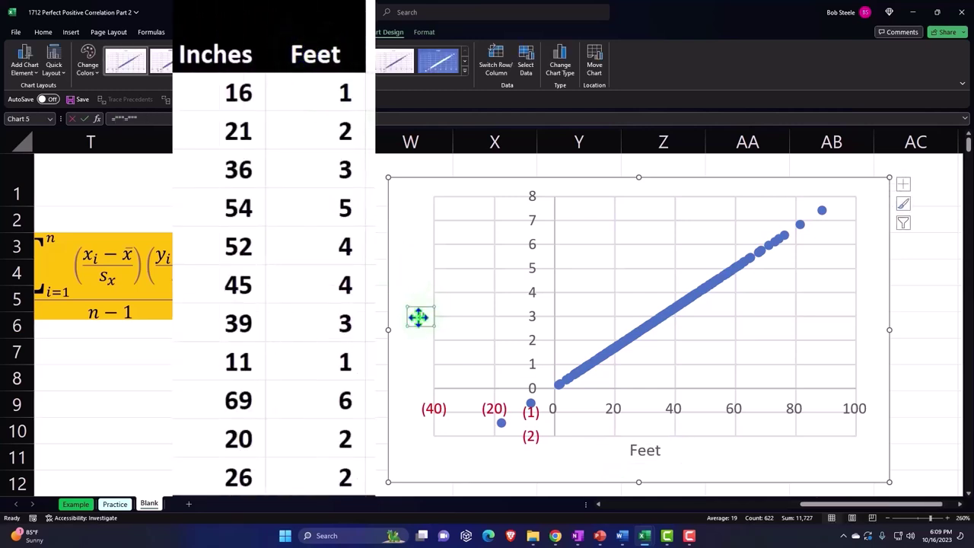
{"action": "type", "text": "="}
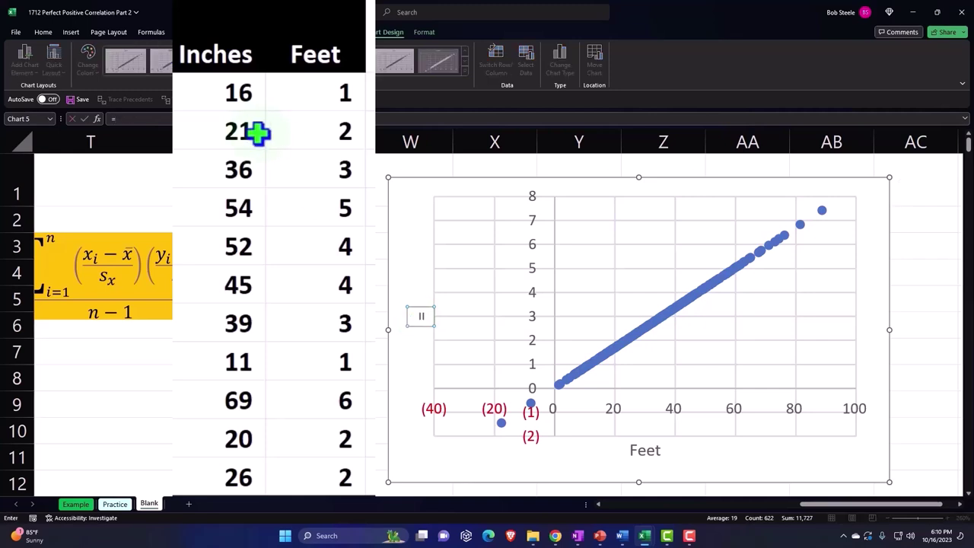
{"action": "left_click", "coordinate": [217, 45]}
{"action": "key", "text": "Return"}
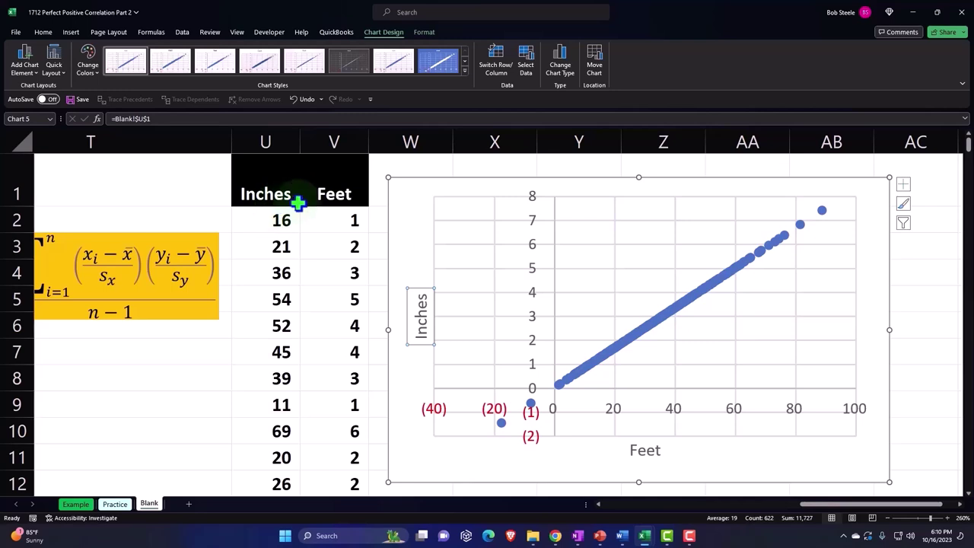
{"action": "left_click", "coordinate": [390, 202]}
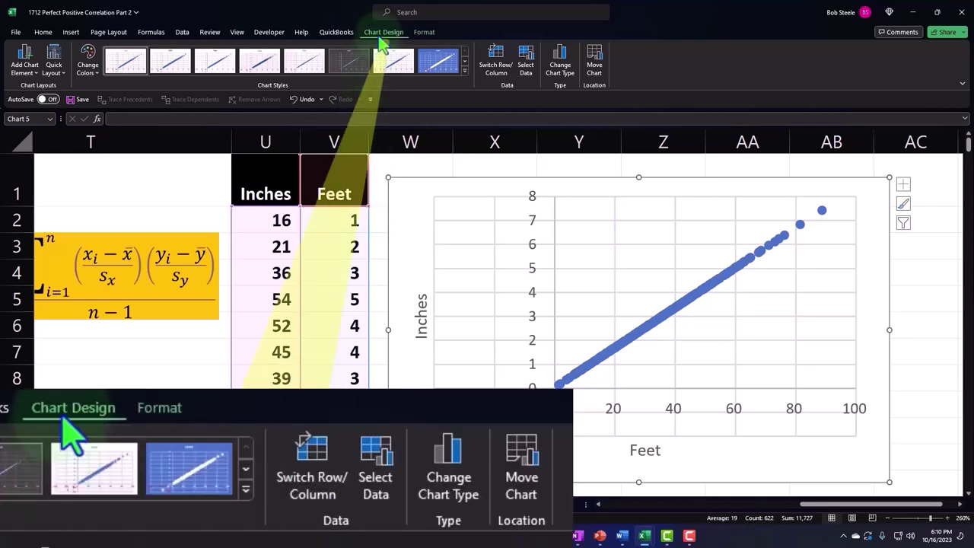
- Set the chart series X values to the Feet range V2:V311
{"action": "left_click", "coordinate": [525, 63]}
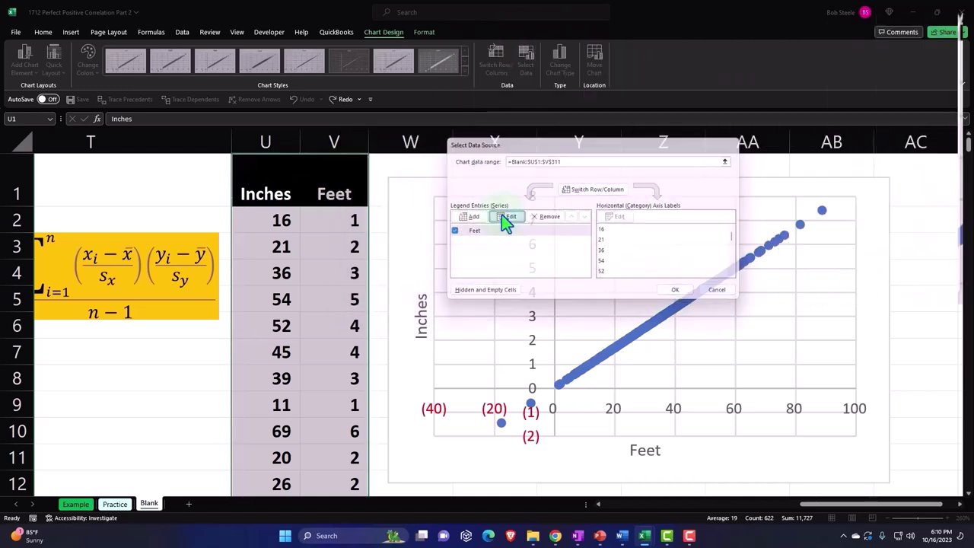
{"action": "left_click", "coordinate": [506, 217]}
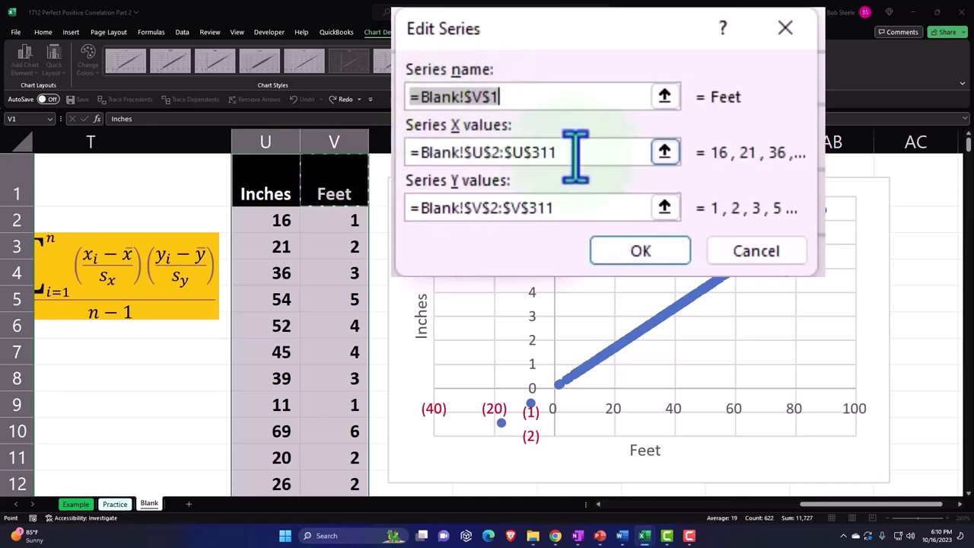
{"action": "left_click", "coordinate": [665, 152]}
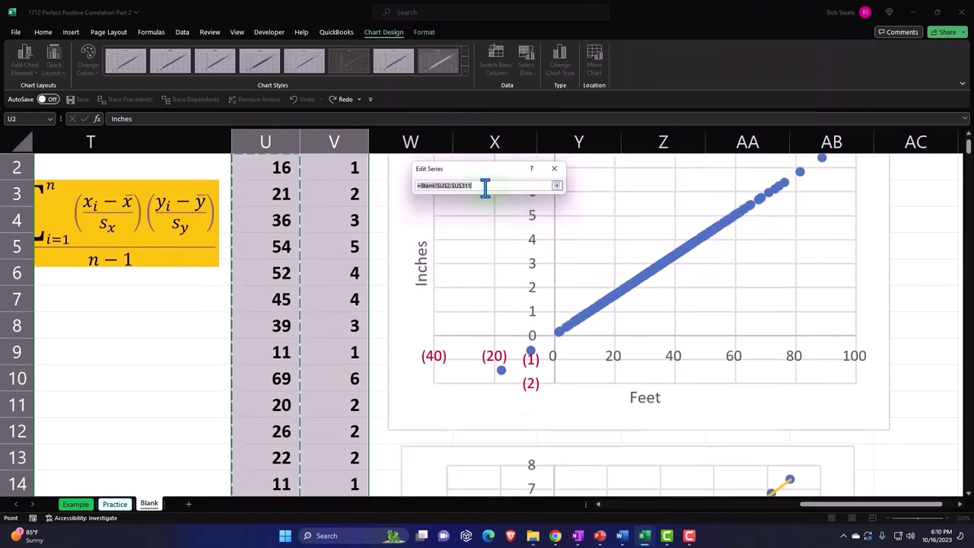
{"action": "key", "text": "ctrl+a"}
{"action": "key", "text": "BackSpace"}
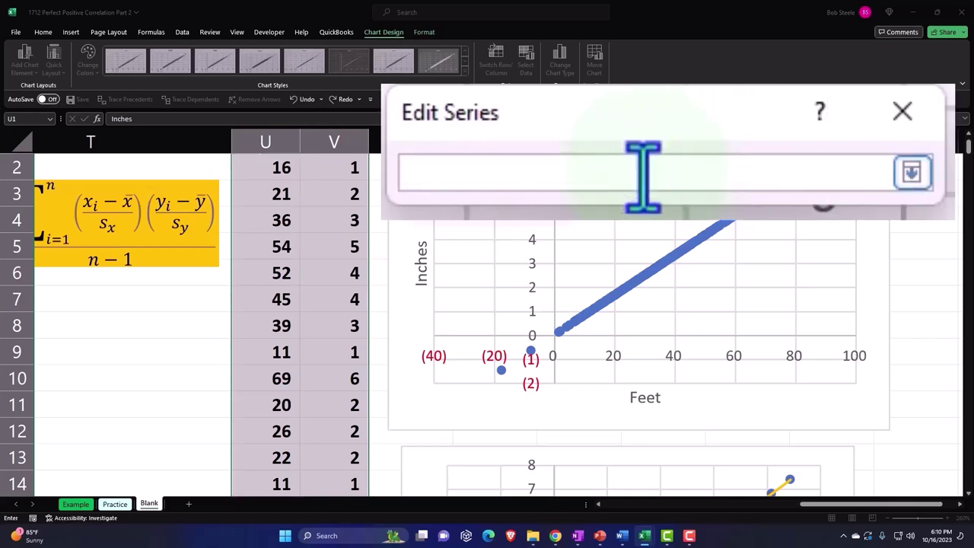
{"action": "scroll", "coordinate": [467, 265], "scroll_direction": "up", "scroll_amount": 1}
{"action": "left_click", "coordinate": [345, 219]}
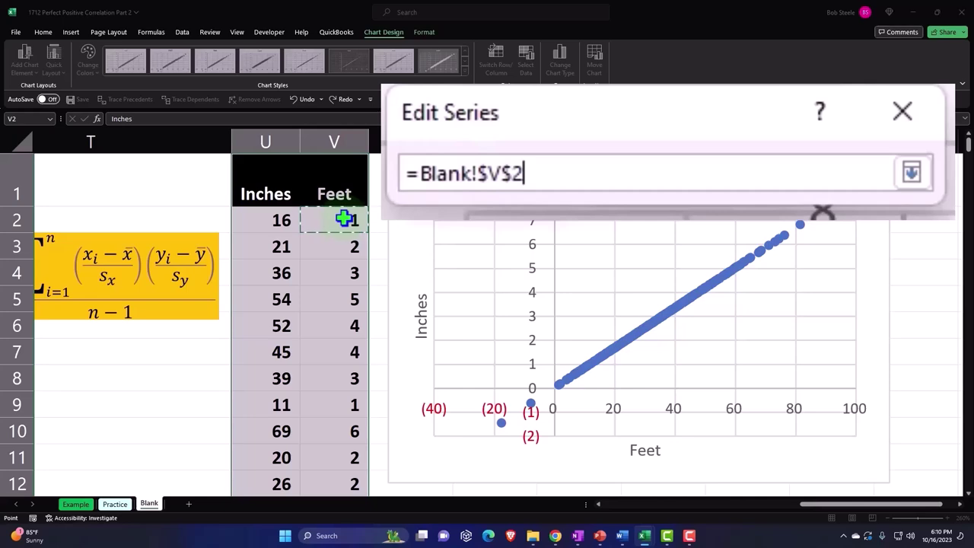
{"action": "key", "text": "ctrl+shift+Down"}
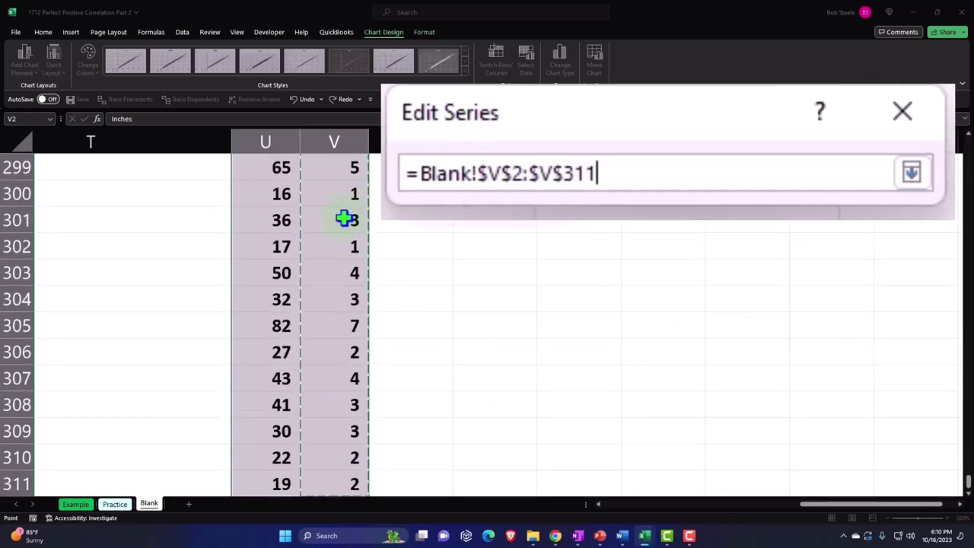
{"action": "scroll", "coordinate": [344, 219], "scroll_direction": "up", "scroll_amount": 2}
{"action": "scroll", "coordinate": [345, 219], "scroll_direction": "up", "scroll_amount": 20}
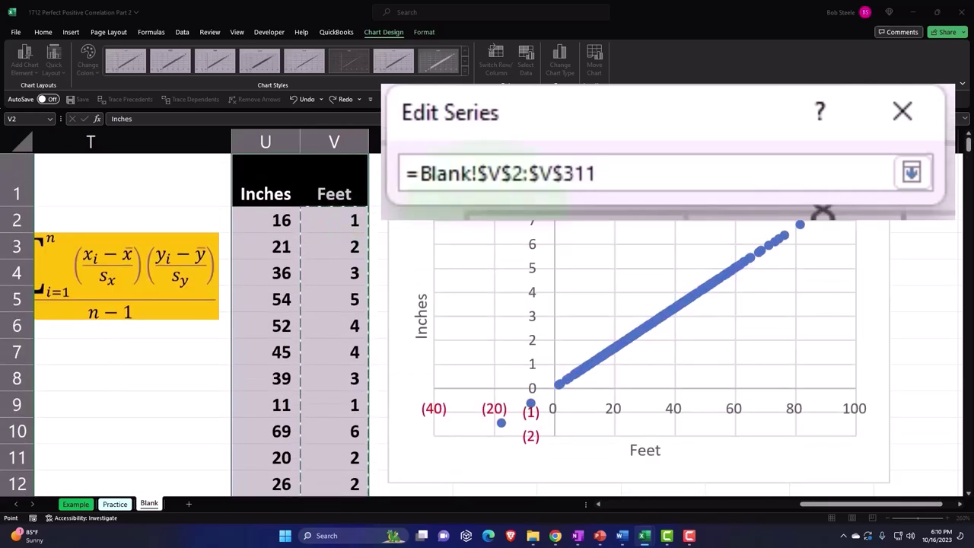
{"action": "left_click", "coordinate": [559, 188]}
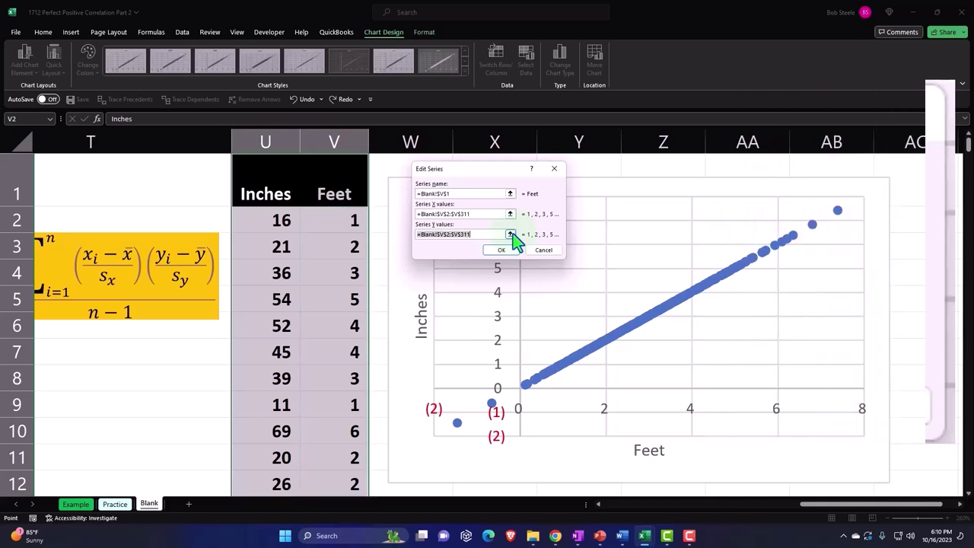
- Set the series Y values to the Inches range U2:U311 and confirm the edit
{"action": "left_click", "coordinate": [742, 349]}
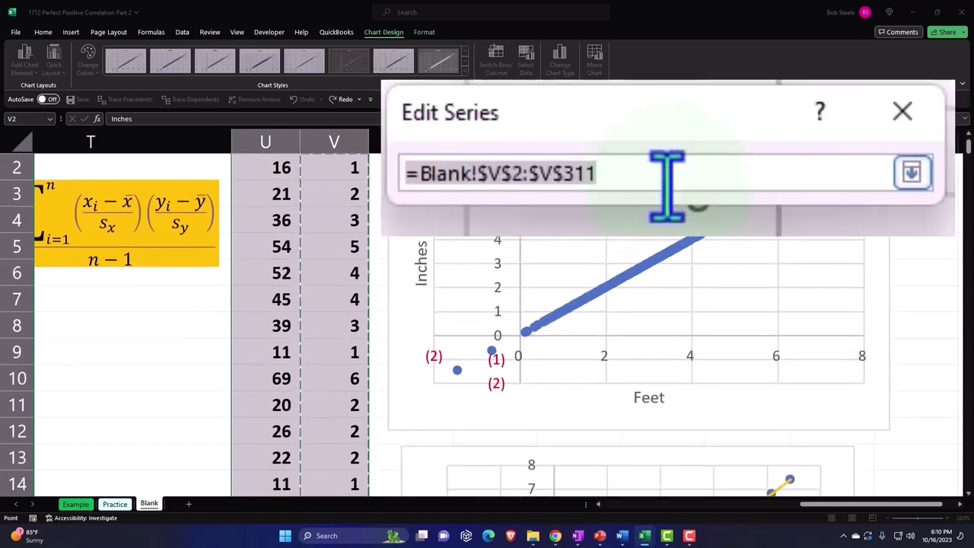
{"action": "key", "text": "BackSpace"}
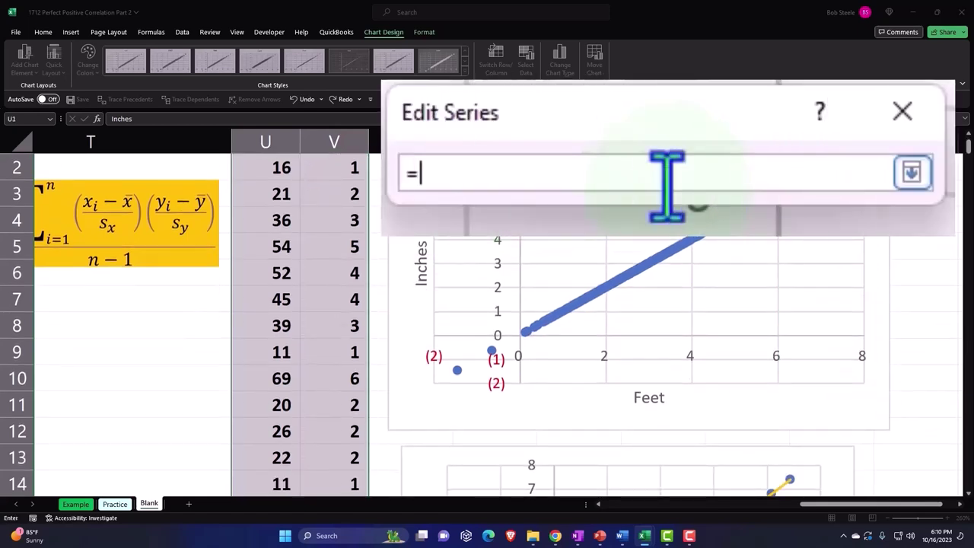
{"action": "scroll", "coordinate": [350, 241], "scroll_direction": "up", "scroll_amount": 1}
{"action": "left_click", "coordinate": [271, 216]}
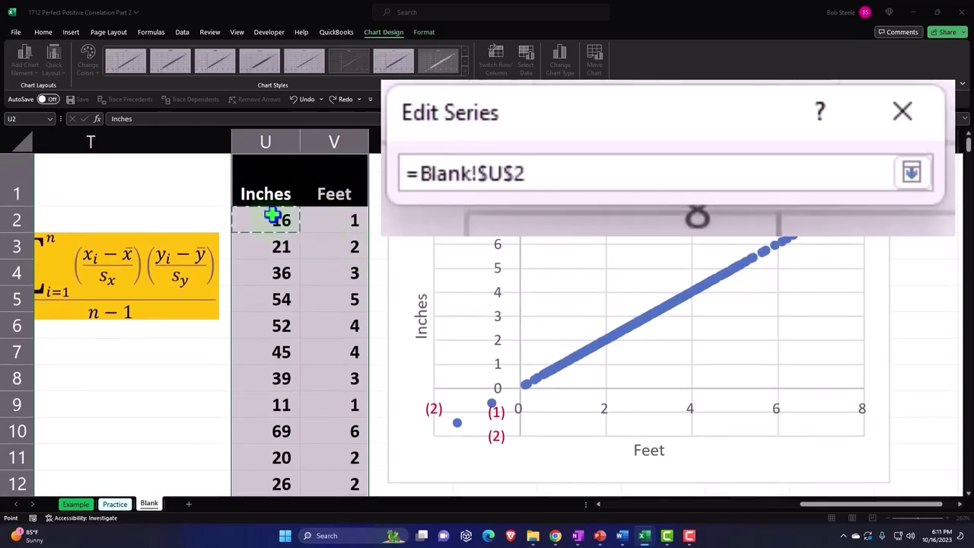
{"action": "key", "text": "ctrl+shift+Down"}
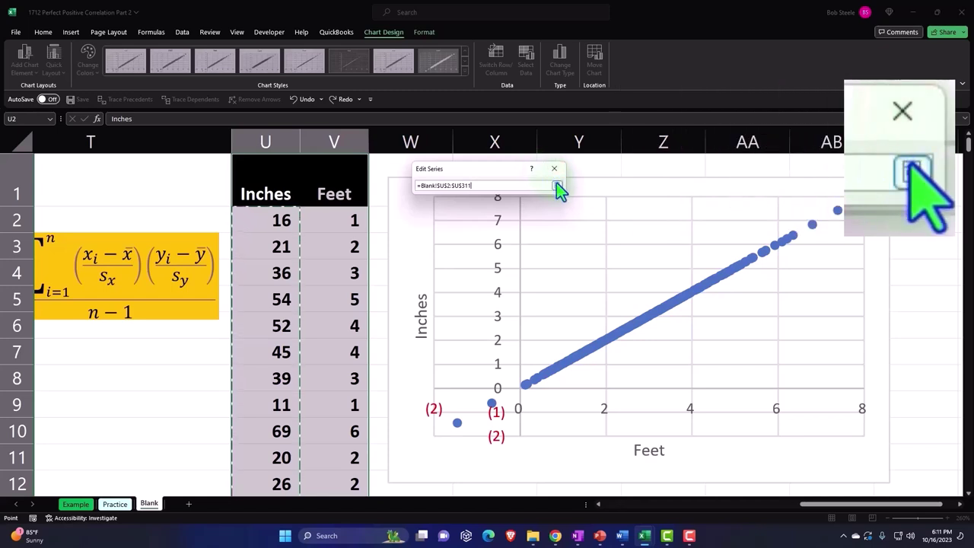
{"action": "left_click", "coordinate": [556, 185]}
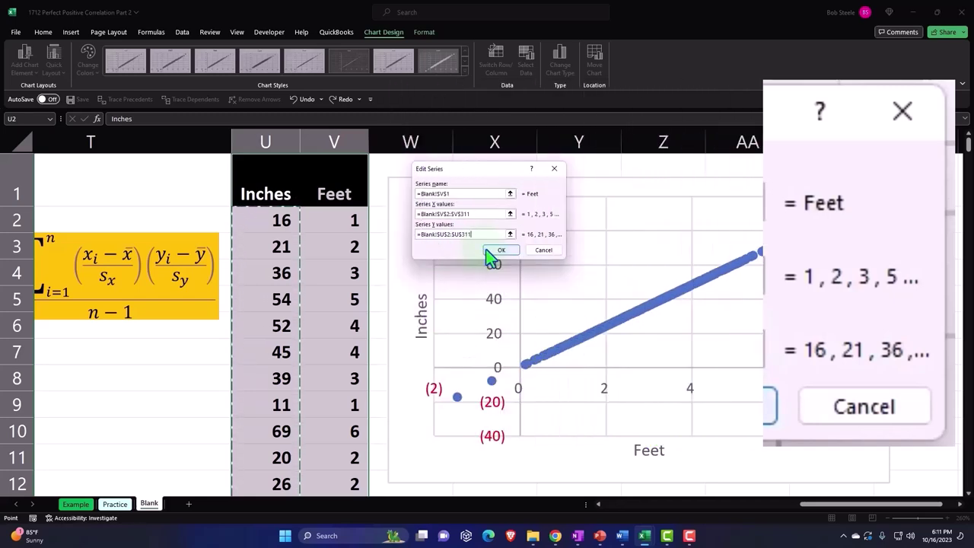
{"action": "left_click", "coordinate": [488, 248]}
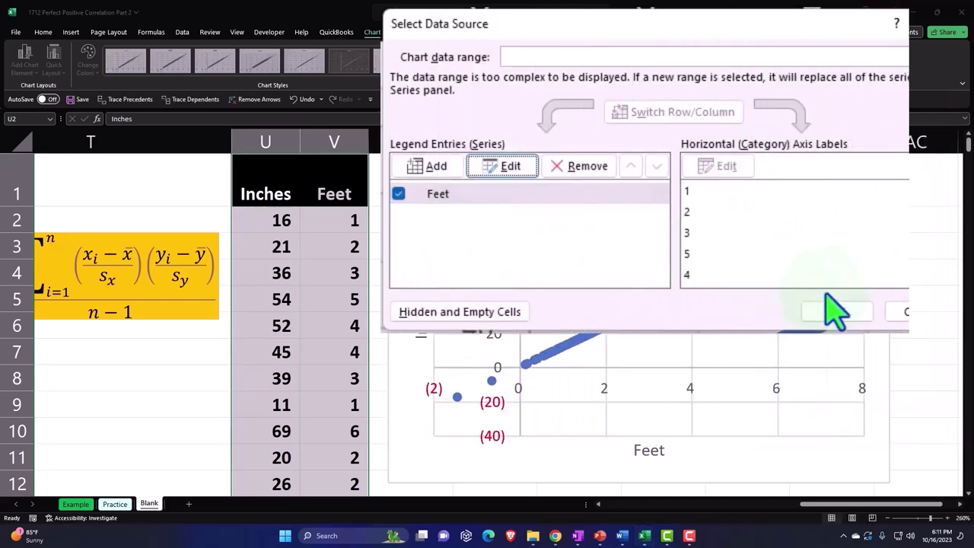
- Apply the new data source, then scroll down to compare with the other chart and back up
{"action": "left_click", "coordinate": [830, 308]}
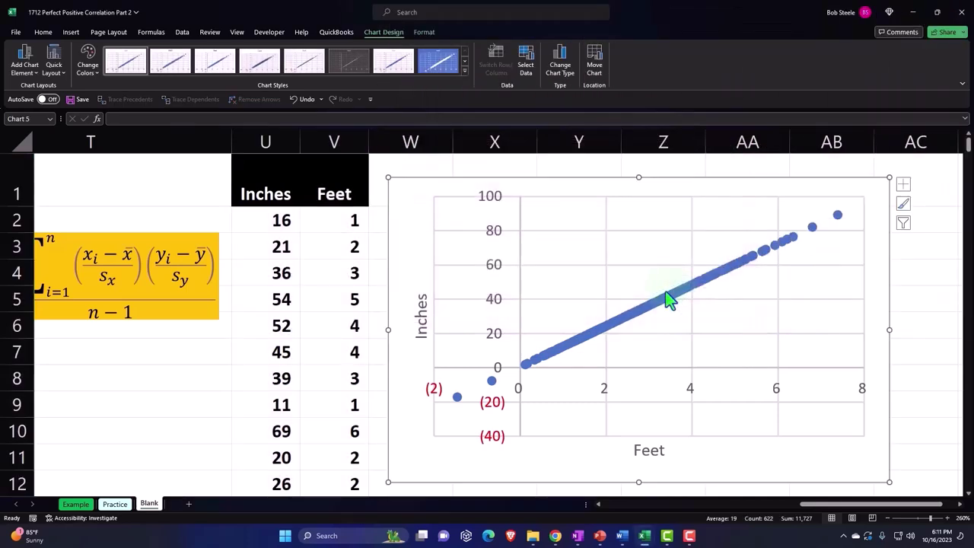
{"action": "scroll", "coordinate": [669, 300], "scroll_direction": "down", "scroll_amount": 3}
{"action": "scroll", "coordinate": [669, 308], "scroll_direction": "down", "scroll_amount": 2}
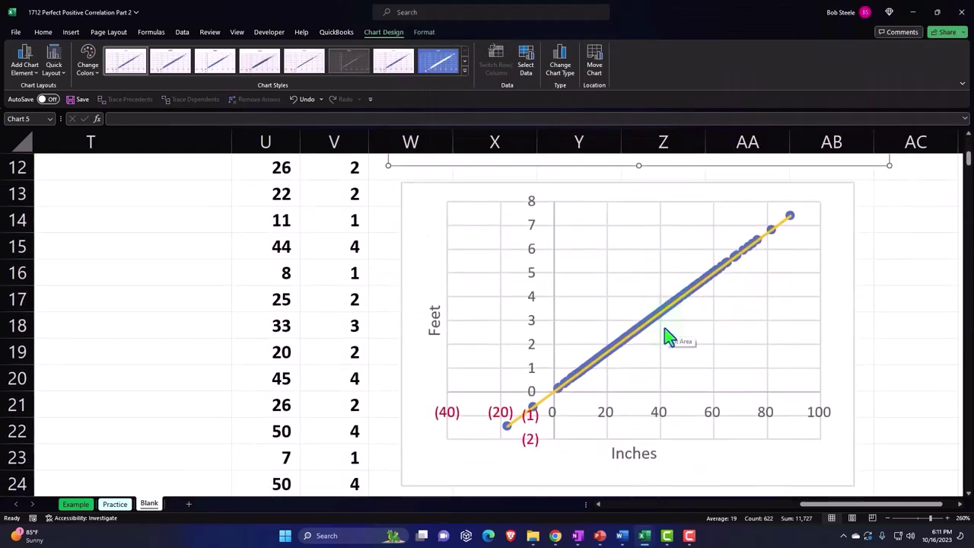
{"action": "scroll", "coordinate": [668, 338], "scroll_direction": "up", "scroll_amount": 2}
{"action": "scroll", "coordinate": [668, 337], "scroll_direction": "up", "scroll_amount": 3}
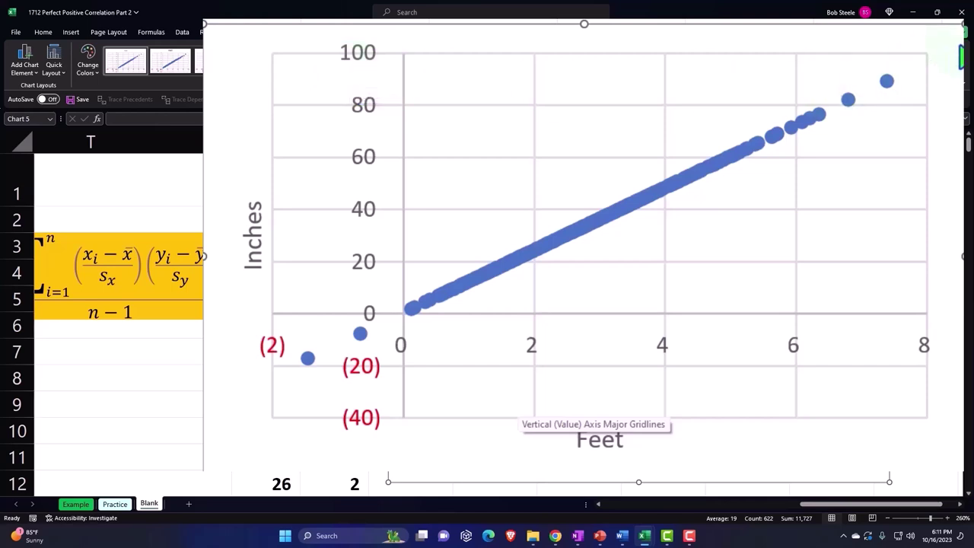
- Add a trendline to the Inches-versus-Feet chart and make it a solid standard-yellow line
{"action": "left_click", "coordinate": [904, 184]}
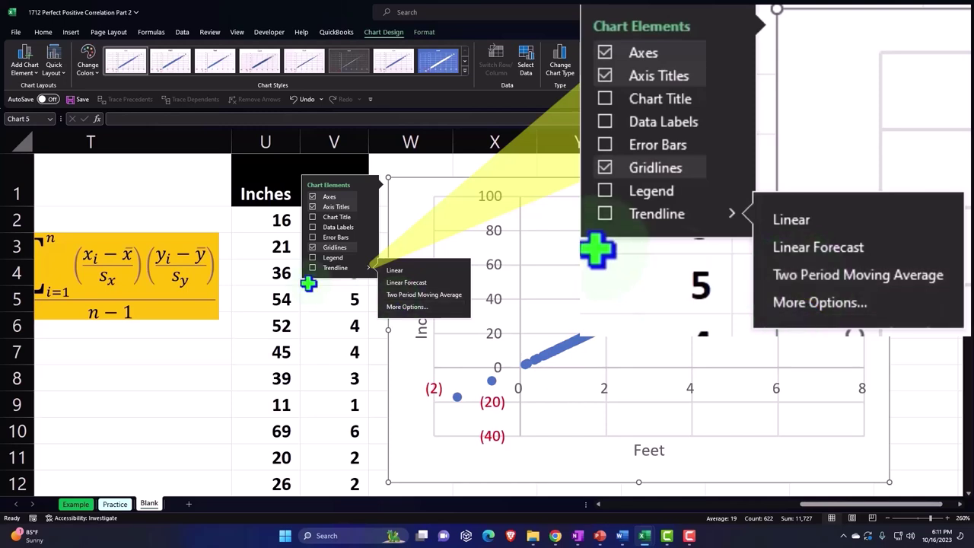
{"action": "left_click", "coordinate": [312, 267]}
{"action": "mouse_move", "coordinate": [367, 268]}
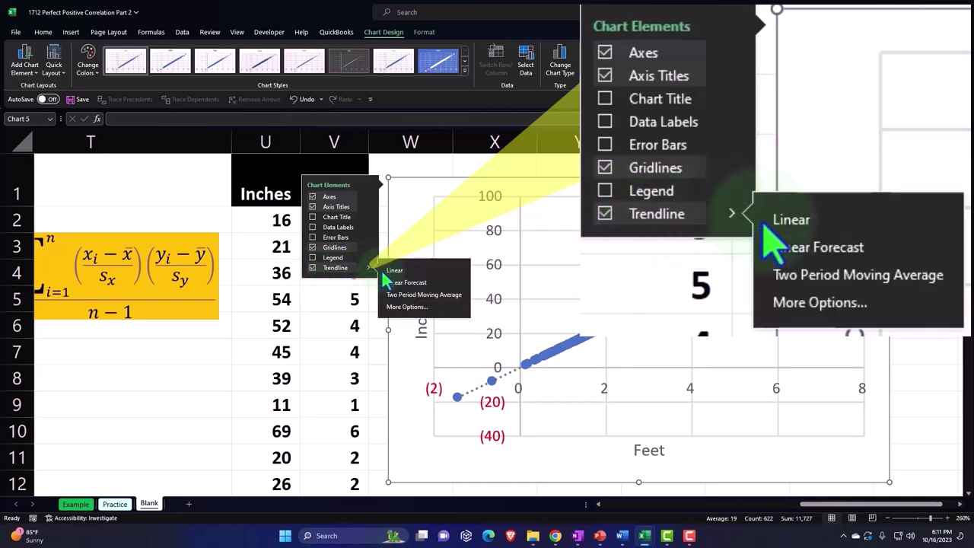
{"action": "left_click", "coordinate": [400, 306]}
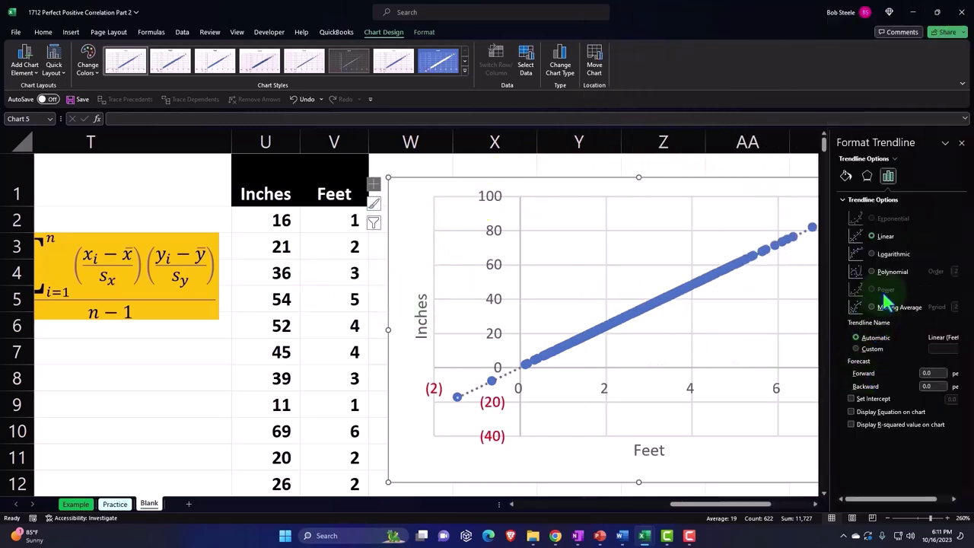
{"action": "left_click", "coordinate": [754, 82]}
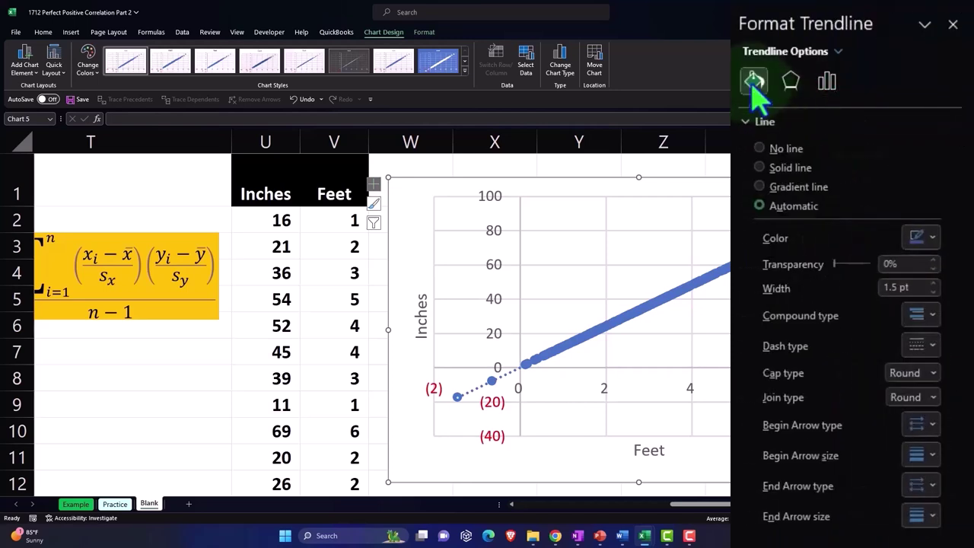
{"action": "left_click", "coordinate": [936, 346]}
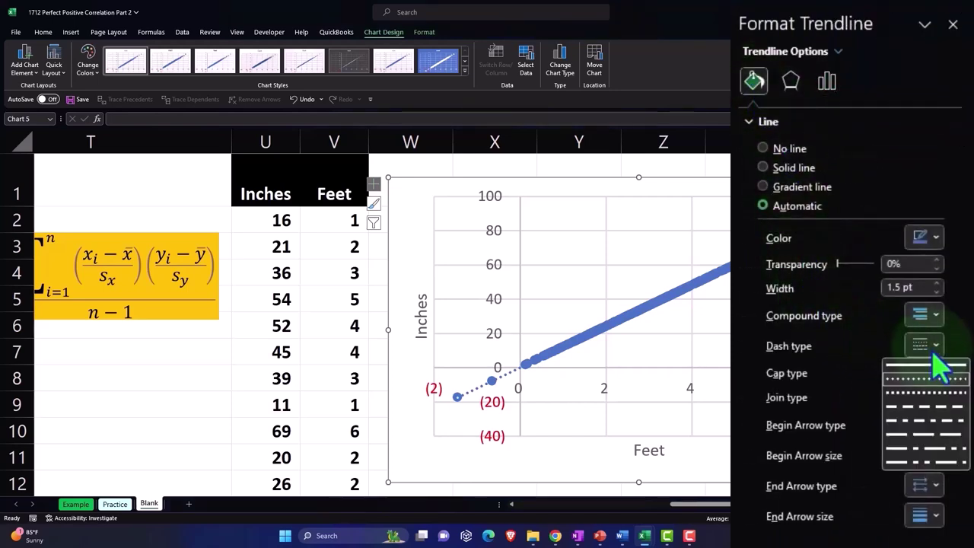
{"action": "left_click", "coordinate": [936, 376]}
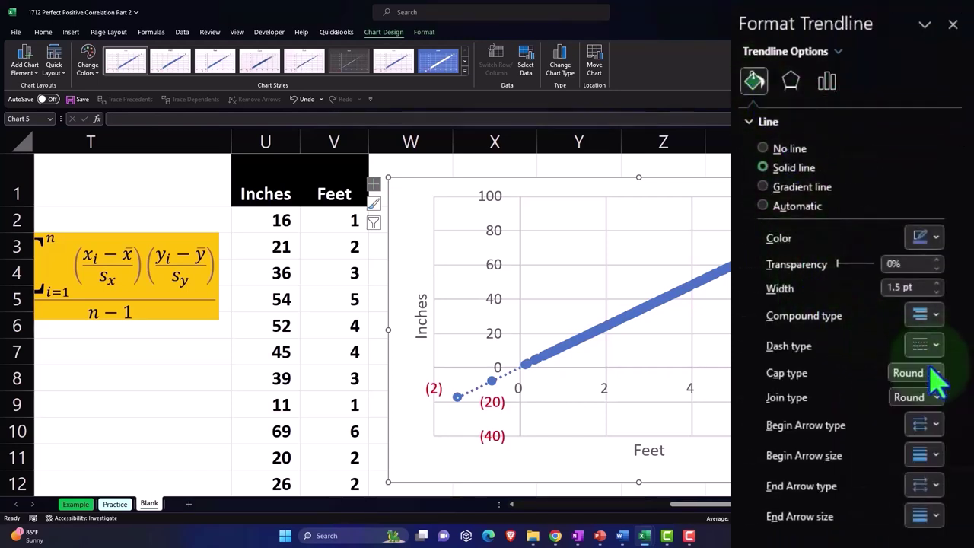
{"action": "left_click", "coordinate": [935, 239]}
{"action": "left_click", "coordinate": [858, 401]}
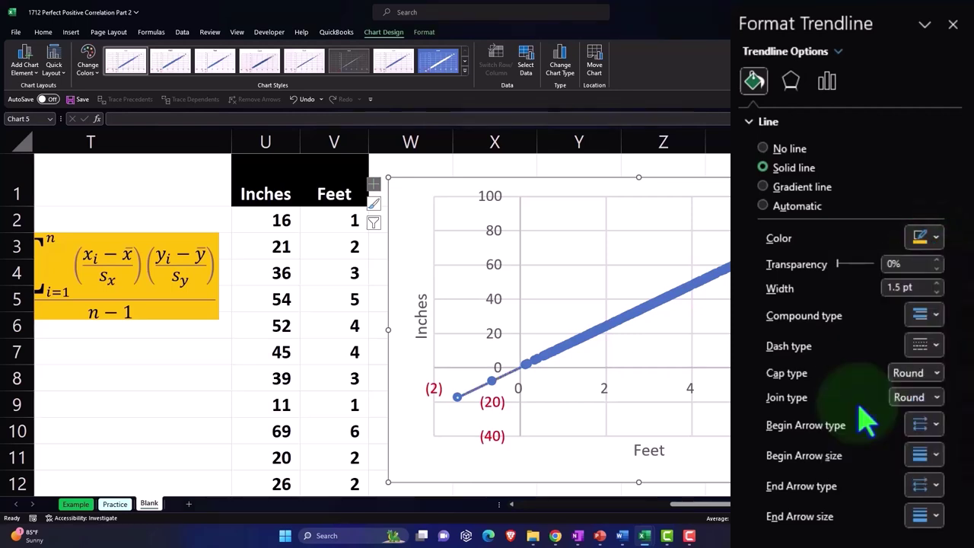
{"action": "left_click", "coordinate": [935, 236]}
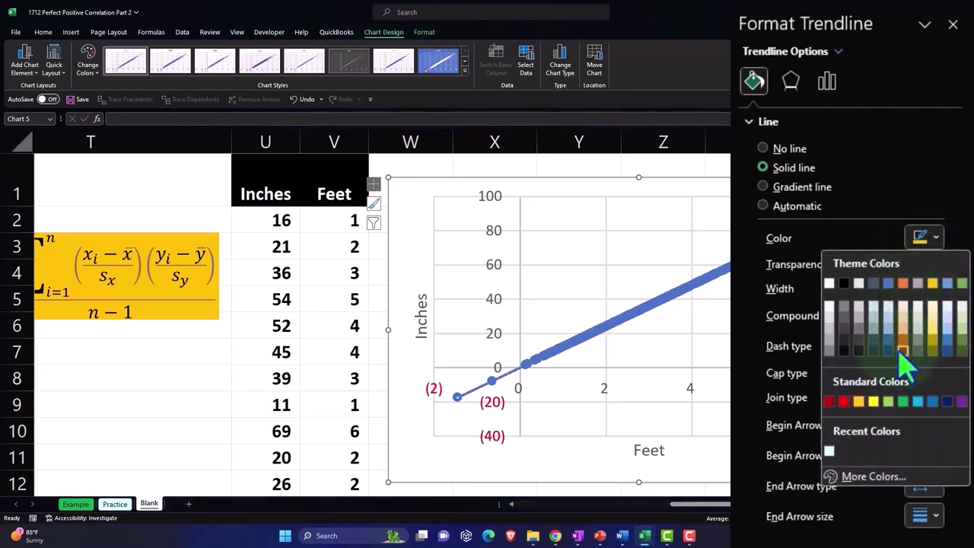
{"action": "left_click", "coordinate": [857, 403]}
{"action": "left_click", "coordinate": [953, 24]}
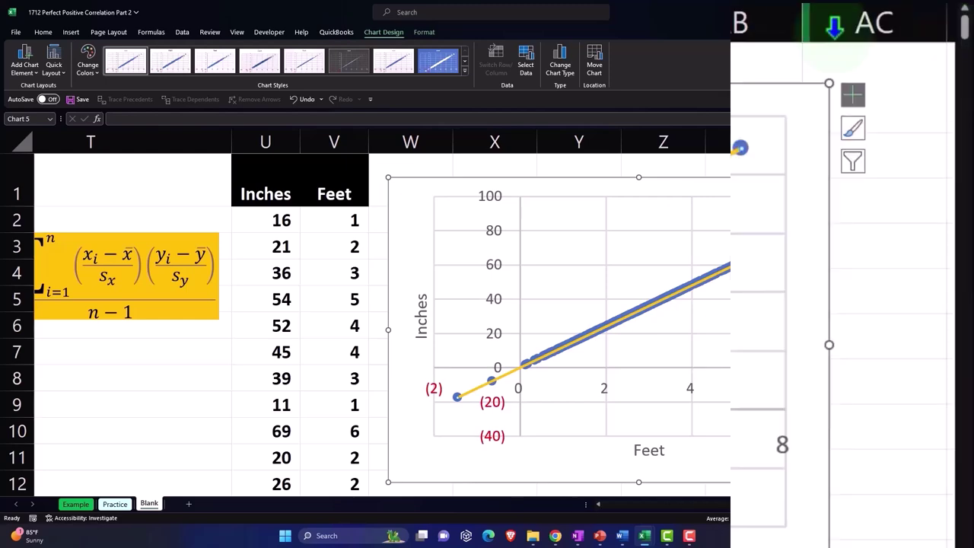
- Drag the chart down the sheet below the other chart
{"action": "left_click_drag", "start_coordinate": [474, 201], "coordinate": [479, 255]}
{"action": "left_click_drag", "start_coordinate": [411, 271], "coordinate": [422, 455]}
{"action": "scroll", "coordinate": [483, 281], "scroll_direction": "down", "scroll_amount": 3}
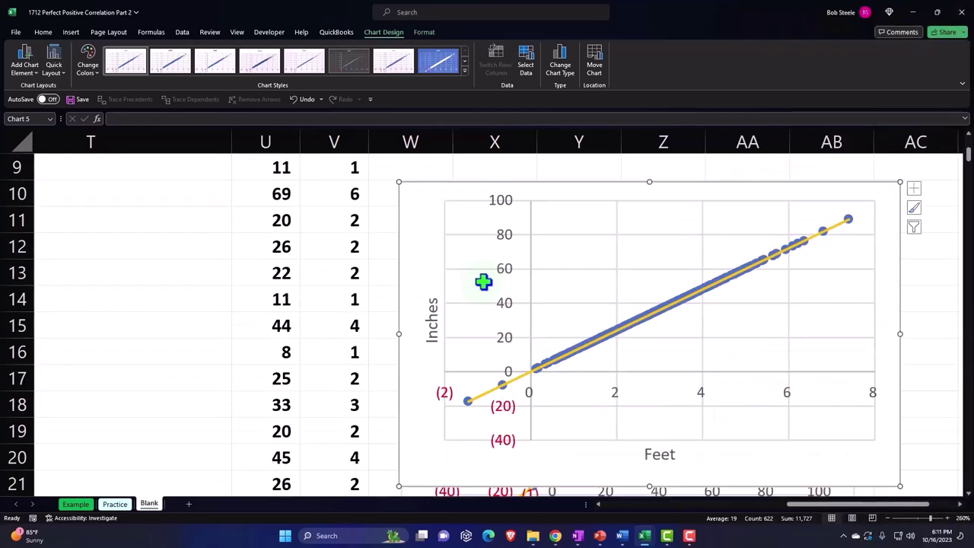
{"action": "left_click_drag", "start_coordinate": [415, 217], "coordinate": [430, 454]}
{"action": "scroll", "coordinate": [434, 244], "scroll_direction": "down", "scroll_amount": 3}
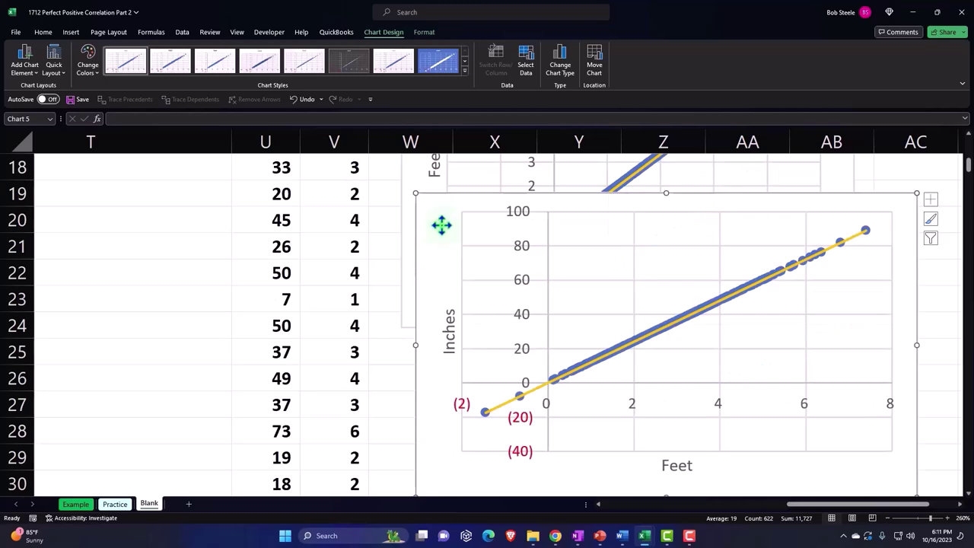
{"action": "left_click_drag", "start_coordinate": [439, 224], "coordinate": [430, 370]}
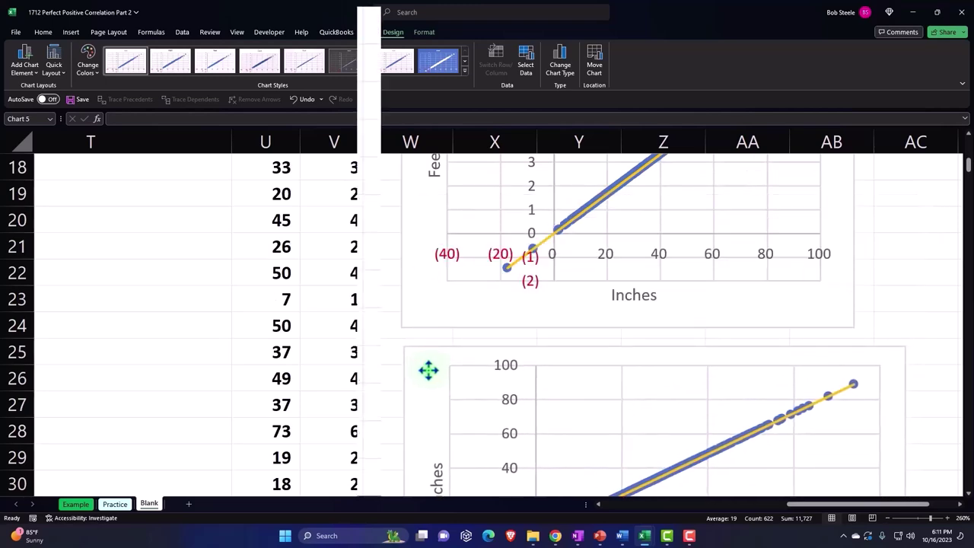
- Make the Inches-versus-Feet chart smaller from its bottom-right corner, then deselect it
{"action": "scroll", "coordinate": [818, 435], "scroll_direction": "down", "scroll_amount": 2}
{"action": "scroll", "coordinate": [878, 418], "scroll_direction": "down", "scroll_amount": 1}
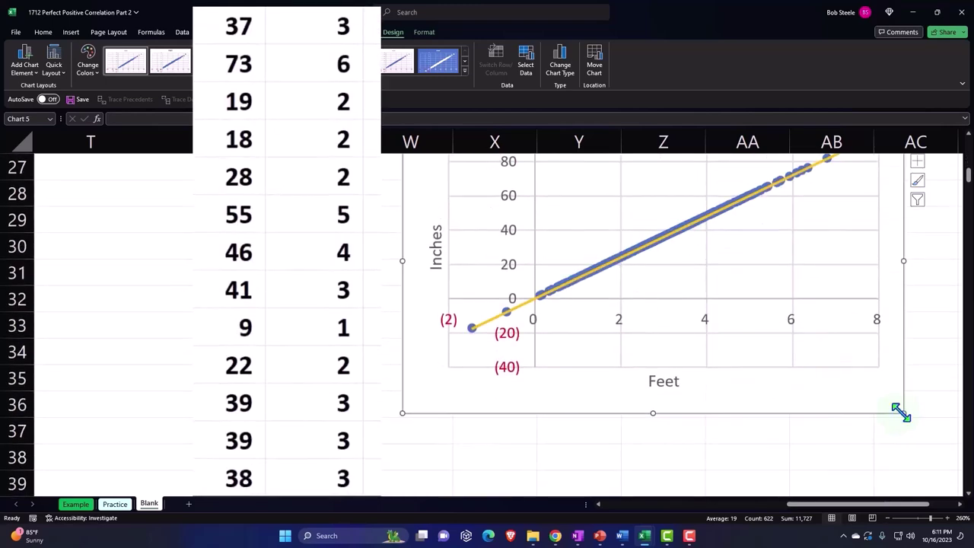
{"action": "left_click_drag", "start_coordinate": [900, 411], "coordinate": [856, 398]}
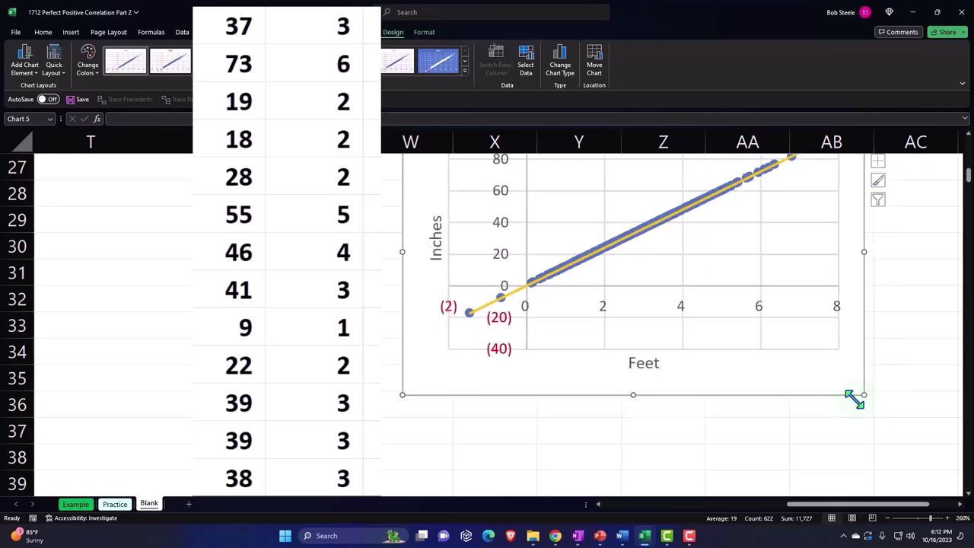
{"action": "scroll", "coordinate": [849, 402], "scroll_direction": "up", "scroll_amount": 3}
{"action": "scroll", "coordinate": [847, 404], "scroll_direction": "up", "scroll_amount": 1}
{"action": "scroll", "coordinate": [848, 410], "scroll_direction": "down", "scroll_amount": 3}
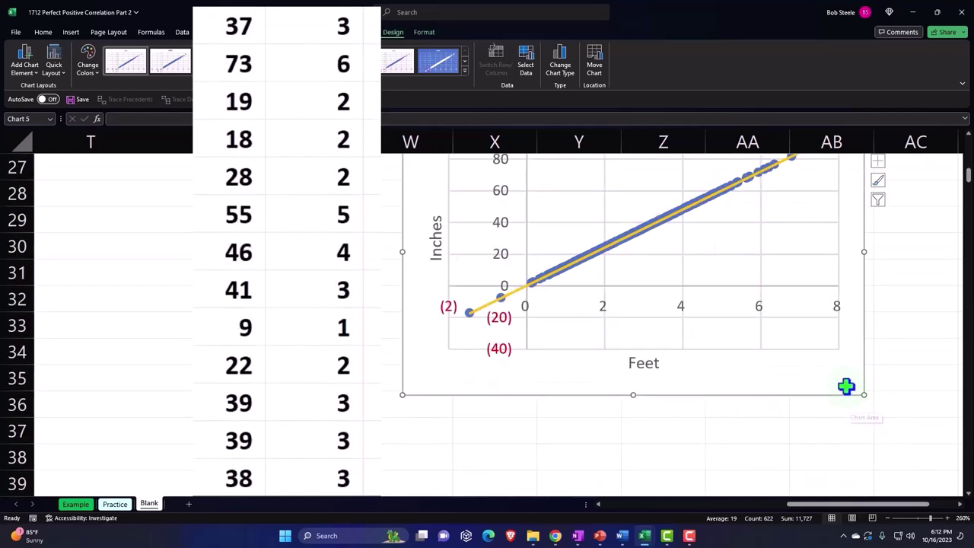
{"action": "scroll", "coordinate": [846, 385], "scroll_direction": "up", "scroll_amount": 2}
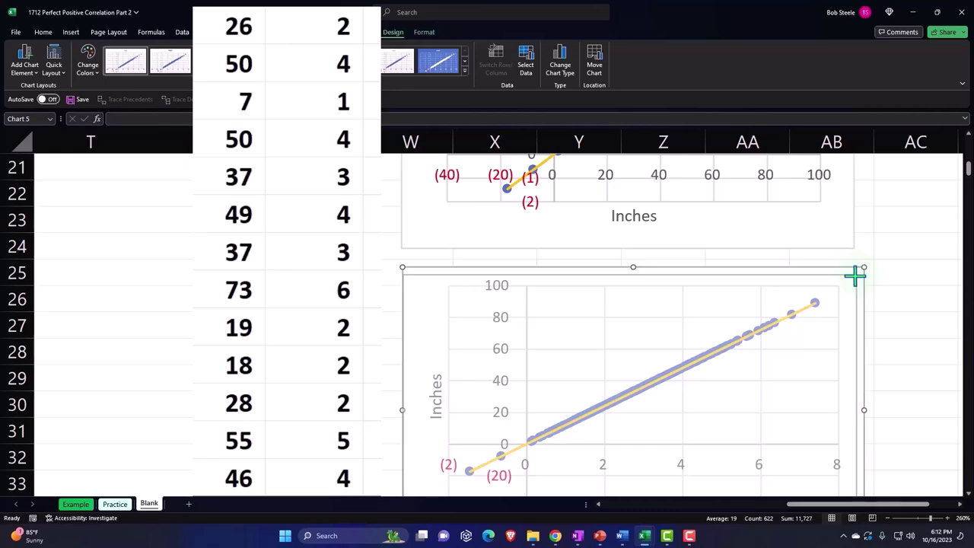
{"action": "scroll", "coordinate": [829, 322], "scroll_direction": "up", "scroll_amount": 7}
{"action": "left_click", "coordinate": [565, 283]}
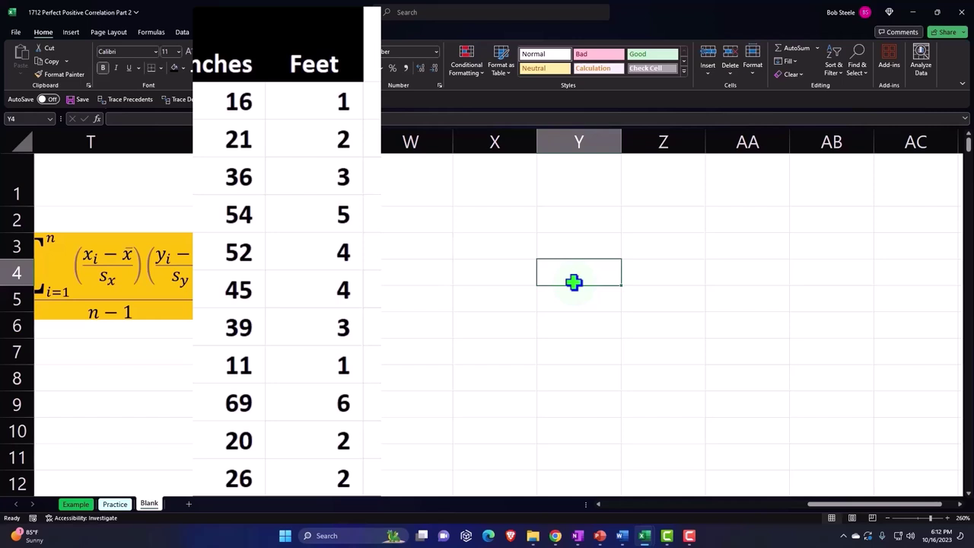
- Move the Feet chart under the probability table and the Inches chart directly below it
{"action": "scroll", "coordinate": [574, 282], "scroll_direction": "down", "scroll_amount": 2}
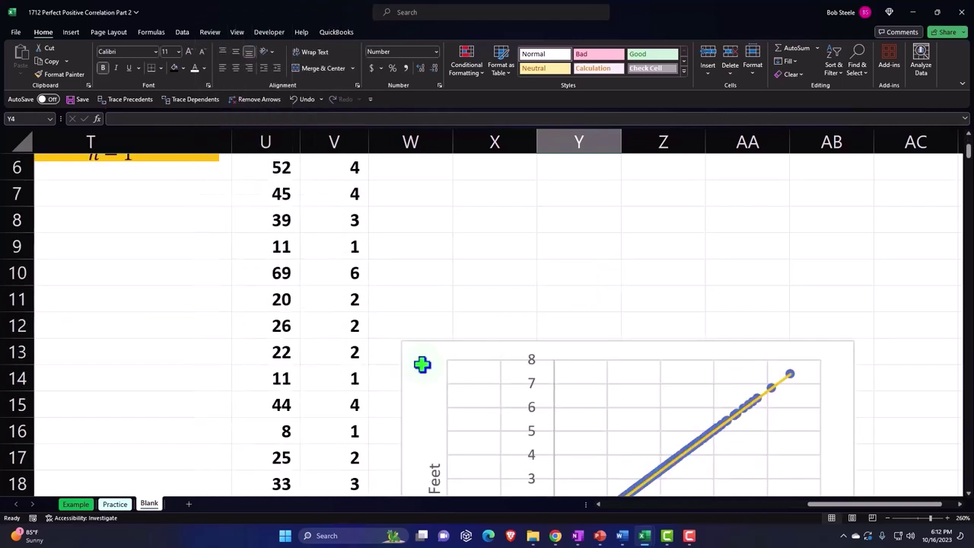
{"action": "left_click_drag", "start_coordinate": [421, 366], "coordinate": [84, 233]}
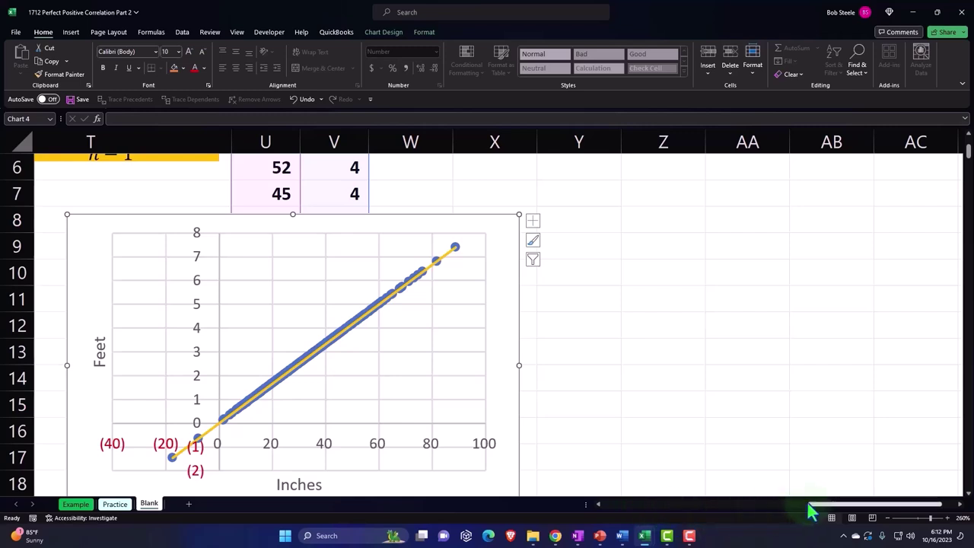
{"action": "left_click_drag", "start_coordinate": [815, 506], "coordinate": [779, 521]}
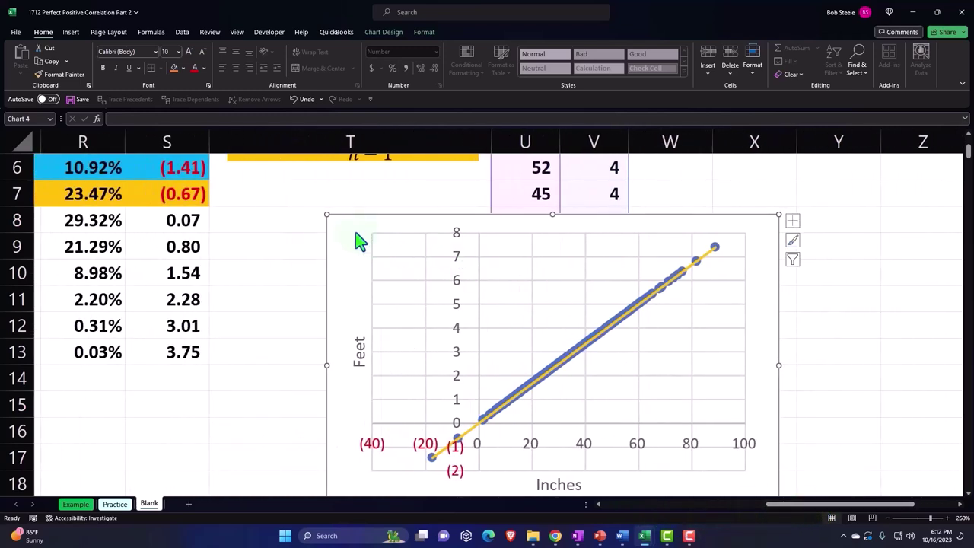
{"action": "left_click_drag", "start_coordinate": [361, 241], "coordinate": [83, 401]}
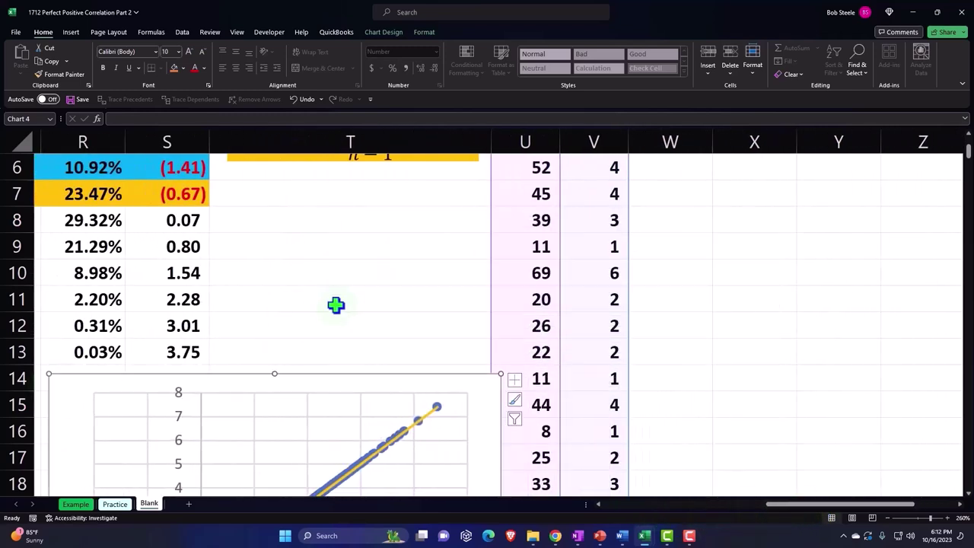
{"action": "scroll", "coordinate": [205, 298], "scroll_direction": "down", "scroll_amount": 2}
{"action": "left_click_drag", "start_coordinate": [791, 506], "coordinate": [765, 506]}
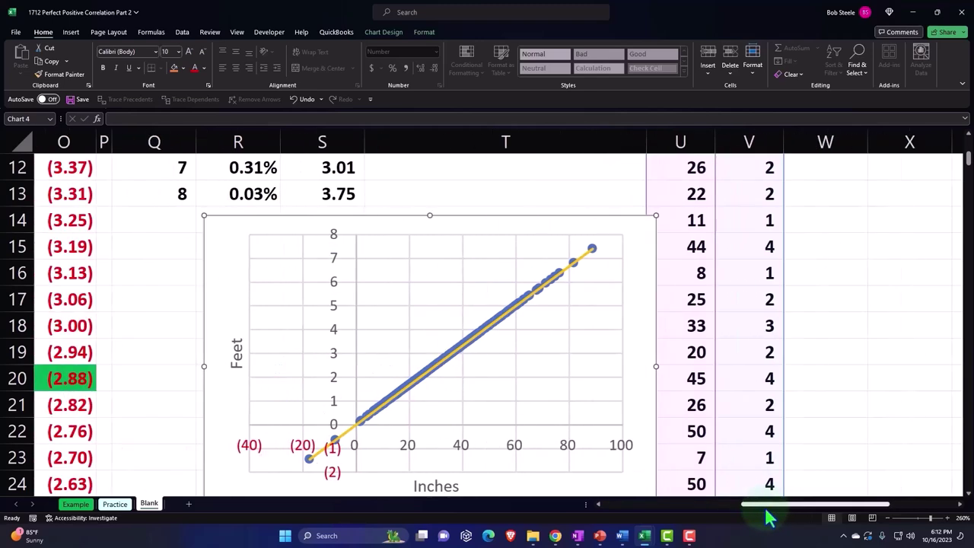
{"action": "left_click_drag", "start_coordinate": [244, 242], "coordinate": [163, 241]}
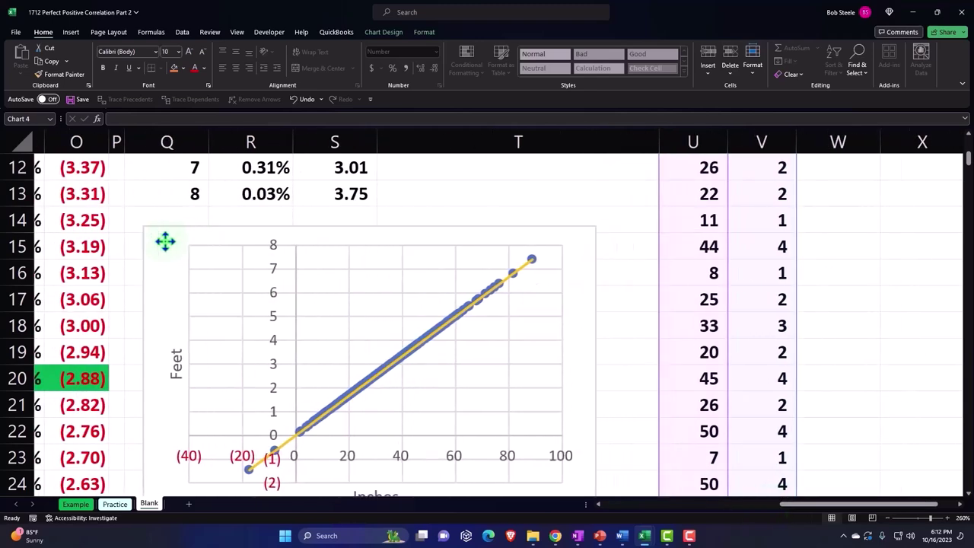
{"action": "scroll", "coordinate": [518, 381], "scroll_direction": "down", "scroll_amount": 2}
{"action": "mouse_move", "coordinate": [848, 392]}
{"action": "left_mouse_down"}
{"action": "mouse_move", "coordinate": [429, 457]}
{"action": "mouse_move", "coordinate": [178, 424]}
{"action": "mouse_move", "coordinate": [150, 405]}
{"action": "mouse_move", "coordinate": [156, 411]}
{"action": "left_mouse_up"}
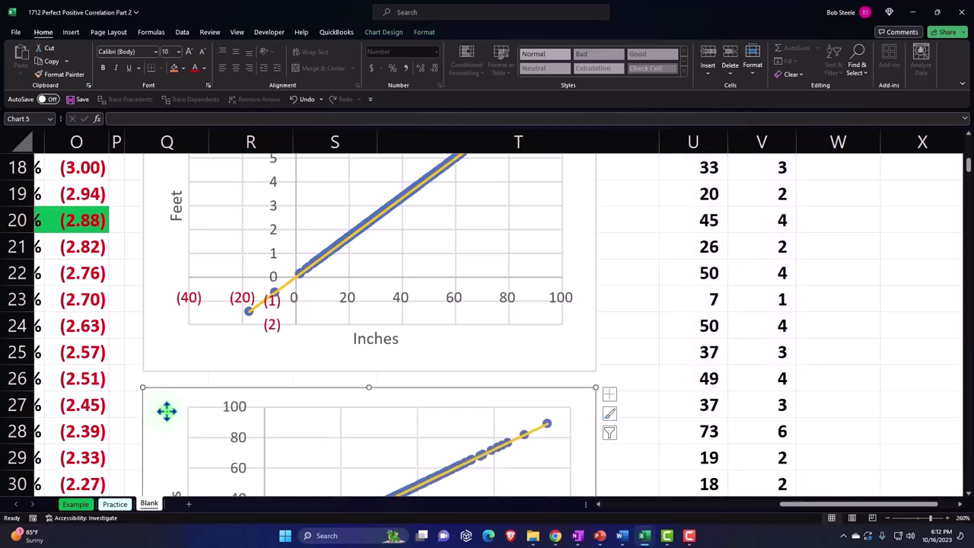
{"action": "scroll", "coordinate": [164, 411], "scroll_direction": "up", "scroll_amount": 3}
{"action": "scroll", "coordinate": [323, 403], "scroll_direction": "down", "scroll_amount": 3}
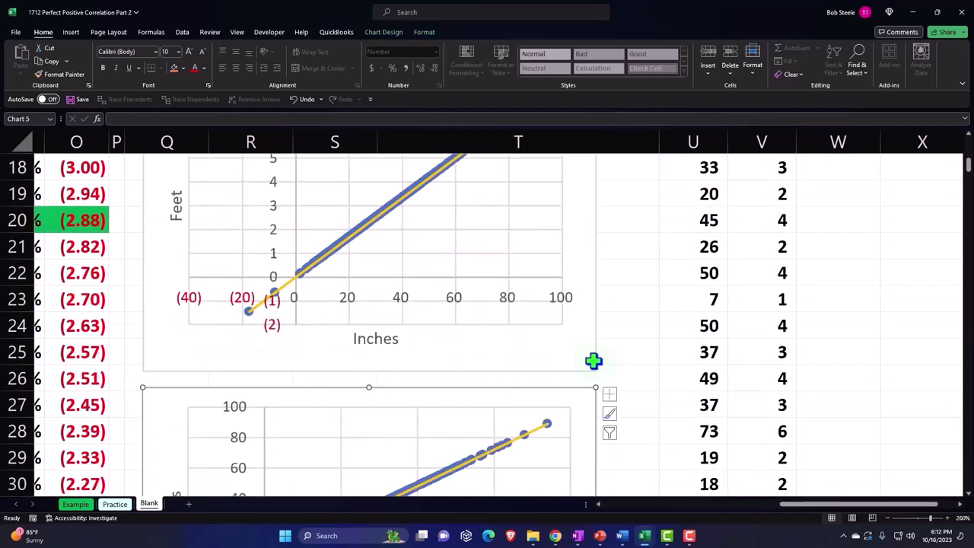
- Enlarge both stacked charts to matching widths, then deselect them
{"action": "left_click", "coordinate": [594, 361]}
{"action": "left_click_drag", "start_coordinate": [598, 373], "coordinate": [644, 386]}
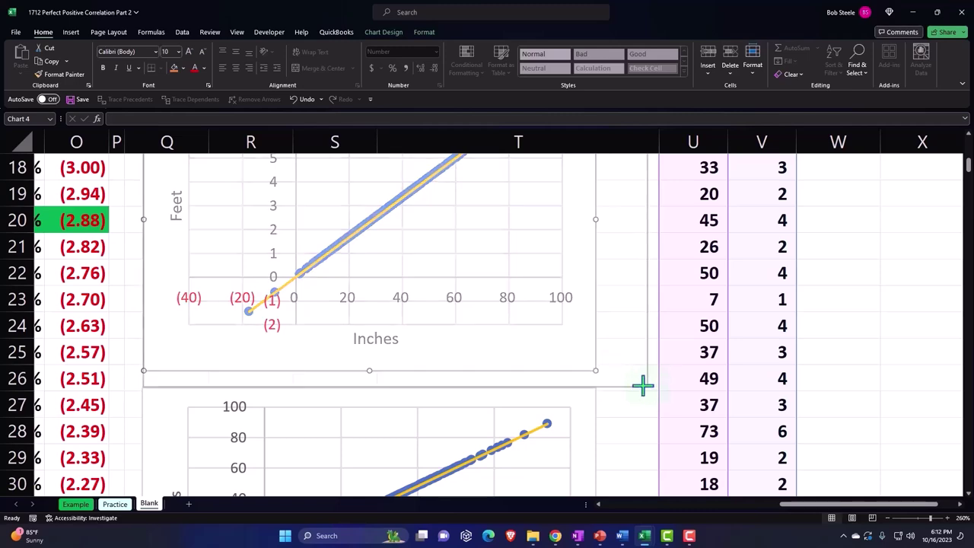
{"action": "left_click_drag", "start_coordinate": [154, 404], "coordinate": [159, 419]}
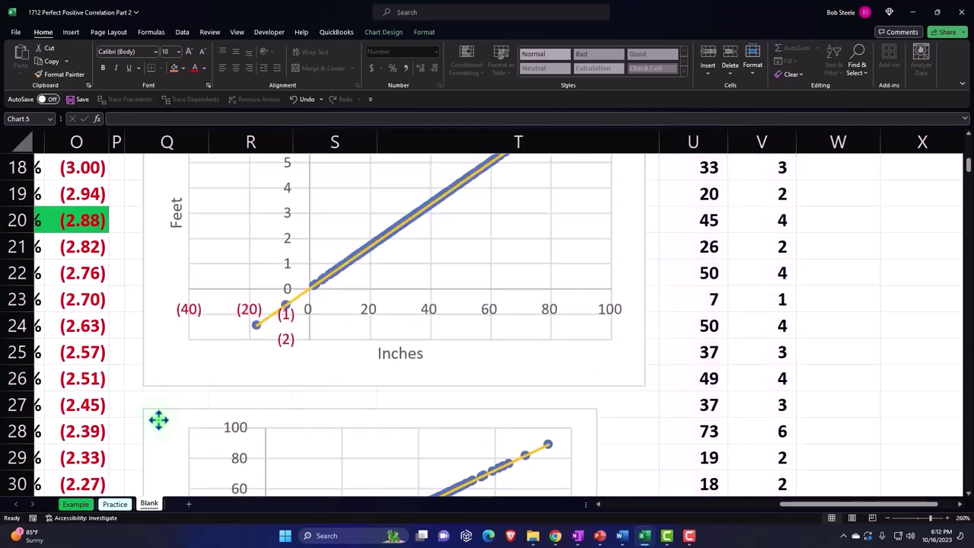
{"action": "scroll", "coordinate": [180, 399], "scroll_direction": "down", "scroll_amount": 1}
{"action": "scroll", "coordinate": [179, 399], "scroll_direction": "down", "scroll_amount": 3}
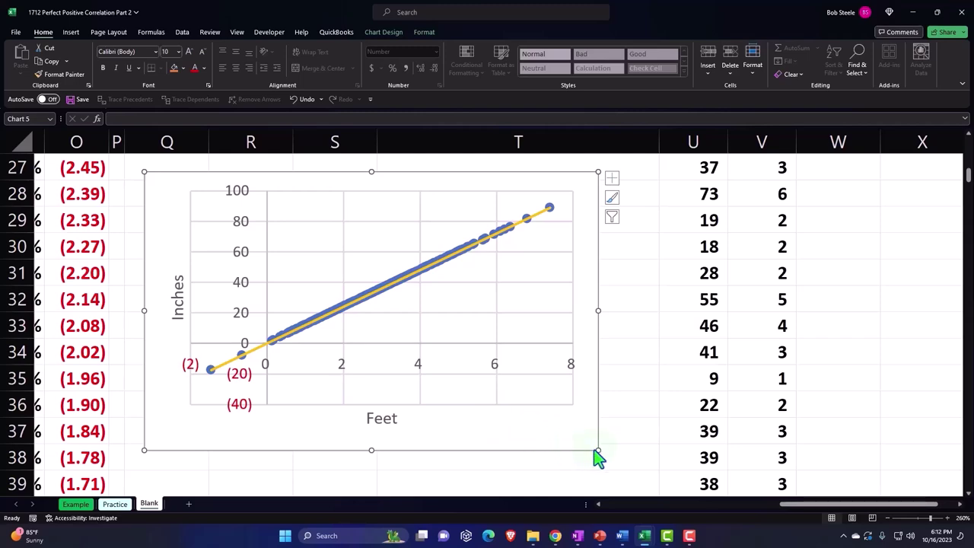
{"action": "left_click_drag", "start_coordinate": [596, 449], "coordinate": [649, 461]}
{"action": "scroll", "coordinate": [651, 459], "scroll_direction": "up", "scroll_amount": 2}
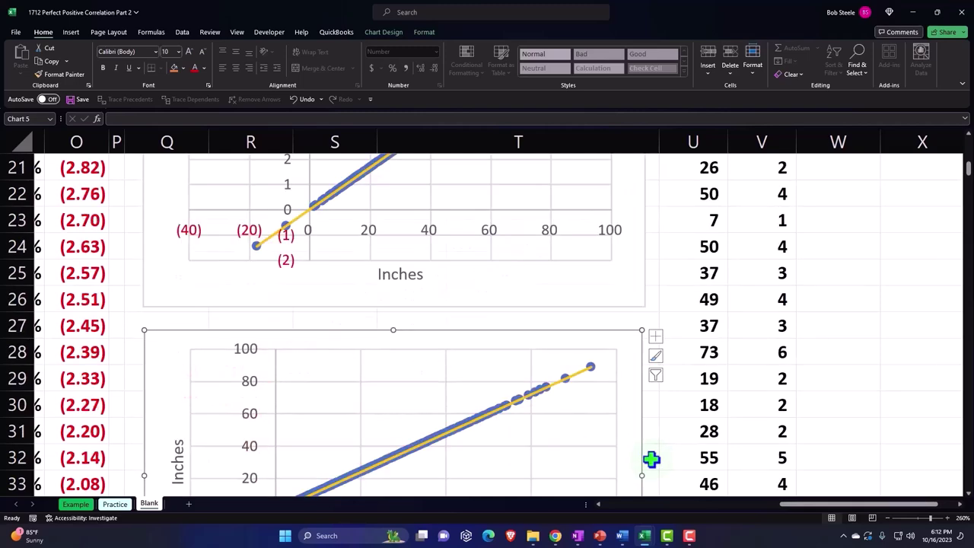
{"action": "scroll", "coordinate": [653, 455], "scroll_direction": "up", "scroll_amount": 1}
{"action": "left_click", "coordinate": [750, 242]}
- Check cells V3 through Z3 beside the data, then select the whole Feet column V
{"action": "scroll", "coordinate": [756, 235], "scroll_direction": "up", "scroll_amount": 5}
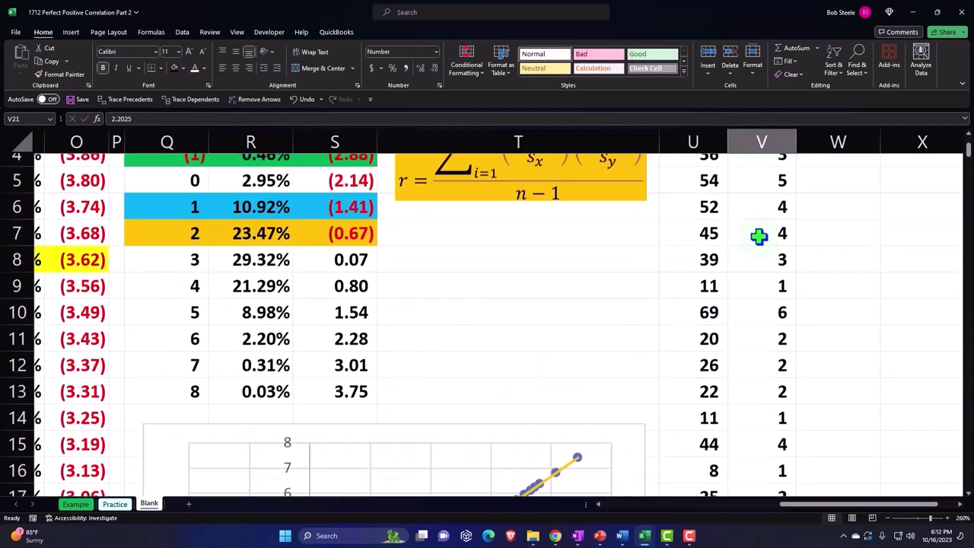
{"action": "scroll", "coordinate": [771, 266], "scroll_direction": "up", "scroll_amount": 1}
{"action": "left_click", "coordinate": [770, 244]}
{"action": "key", "text": "Delete"}
{"action": "key", "text": "Right"}
{"action": "key", "text": "Right"}
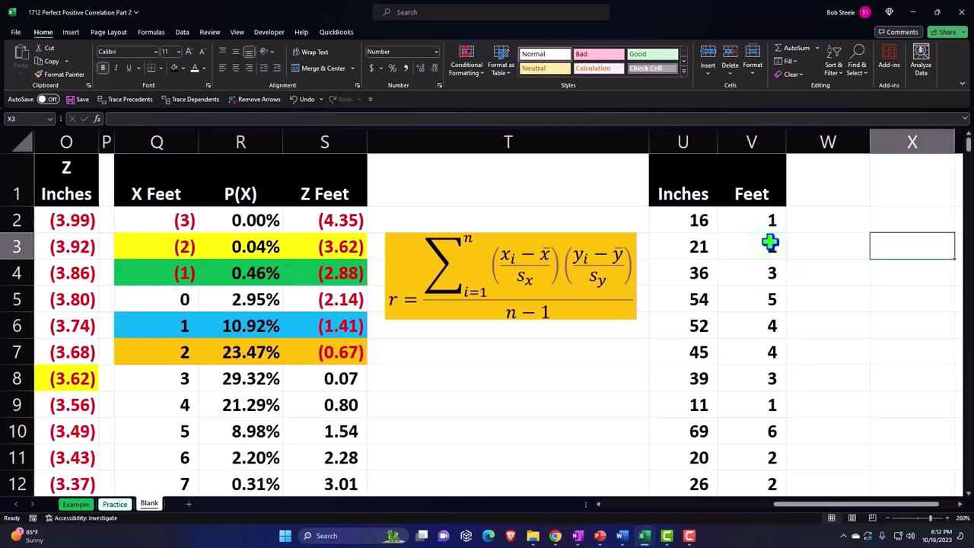
{"action": "key", "text": "Right"}
{"action": "key", "text": "Right"}
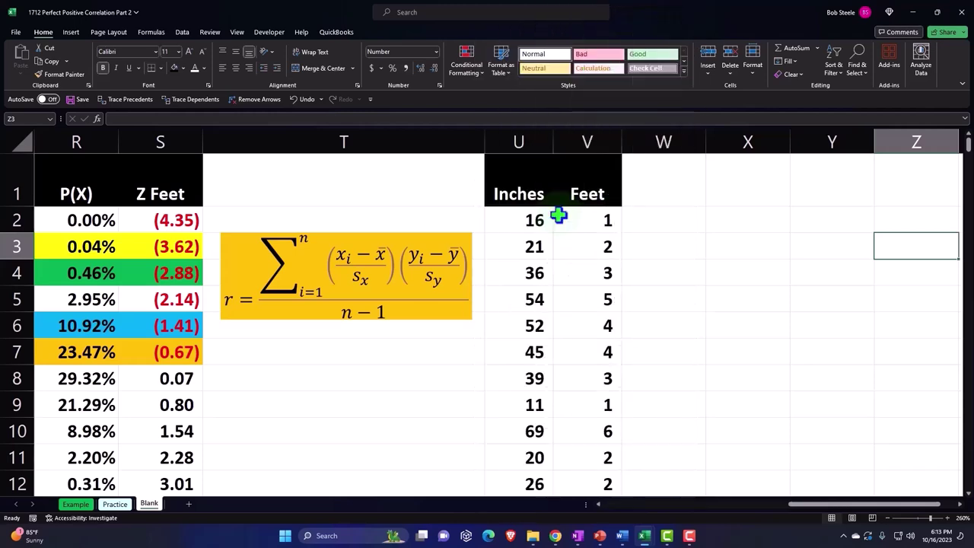
{"action": "left_click_drag", "start_coordinate": [827, 508], "coordinate": [739, 515]}
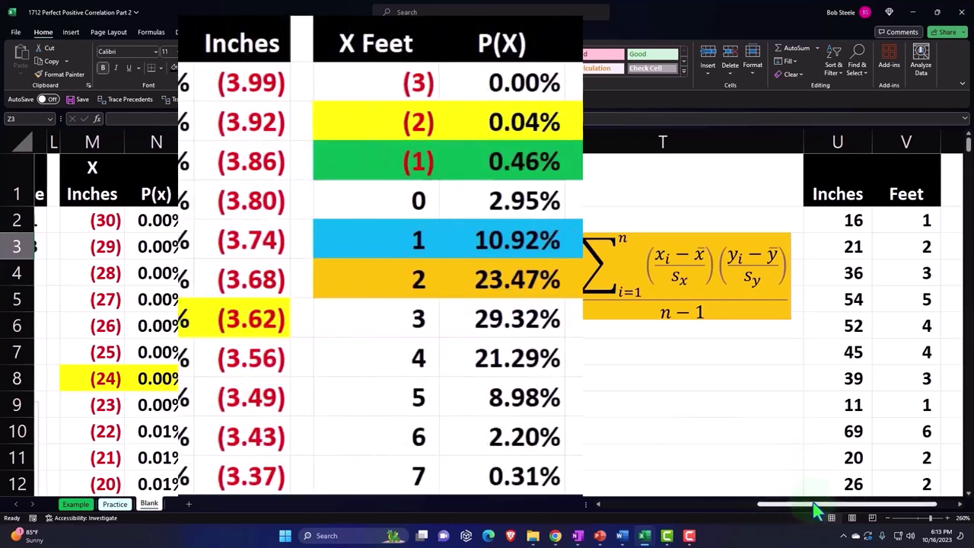
{"action": "left_click_drag", "start_coordinate": [817, 506], "coordinate": [854, 514]}
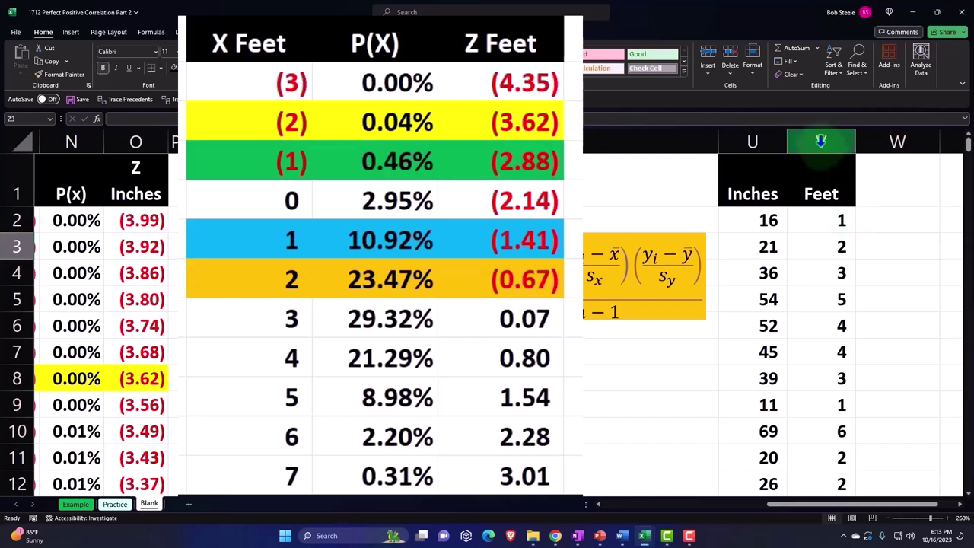
{"action": "left_click", "coordinate": [820, 140]}
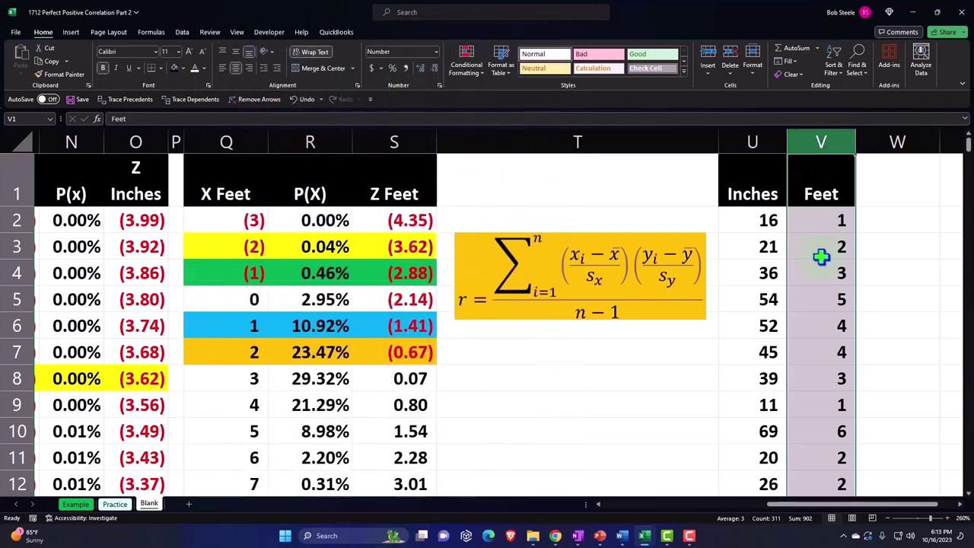
- Insert a blank column before Feet and head it 'Z Inches' in V1
{"action": "right_click", "coordinate": [821, 258]}
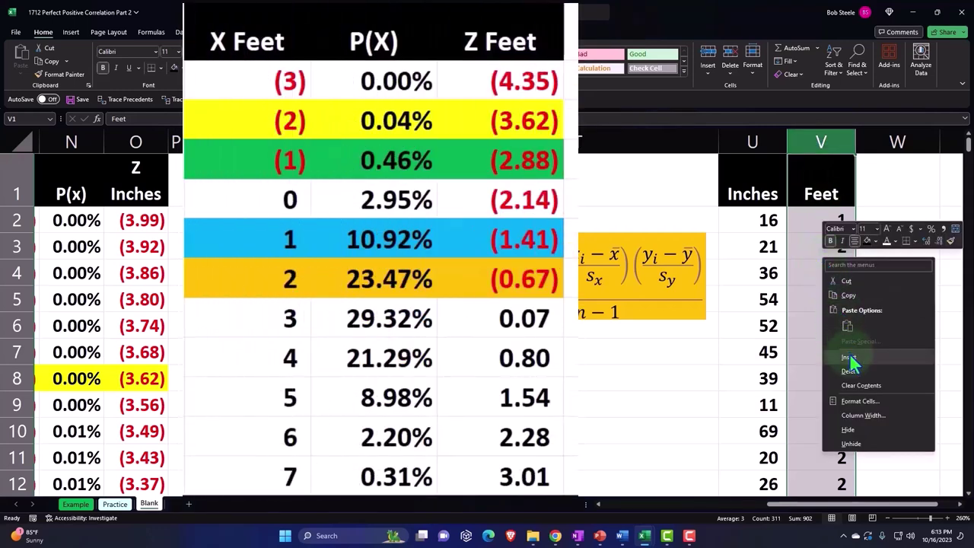
{"action": "left_click", "coordinate": [849, 358]}
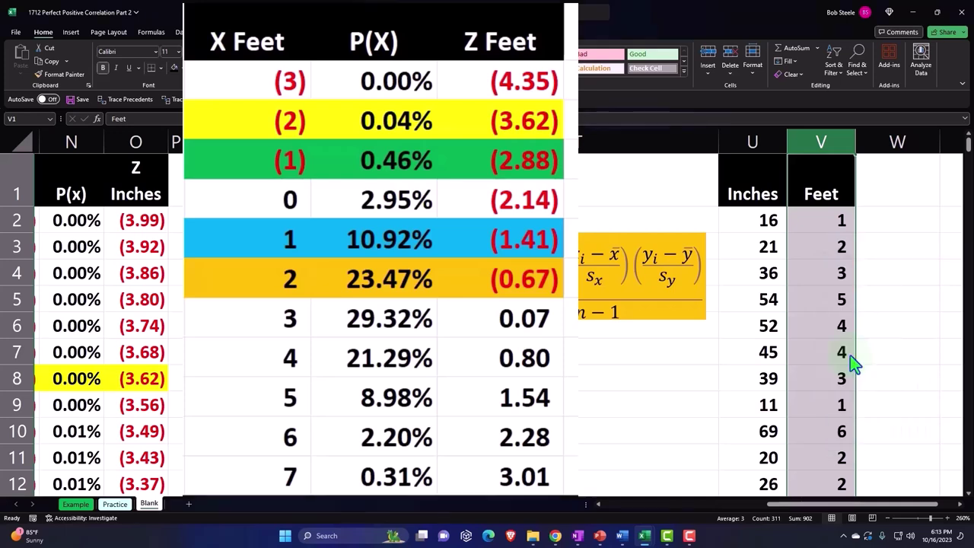
{"action": "left_click", "coordinate": [813, 177]}
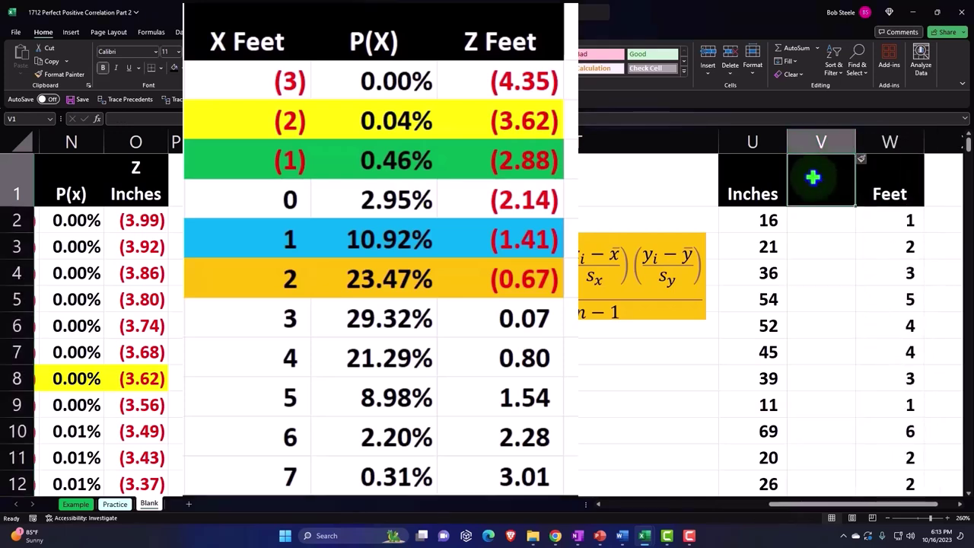
{"action": "type", "text": "Z"}
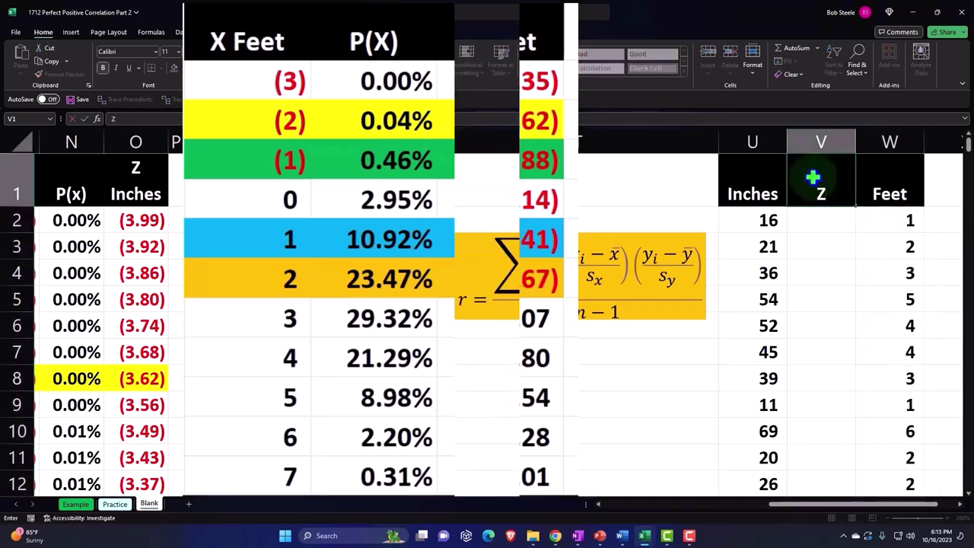
{"action": "type", "text": " Omc"}
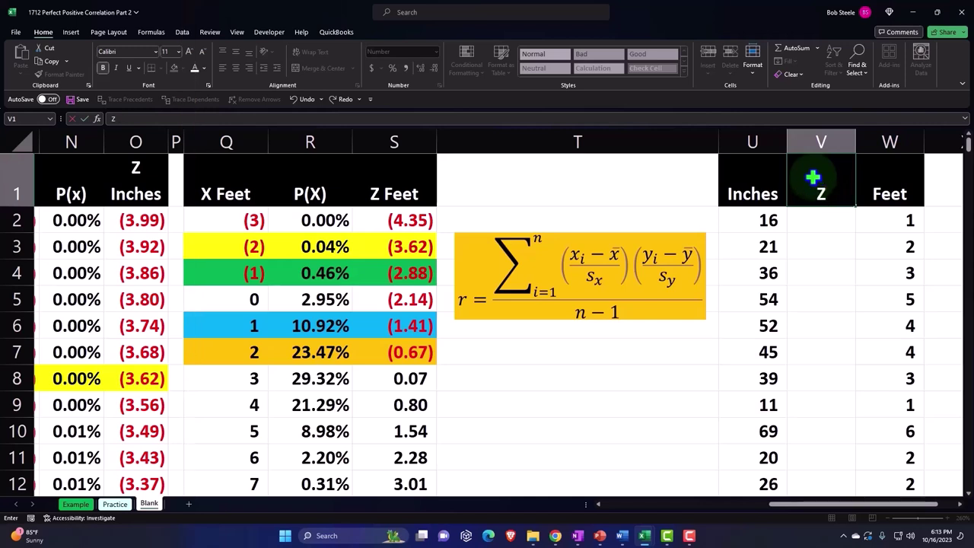
{"action": "type", "text": "nch"}
{"action": "type", "text": "es"}
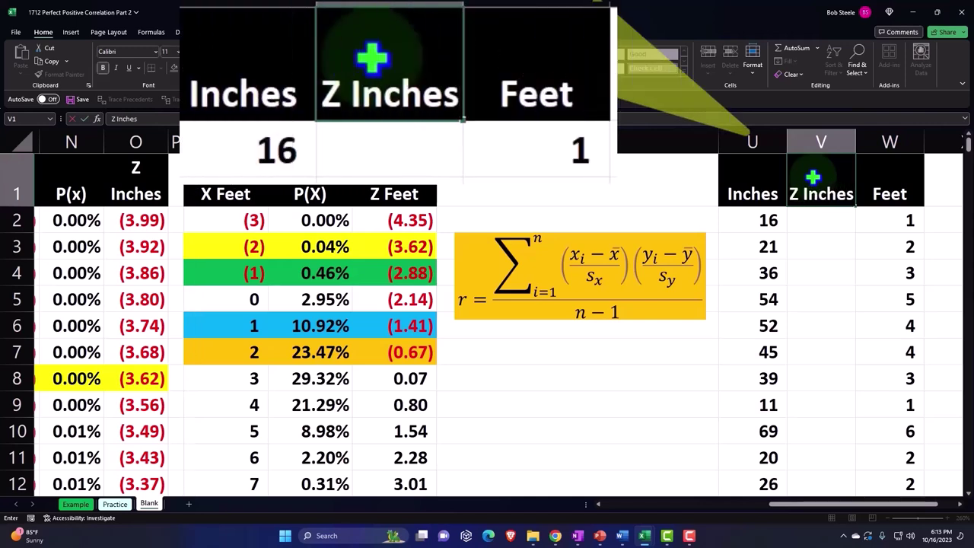
{"action": "key", "text": "Return"}
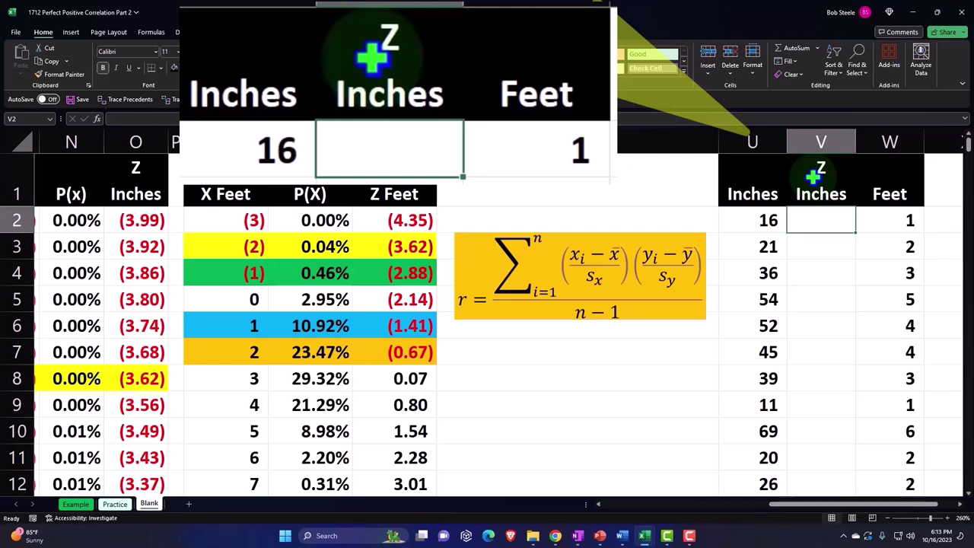
- Start the V2 z-score formula with the numerator (U2-$I$2)
{"action": "type", "text": "=()"}
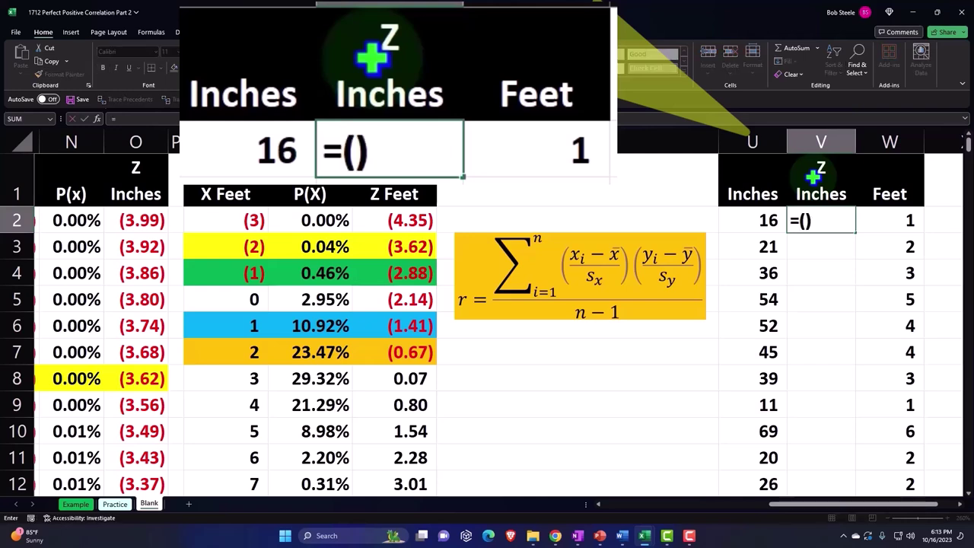
{"action": "key", "text": "BackSpace"}
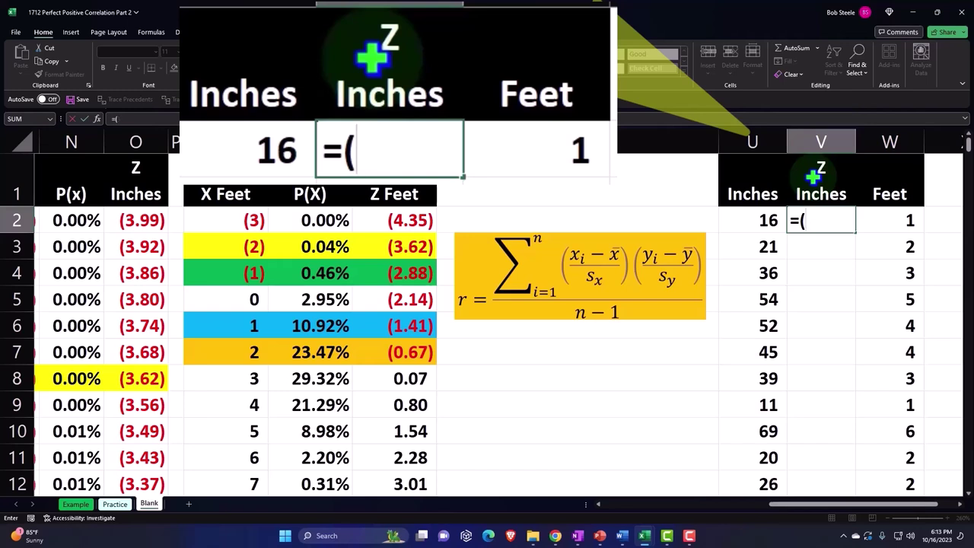
{"action": "key", "text": "Left"}
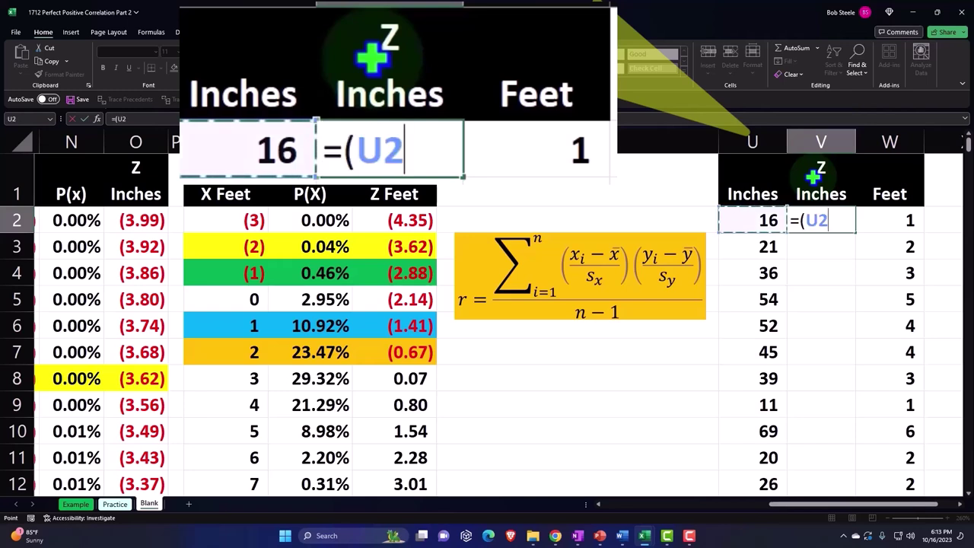
{"action": "type", "text": "-"}
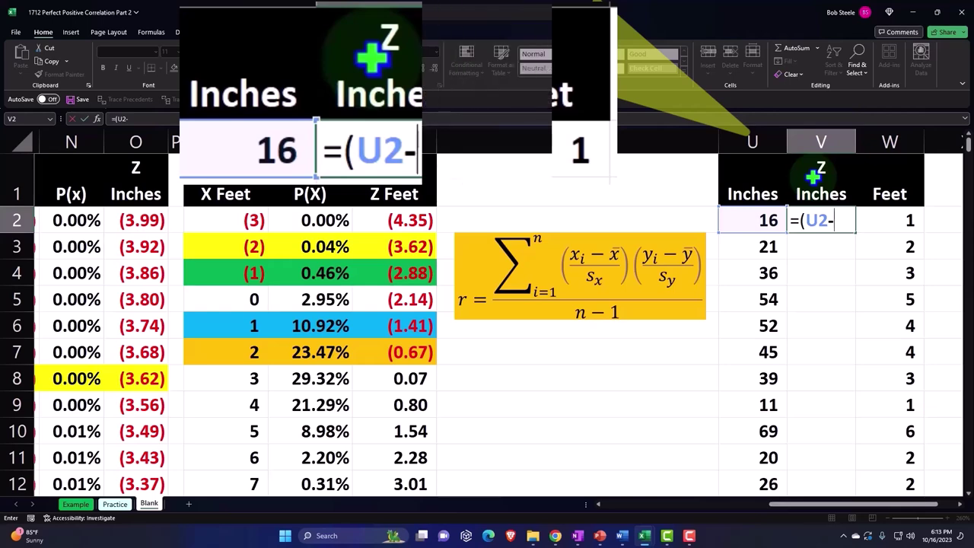
{"action": "key", "text": "Left"}
{"action": "key", "text": "Left"}
{"action": "key", "text": "Left"}
{"action": "key", "text": "Left"}
{"action": "key", "text": "Left"}
{"action": "key", "text": "Left"}
{"action": "key", "text": "Left"}
{"action": "key", "text": "Left"}
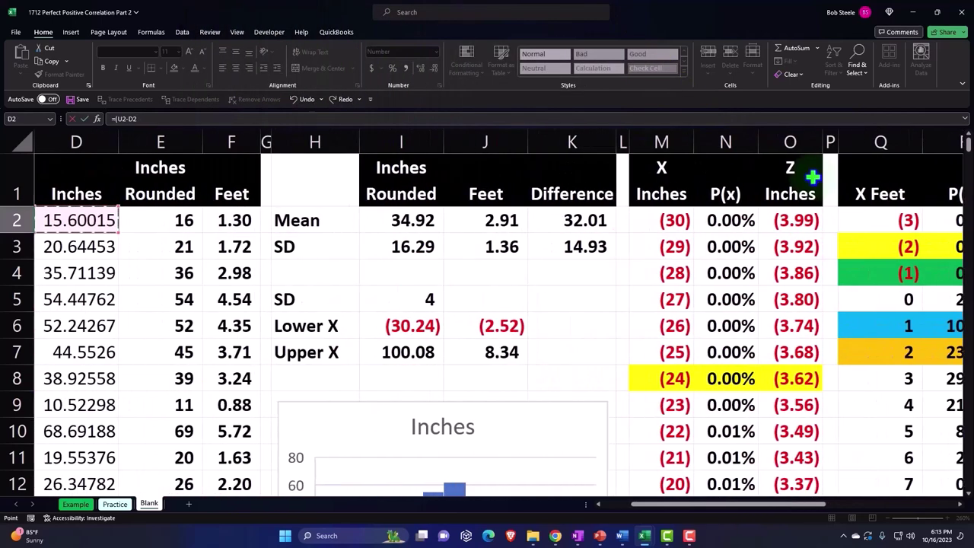
{"action": "key", "text": "Right"}
{"action": "key", "text": "Right"}
{"action": "key", "text": "Right"}
{"action": "key", "text": "Right"}
{"action": "key", "text": "Right"}
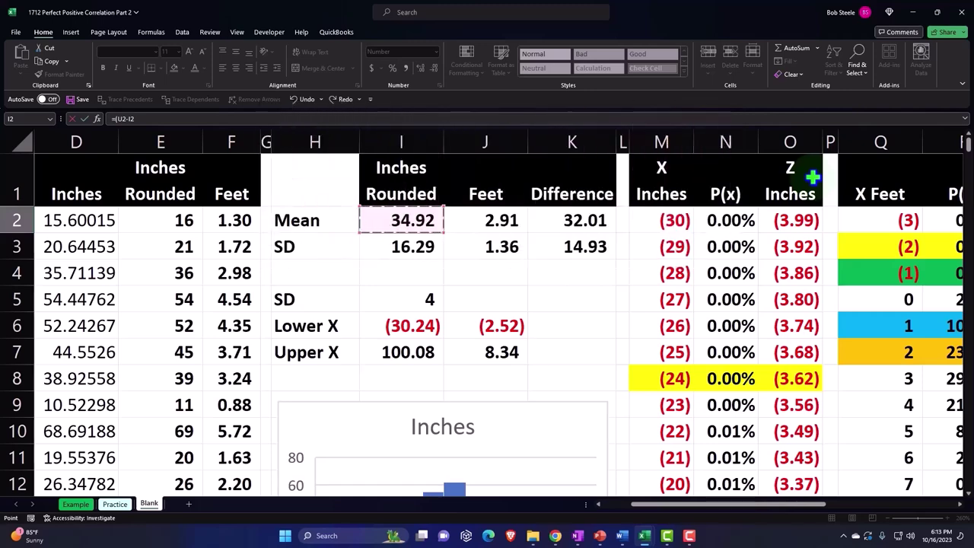
{"action": "key", "text": "F4"}
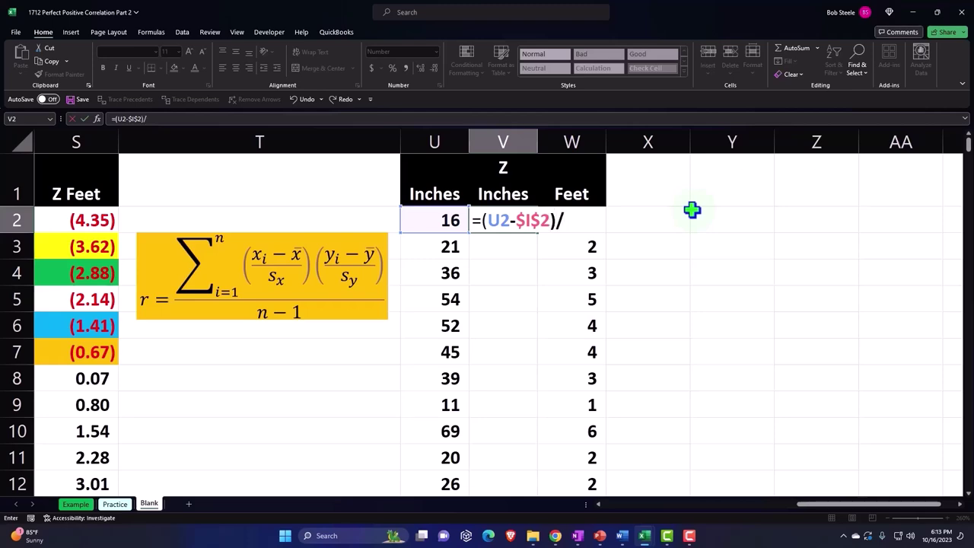
- Divide by the locked Inches SD $I$3 and enter =(U2-$I$2)/$I$3
{"action": "key", "text": "Left"}
{"action": "key", "text": "Left"}
{"action": "key", "text": "Left"}
{"action": "key", "text": "Left"}
{"action": "key", "text": "Left"}
{"action": "key", "text": "Left"}
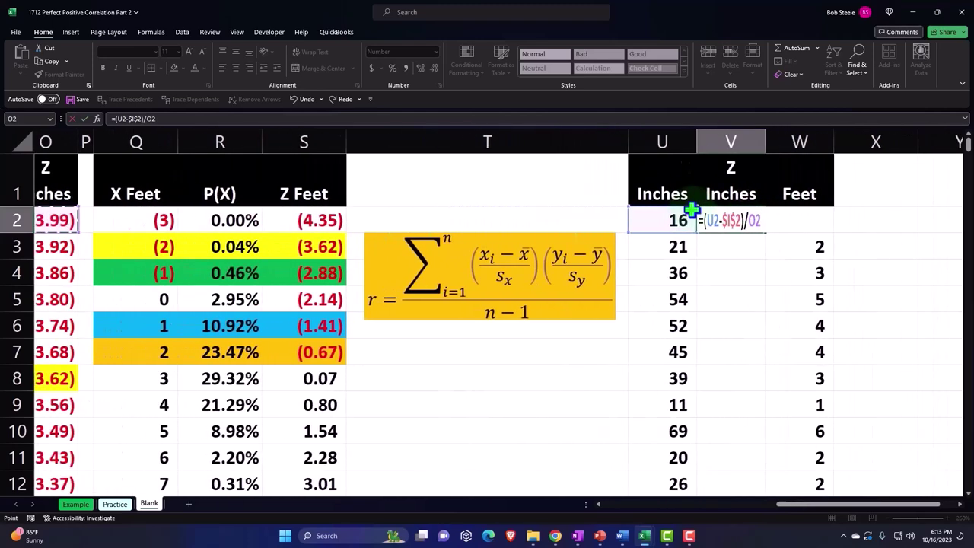
{"action": "key", "text": "Left"}
{"action": "key", "text": "Left"}
{"action": "key", "text": "Left"}
{"action": "key", "text": "Left"}
{"action": "key", "text": "Left"}
{"action": "key", "text": "Left"}
{"action": "key", "text": "Left"}
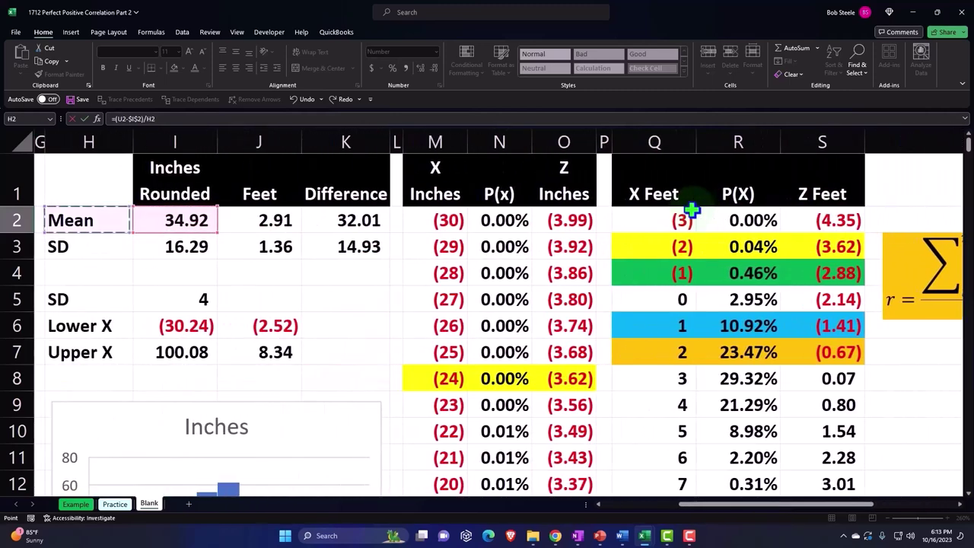
{"action": "key", "text": "Right"}
{"action": "key", "text": "Down"}
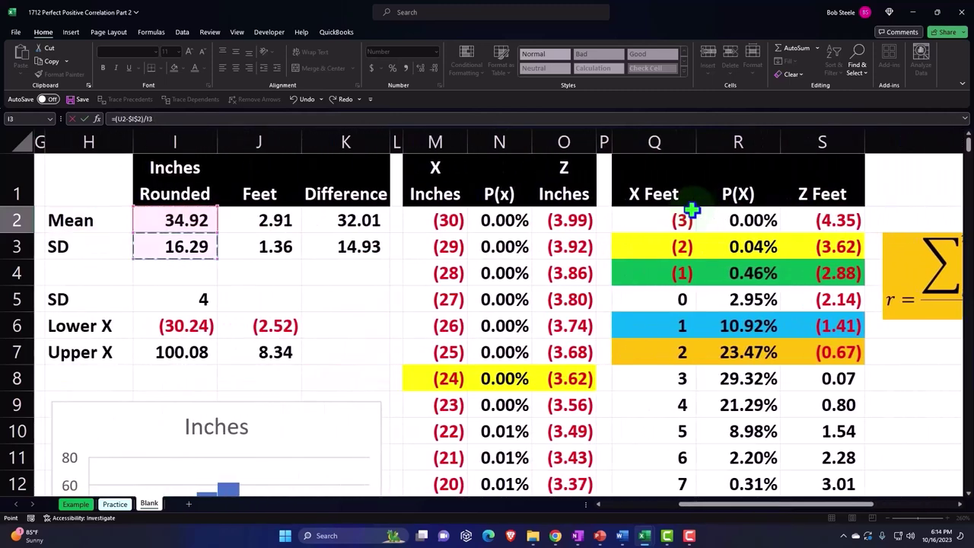
{"action": "key", "text": "F4"}
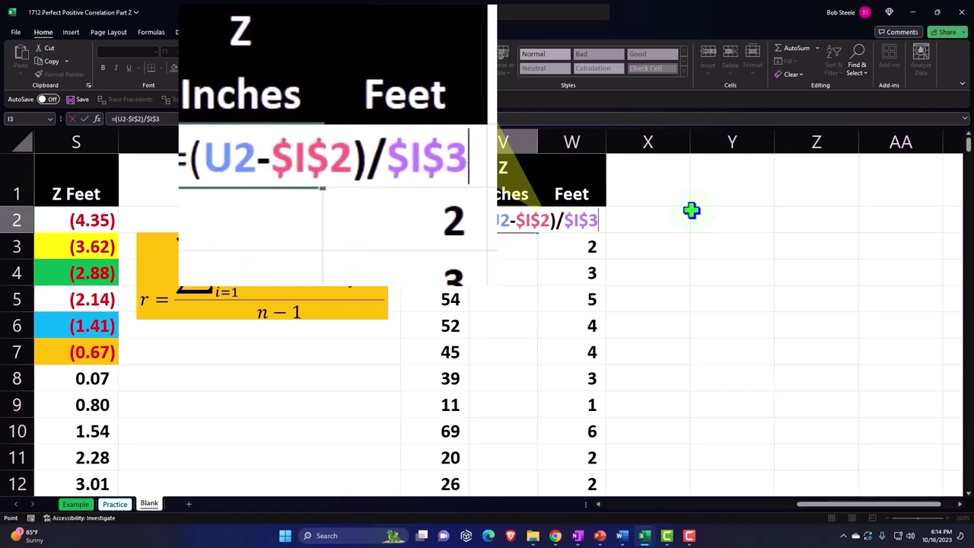
{"action": "key", "text": "Return"}
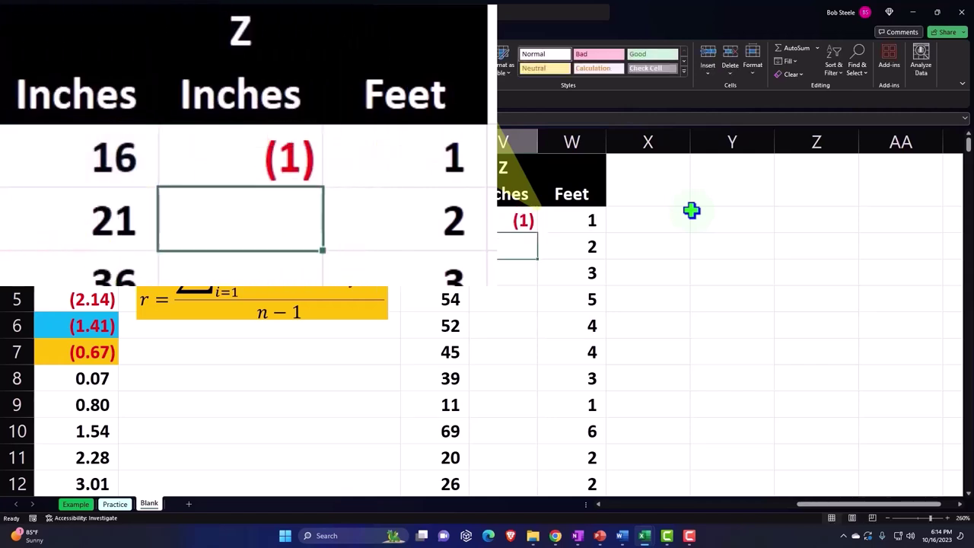
- Show the Z Inches value to two decimals and fill the formula down the column
{"action": "left_click", "coordinate": [515, 220]}
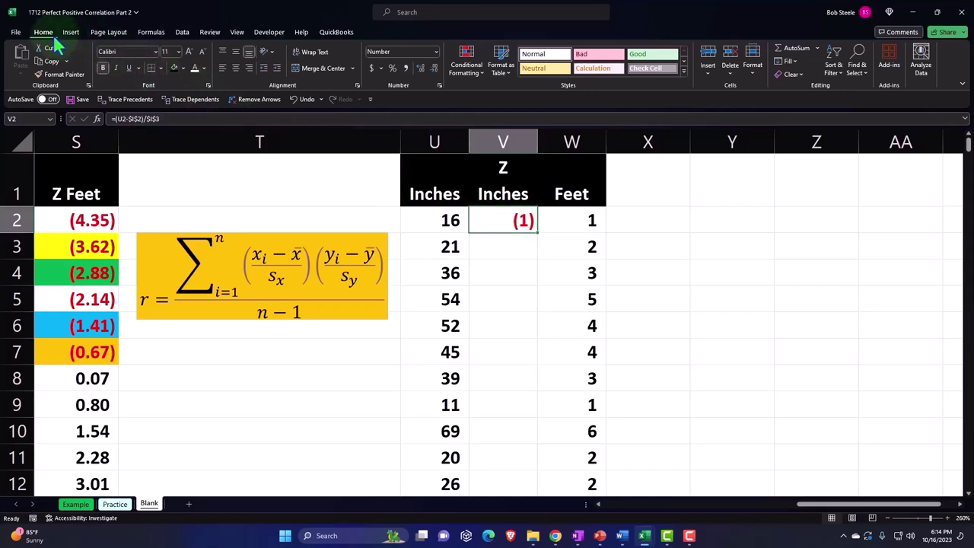
{"action": "left_click", "coordinate": [420, 68]}
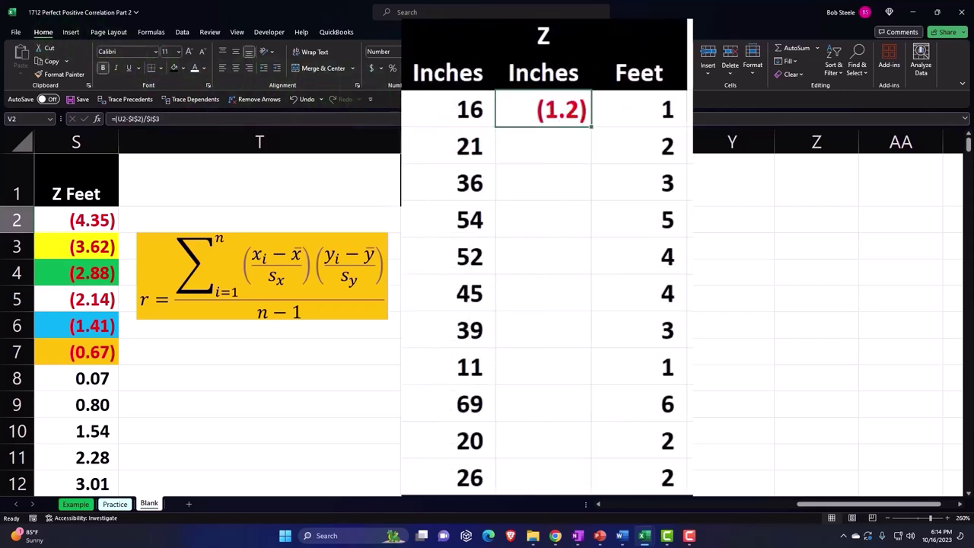
{"action": "left_click", "coordinate": [420, 68]}
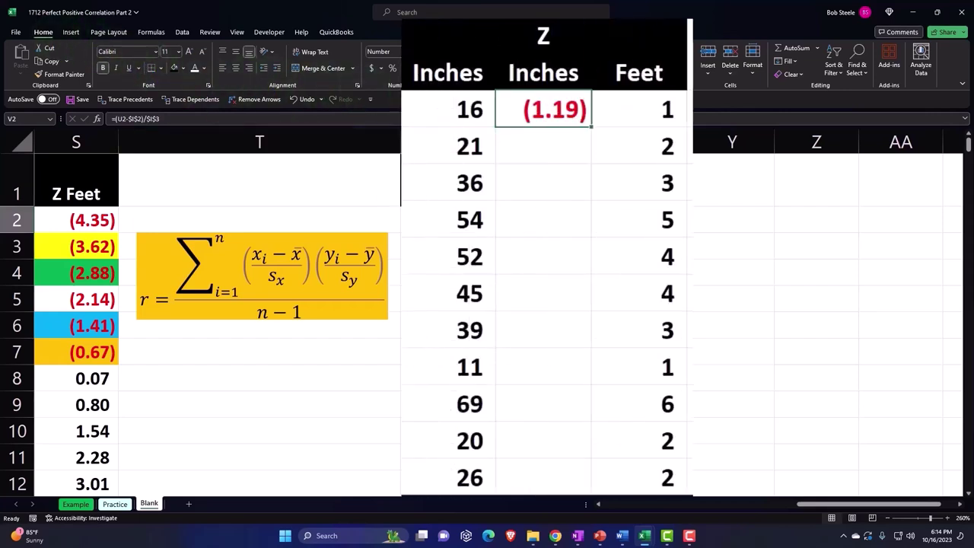
{"action": "double_click", "coordinate": [594, 129]}
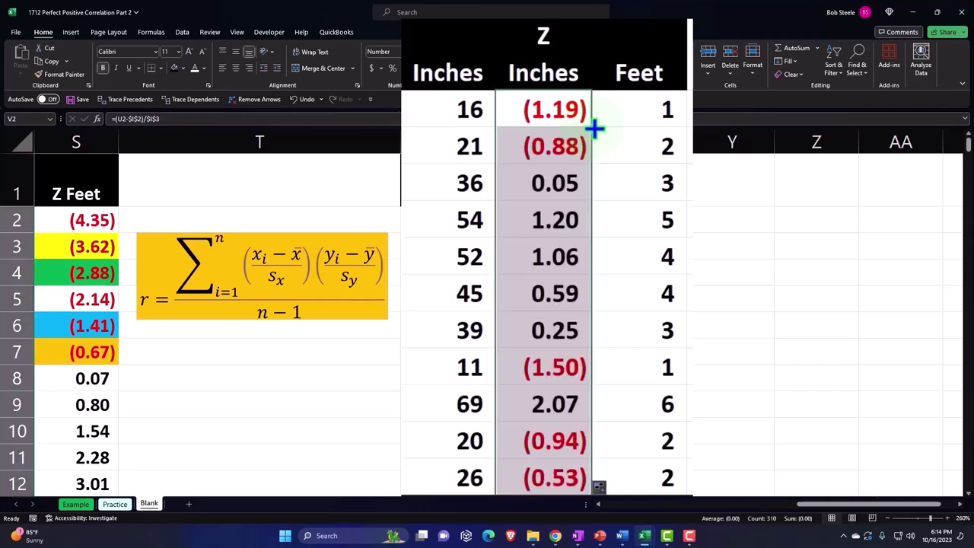
{"action": "left_click", "coordinate": [537, 111]}
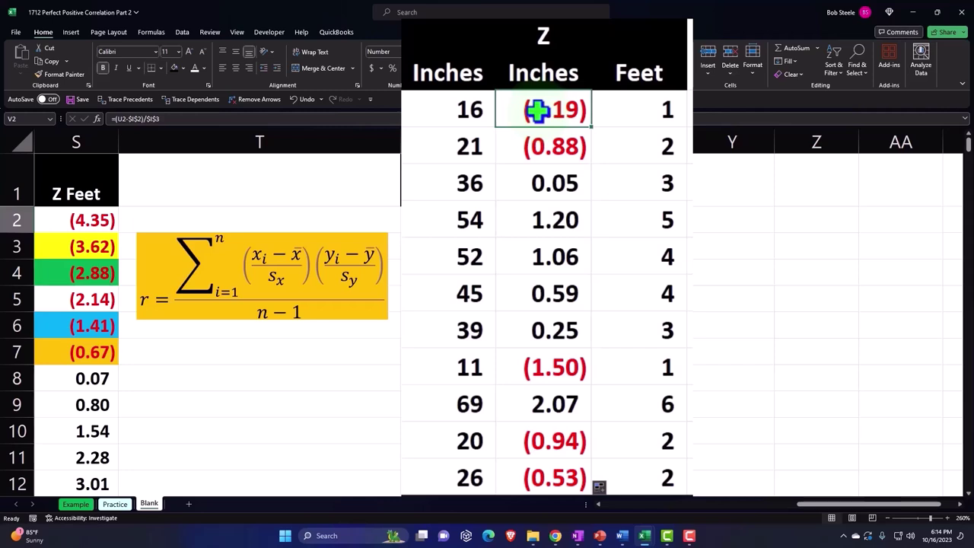
- Type the heading 'Z' into X1 for the next column
{"action": "left_click", "coordinate": [648, 193]}
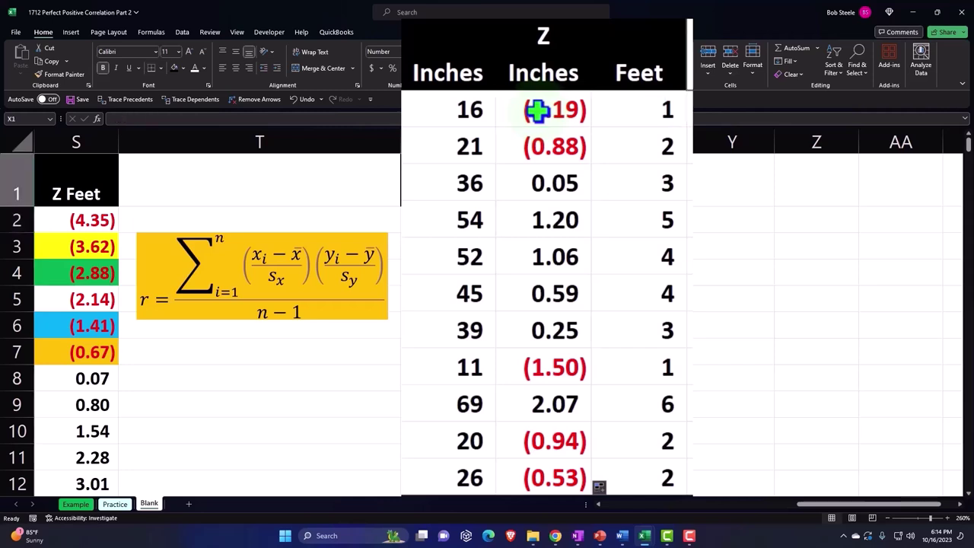
{"action": "type", "text": "Z"}
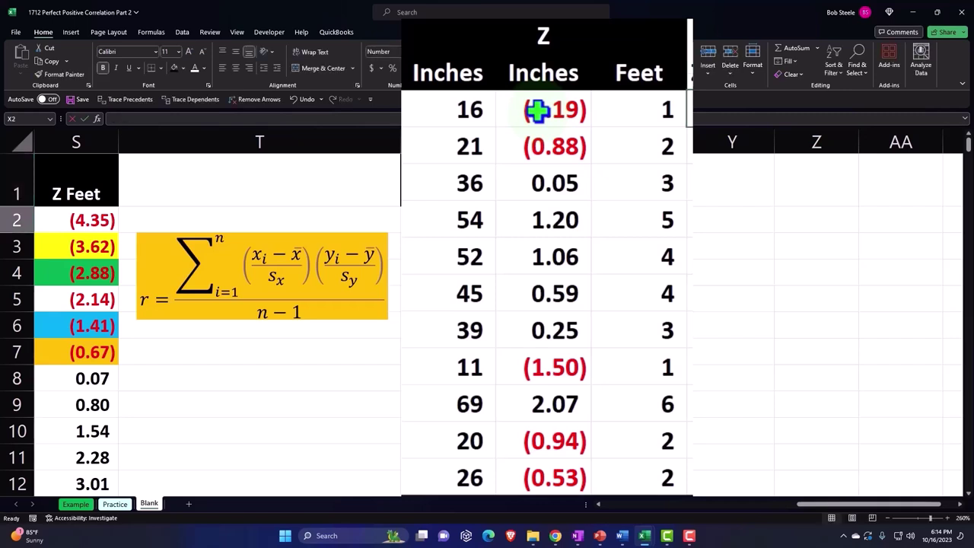
{"action": "key", "text": "Left"}
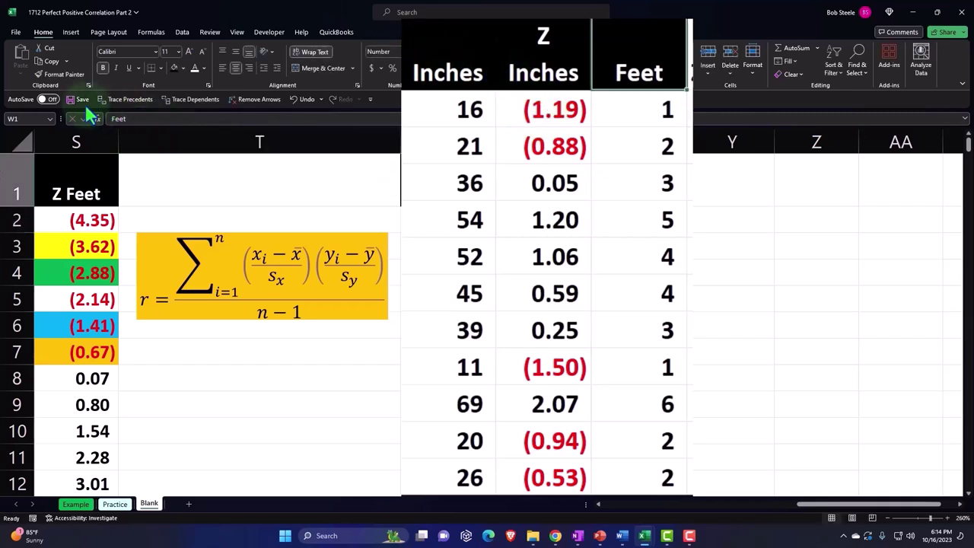
- Copy the heading format onto X1 and resize columns U through X to matching widths
{"action": "left_click", "coordinate": [54, 73]}
{"action": "left_click", "coordinate": [654, 180]}
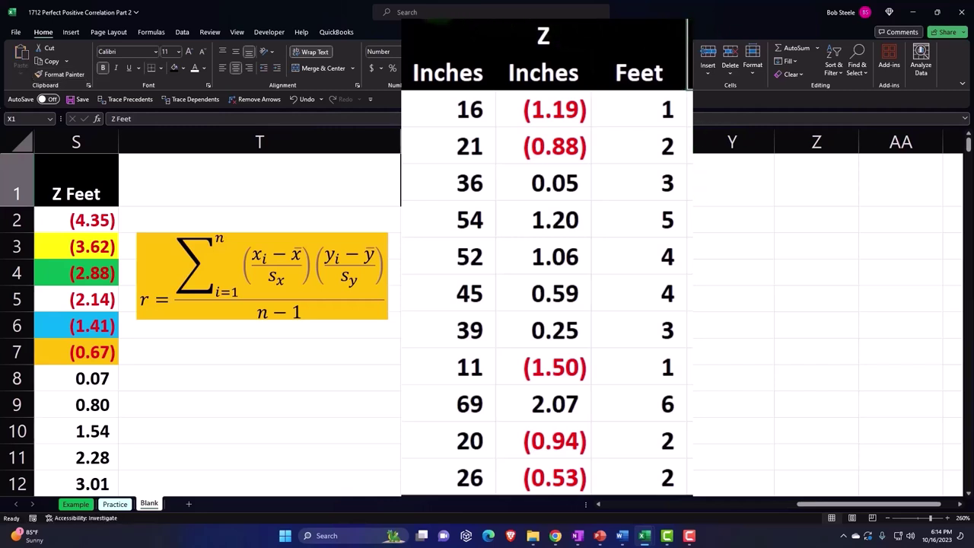
{"action": "mouse_move", "coordinate": [419, 141]}
{"action": "left_mouse_down"}
{"action": "mouse_move", "coordinate": [696, 142]}
{"action": "mouse_move", "coordinate": [683, 140]}
{"action": "left_mouse_up"}
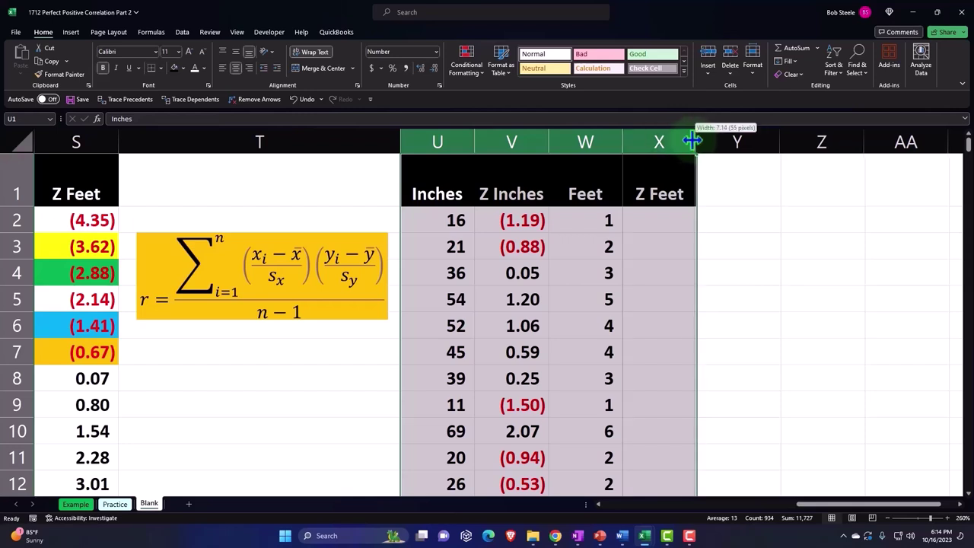
{"action": "left_click", "coordinate": [631, 223]}
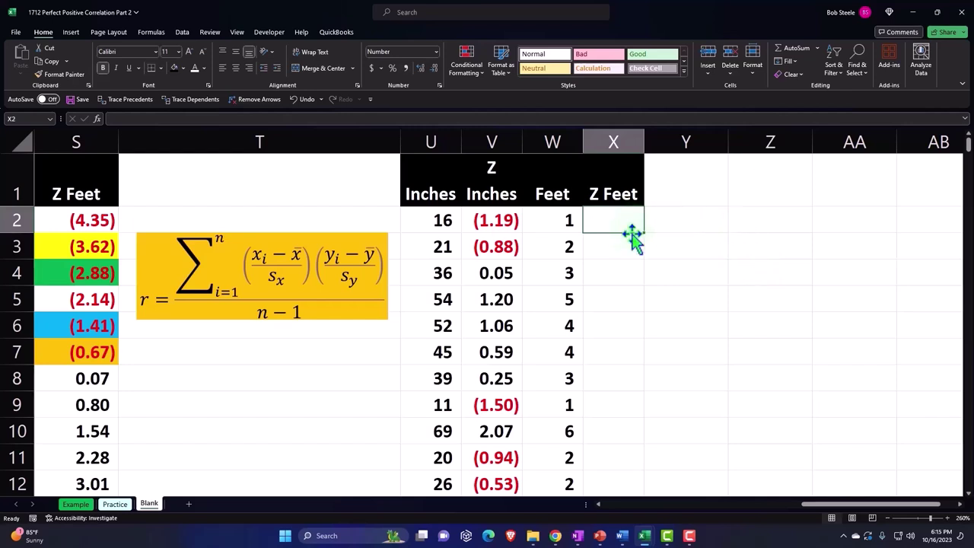
- Start the X2 Z Feet formula with the numerator (W2-$J$2)
{"action": "type", "text": "="}
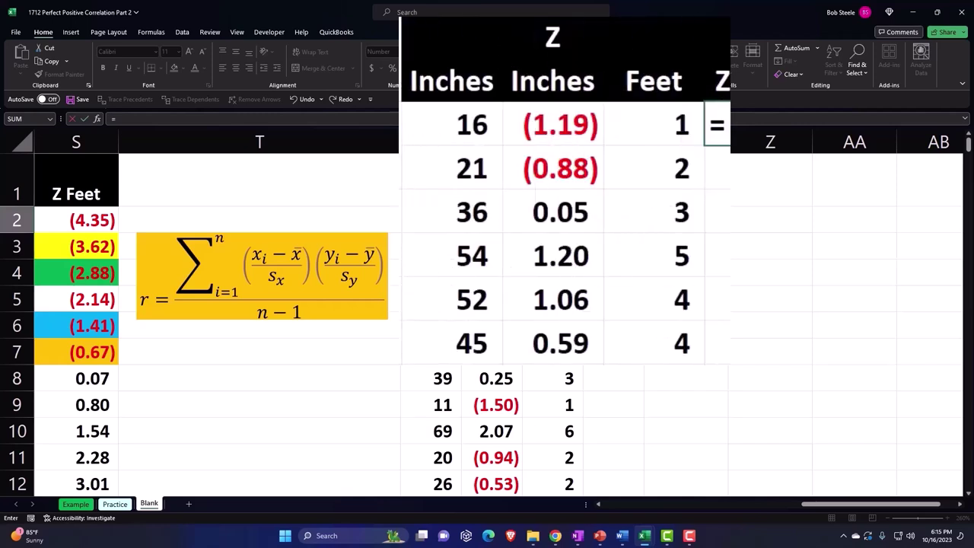
{"action": "type", "text": "("}
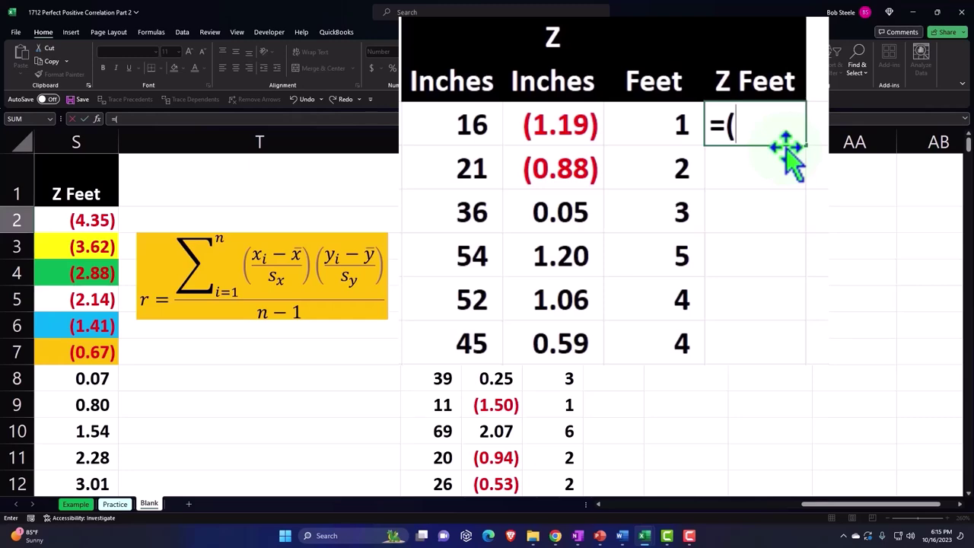
{"action": "key", "text": "Left"}
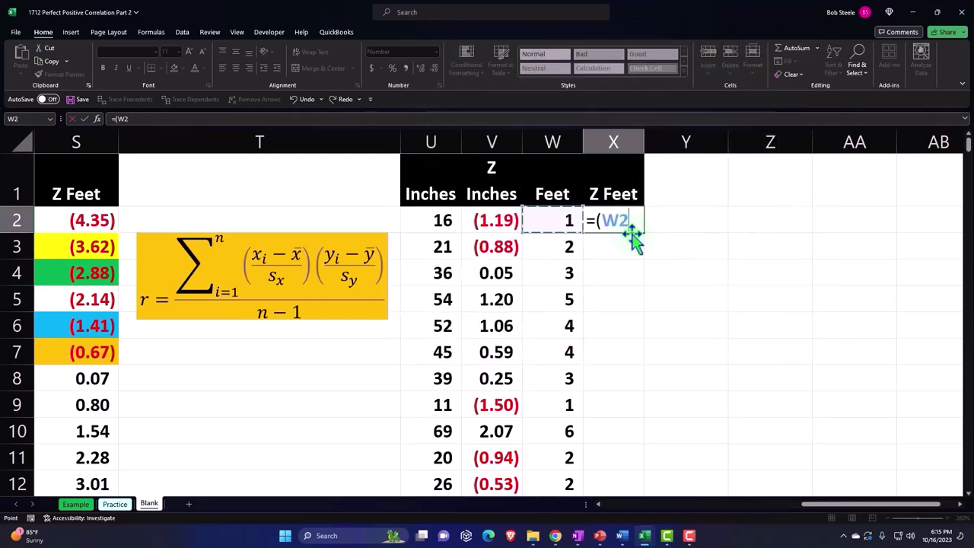
{"action": "type", "text": "-"}
{"action": "key", "text": "Left"}
{"action": "key", "text": "Left"}
{"action": "key", "text": "Left"}
{"action": "key", "text": "Left"}
{"action": "key", "text": "Left"}
{"action": "key", "text": "Left"}
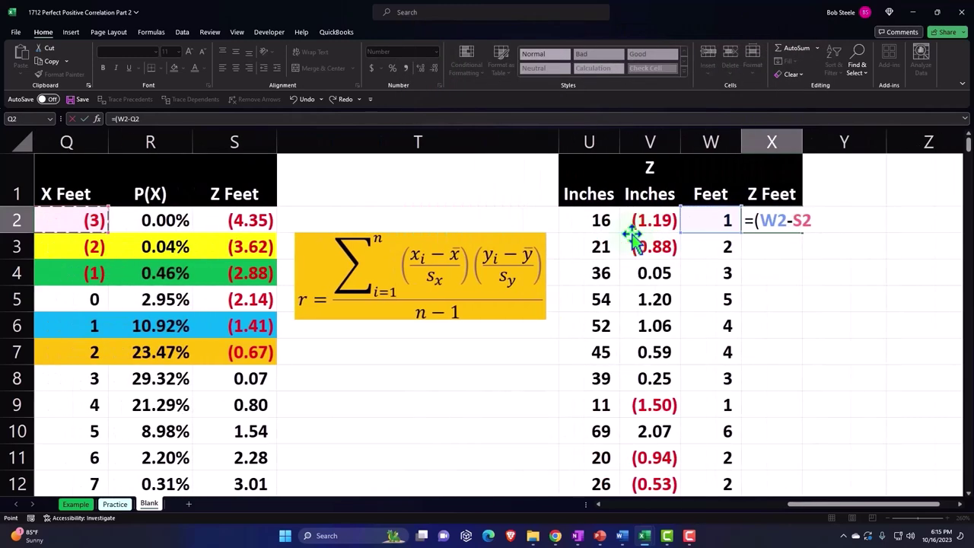
{"action": "key", "text": "Left"}
{"action": "key", "text": "Left"}
{"action": "key", "text": "Left"}
{"action": "key", "text": "Left"}
{"action": "key", "text": "Left"}
{"action": "key", "text": "Left"}
{"action": "key", "text": "Left"}
{"action": "key", "text": "Left"}
{"action": "key", "text": "Left"}
{"action": "key", "text": "Left"}
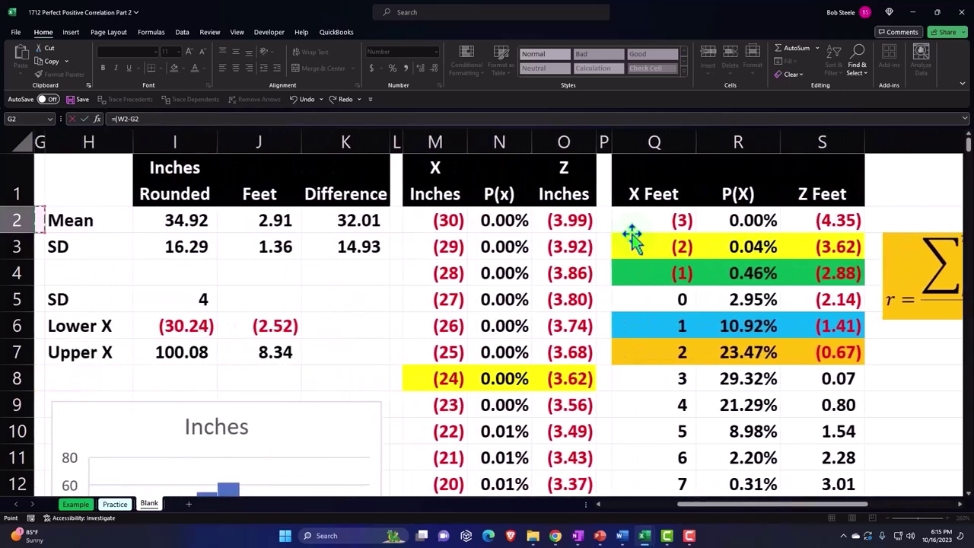
{"action": "key", "text": "Right"}
{"action": "key", "text": "Right"}
{"action": "key", "text": "Right"}
{"action": "key", "text": "Right"}
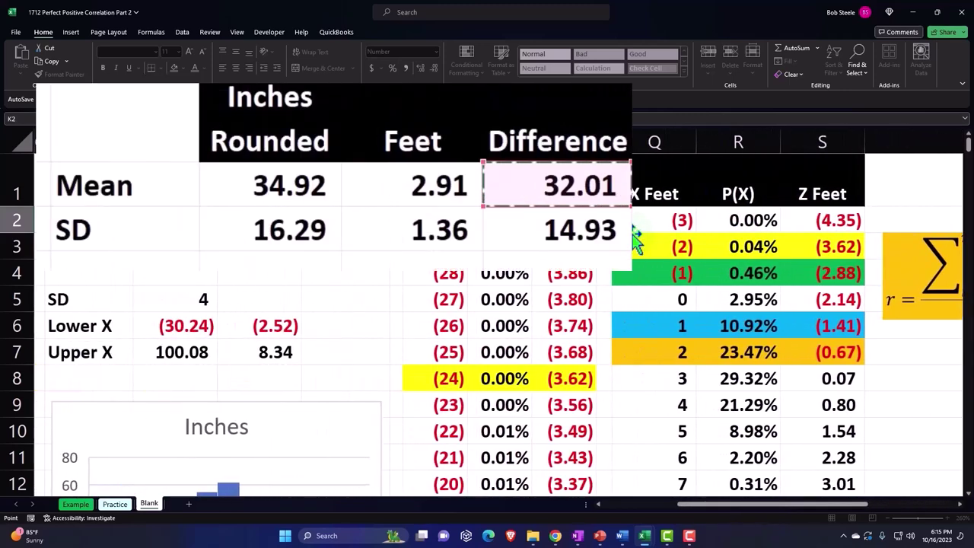
{"action": "key", "text": "Left"}
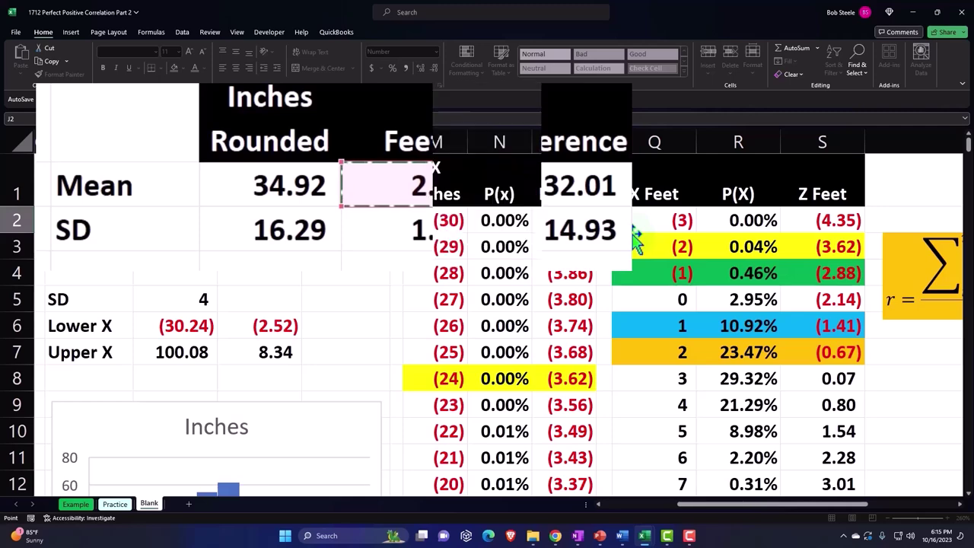
{"action": "key", "text": "F4"}
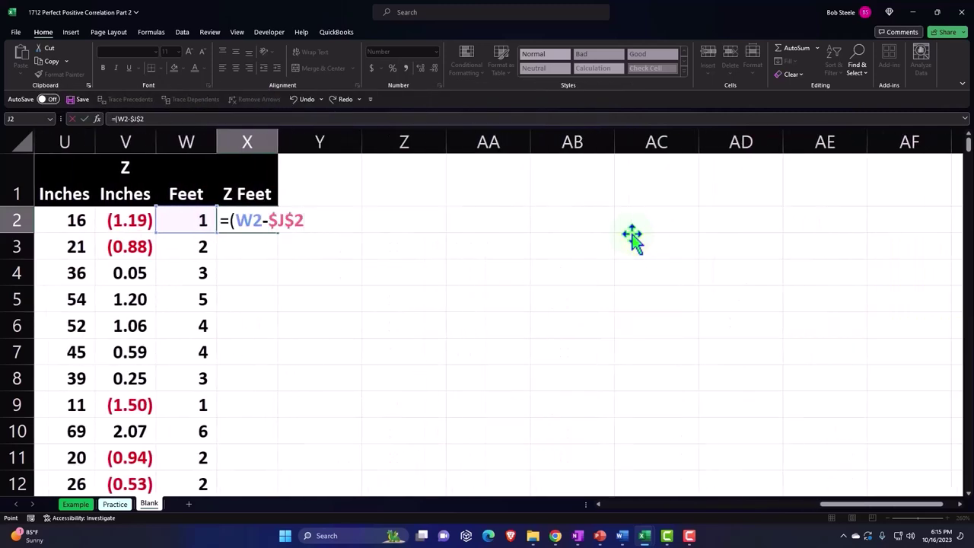
- Divide by the locked Feet SD $J$3 and enter =(W2-$J$2)/$J$3
{"action": "type", "text": ")/"}
{"action": "key", "text": "Left"}
{"action": "key", "text": "Left"}
{"action": "key", "text": "Left"}
{"action": "key", "text": "Left"}
{"action": "key", "text": "Left"}
{"action": "key", "text": "Left"}
{"action": "key", "text": "Left"}
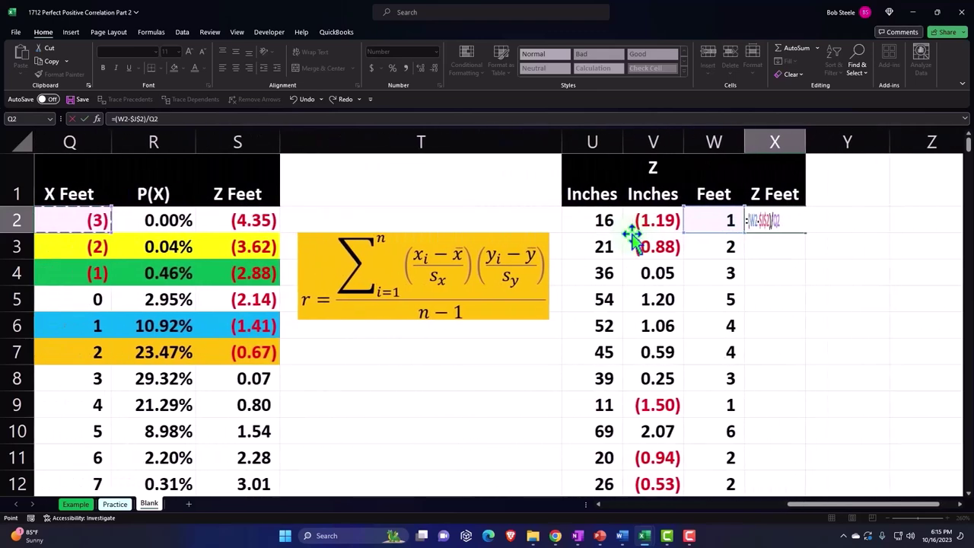
{"action": "key", "text": "Left"}
{"action": "key", "text": "Left"}
{"action": "key", "text": "Left"}
{"action": "key", "text": "Left"}
{"action": "key", "text": "Left"}
{"action": "key", "text": "Left"}
{"action": "key", "text": "Left"}
{"action": "key", "text": "Left"}
{"action": "key", "text": "Left"}
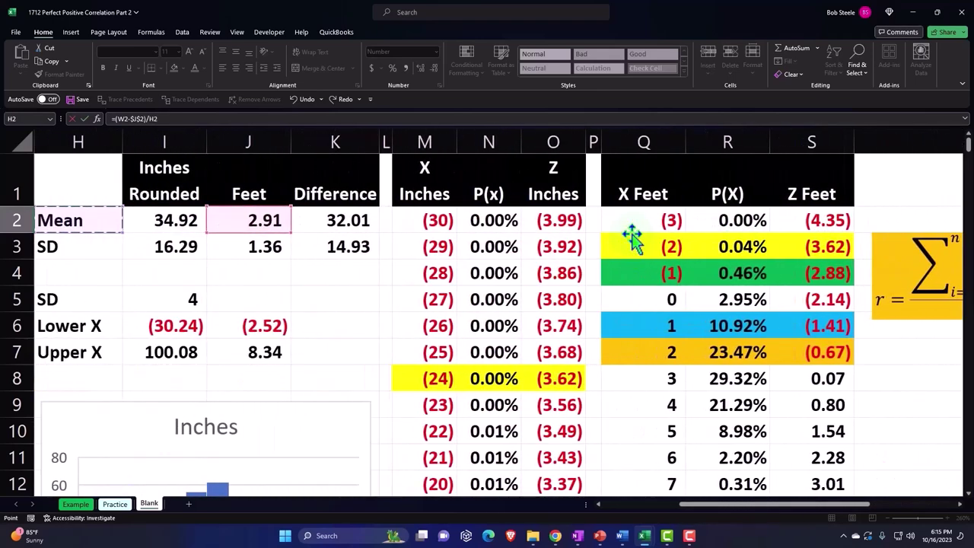
{"action": "key", "text": "Left"}
{"action": "key", "text": "Down"}
{"action": "key", "text": "Right"}
{"action": "key", "text": "Right"}
{"action": "key", "text": "Right"}
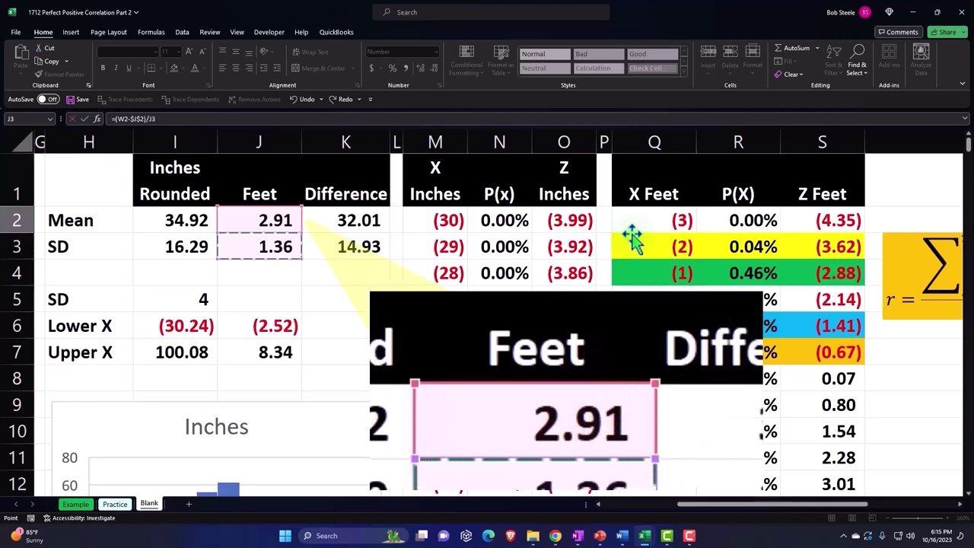
{"action": "key", "text": "F4"}
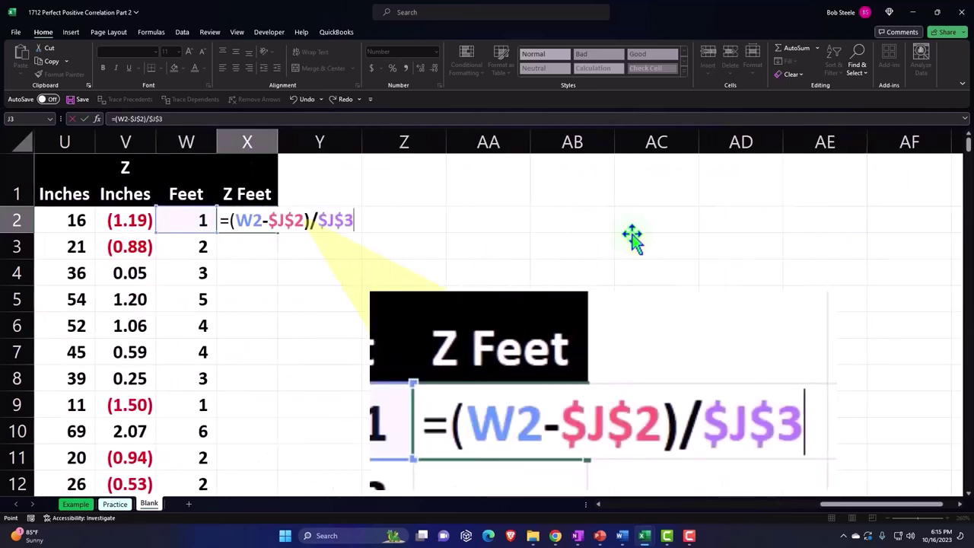
{"action": "key", "text": "Return"}
- Show the Z Feet value to two decimals and fill the formula down the column
{"action": "key", "text": "Up"}
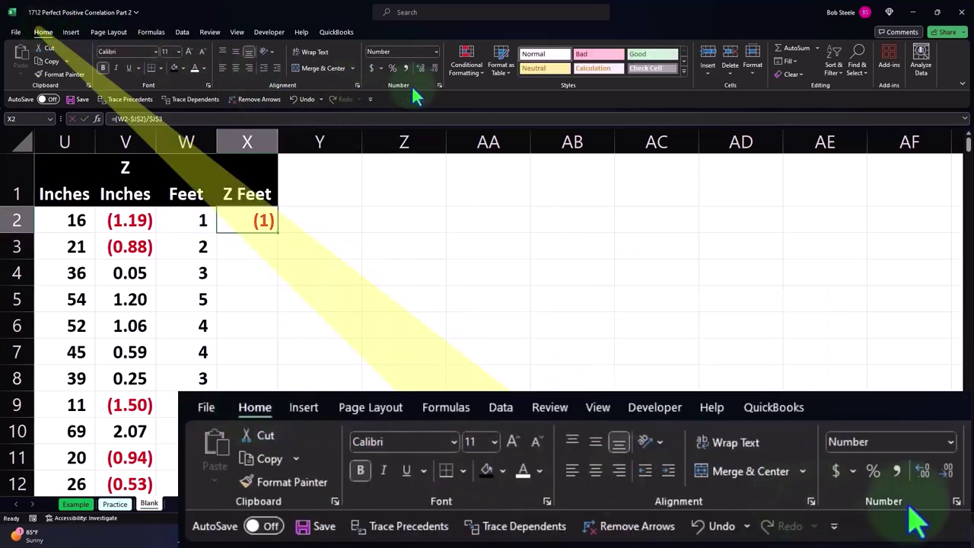
{"action": "left_click", "coordinate": [418, 68]}
{"action": "left_click", "coordinate": [419, 68]}
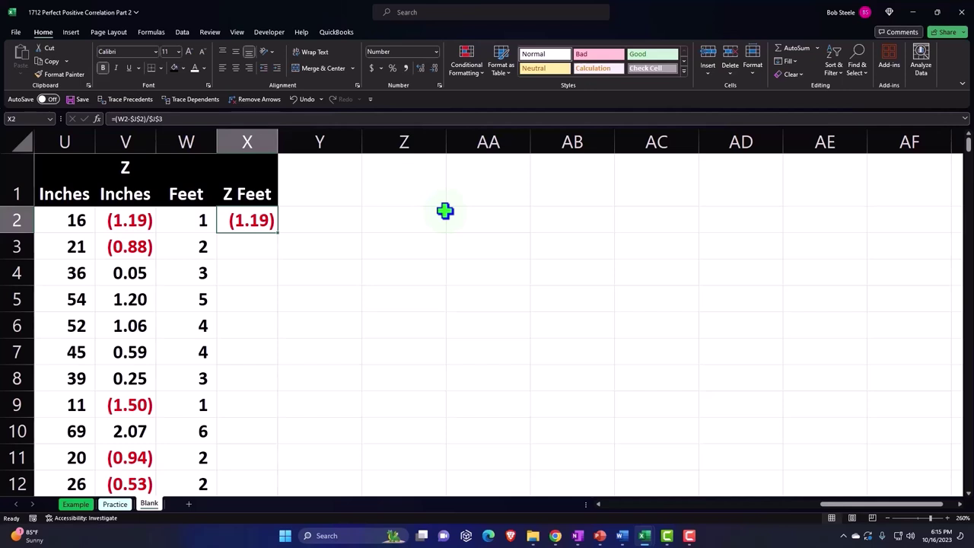
{"action": "key", "text": "Left"}
{"action": "key", "text": "Left"}
{"action": "key", "text": "Left"}
{"action": "key", "text": "Left"}
{"action": "key", "text": "Left"}
{"action": "key", "text": "Right"}
{"action": "key", "text": "Right"}
{"action": "key", "text": "Right"}
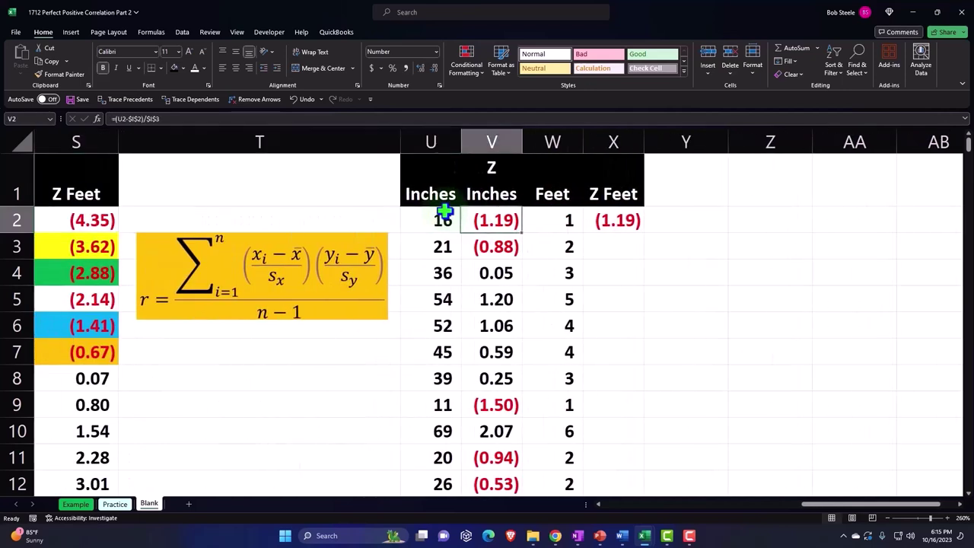
{"action": "key", "text": "Right"}
{"action": "key", "text": "Right"}
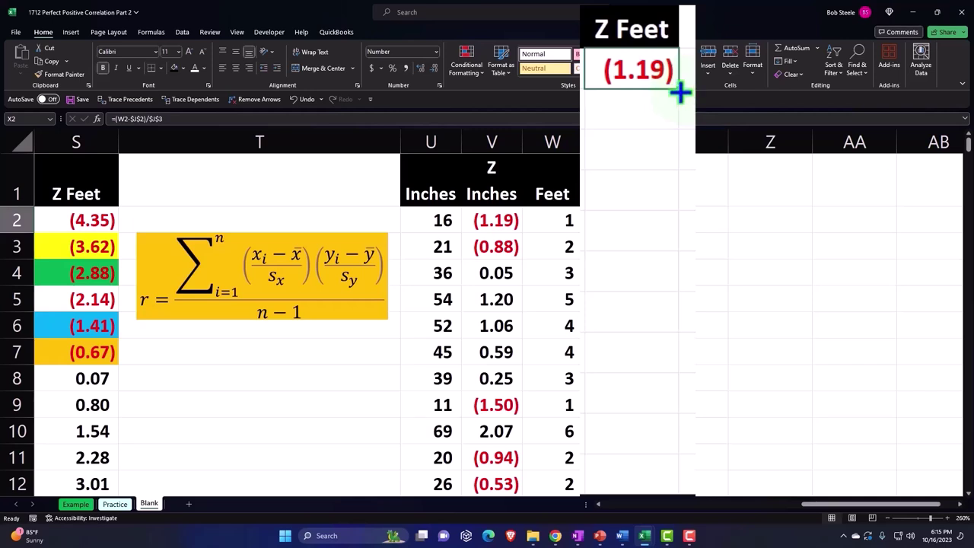
{"action": "double_click", "coordinate": [681, 92]}
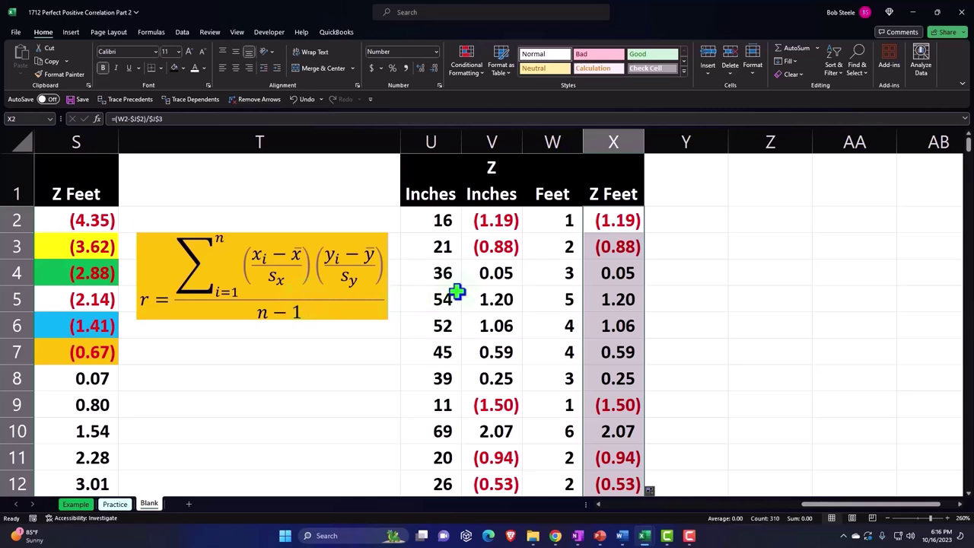
- Enter the header 'Z Inches * Z Feet' in cell Y1
{"action": "left_click", "coordinate": [674, 191]}
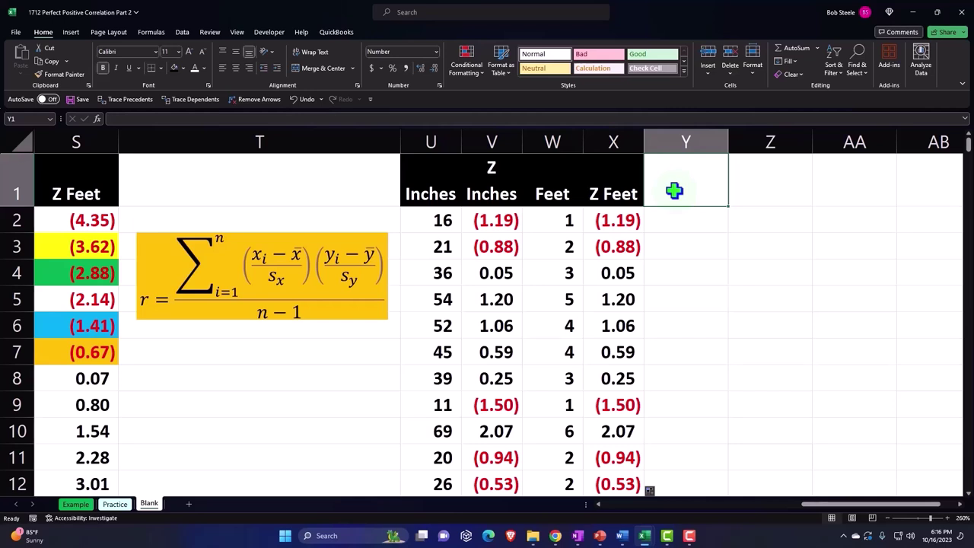
{"action": "type", "text": "Z"}
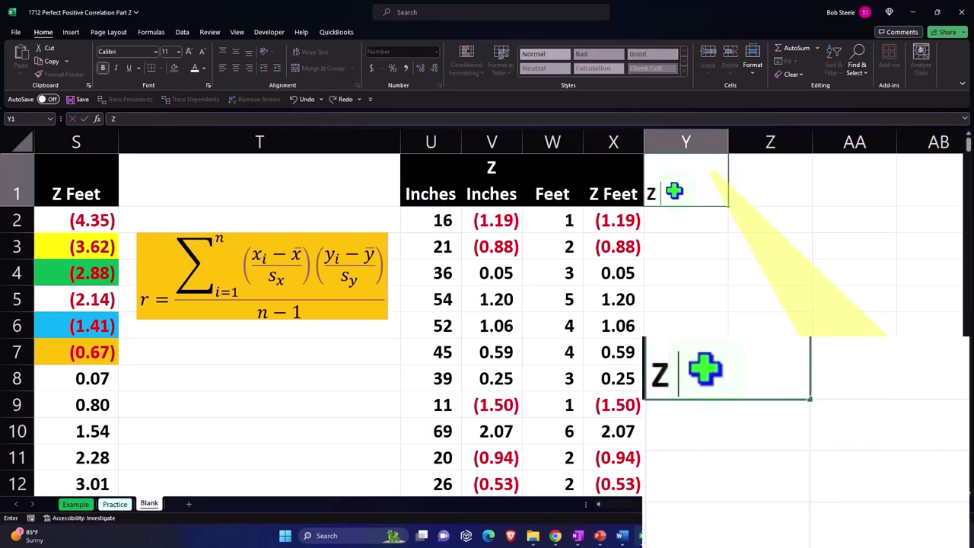
{"action": "type", "text": " Inches"}
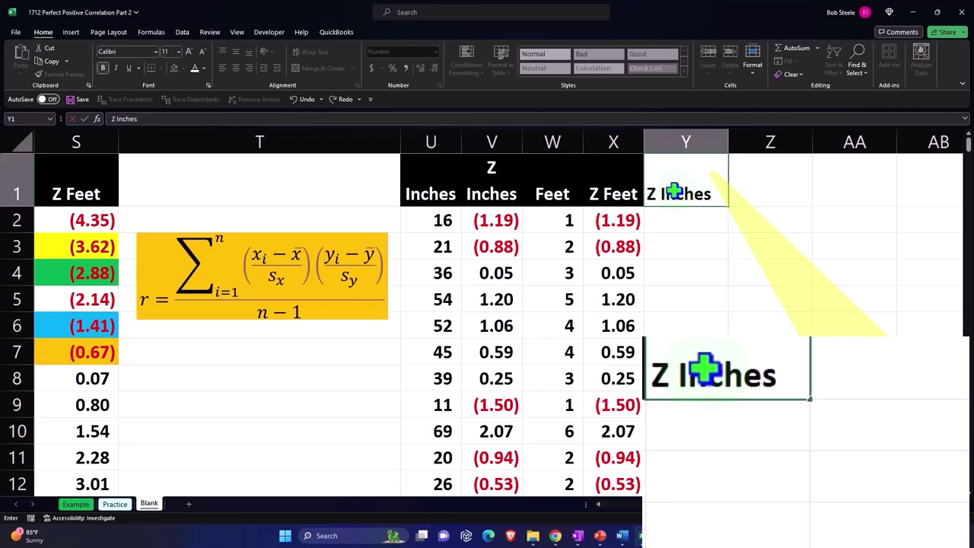
{"action": "type", "text": " *"}
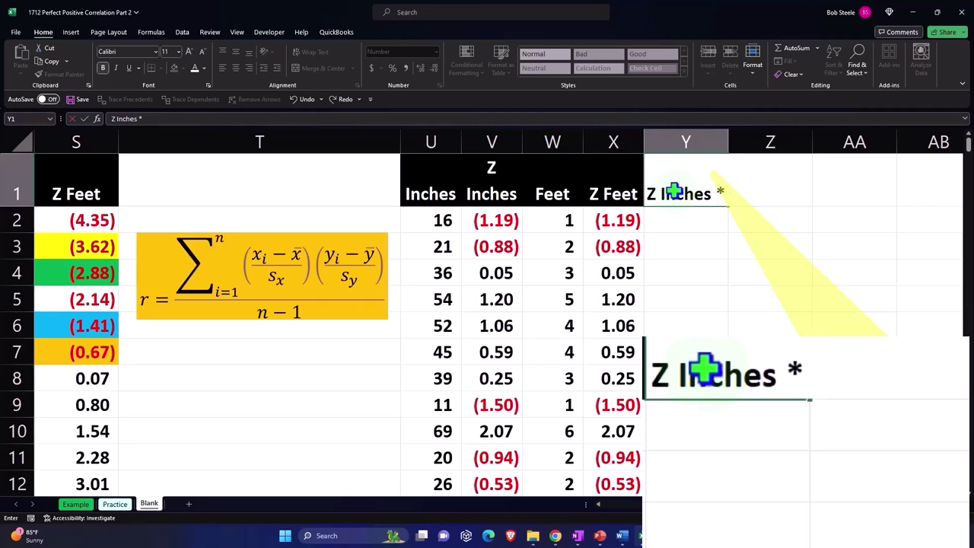
{"action": "type", "text": " Z Fee"}
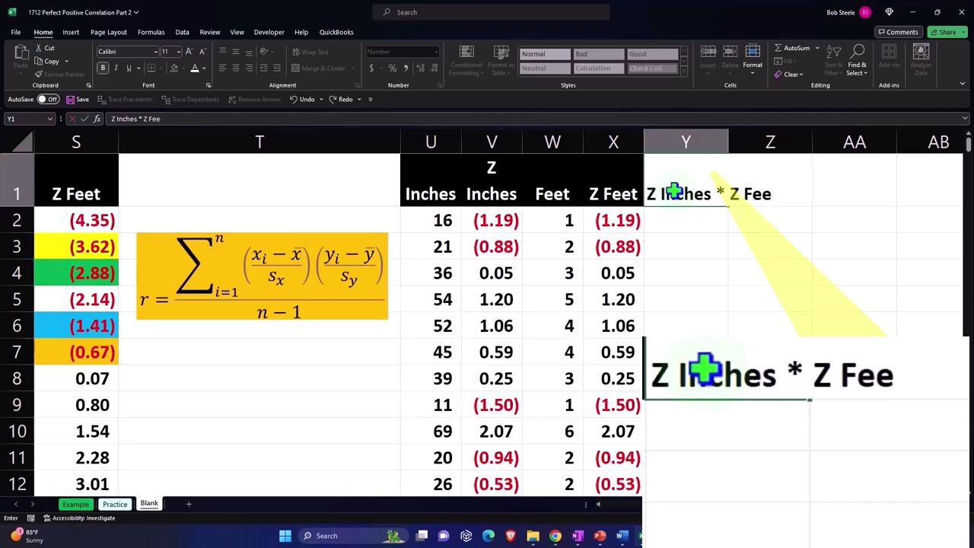
{"action": "type", "text": "t"}
{"action": "key", "text": "Return"}
- Copy the Z Feet header's black style onto Y1 and narrow column Y so it wraps
{"action": "left_click", "coordinate": [630, 192]}
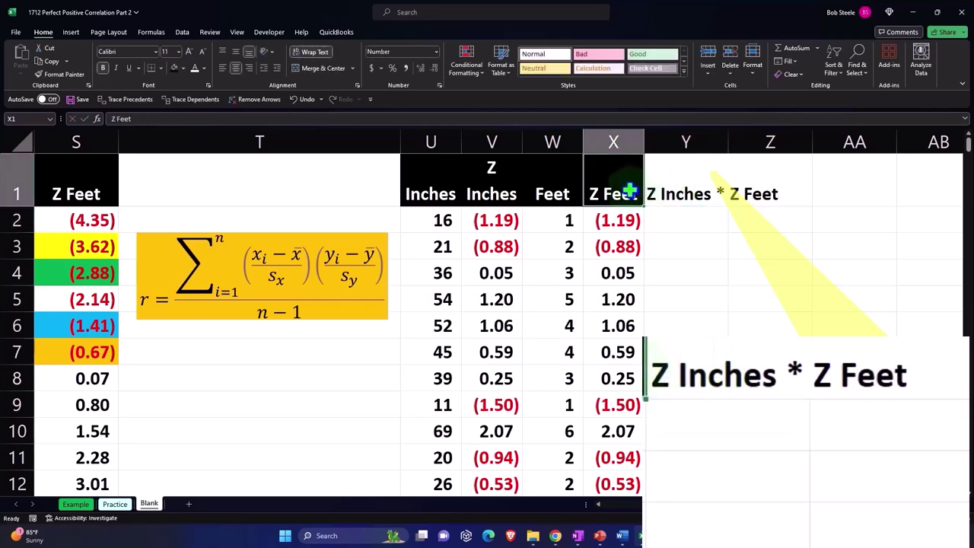
{"action": "left_click", "coordinate": [56, 77]}
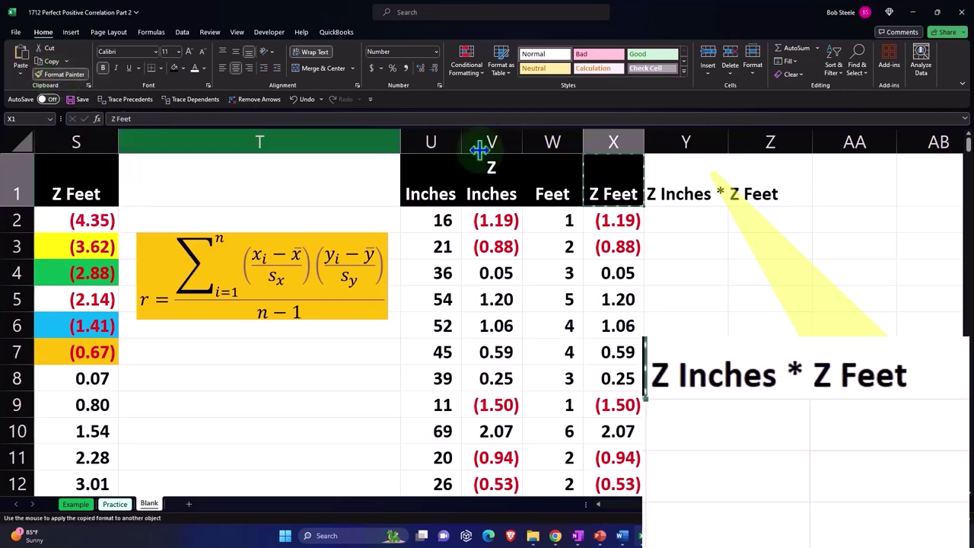
{"action": "left_click", "coordinate": [677, 180]}
{"action": "left_click", "coordinate": [699, 247]}
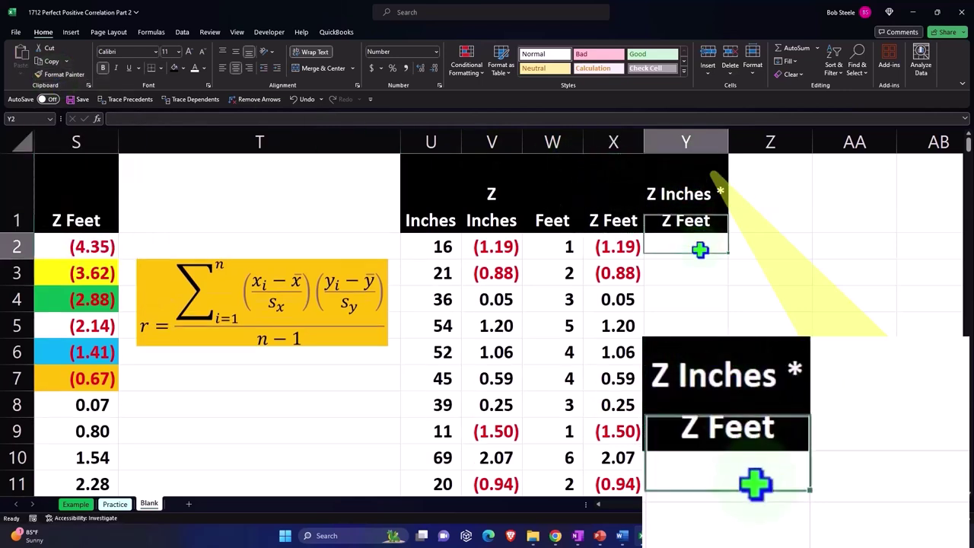
{"action": "left_click_drag", "start_coordinate": [726, 142], "coordinate": [715, 141]}
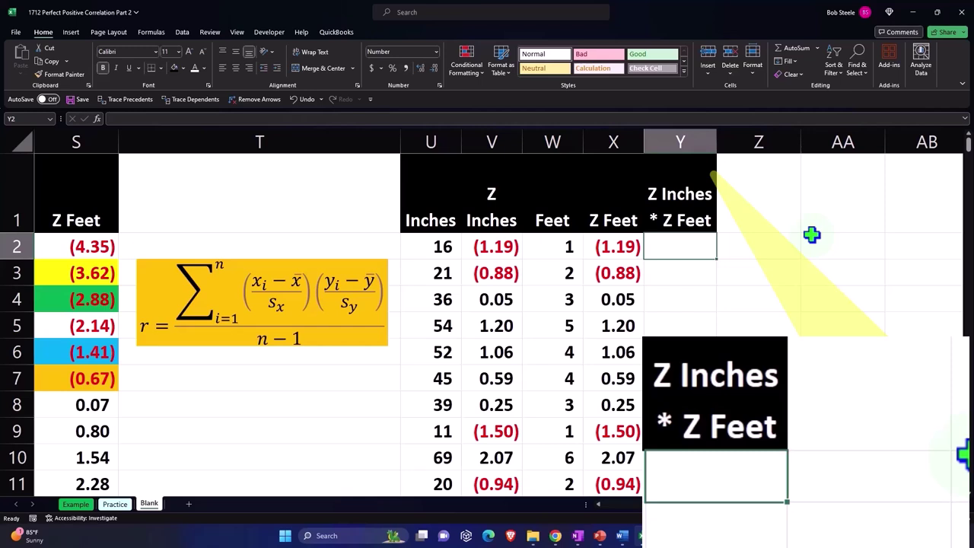
- Enter the product formula =V2*X2 in cell Y2
{"action": "type", "text": "="}
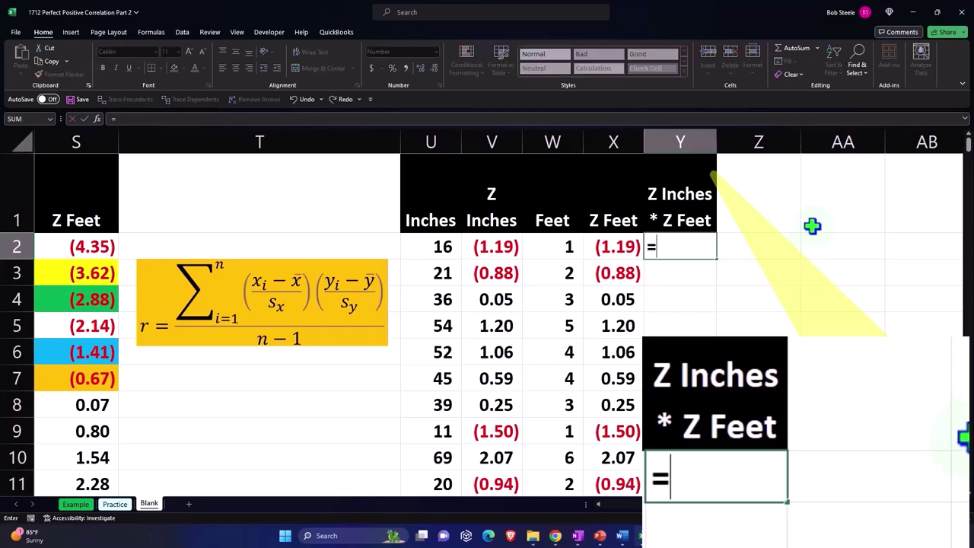
{"action": "key", "text": "Left"}
{"action": "key", "text": "Left"}
{"action": "key", "text": "Left"}
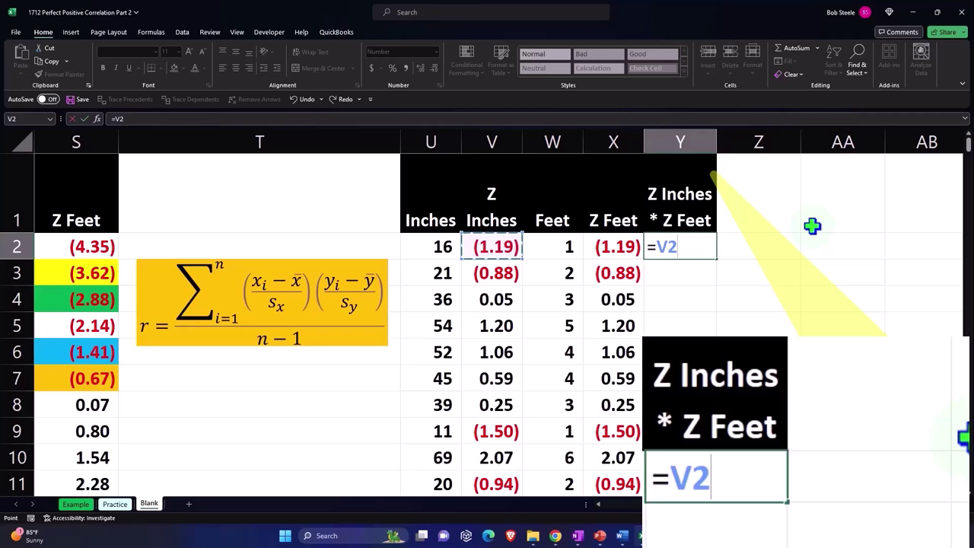
{"action": "type", "text": "*"}
{"action": "key", "text": "Left"}
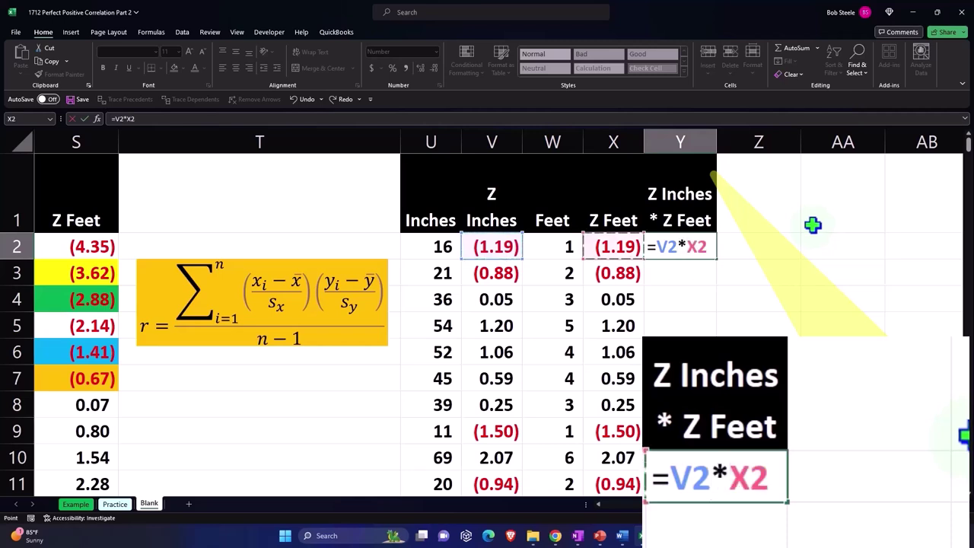
{"action": "key", "text": "Return"}
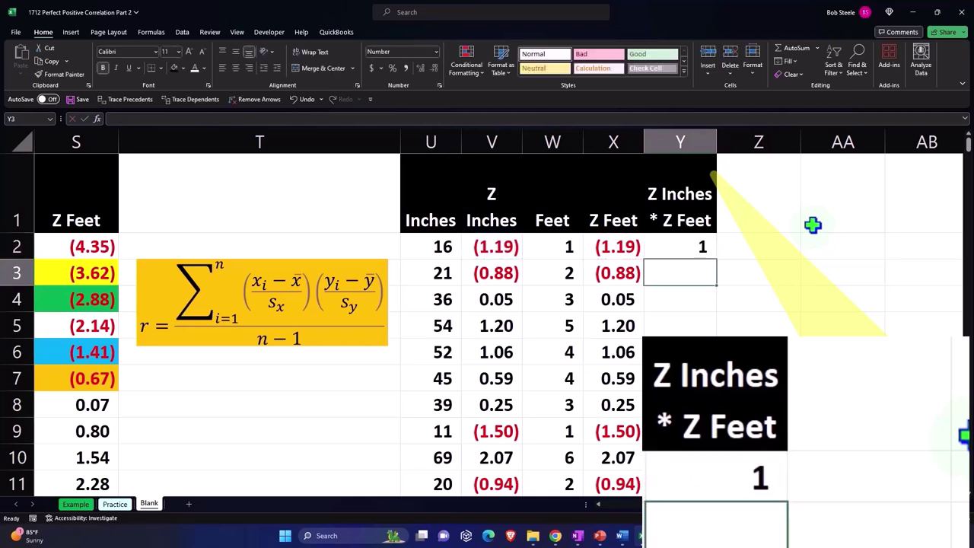
- Show the Y2 product to two decimals and fill it down column Y
{"action": "left_click", "coordinate": [678, 241]}
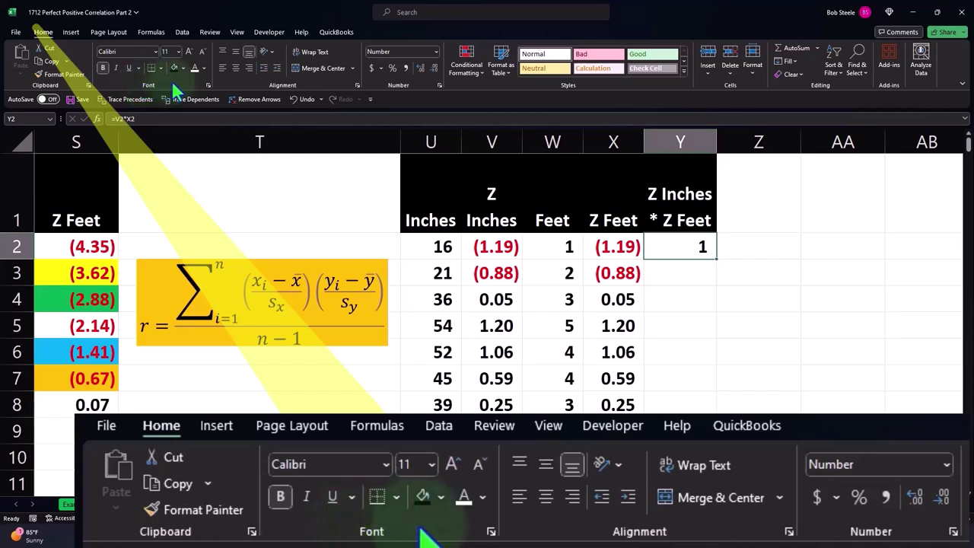
{"action": "left_click", "coordinate": [189, 53]}
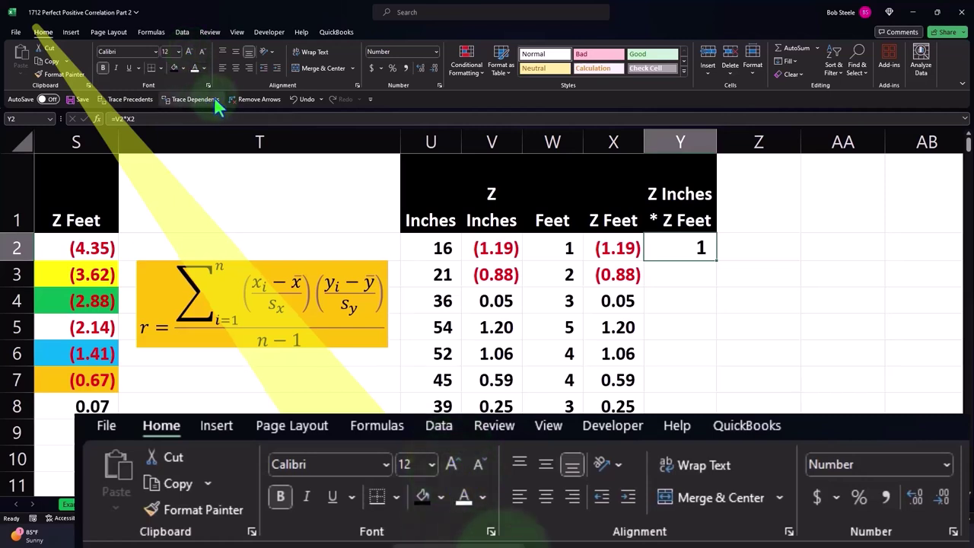
{"action": "left_click", "coordinate": [297, 99]}
{"action": "left_click", "coordinate": [419, 68]}
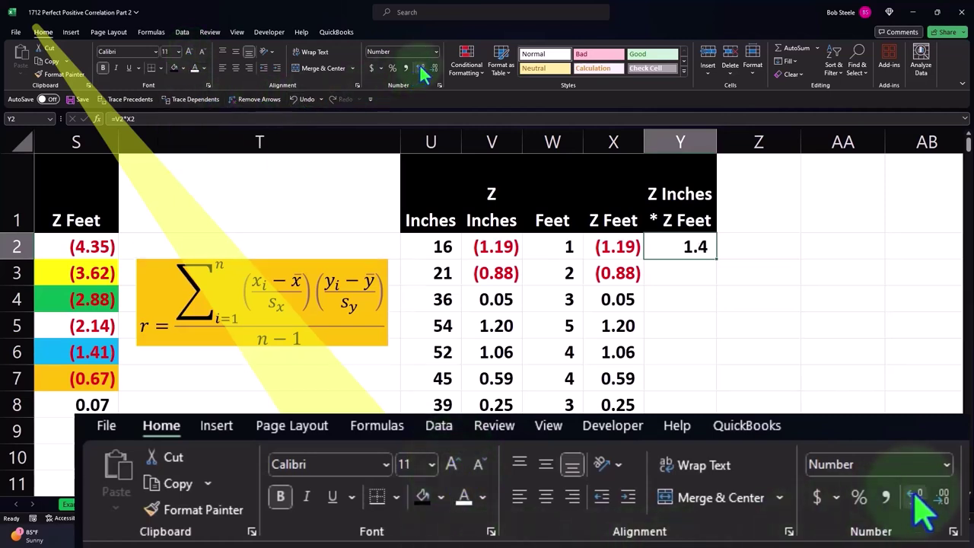
{"action": "left_click", "coordinate": [424, 72]}
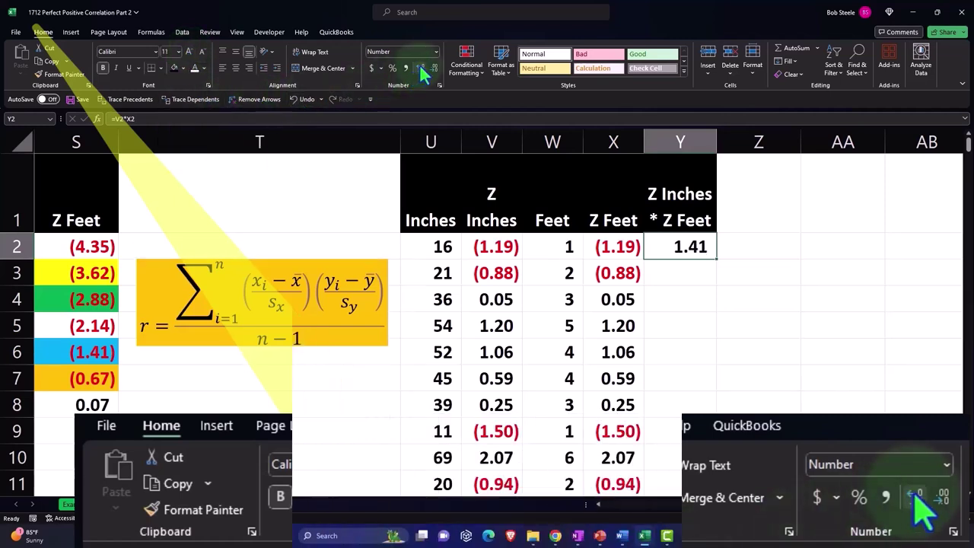
{"action": "double_click", "coordinate": [717, 259]}
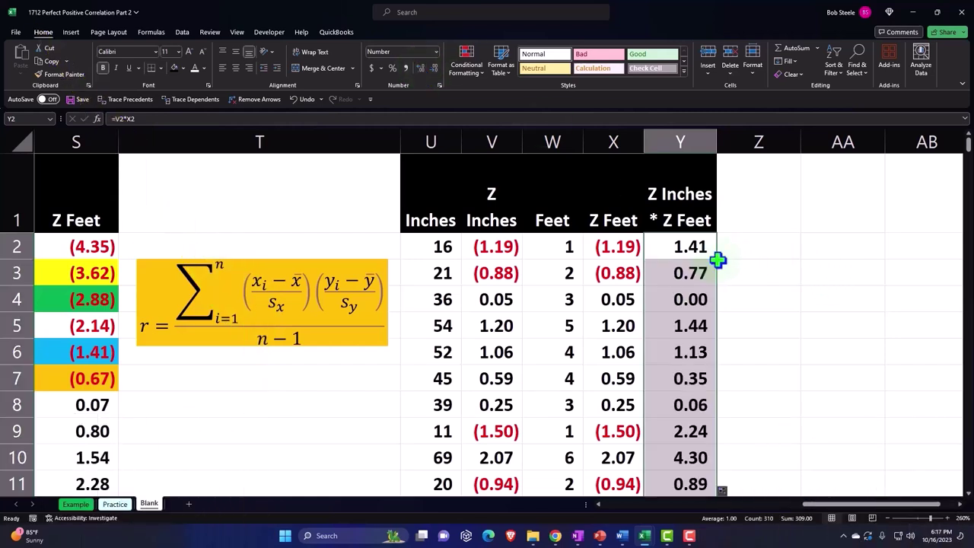
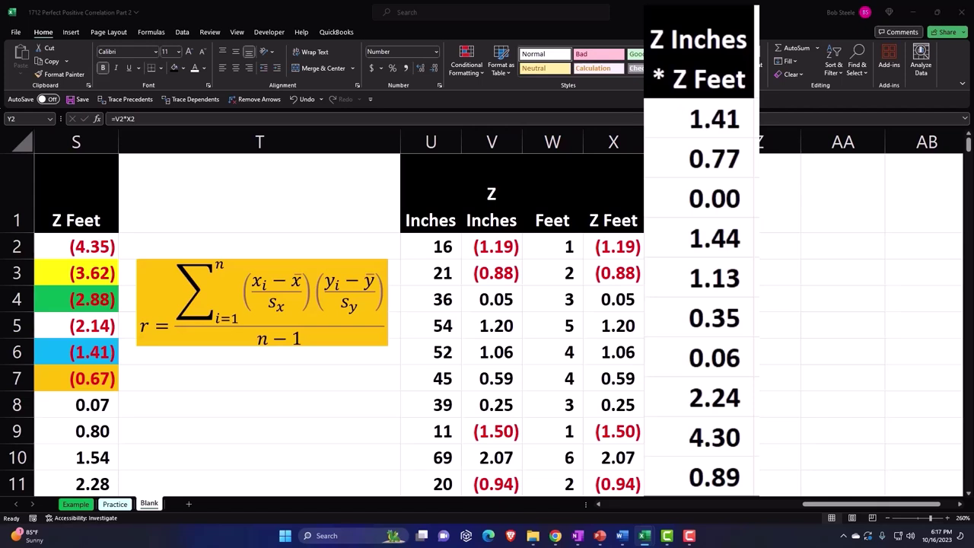
- Narrow column Z to a thin spacer, enter 'Corralation R' in AA1, and select AA1:AC1
{"action": "left_click", "coordinate": [797, 143]}
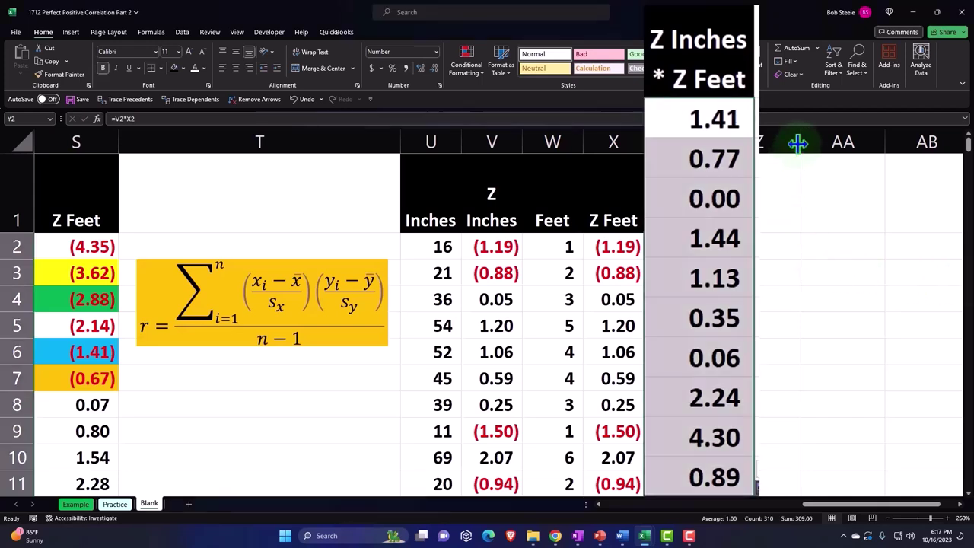
{"action": "left_click_drag", "start_coordinate": [797, 143], "coordinate": [732, 142]}
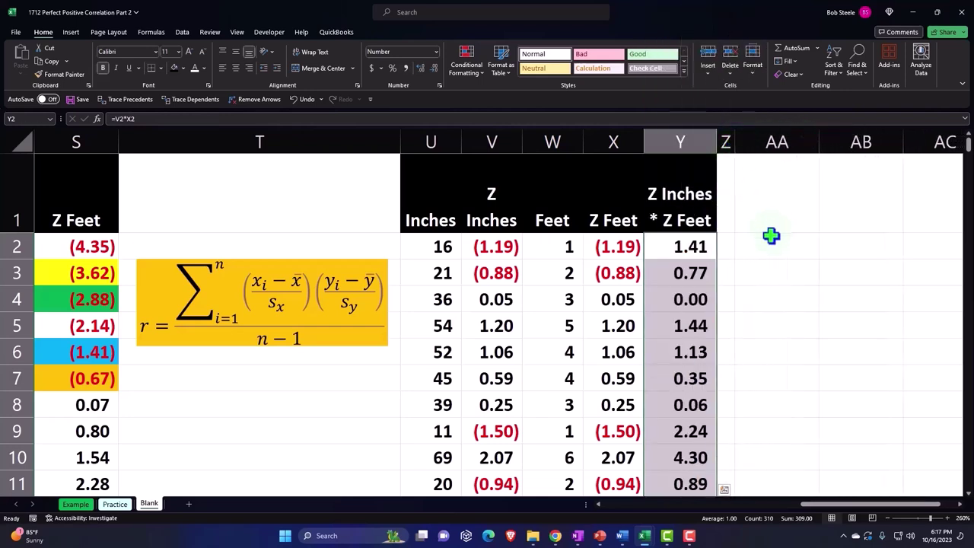
{"action": "left_click", "coordinate": [771, 219]}
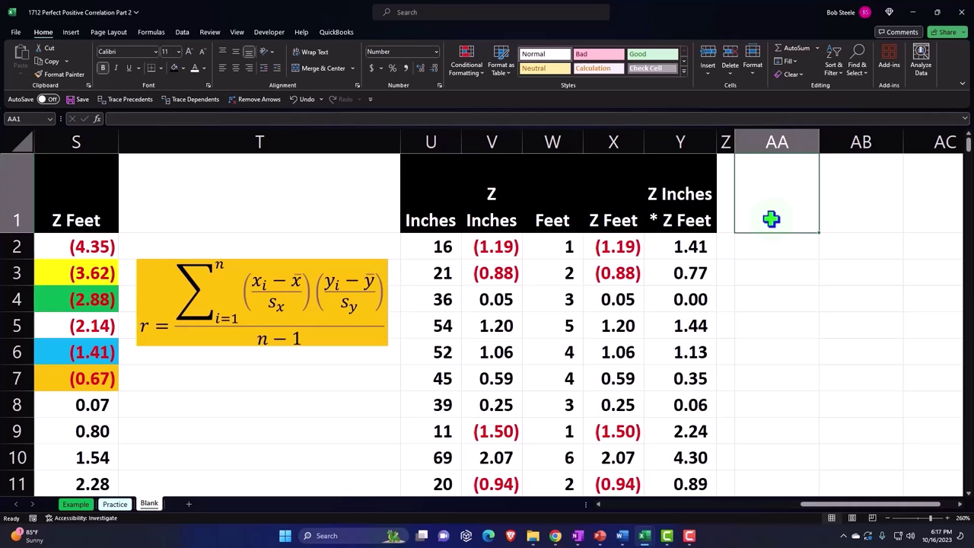
{"action": "type", "text": "Corra"}
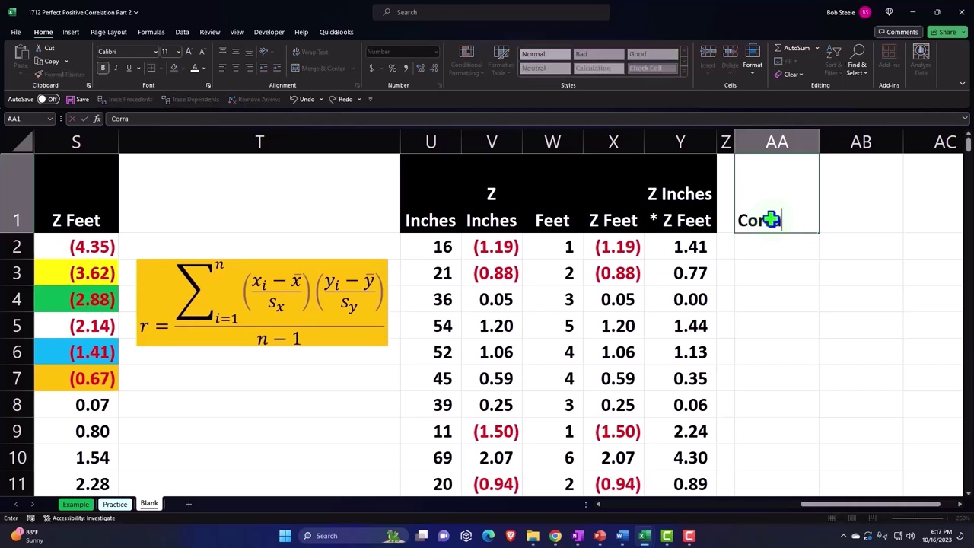
{"action": "type", "text": "lation R"}
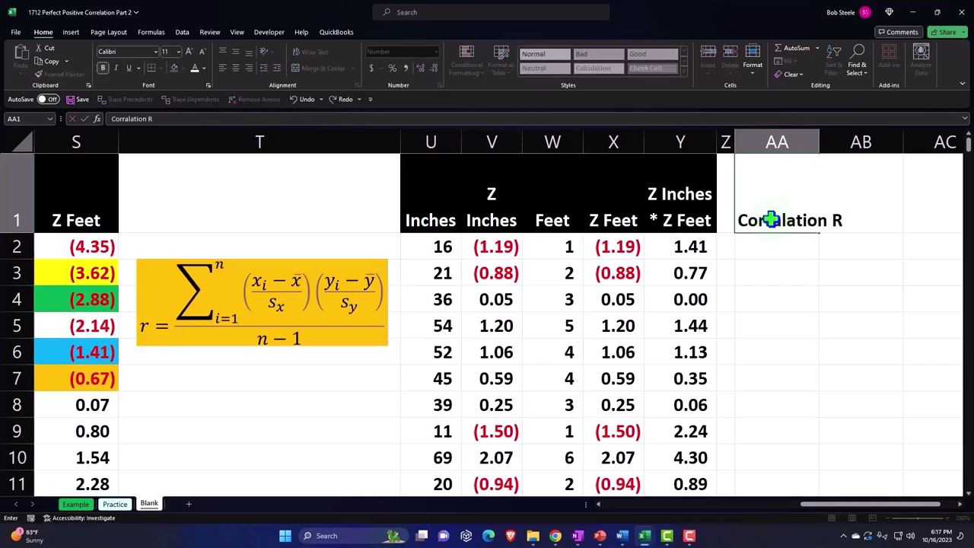
{"action": "key", "text": "Return"}
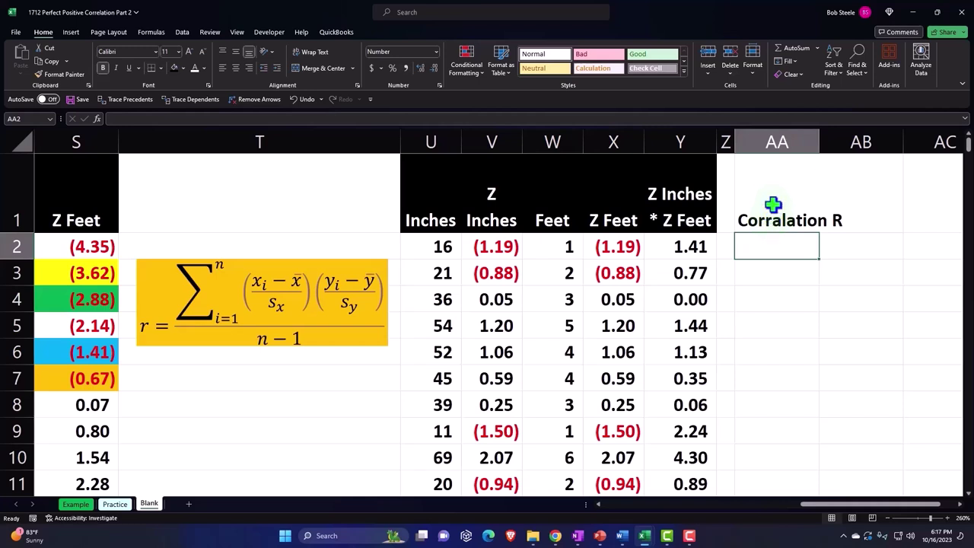
{"action": "left_click_drag", "start_coordinate": [777, 202], "coordinate": [905, 192]}
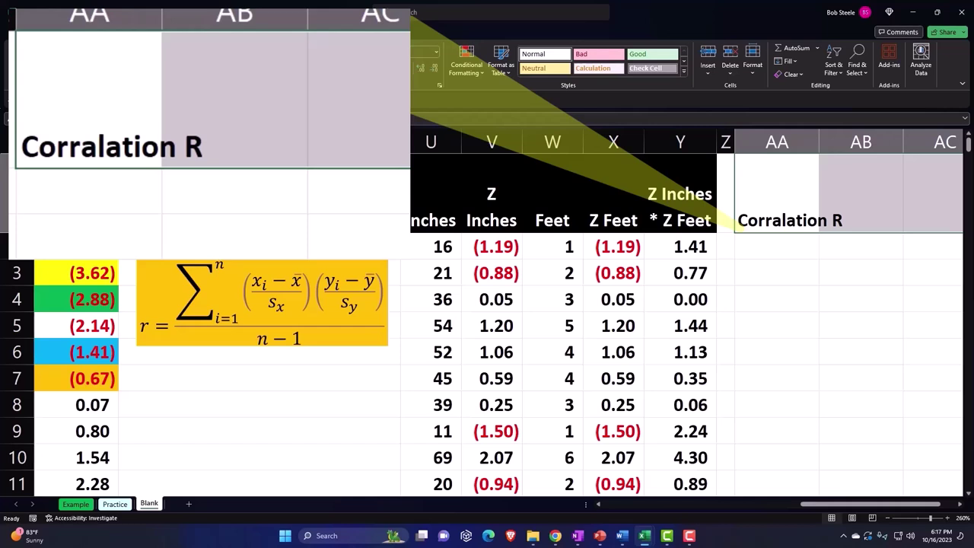
- Give the AA1:AC1 heading band black fill and white font, then enter a 'sum'&Y1 label formula in AA2
{"action": "left_click", "coordinate": [163, 70]}
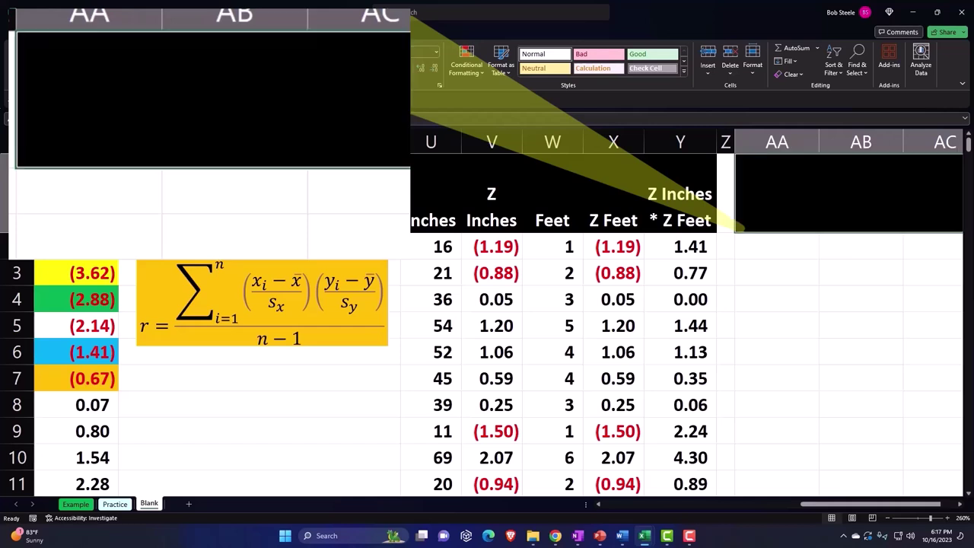
{"action": "left_click", "coordinate": [187, 70]}
{"action": "type", "text": "Corralation R"}
{"action": "left_click", "coordinate": [783, 256]}
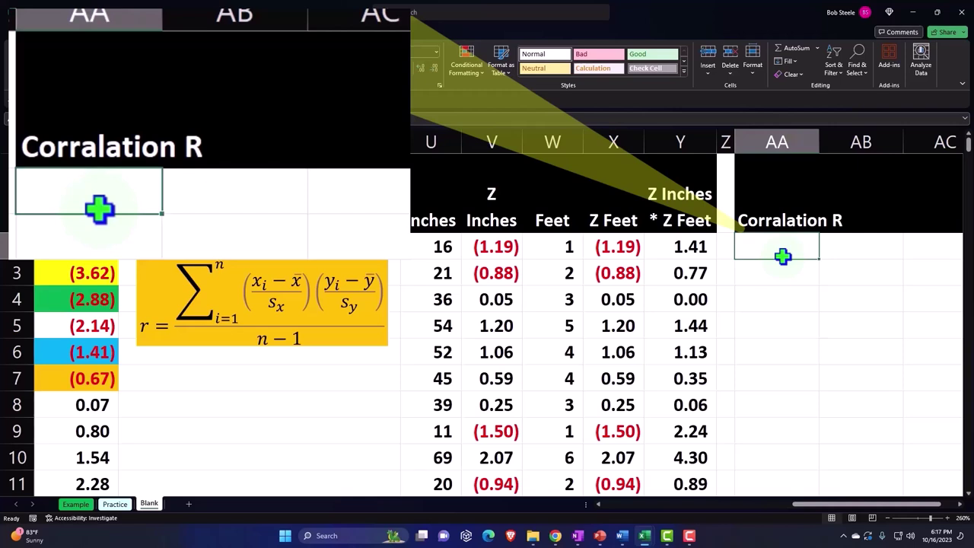
{"action": "type", "text": "Sum "}
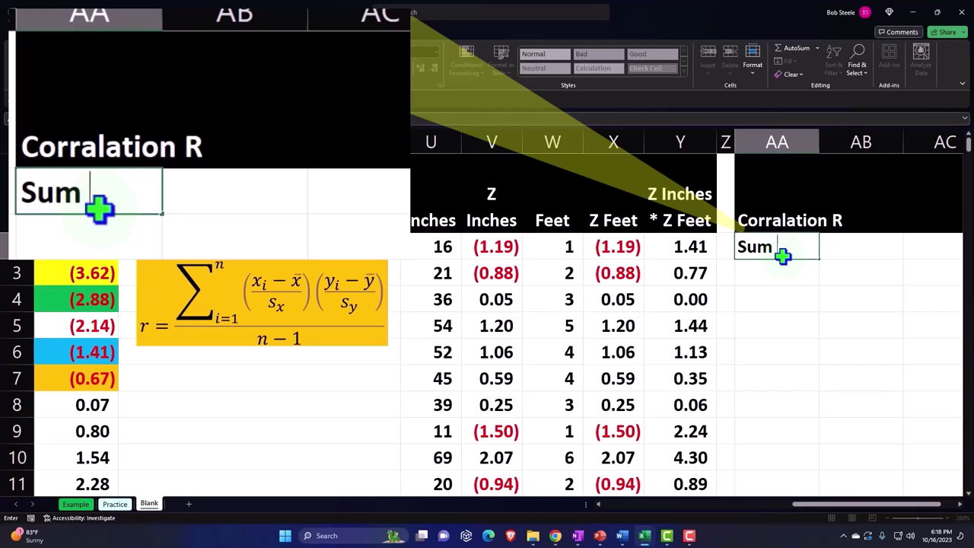
{"action": "type", "text": "z"}
{"action": "type", "text": " in"}
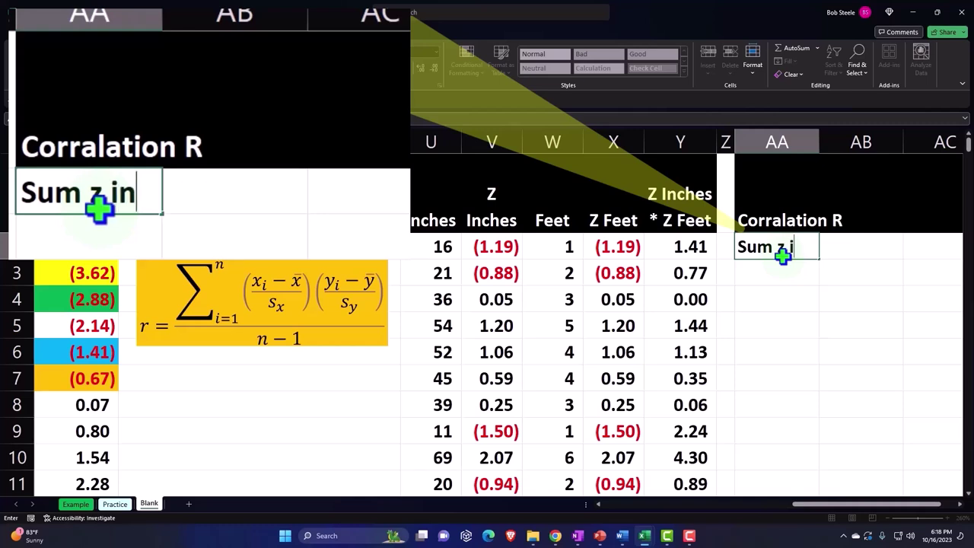
{"action": "type", "text": "ches"}
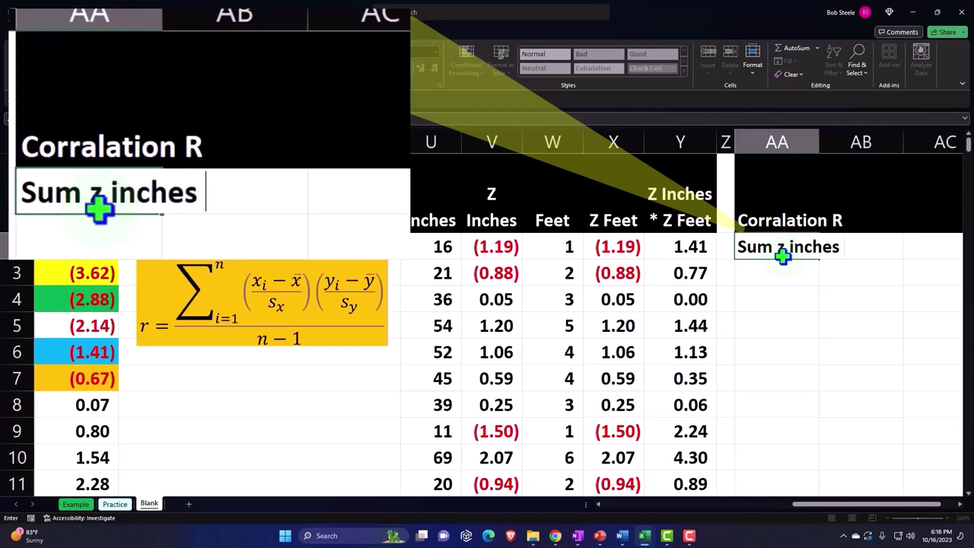
{"action": "key", "text": "BackSpace"}
{"action": "key", "text": "BackSpace"}
{"action": "key", "text": "BackSpace"}
{"action": "key", "text": "BackSpace"}
{"action": "key", "text": "BackSpace"}
{"action": "key", "text": "BackSpace"}
{"action": "key", "text": "BackSpace"}
{"action": "key", "text": "Escape"}
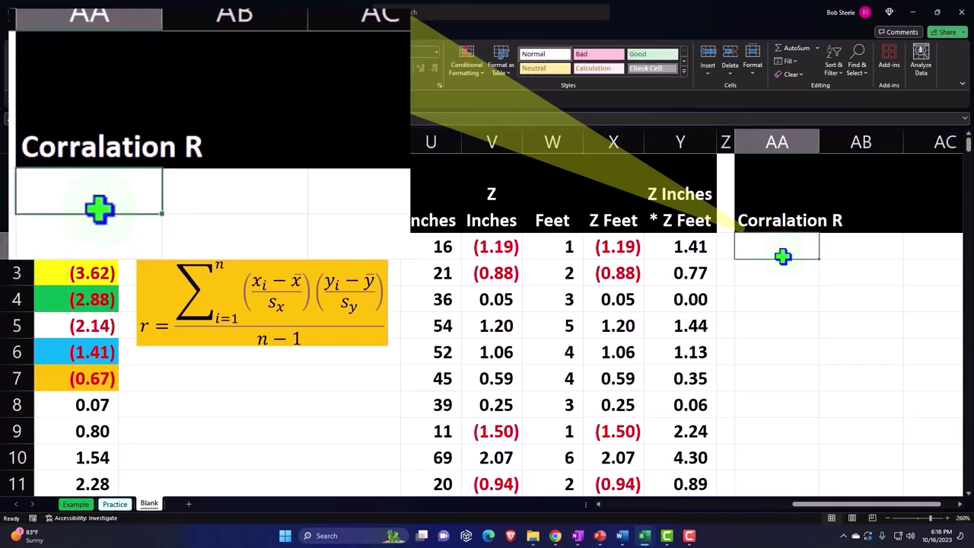
{"action": "type", "text": "="}
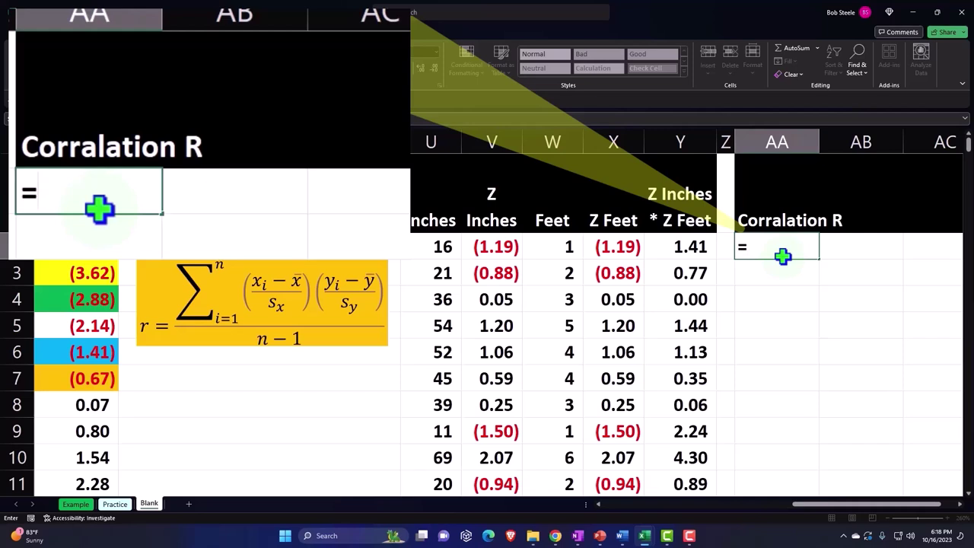
{"action": "type", "text": "\""}
{"action": "type", "text": "sum\""}
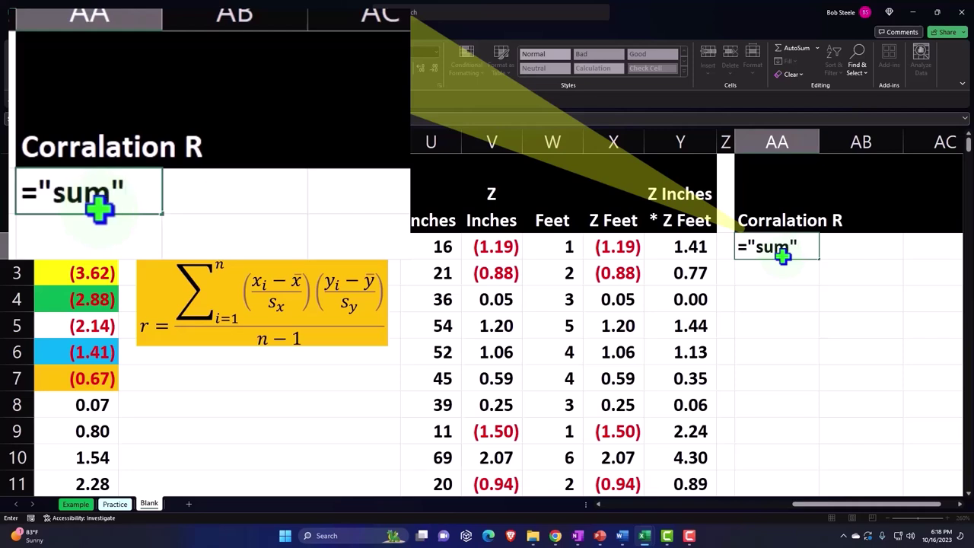
{"action": "type", "text": "&"}
{"action": "left_click", "coordinate": [658, 193]}
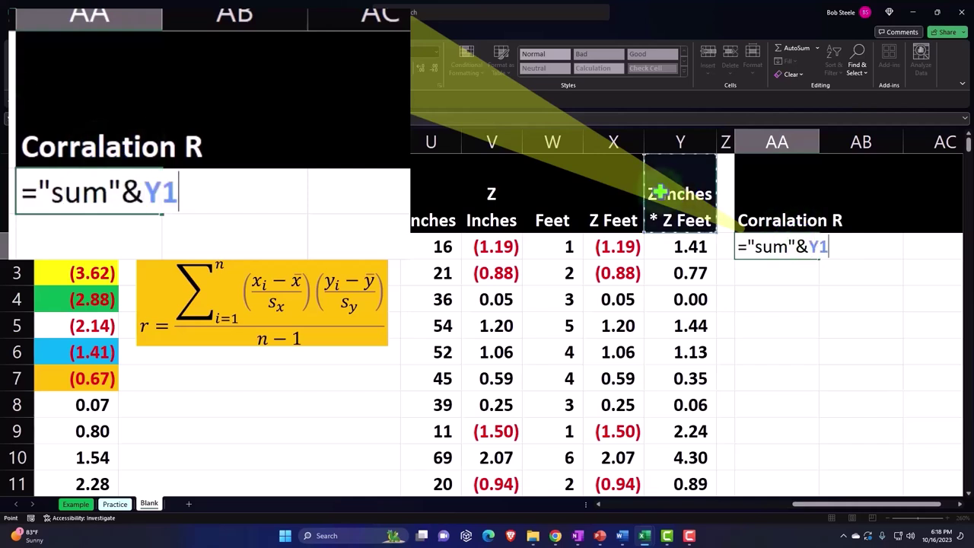
{"action": "key", "text": "Return"}
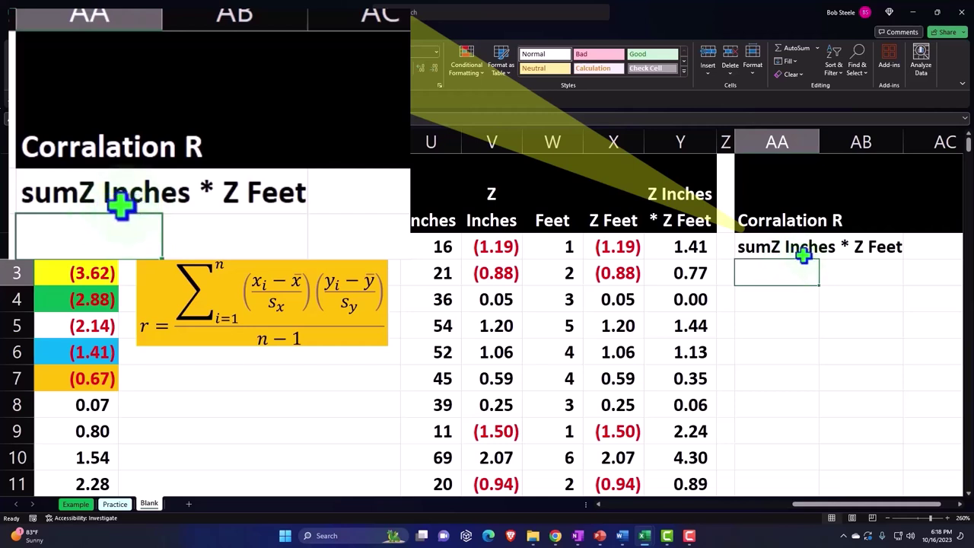
- Fix the AA2 formula to ="sum "&Y1 so it reads 'sum Z Inches * Z Feet', and widen column AA
{"action": "double_click", "coordinate": [771, 249]}
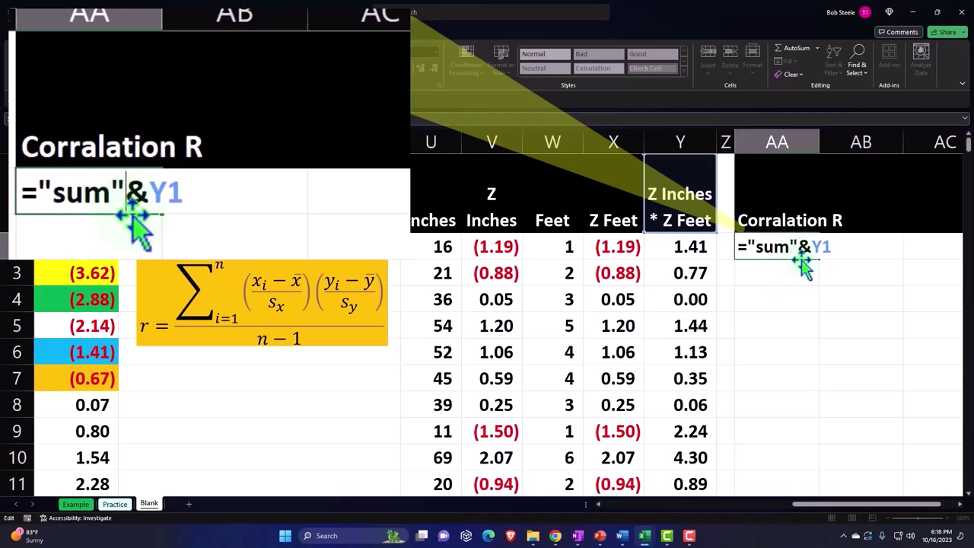
{"action": "type", "text": "\""}
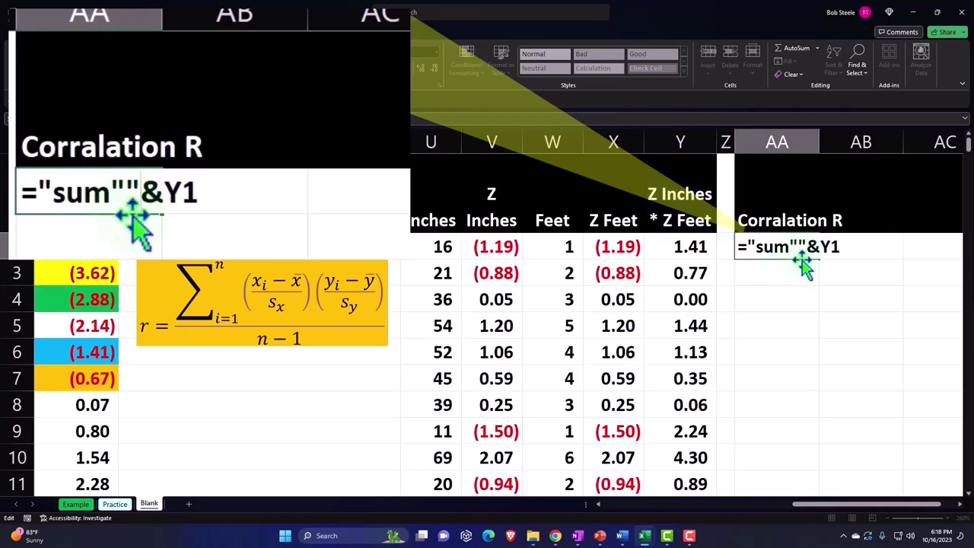
{"action": "type", "text": " \""}
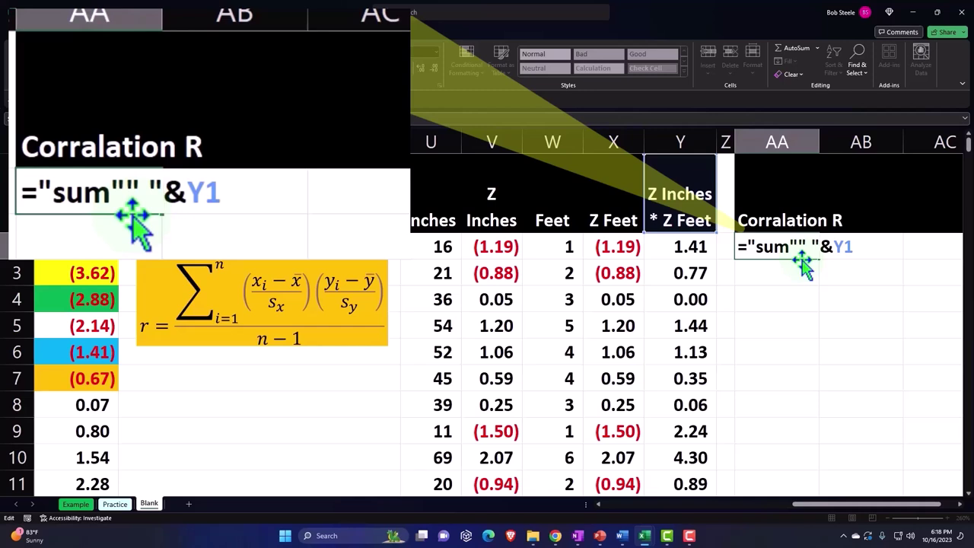
{"action": "left_click", "coordinate": [796, 247]}
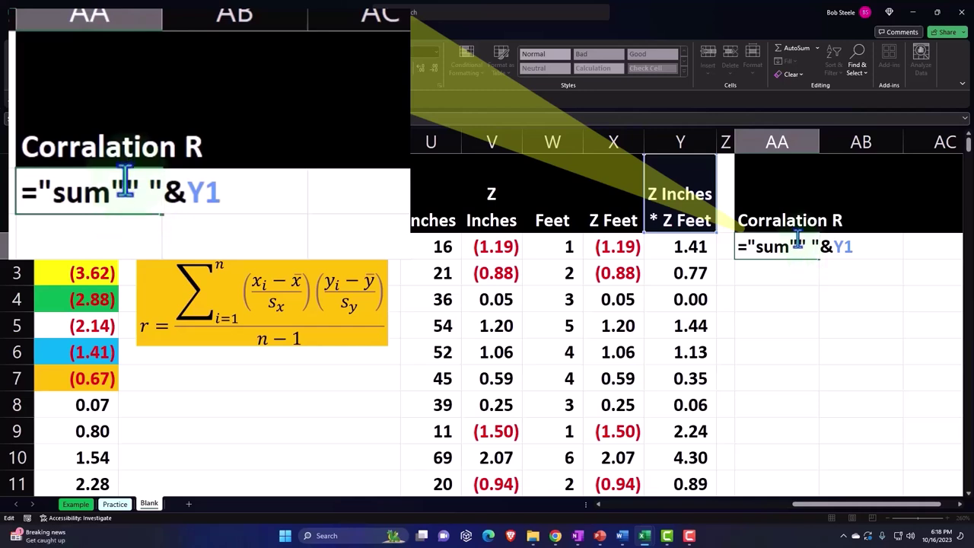
{"action": "type", "text": "&"}
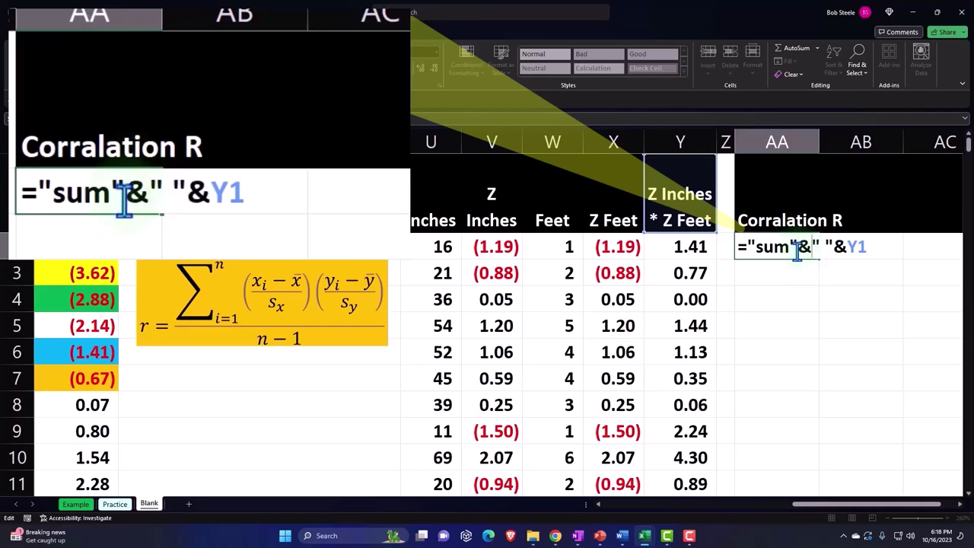
{"action": "key", "text": "Return"}
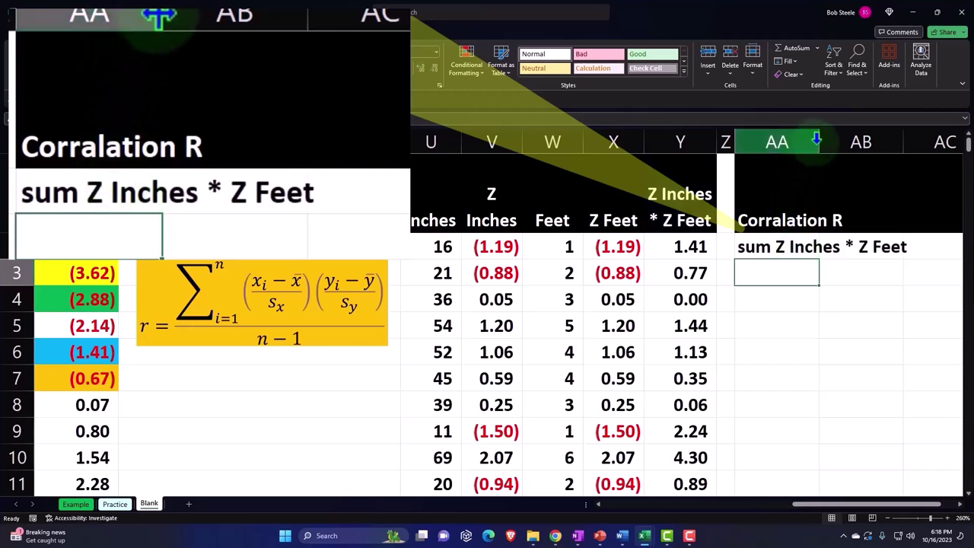
{"action": "left_click_drag", "start_coordinate": [819, 142], "coordinate": [880, 144]}
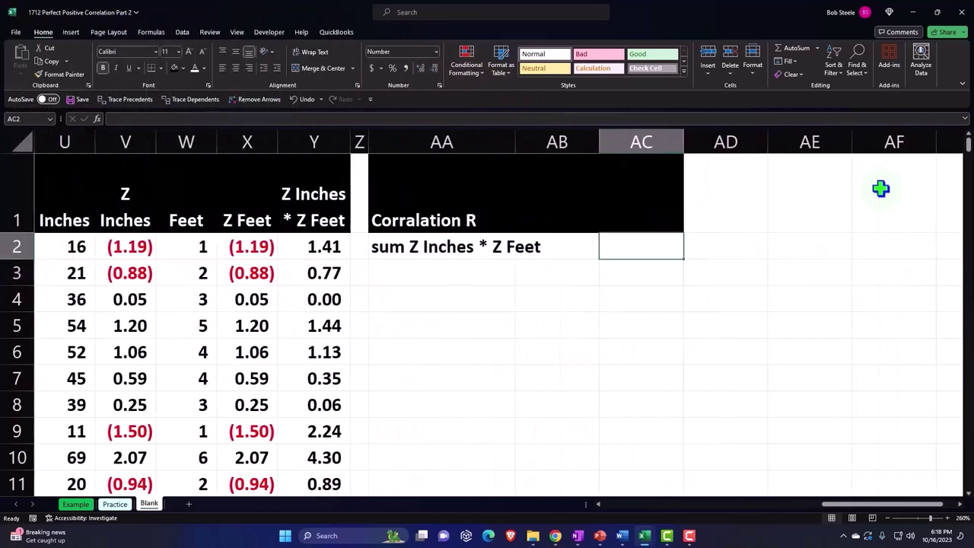
- Total the Z Inches * Z Feet column in AC2 with =SUM(Y2:Y311), giving 309
{"action": "type", "text": "=sum"}
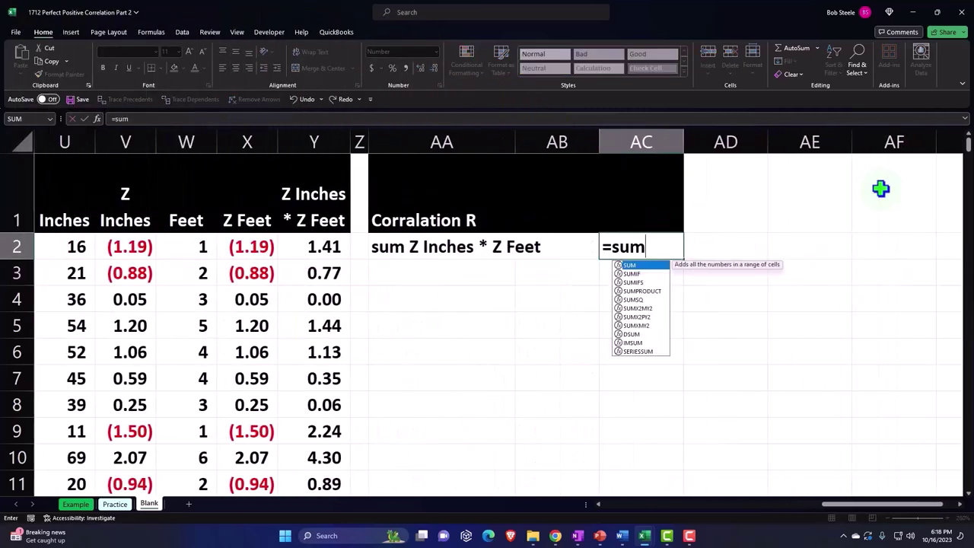
{"action": "type", "text": "("}
{"action": "key", "text": "Left"}
{"action": "key", "text": "Left"}
{"action": "key", "text": "Left"}
{"action": "key", "text": "Left"}
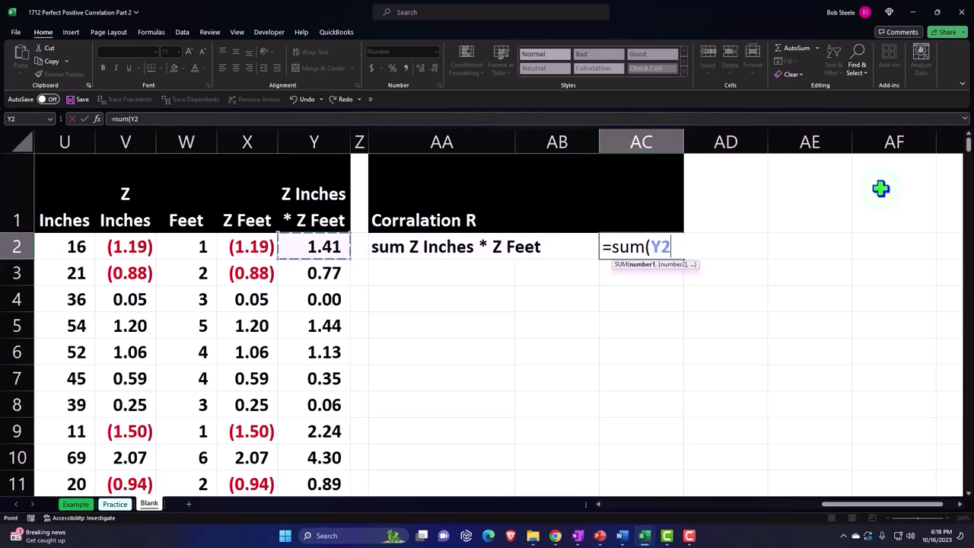
{"action": "key", "text": "ctrl+shift+Down"}
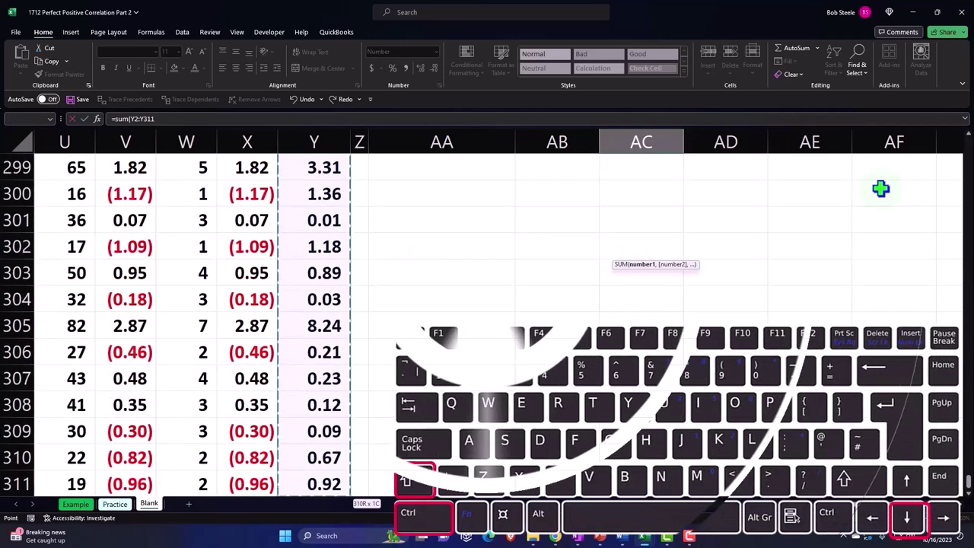
{"action": "key", "text": "Return"}
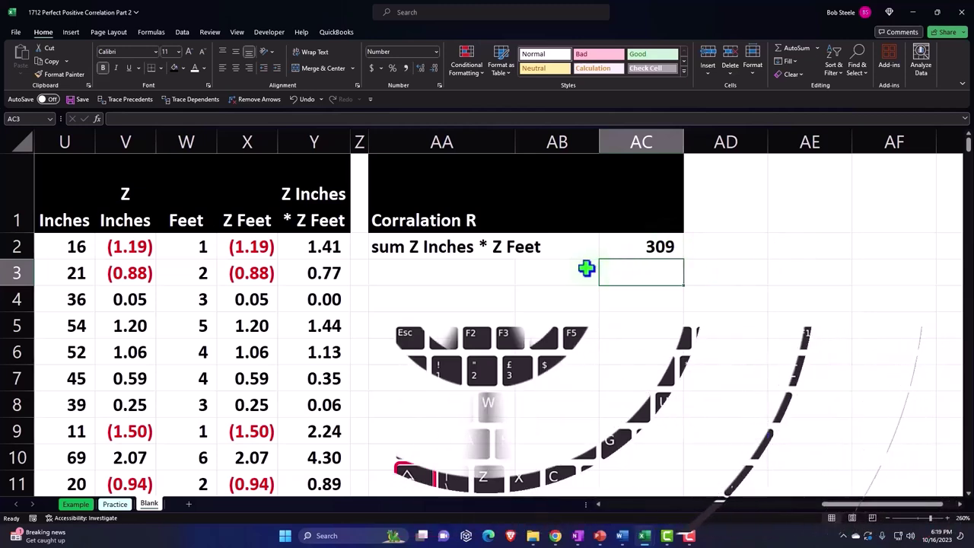
{"action": "left_click", "coordinate": [460, 272]}
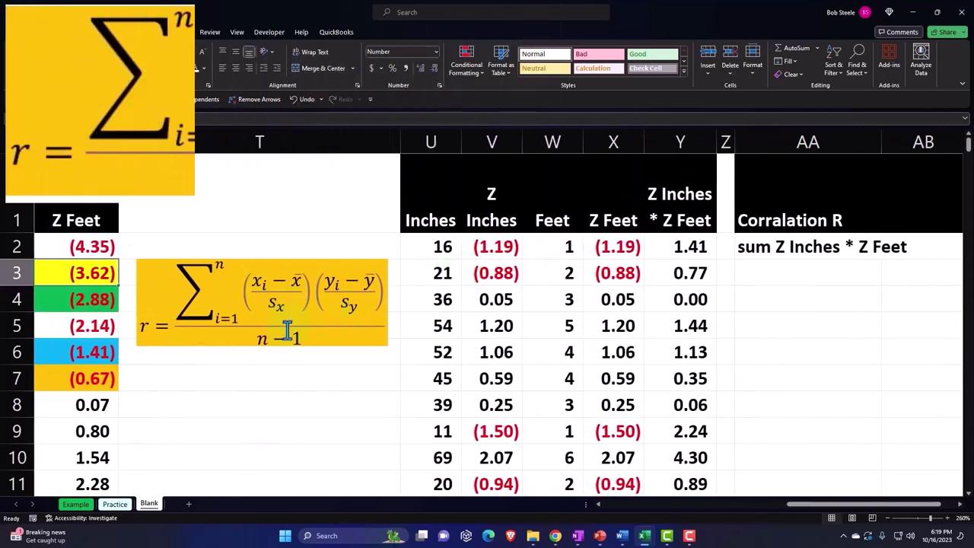
- Enter the labels 'n-1:' in AA3 and 'n' in AA4
{"action": "left_click", "coordinate": [816, 281]}
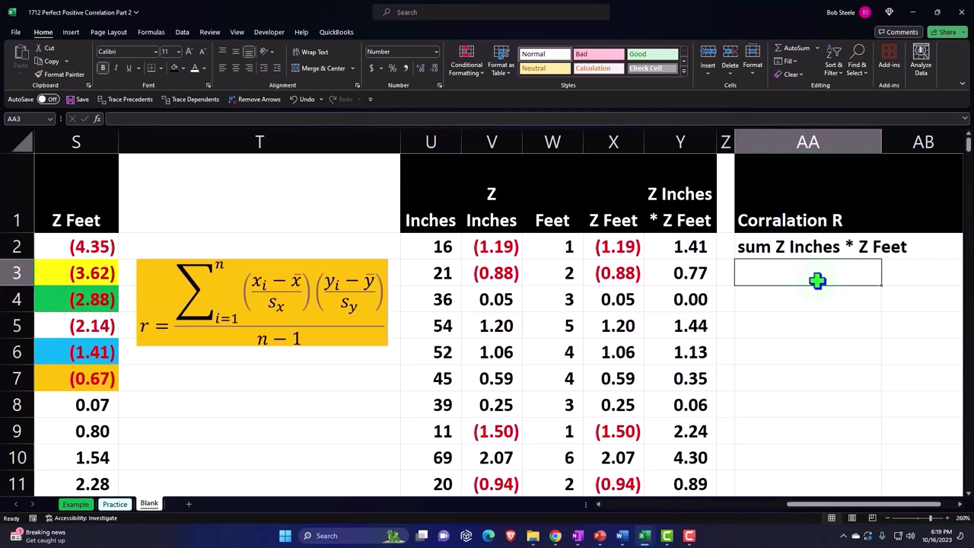
{"action": "type", "text": "N"}
{"action": "type", "text": "-"}
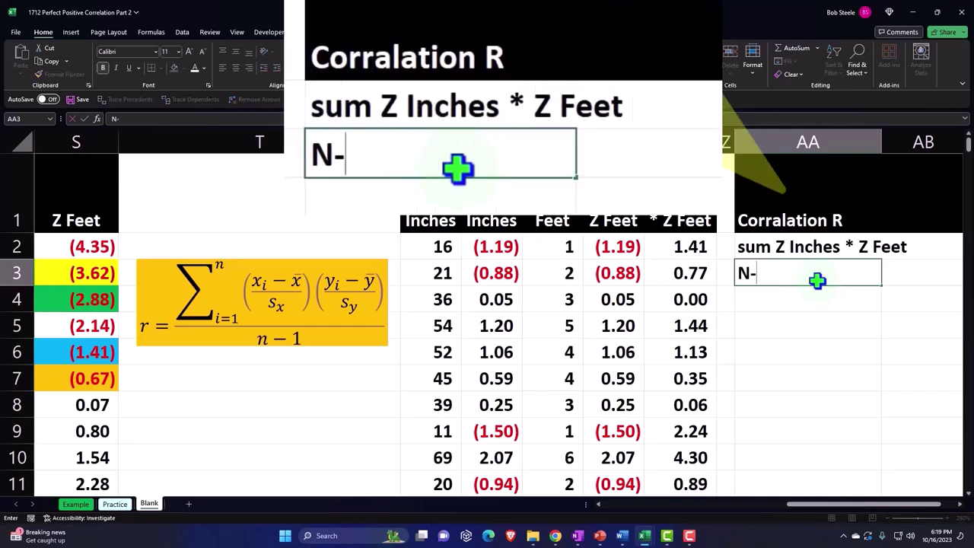
{"action": "type", "text": "1"}
{"action": "key", "text": "BackSpace"}
{"action": "key", "text": "BackSpace"}
{"action": "key", "text": "BackSpace"}
{"action": "type", "text": "n-"}
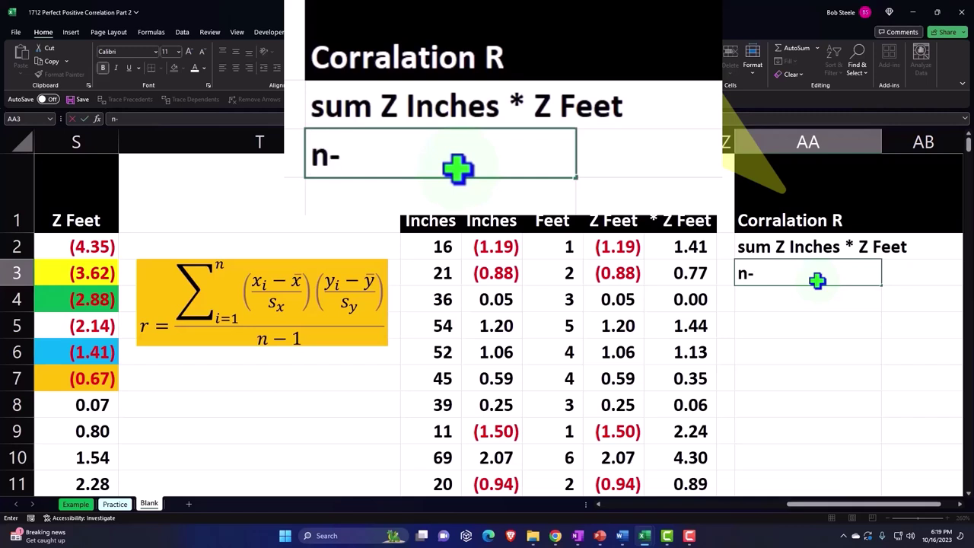
{"action": "type", "text": "1:"}
{"action": "key", "text": "Return"}
{"action": "key", "text": "Right"}
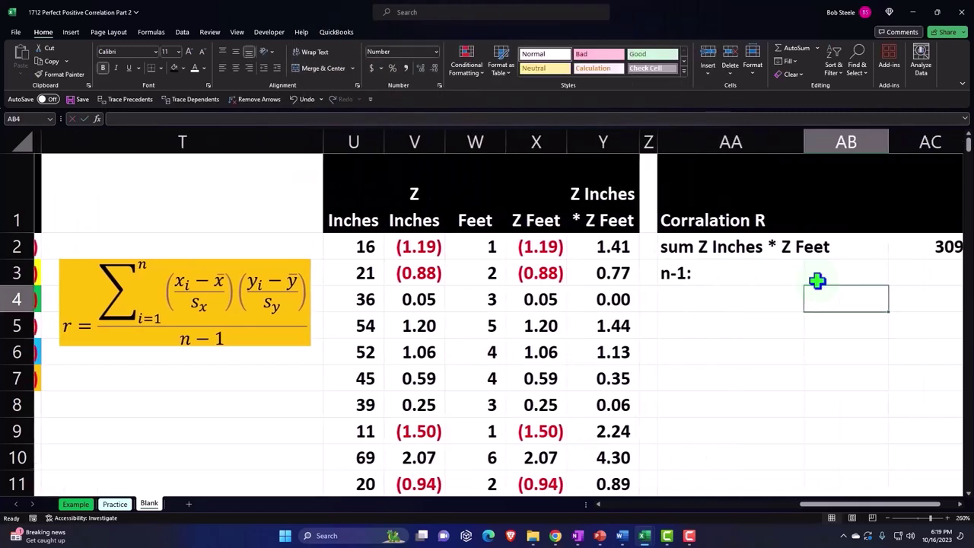
{"action": "key", "text": "Left"}
{"action": "type", "text": "n"}
{"action": "key", "text": "Right"}
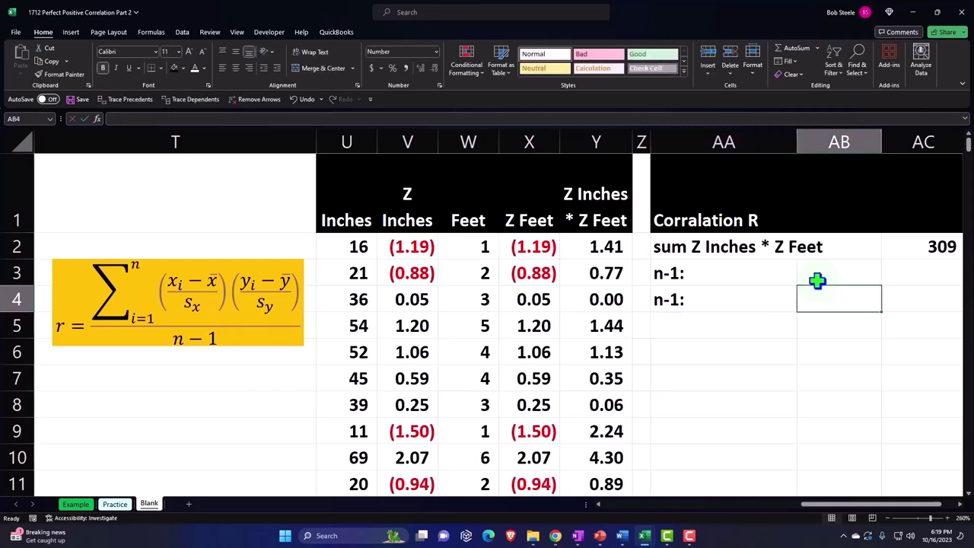
{"action": "key", "text": "Left"}
{"action": "type", "text": "n"}
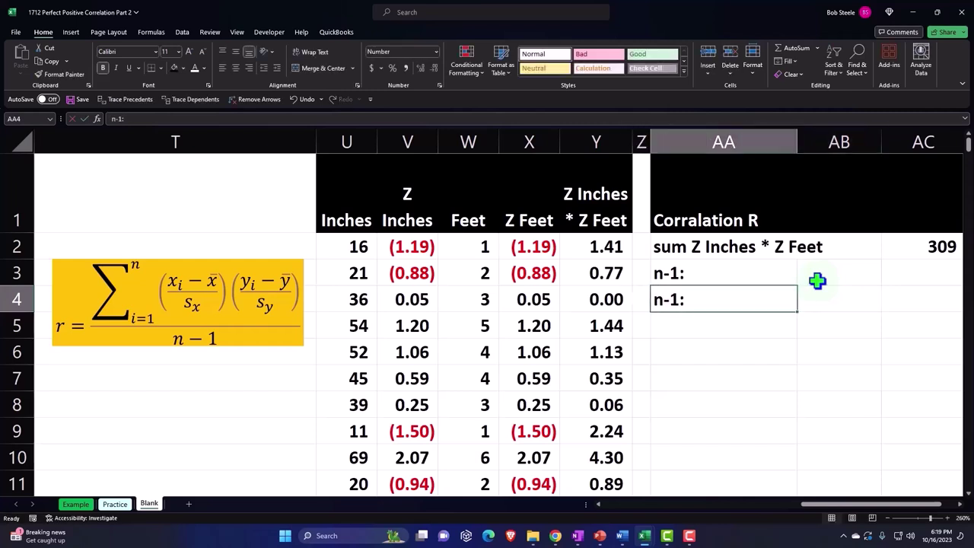
{"action": "key", "text": "Right"}
{"action": "key", "text": "Right"}
{"action": "key", "text": "Left"}
{"action": "key", "text": "Left"}
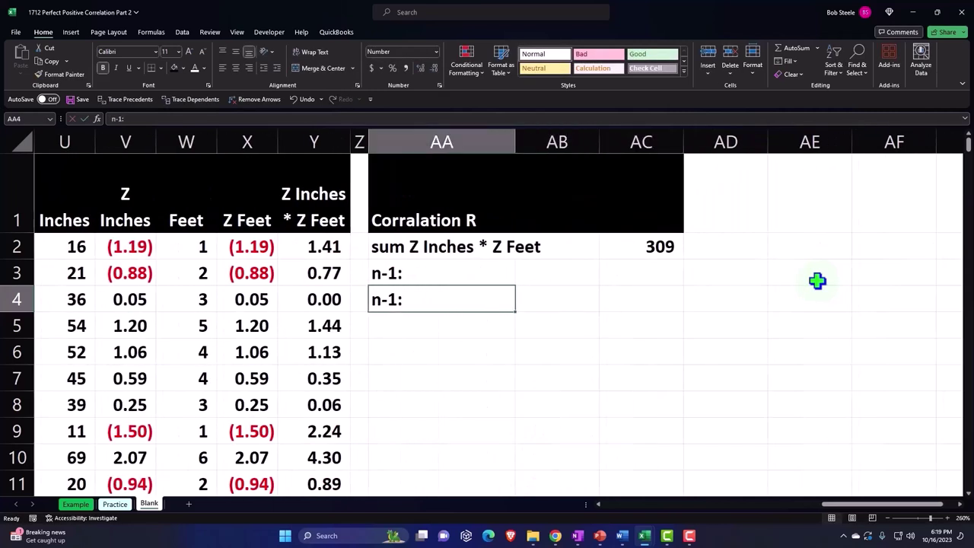
{"action": "type", "text": "n"}
{"action": "key", "text": "Delete"}
{"action": "key", "text": "Right"}
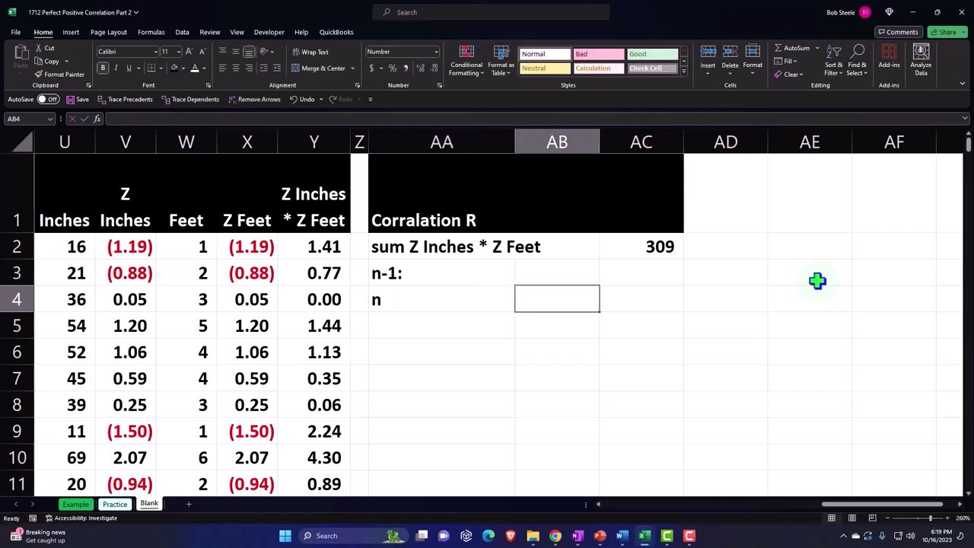
- Count the product values in AB4 with =COUNT(Y2:Y311), giving n = 310
{"action": "type", "text": "="}
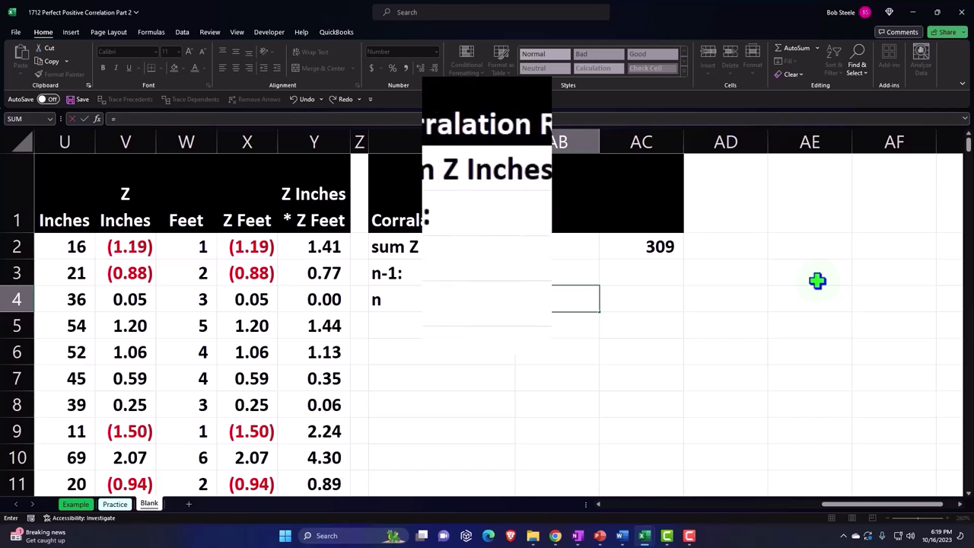
{"action": "type", "text": "s"}
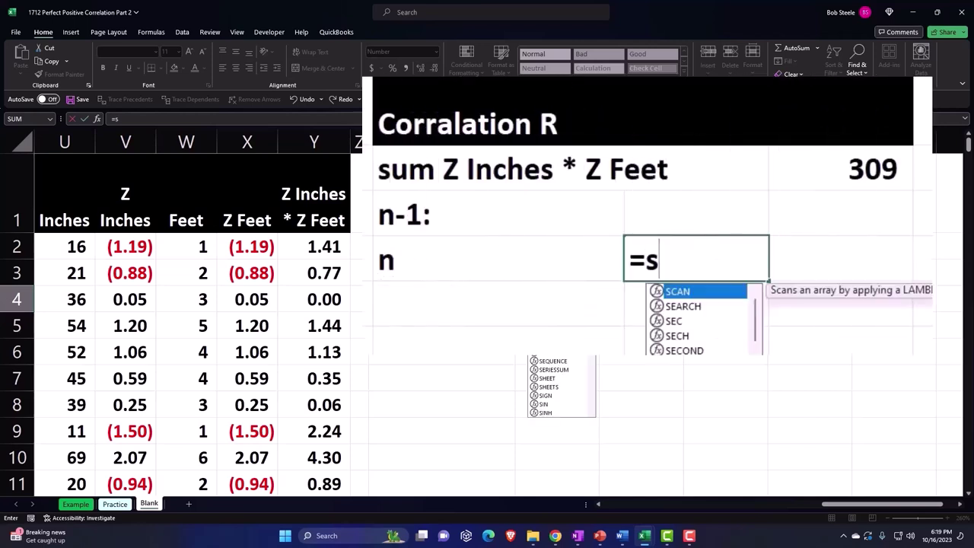
{"action": "key", "text": "BackSpace"}
{"action": "type", "text": "coun"}
{"action": "key", "text": "Tab"}
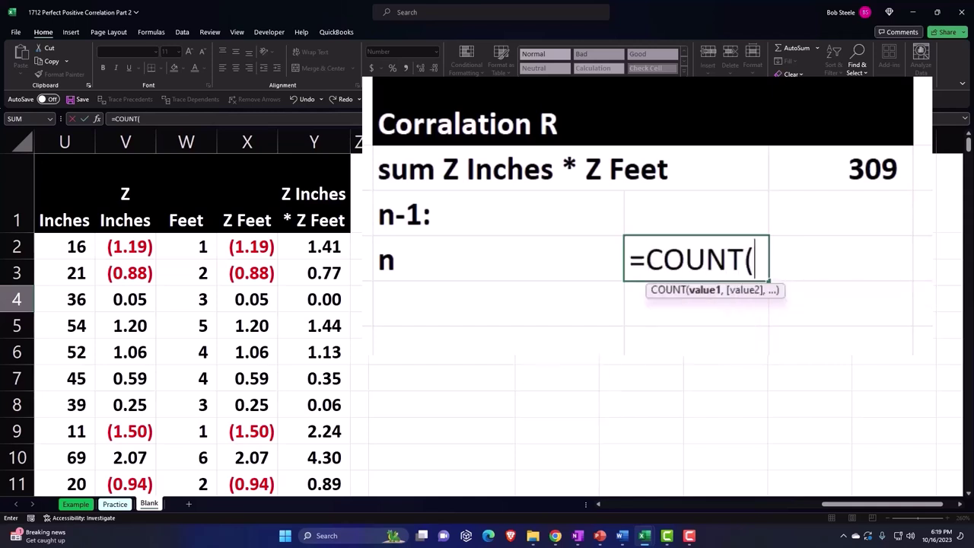
{"action": "key", "text": "Left"}
{"action": "key", "text": "Left"}
{"action": "key", "text": "Left"}
{"action": "key", "text": "Up"}
{"action": "key", "text": "Up"}
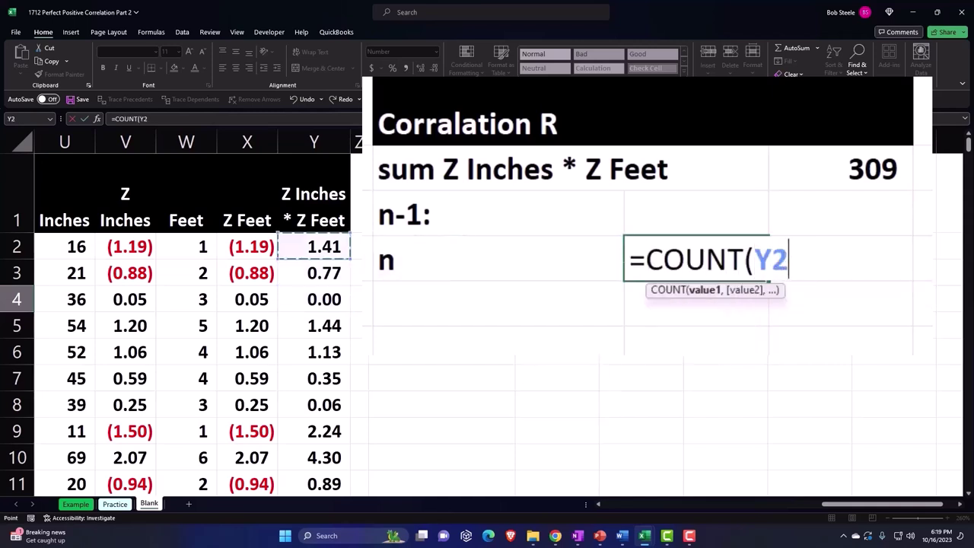
{"action": "key", "text": "ctrl+shift+Down"}
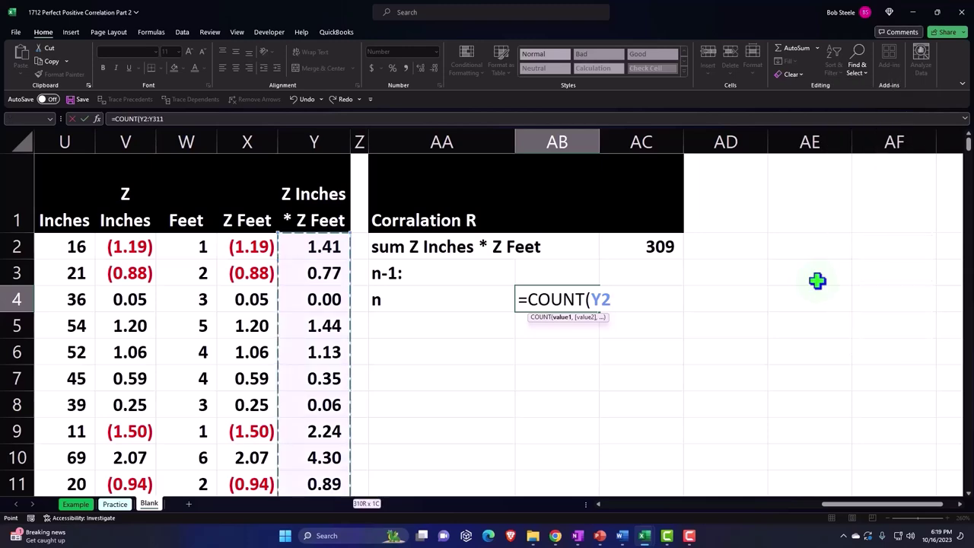
{"action": "key", "text": "Return"}
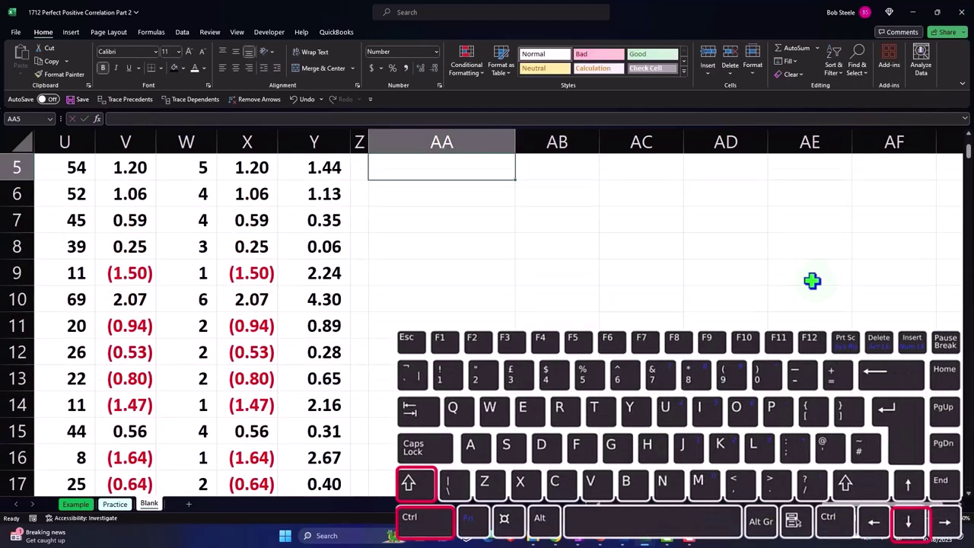
- Label AA5 'less 1', enter 1 in AB5, and underline that 1
{"action": "left_click", "coordinate": [583, 327]}
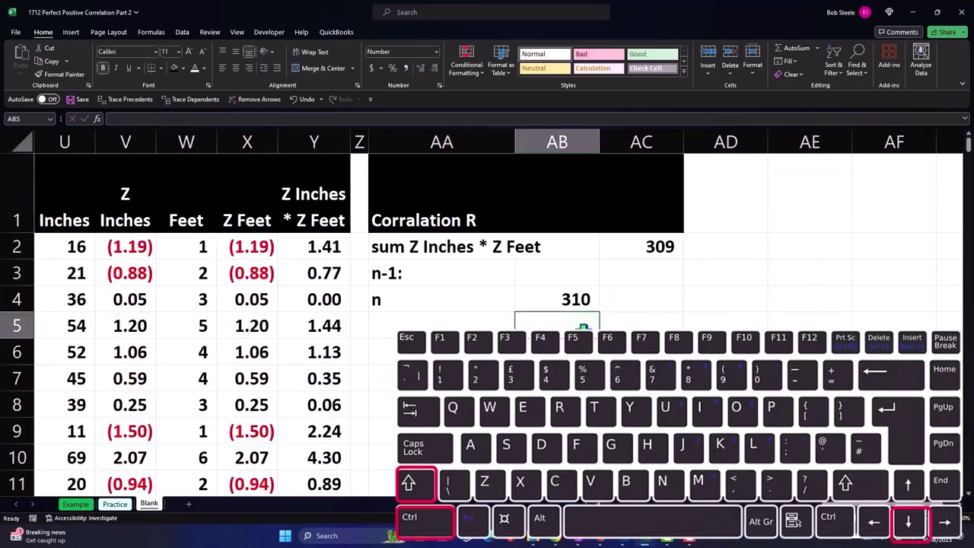
{"action": "key", "text": "Left"}
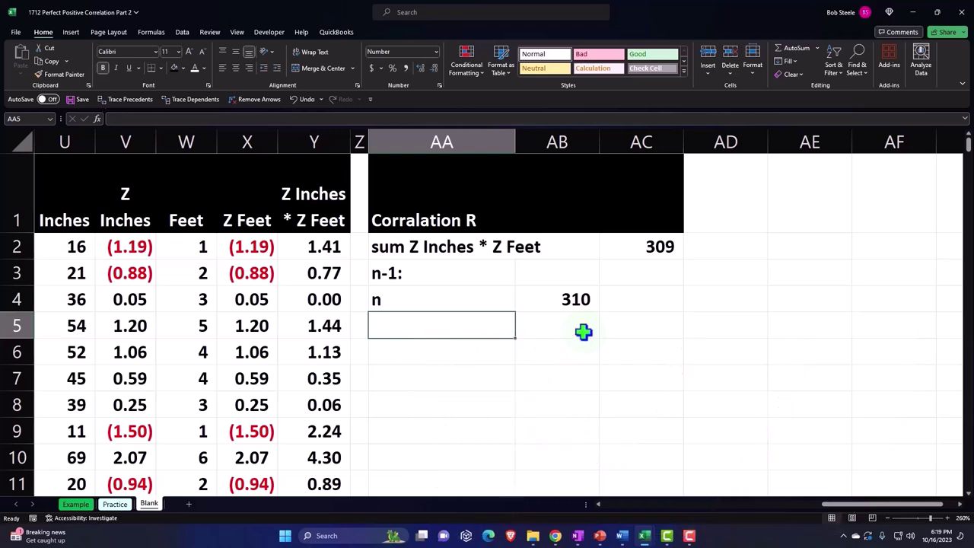
{"action": "type", "text": "l"}
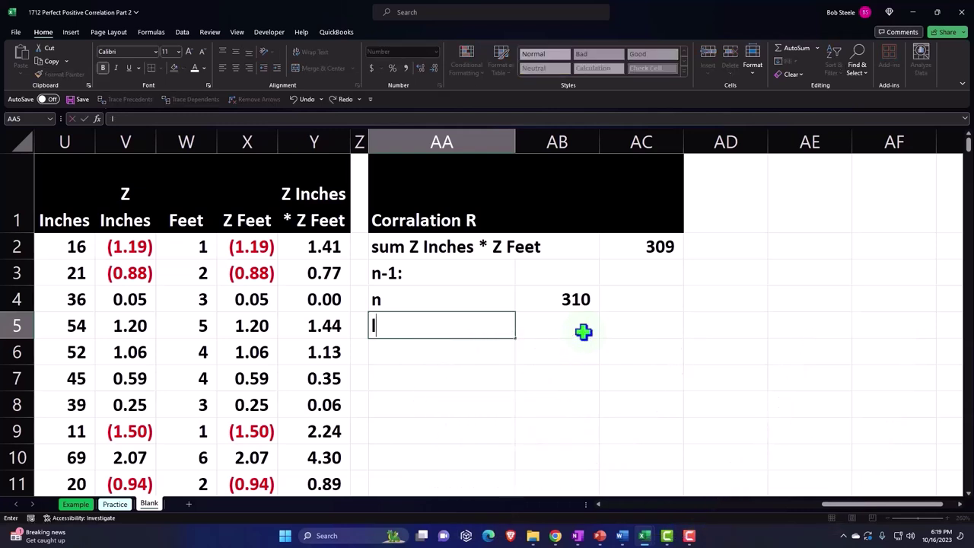
{"action": "type", "text": "e"}
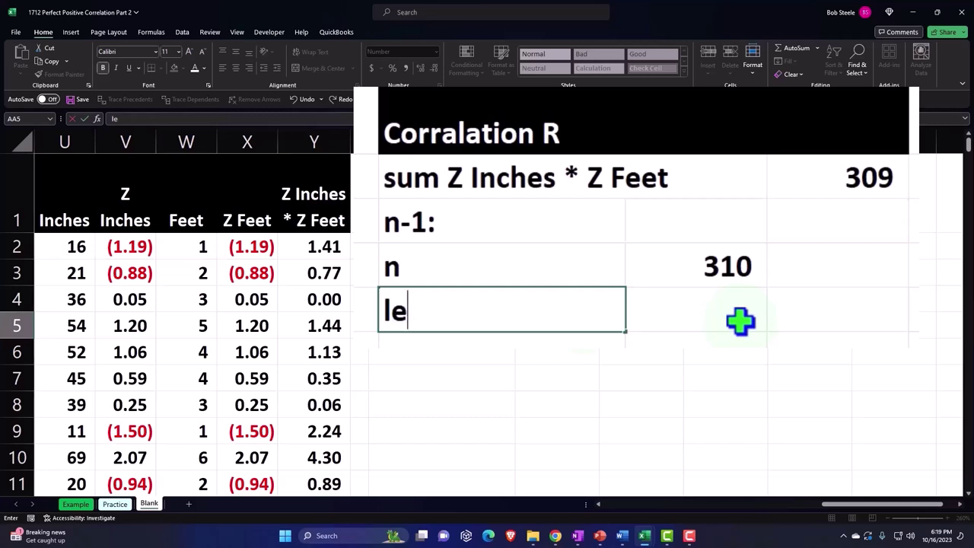
{"action": "type", "text": "ss"}
{"action": "type", "text": " 1"}
{"action": "key", "text": "Return"}
{"action": "left_click", "coordinate": [741, 321]}
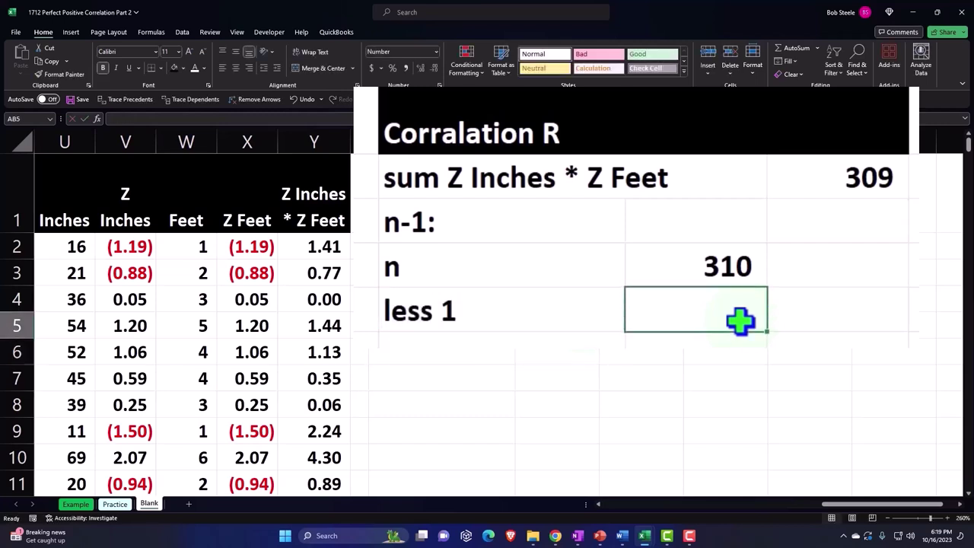
{"action": "type", "text": "1"}
{"action": "key", "text": "Return"}
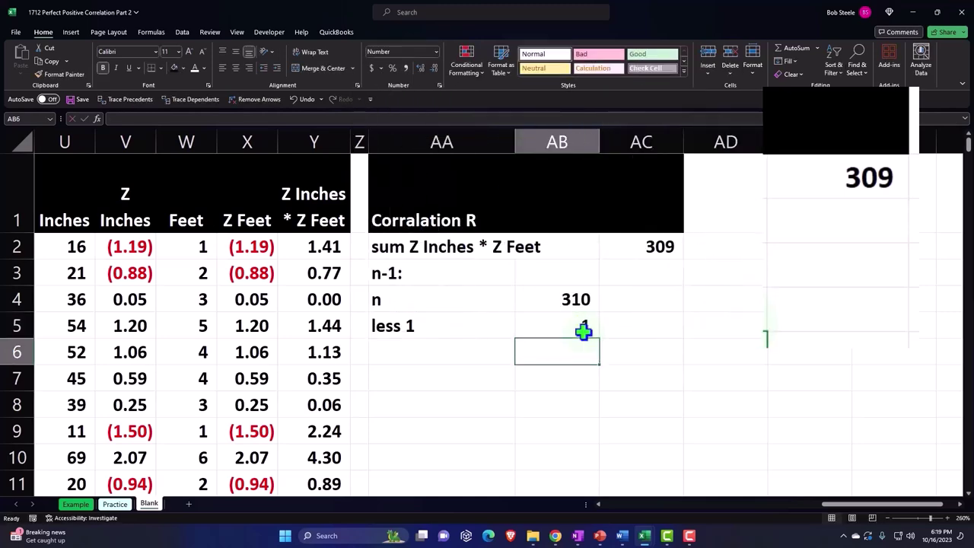
{"action": "key", "text": "Left"}
{"action": "key", "text": "Left"}
{"action": "key", "text": "Left"}
{"action": "key", "text": "Left"}
{"action": "key", "text": "Left"}
{"action": "key", "text": "Left"}
{"action": "key", "text": "Left"}
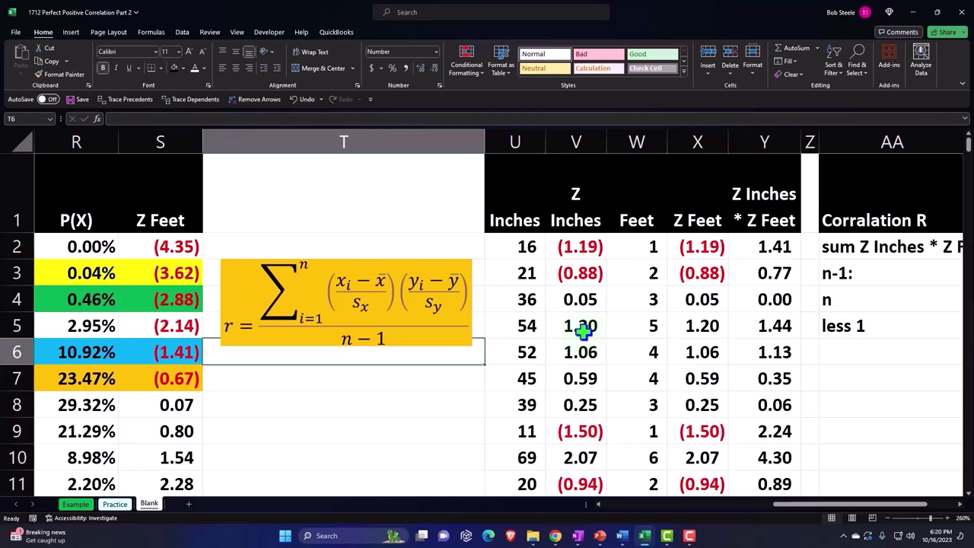
{"action": "key", "text": "Right"}
{"action": "key", "text": "Right"}
{"action": "key", "text": "Right"}
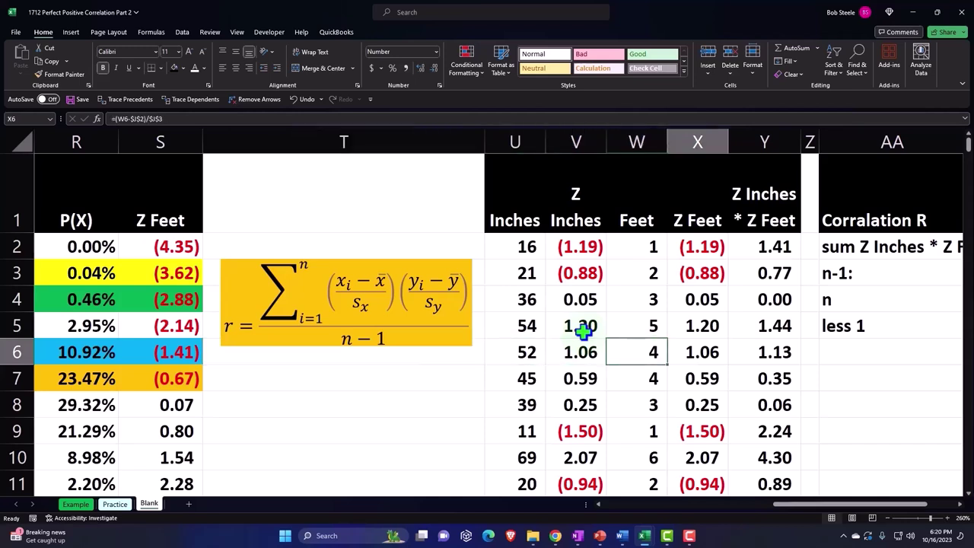
{"action": "key", "text": "Right"}
{"action": "key", "text": "Right"}
{"action": "key", "text": "Right"}
{"action": "key", "text": "Right"}
{"action": "key", "text": "Right"}
{"action": "key", "text": "Up"}
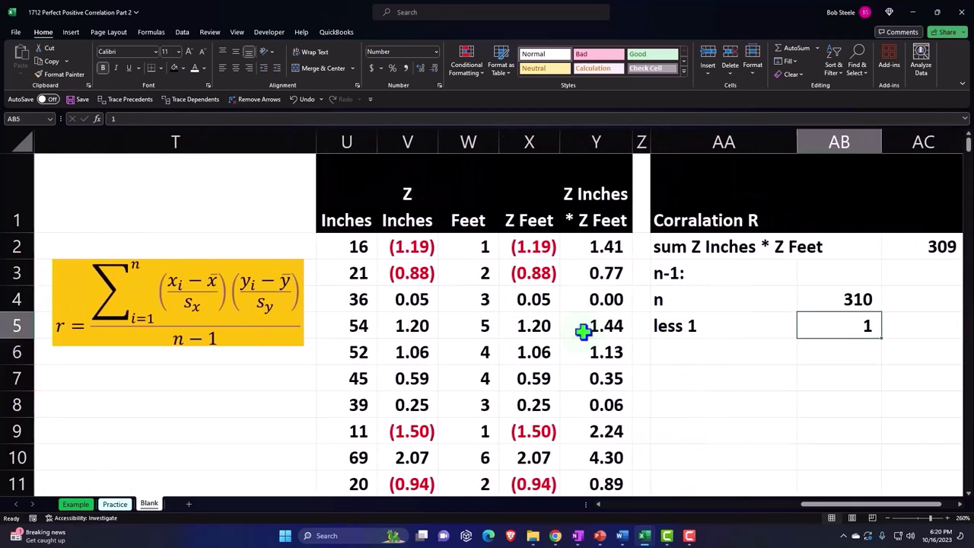
{"action": "left_click", "coordinate": [129, 67]}
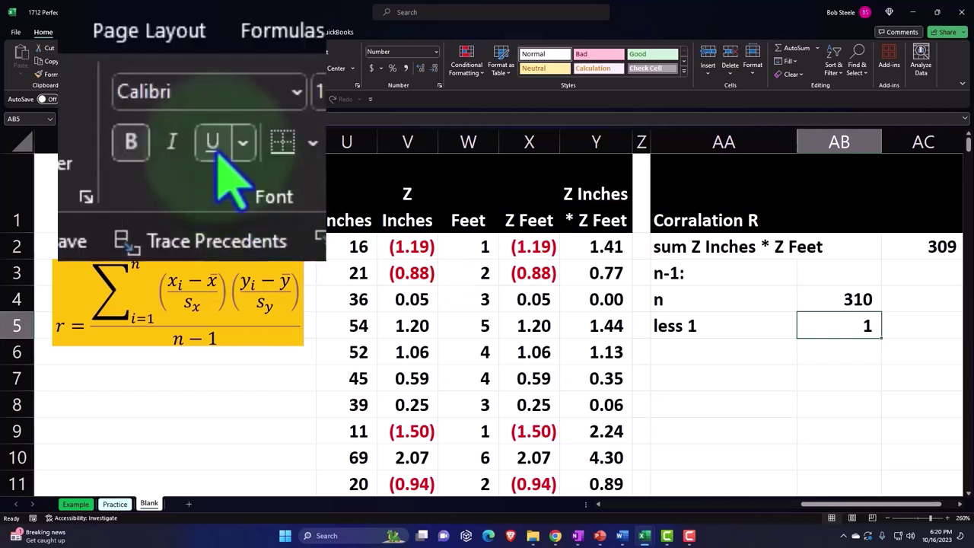
{"action": "left_click", "coordinate": [692, 350]}
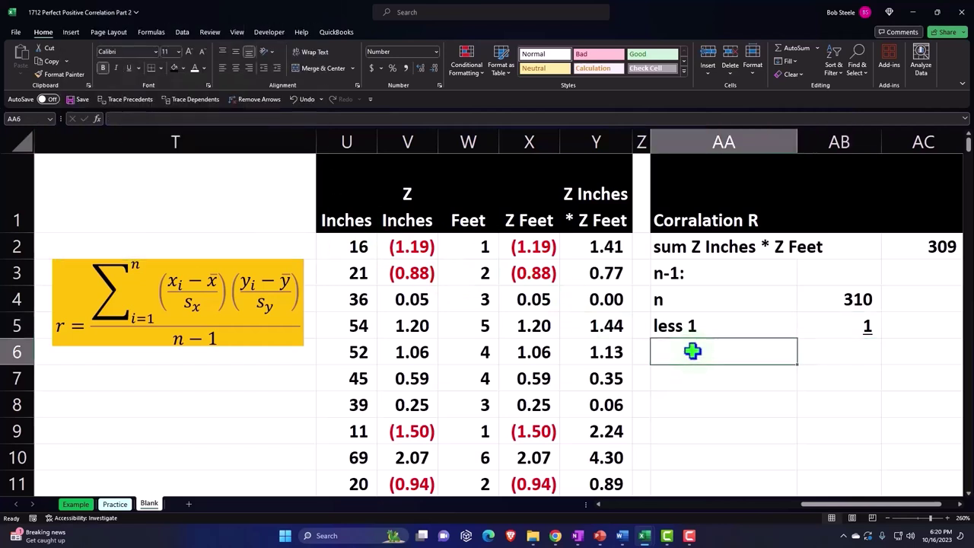
- Label AA6 'n-1:' and enter a first subtraction formula beside it
{"action": "type", "text": "n-1:"}
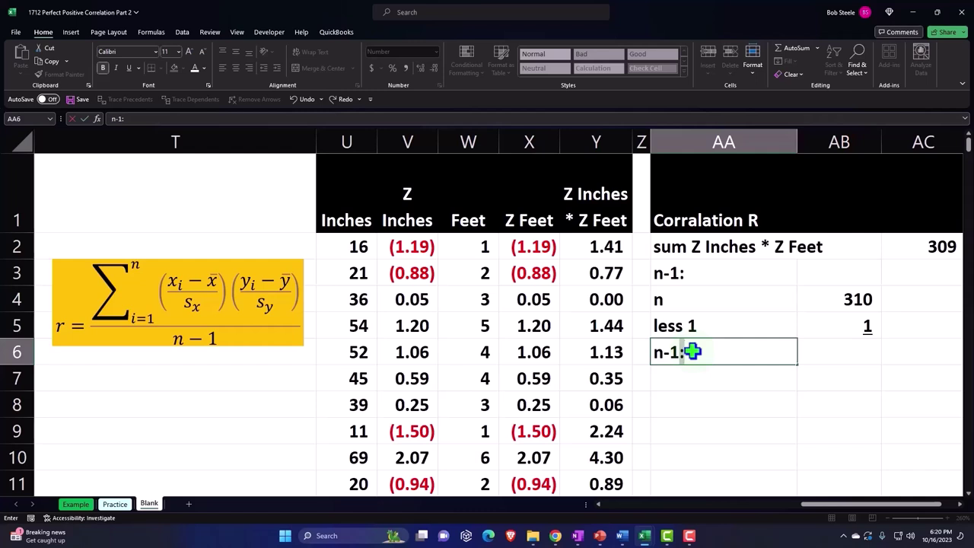
{"action": "key", "text": "Tab"}
{"action": "key", "text": "Tab"}
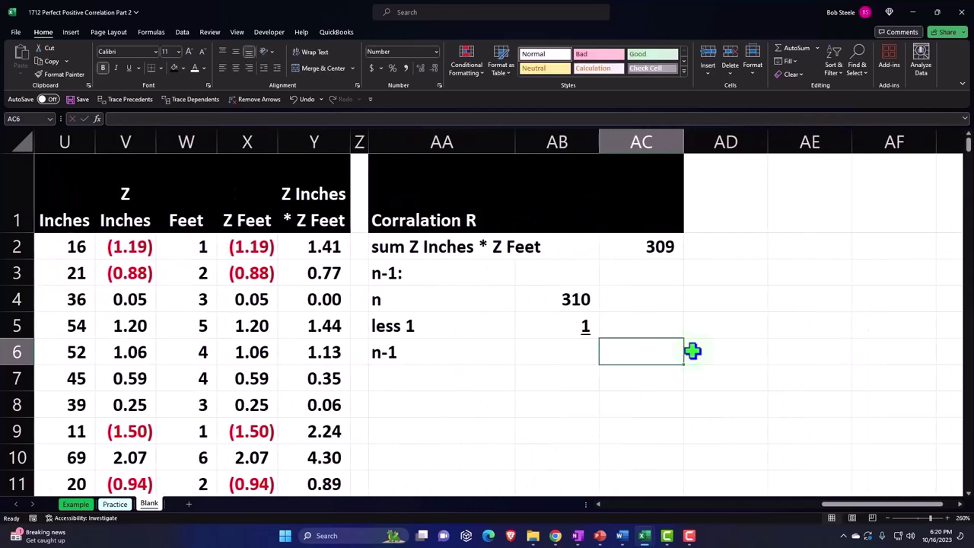
{"action": "type", "text": "="}
{"action": "key", "text": "Up"}
{"action": "key", "text": "Up"}
{"action": "key", "text": "Left"}
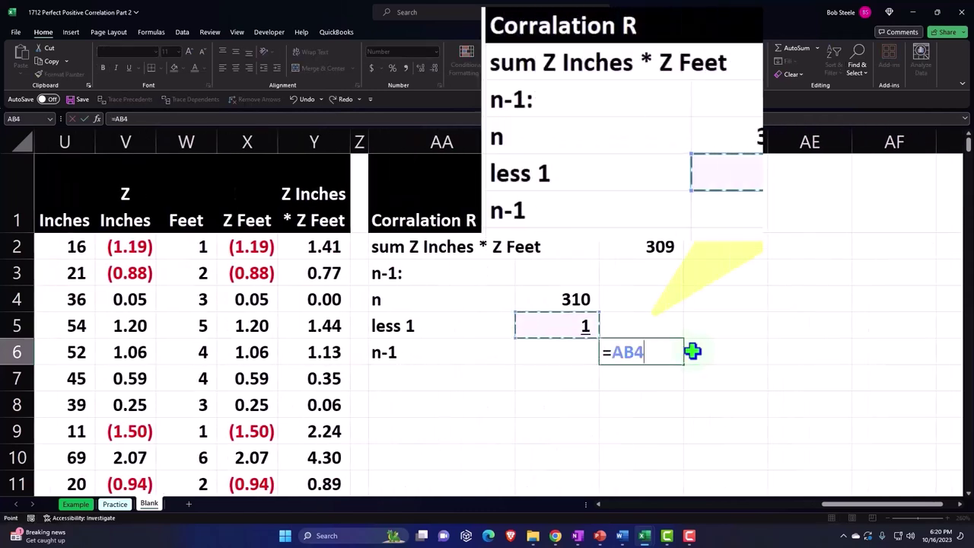
{"action": "type", "text": "-"}
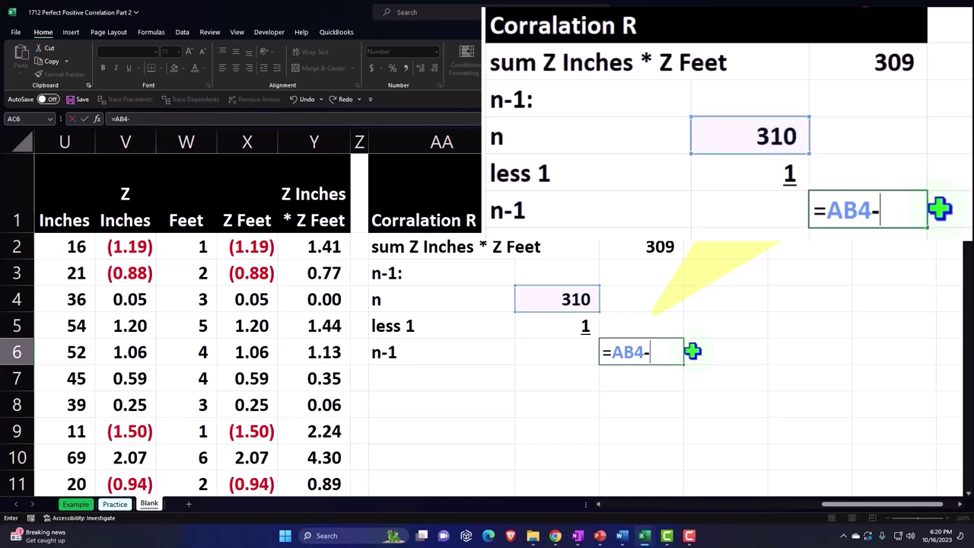
{"action": "key", "text": "Left"}
{"action": "key", "text": "Return"}
- Enter the n-1 formula in AC6 subtracting less 1 (AB5) from n (AB4), giving 309
{"action": "key", "text": "Up"}
{"action": "key", "text": "Right"}
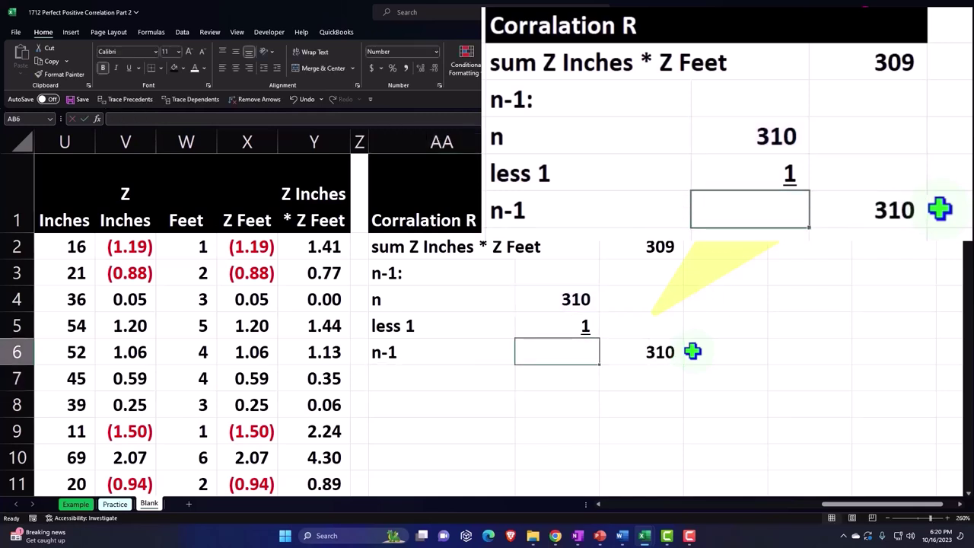
{"action": "key", "text": "Up"}
{"action": "key", "text": "Down"}
{"action": "key", "text": "Right"}
{"action": "type", "text": "="}
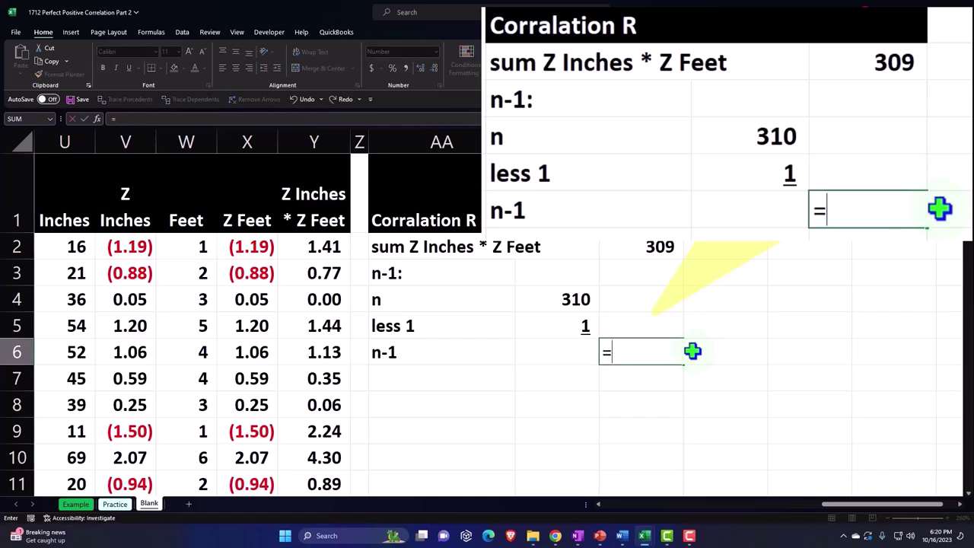
{"action": "key", "text": "Down"}
{"action": "key", "text": "Up"}
{"action": "key", "text": "Up"}
{"action": "key", "text": "Up"}
{"action": "key", "text": "Left"}
{"action": "type", "text": "-"}
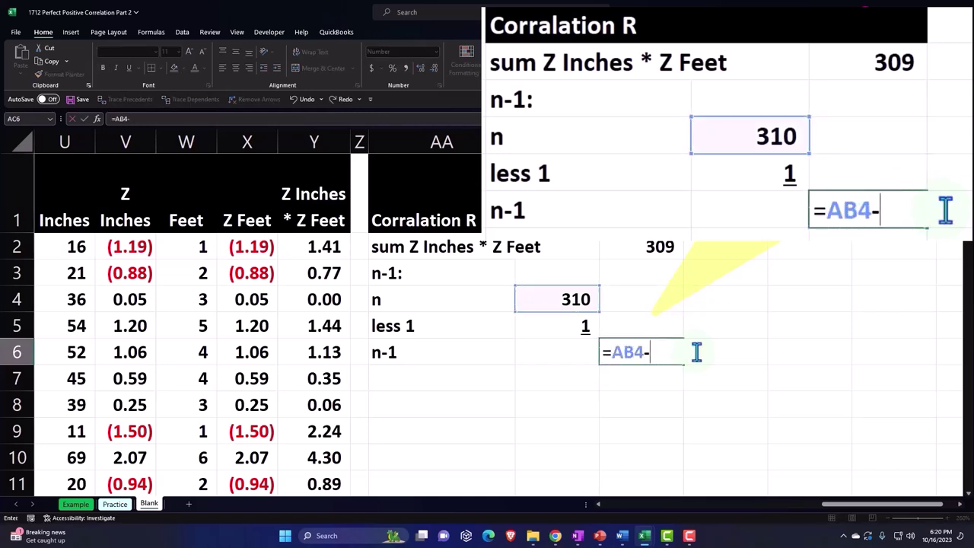
{"action": "key", "text": "Up"}
{"action": "key", "text": "Left"}
{"action": "key", "text": "Return"}
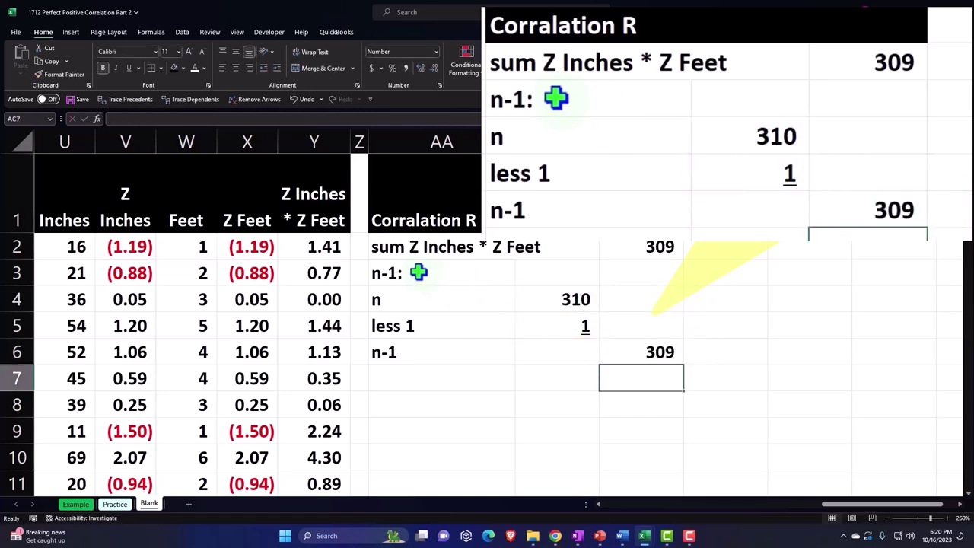
{"action": "left_click_drag", "start_coordinate": [415, 272], "coordinate": [406, 346]}
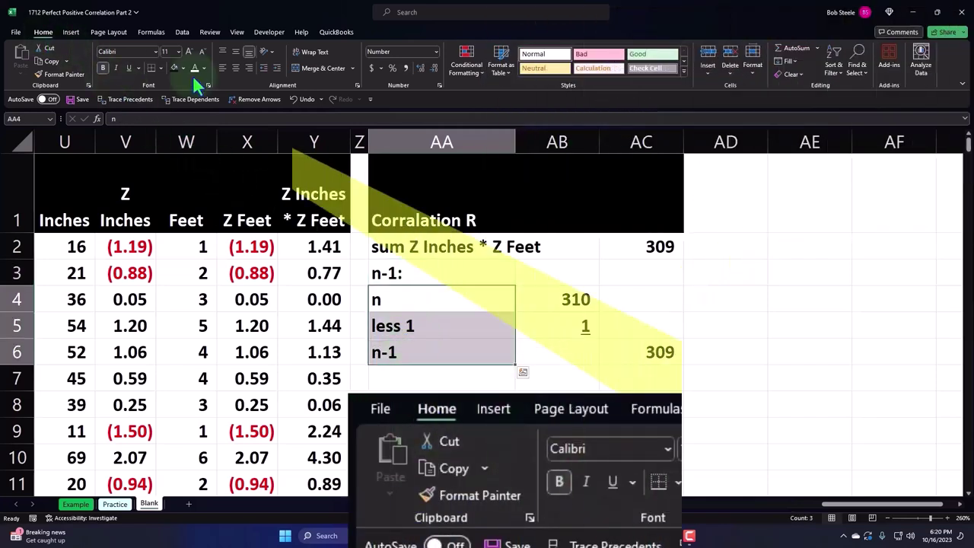
- Indent the n, less 1 and n-1 labels, indent n-1 once more, and add 'R-corralation' in AA7
{"action": "left_click", "coordinate": [275, 68]}
{"action": "left_click", "coordinate": [426, 354]}
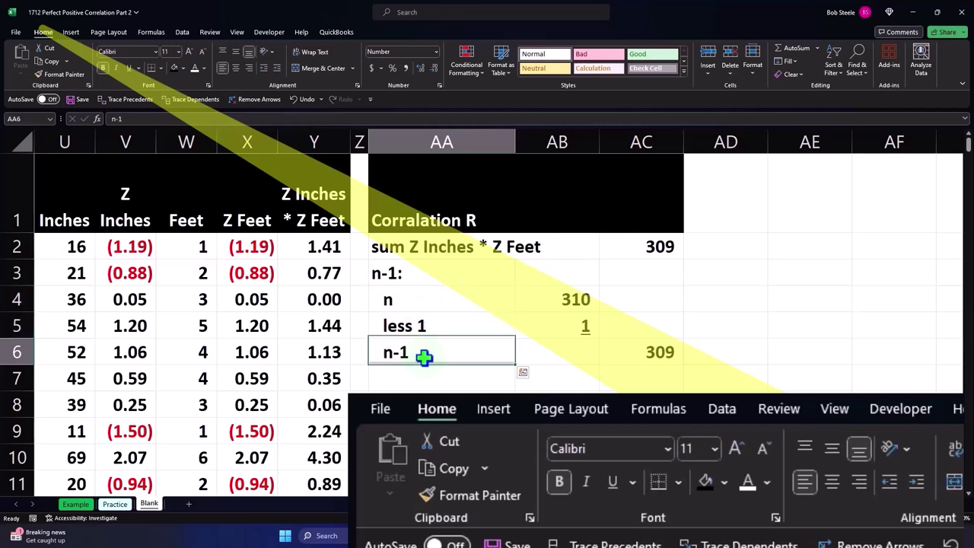
{"action": "left_click", "coordinate": [277, 69]}
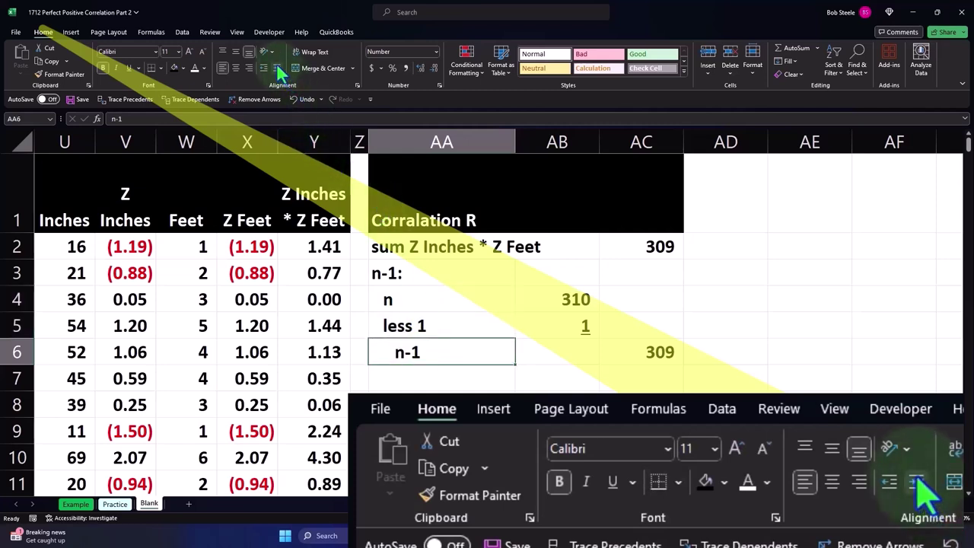
{"action": "left_click", "coordinate": [414, 379]}
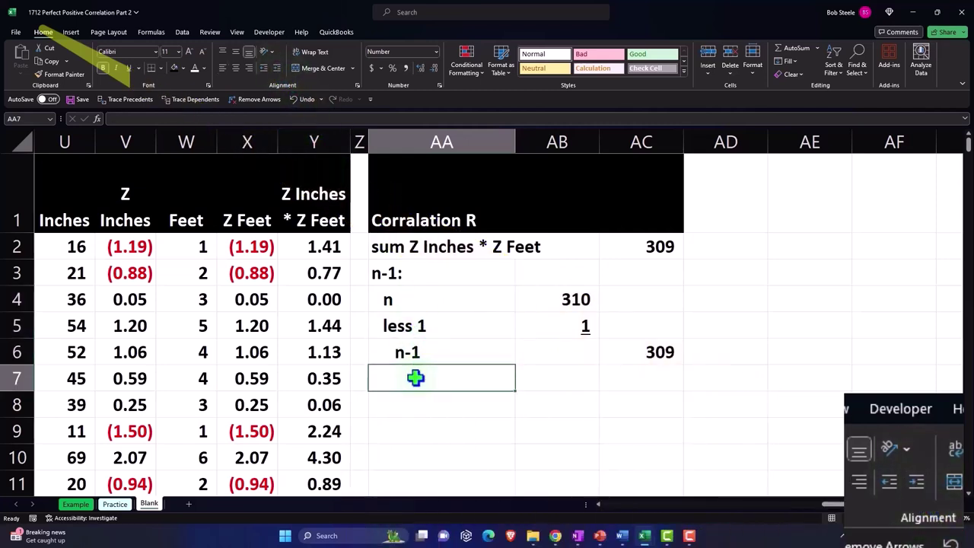
{"action": "type", "text": "R-"}
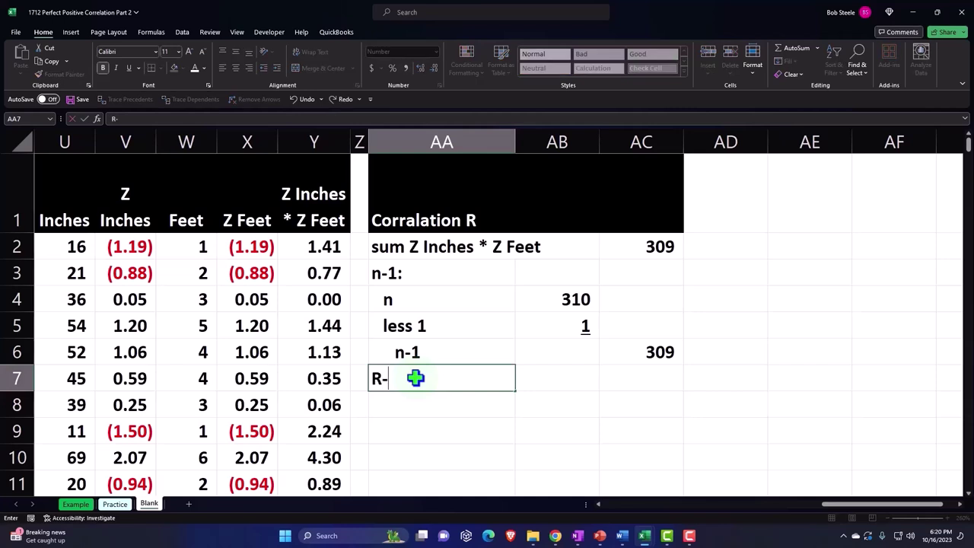
{"action": "type", "text": "corralat"}
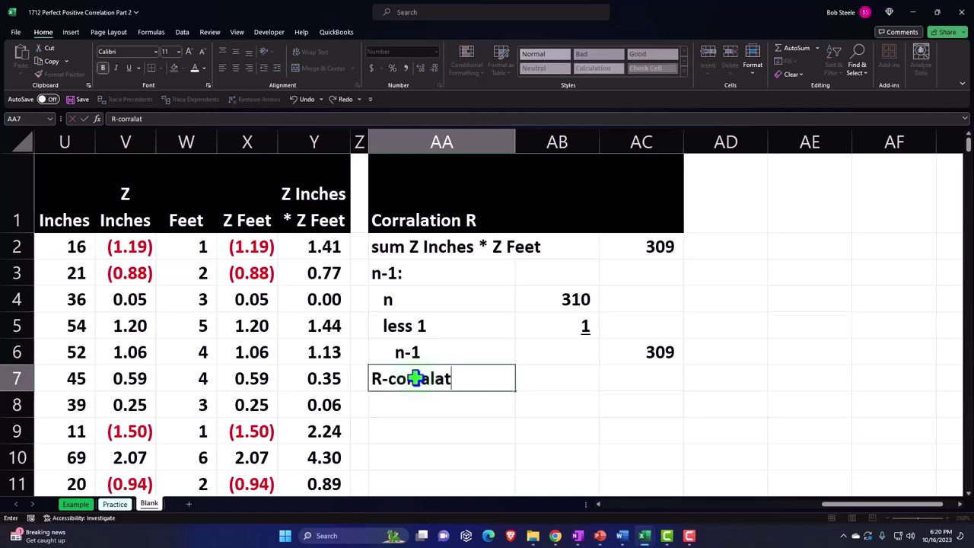
{"action": "key", "text": "Tab"}
{"action": "key", "text": "Tab"}
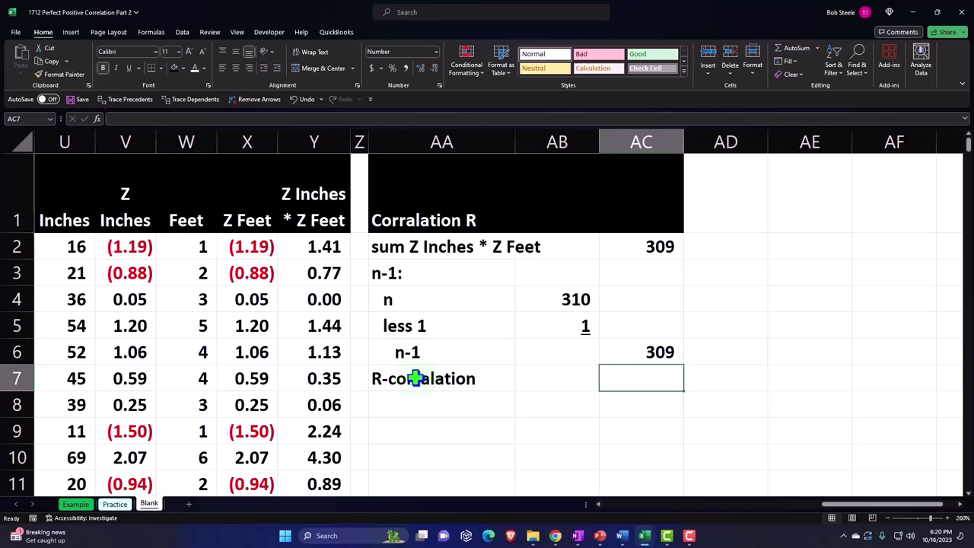
- Enter =AC2/AC6 in AC7 and display the result with two decimals as 1.00
{"action": "type", "text": "="}
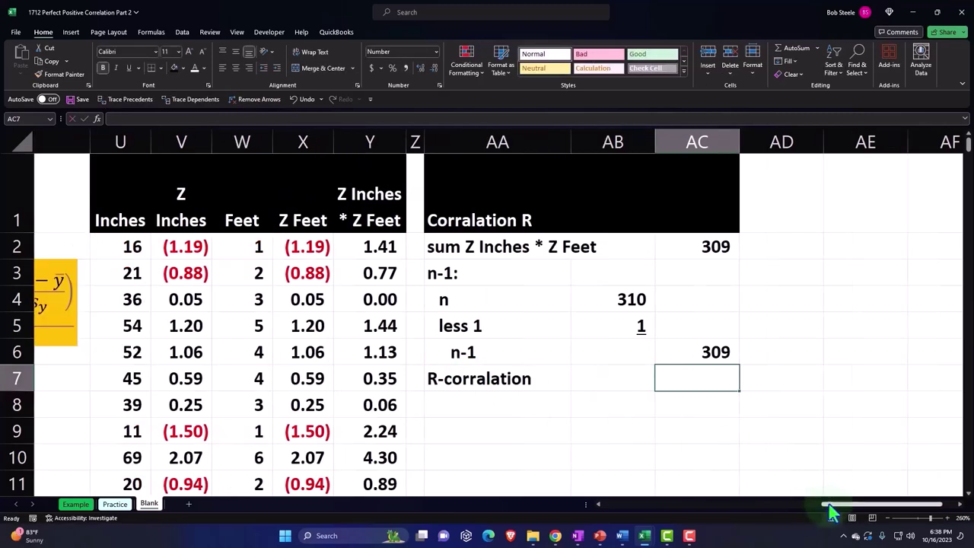
{"action": "left_click_drag", "start_coordinate": [830, 506], "coordinate": [811, 506]}
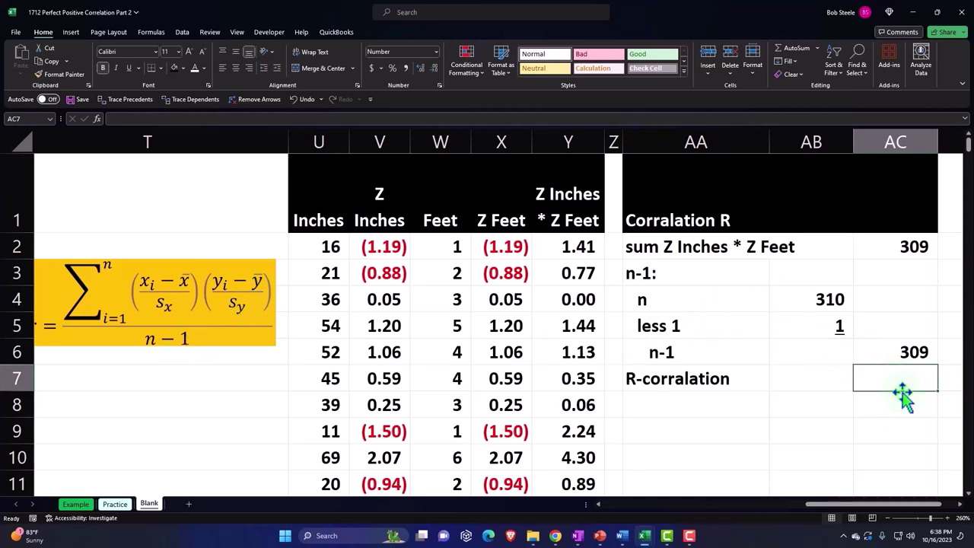
{"action": "type", "text": "="}
{"action": "key", "text": "Up"}
{"action": "key", "text": "Up"}
{"action": "key", "text": "Up"}
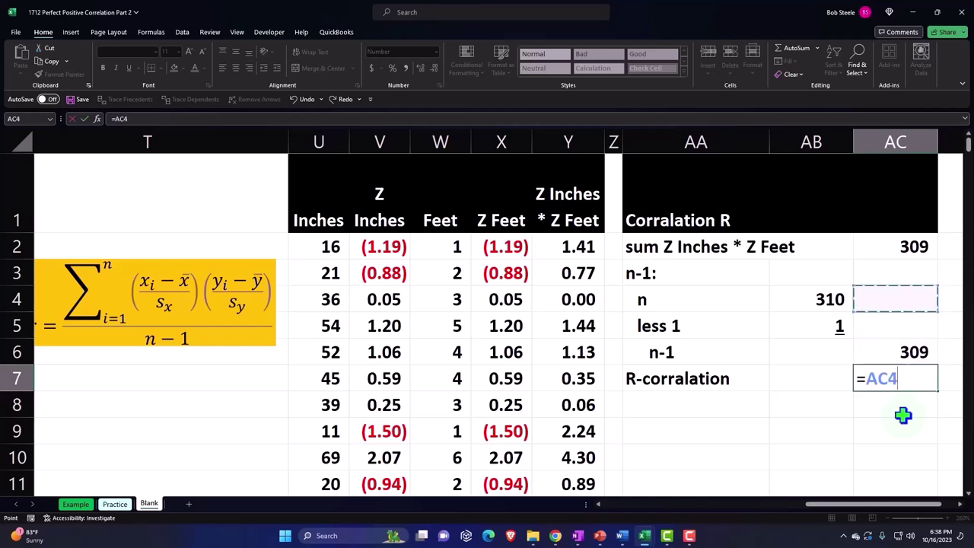
{"action": "key", "text": "Up"}
{"action": "key", "text": "Up"}
{"action": "type", "text": "/"}
{"action": "key", "text": "Up"}
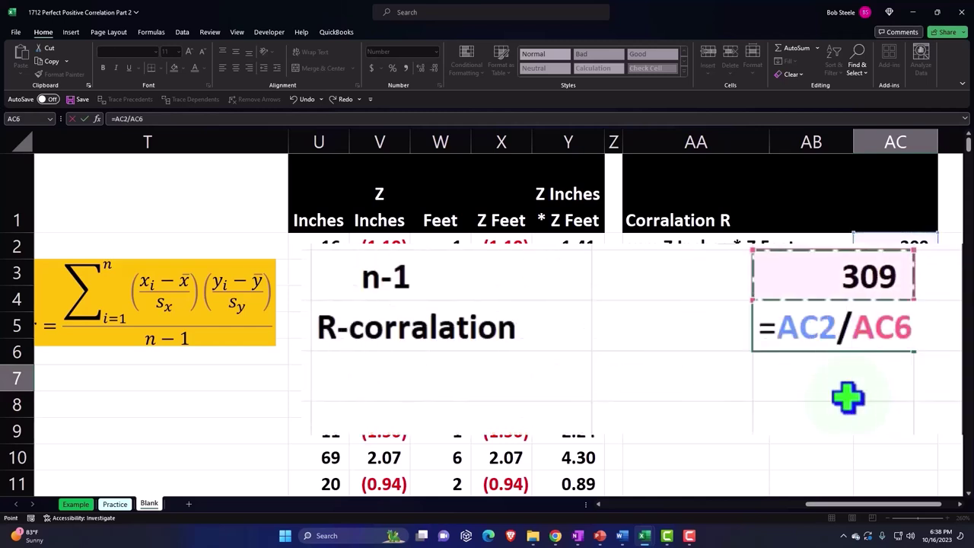
{"action": "key", "text": "Return"}
{"action": "key", "text": "Up"}
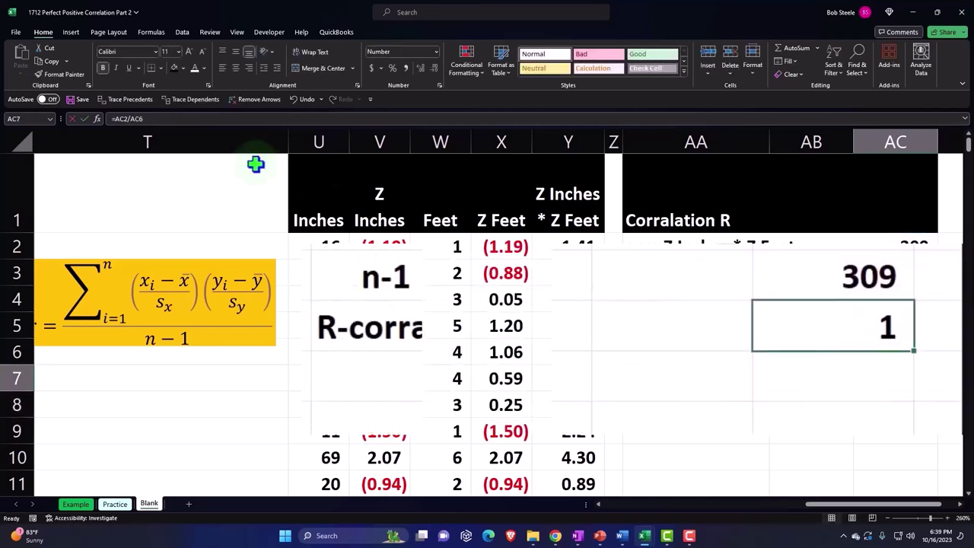
{"action": "left_click", "coordinate": [420, 68]}
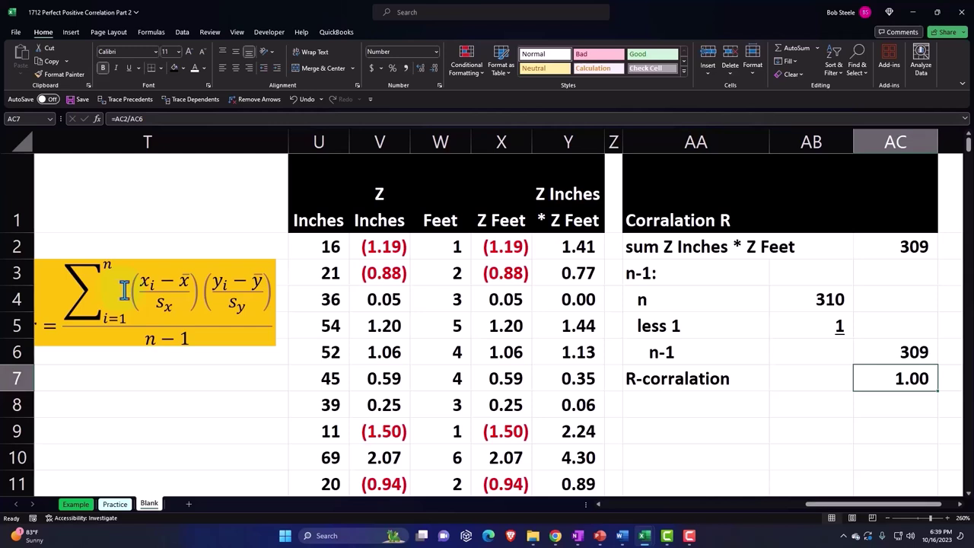
- Review the Z Inches, product and COUNT formulas and the n-1 and R results
{"action": "left_click", "coordinate": [361, 246]}
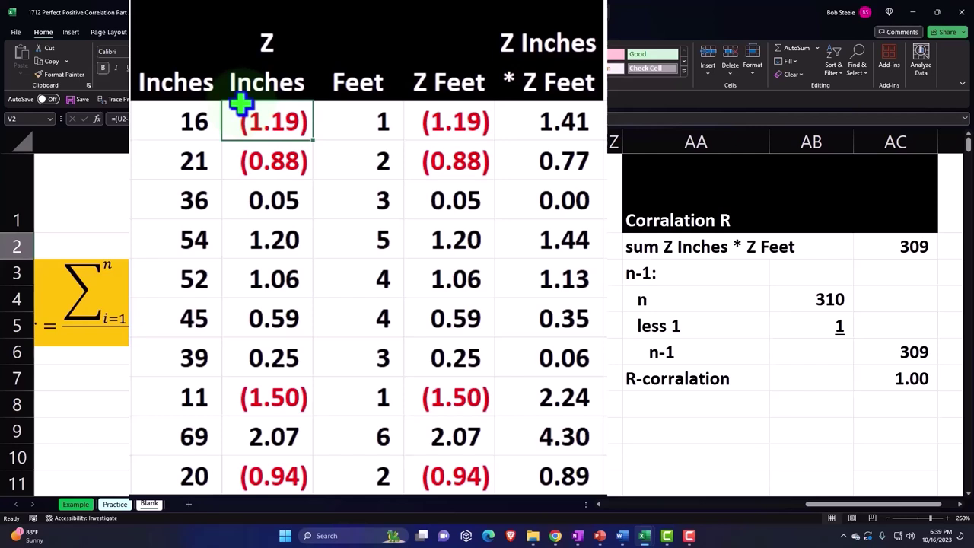
{"action": "key", "text": "Right"}
{"action": "key", "text": "Right"}
{"action": "key", "text": "Right"}
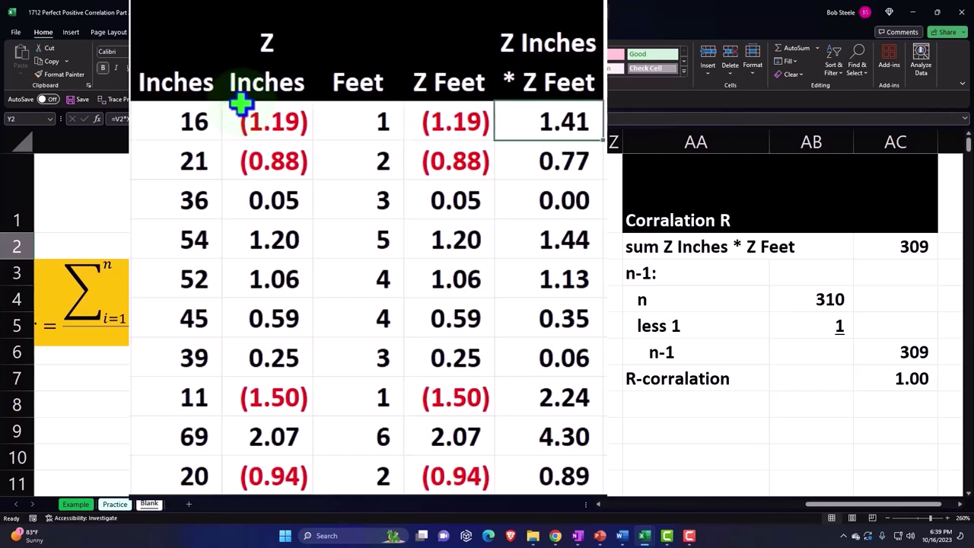
{"action": "key", "text": "Right"}
{"action": "key", "text": "Right"}
{"action": "key", "text": "Right"}
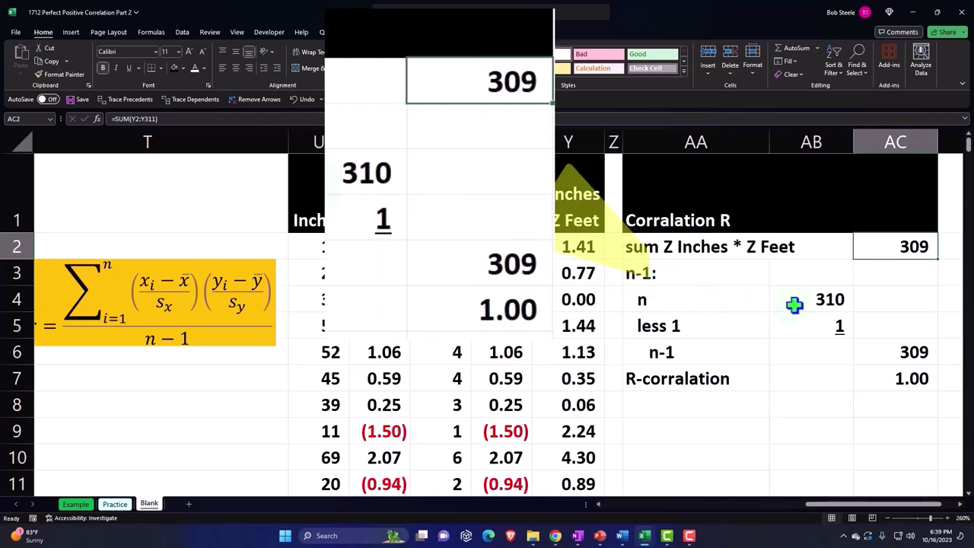
{"action": "left_click", "coordinate": [792, 305]}
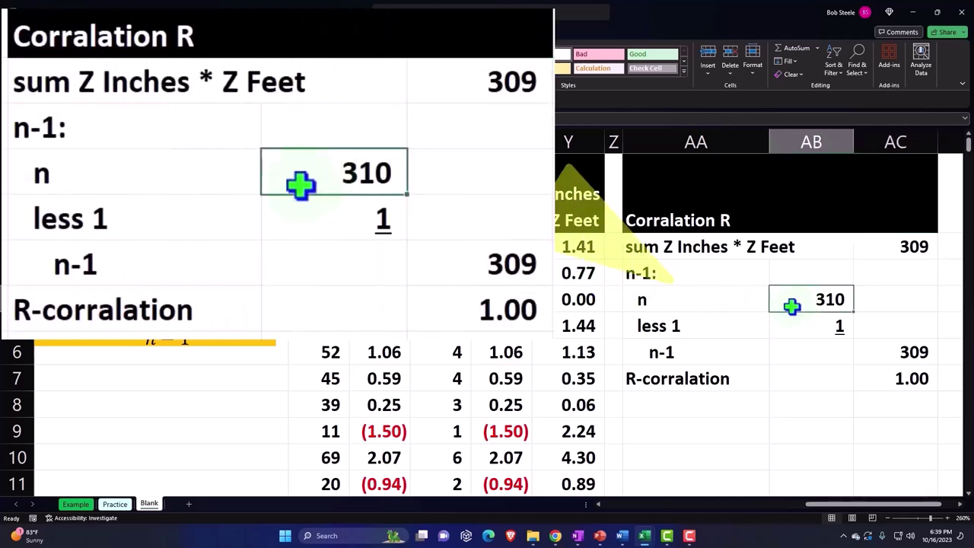
{"action": "double_click", "coordinate": [790, 303]}
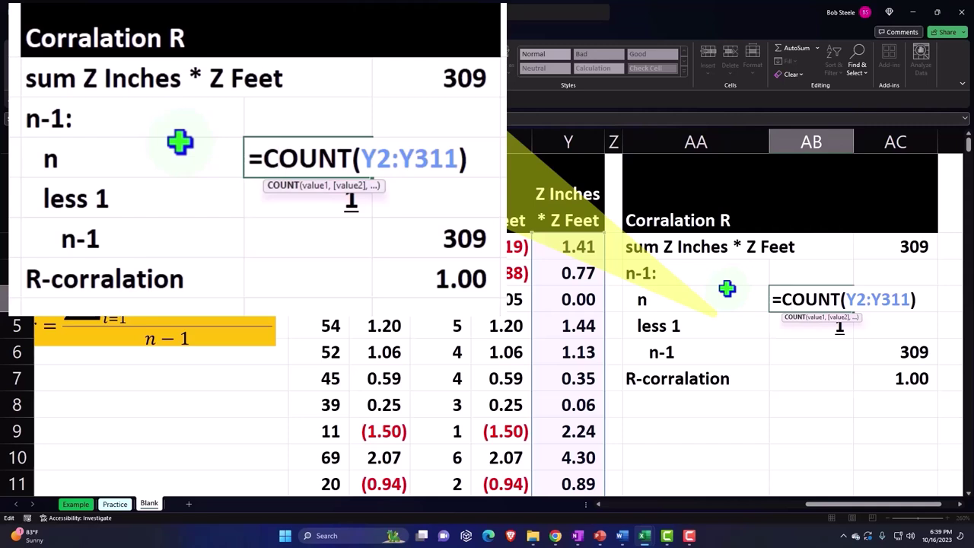
{"action": "key", "text": "Return"}
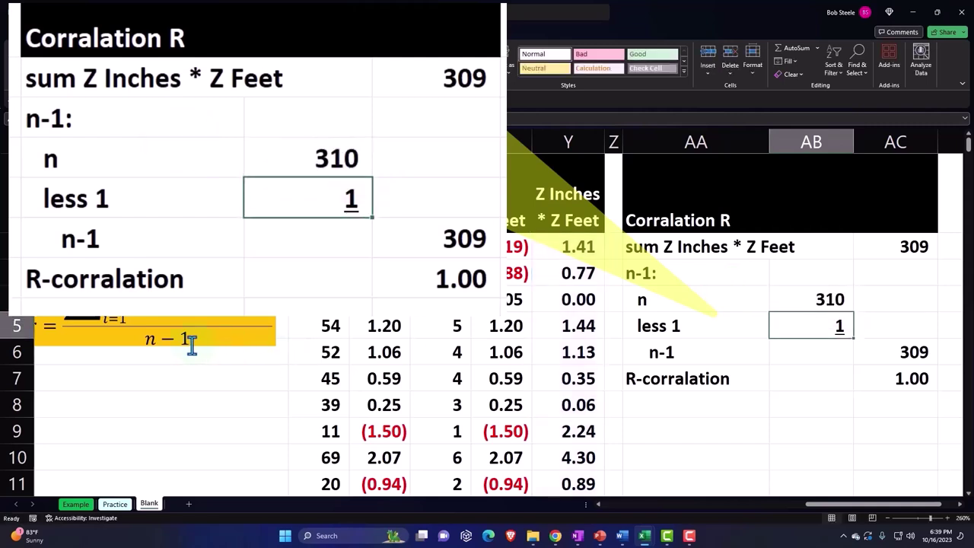
{"action": "key", "text": "Down"}
{"action": "key", "text": "Right"}
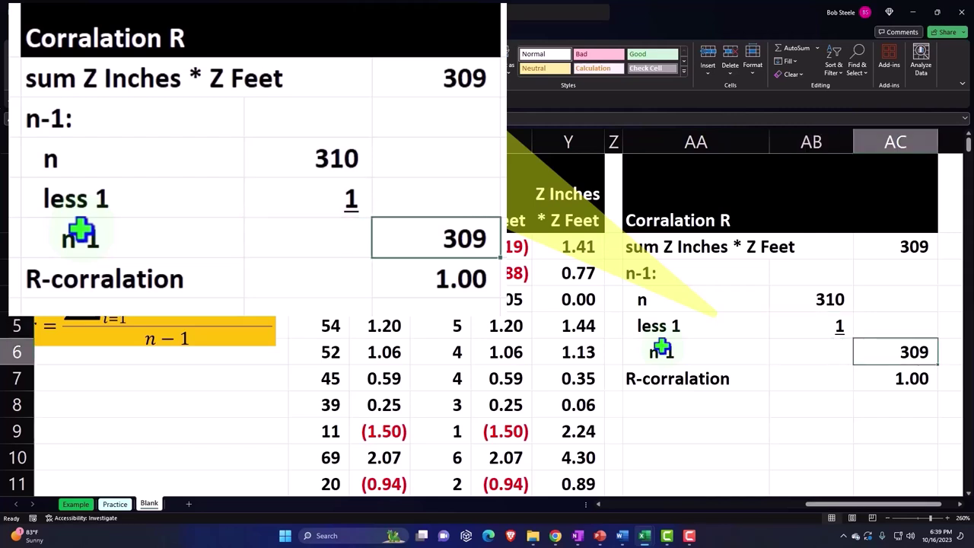
{"action": "key", "text": "Down"}
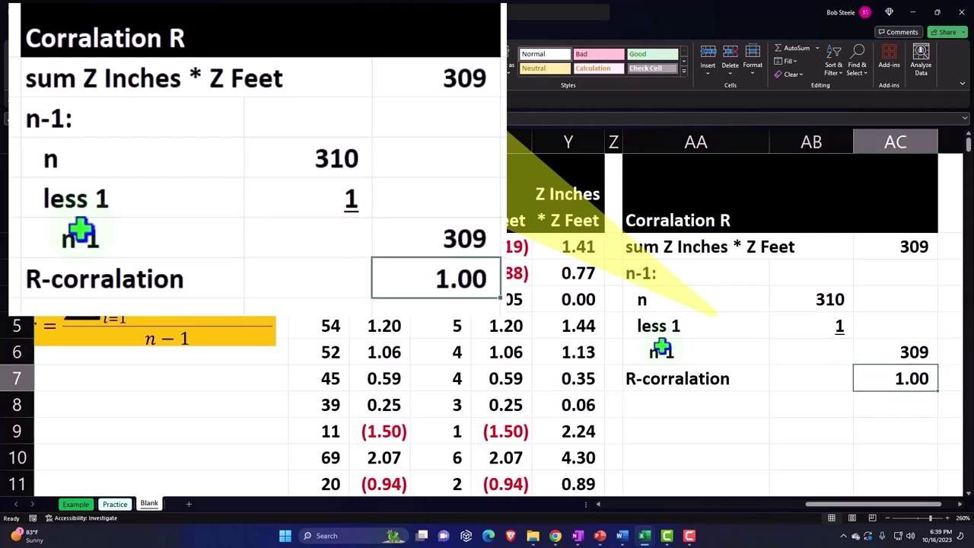
{"action": "left_click", "coordinate": [882, 352]}
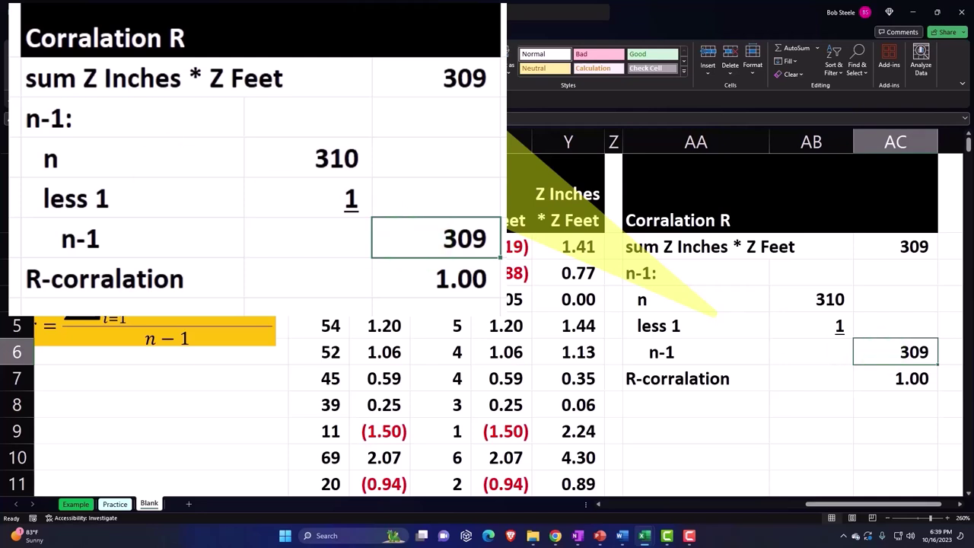
- Narrow column AD into a thin spacer and select AE1 for the next output
{"action": "left_click", "coordinate": [751, 268]}
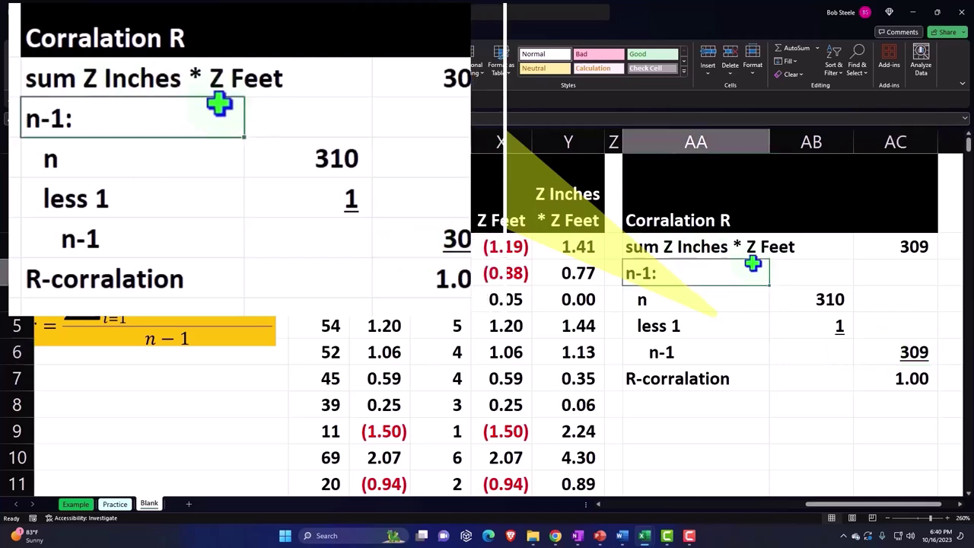
{"action": "key", "text": "Right"}
{"action": "key", "text": "Right"}
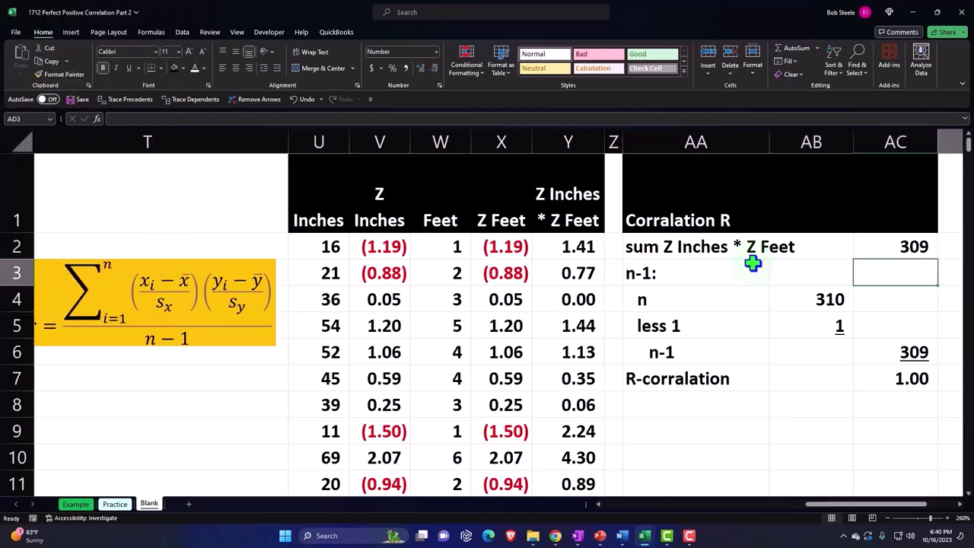
{"action": "key", "text": "Right"}
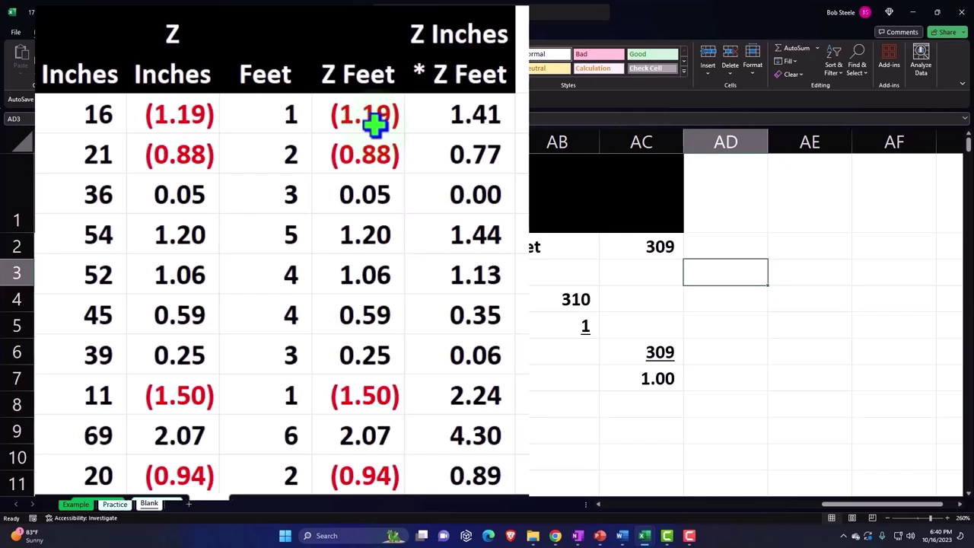
{"action": "left_click_drag", "start_coordinate": [183, 114], "coordinate": [181, 196]}
{"action": "left_click_drag", "start_coordinate": [358, 114], "coordinate": [345, 209]}
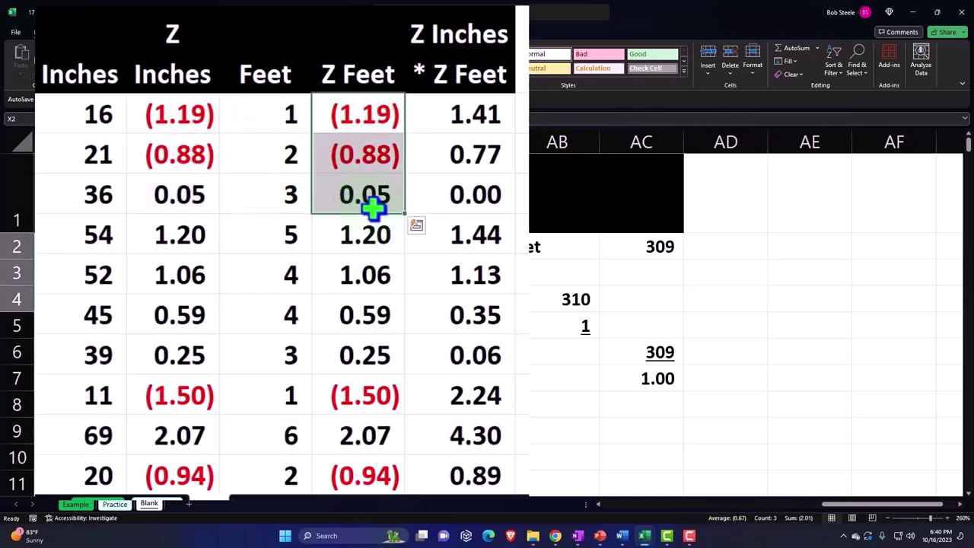
{"action": "left_click", "coordinate": [538, 315]}
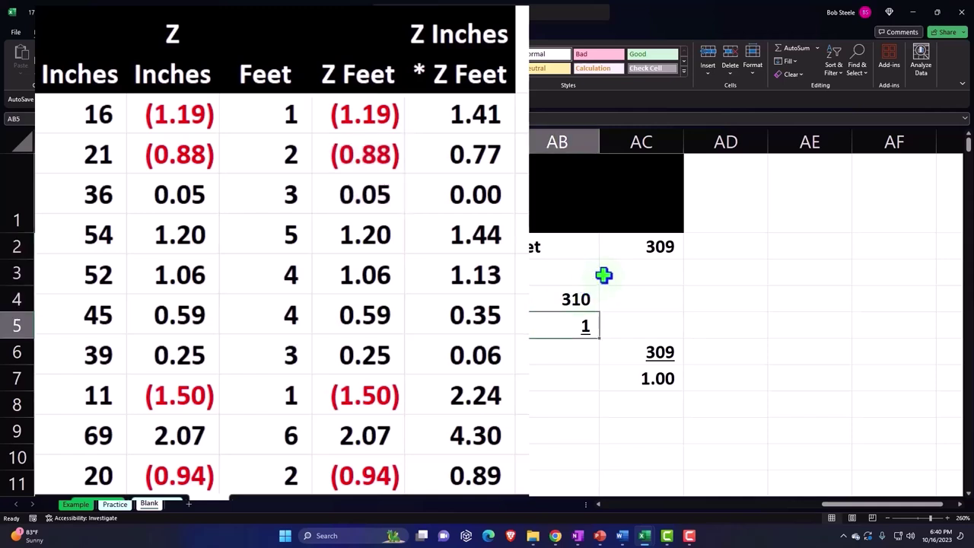
{"action": "left_click_drag", "start_coordinate": [767, 147], "coordinate": [693, 148]}
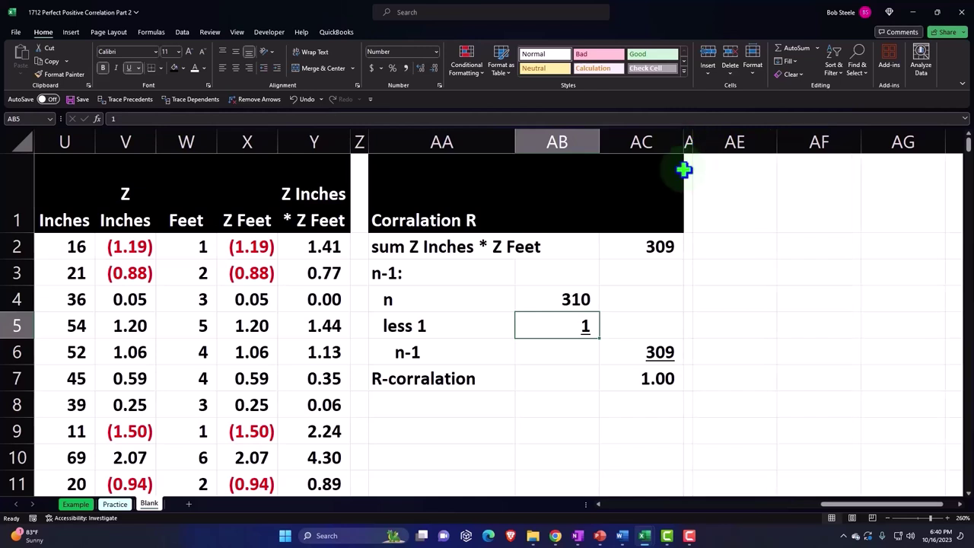
{"action": "left_click", "coordinate": [745, 197]}
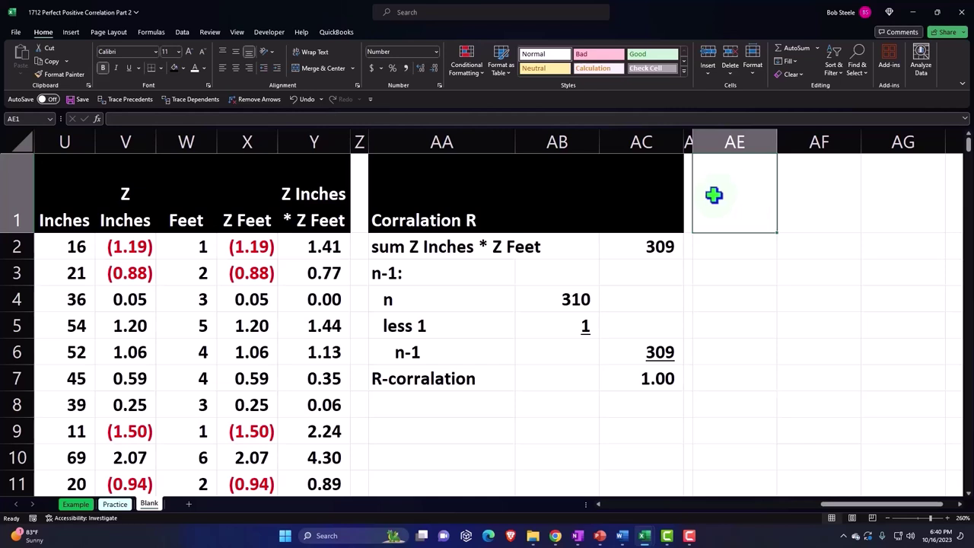
- Start the Data Analysis Correlation tool with input range $E$1:$F$311
{"action": "left_click", "coordinate": [182, 32]}
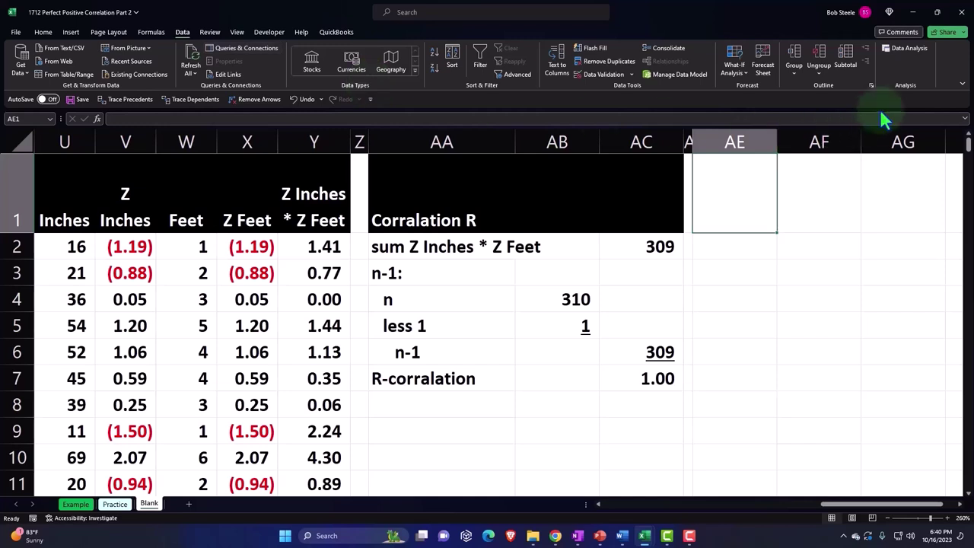
{"action": "left_click", "coordinate": [905, 53]}
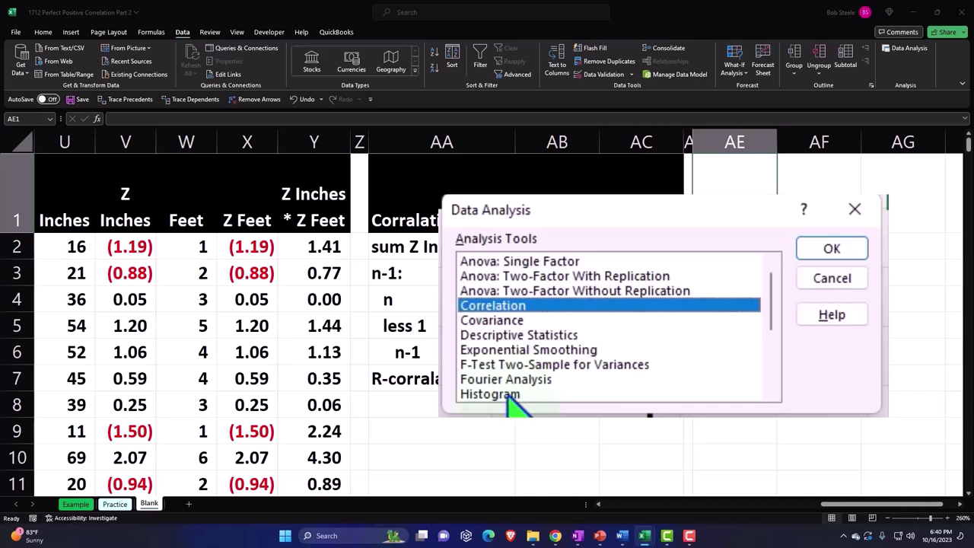
{"action": "left_click", "coordinate": [823, 256]}
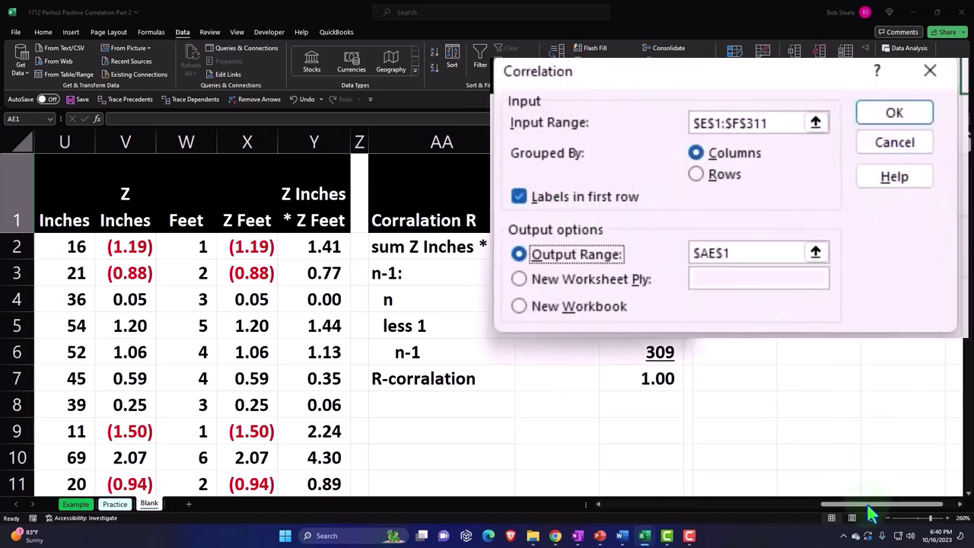
{"action": "left_click", "coordinate": [815, 123]}
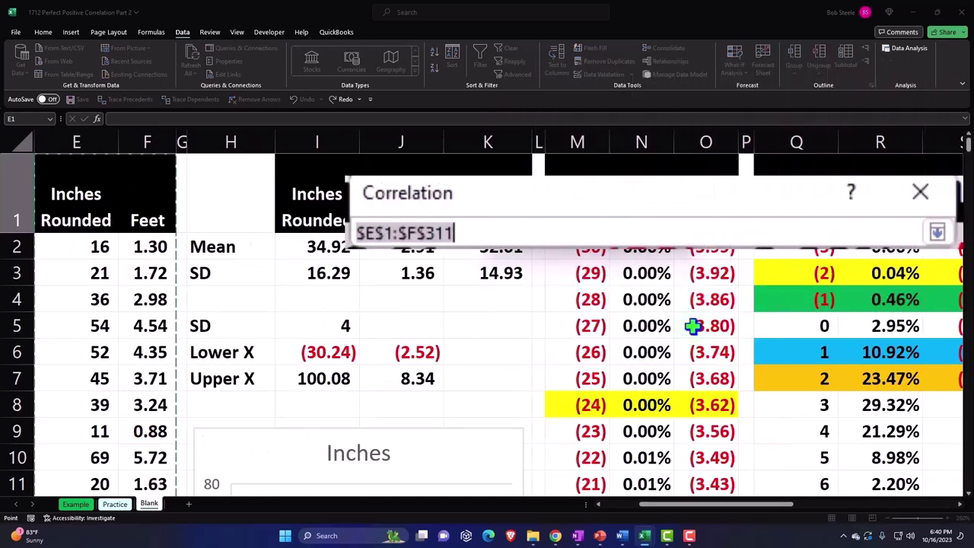
{"action": "key", "text": "BackSpace"}
{"action": "mouse_move", "coordinate": [751, 504]}
{"action": "left_mouse_down"}
{"action": "mouse_move", "coordinate": [725, 517]}
{"action": "mouse_move", "coordinate": [665, 513]}
{"action": "left_mouse_up"}
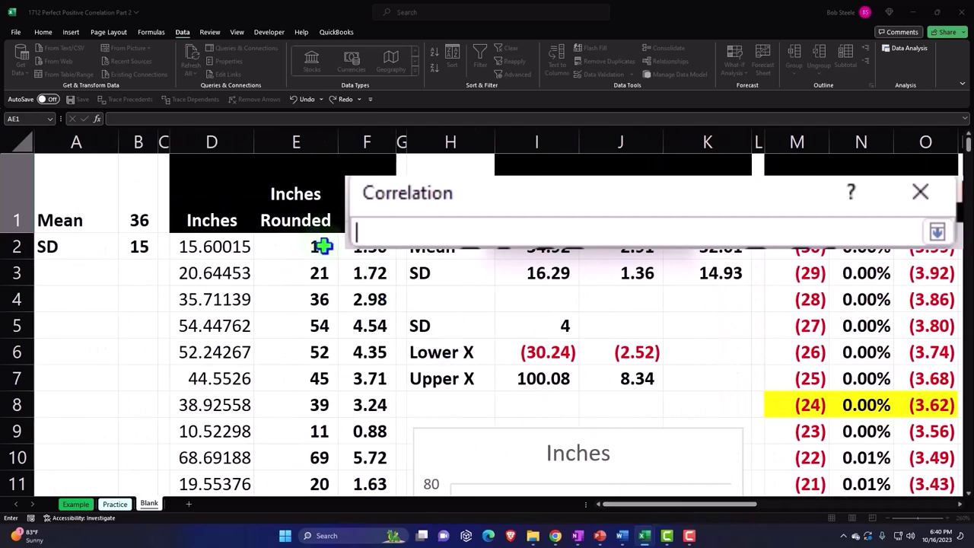
{"action": "left_click_drag", "start_coordinate": [312, 217], "coordinate": [344, 216]}
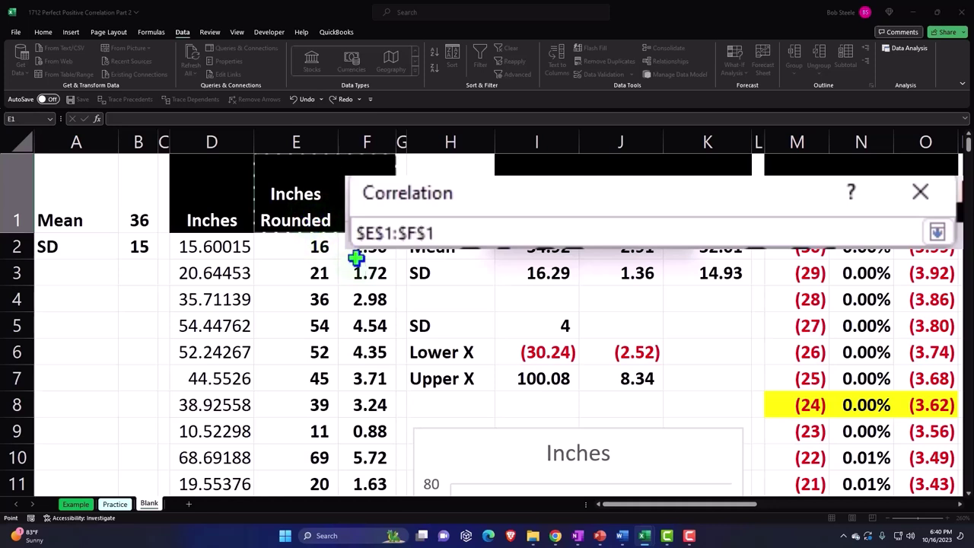
{"action": "key", "text": "ctrl+shift+Down"}
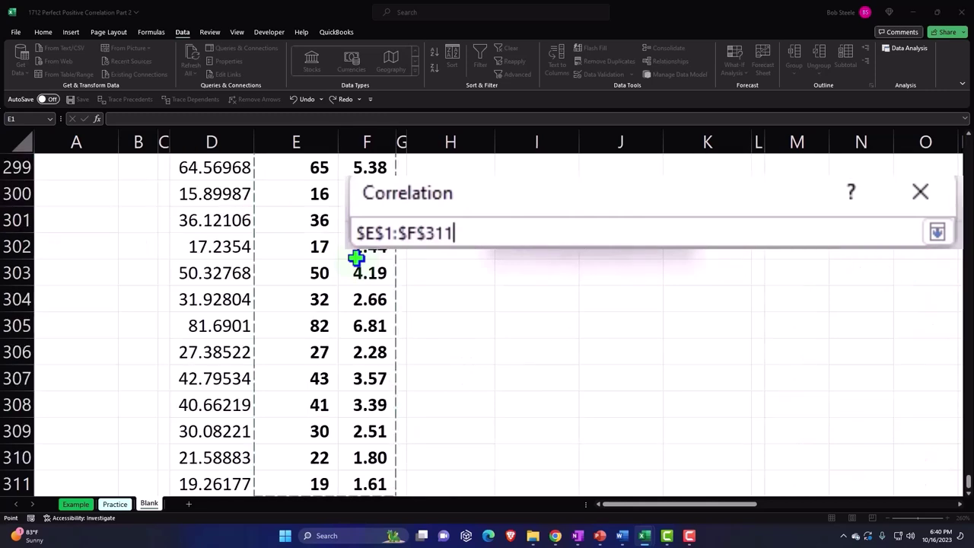
{"action": "key", "text": "Return"}
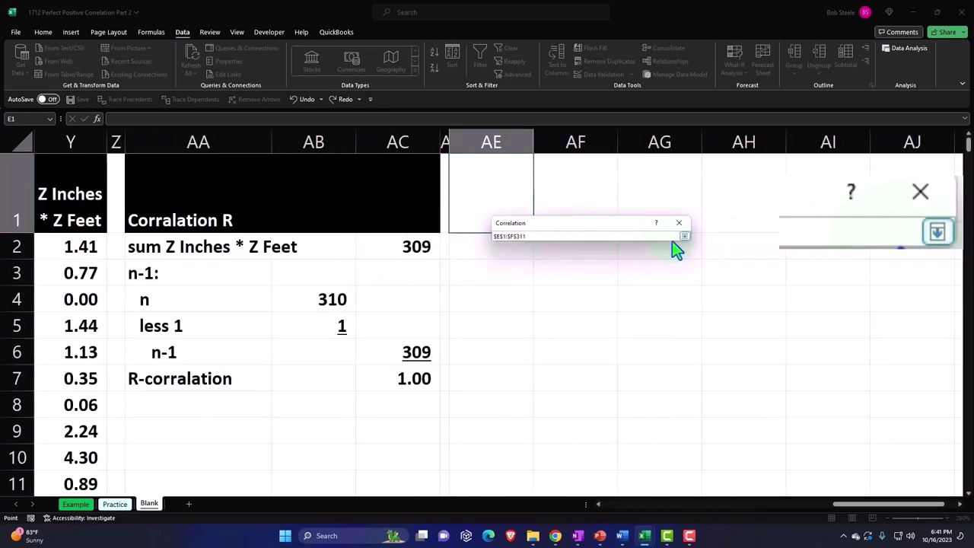
{"action": "left_click", "coordinate": [685, 237]}
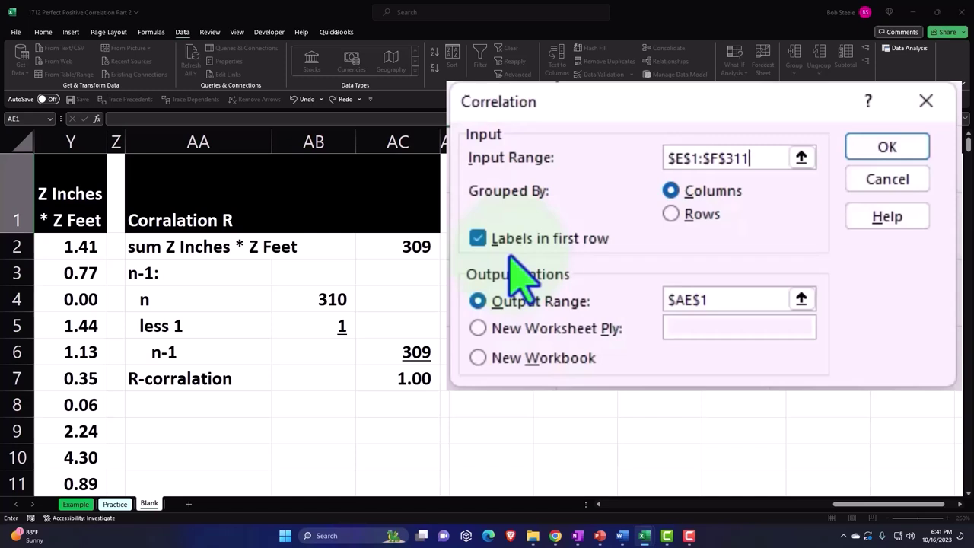
- Output the correlation matrix to $AE$1 on this sheet and run it
{"action": "left_click", "coordinate": [478, 302]}
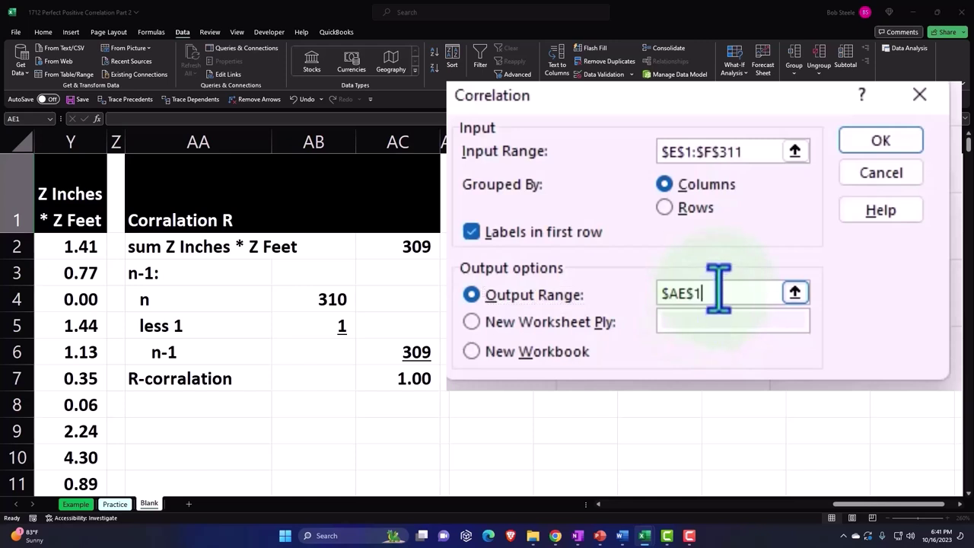
{"action": "left_click", "coordinate": [716, 293]}
{"action": "key", "text": "BackSpace"}
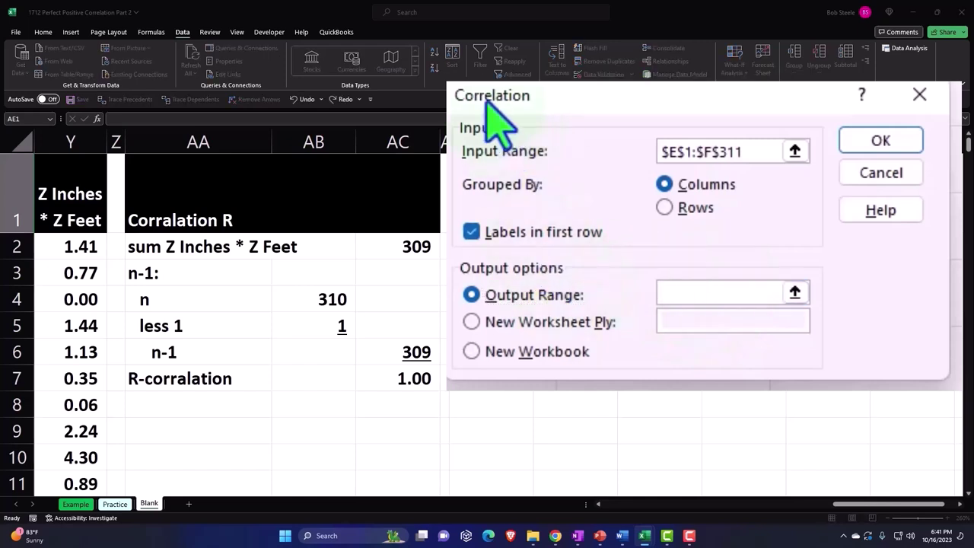
{"action": "type", "text": "$AE$1"}
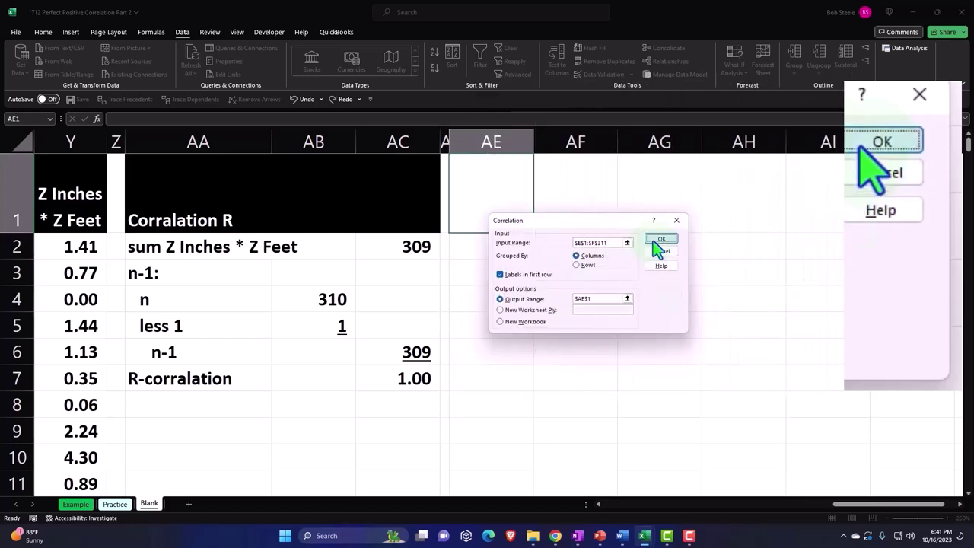
{"action": "left_click", "coordinate": [659, 239]}
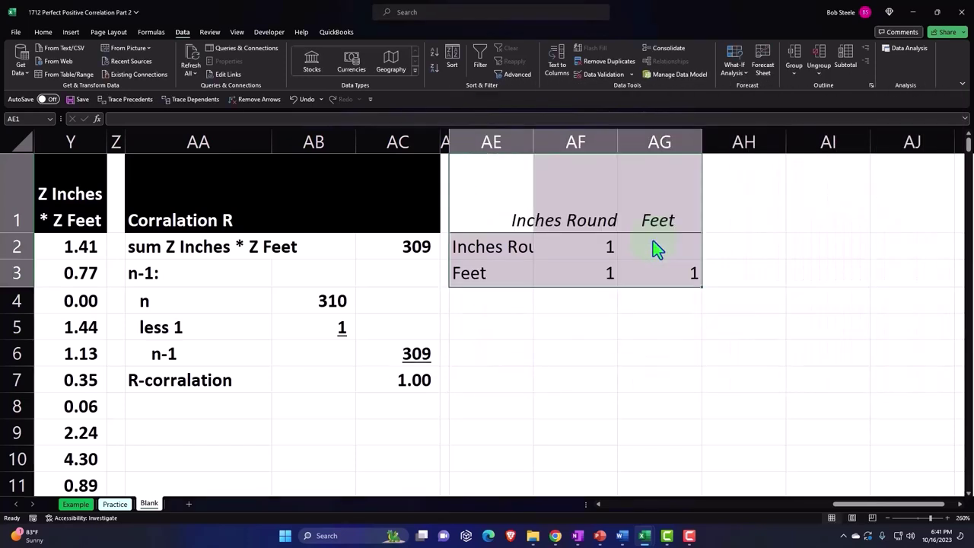
- Give the AE1:AG1 correlation matrix headers a black fill with white text
{"action": "left_click", "coordinate": [655, 336]}
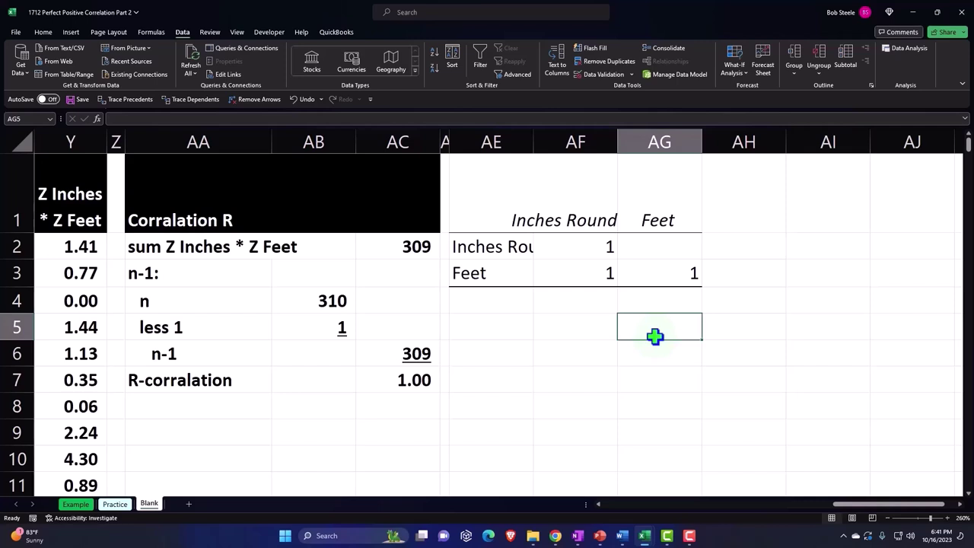
{"action": "left_click_drag", "start_coordinate": [492, 198], "coordinate": [644, 192]}
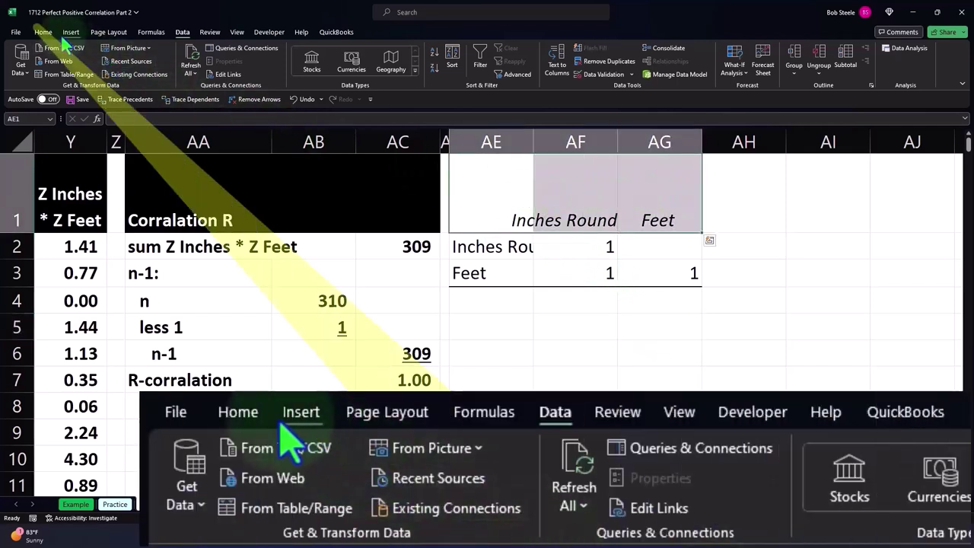
{"action": "left_click", "coordinate": [42, 32]}
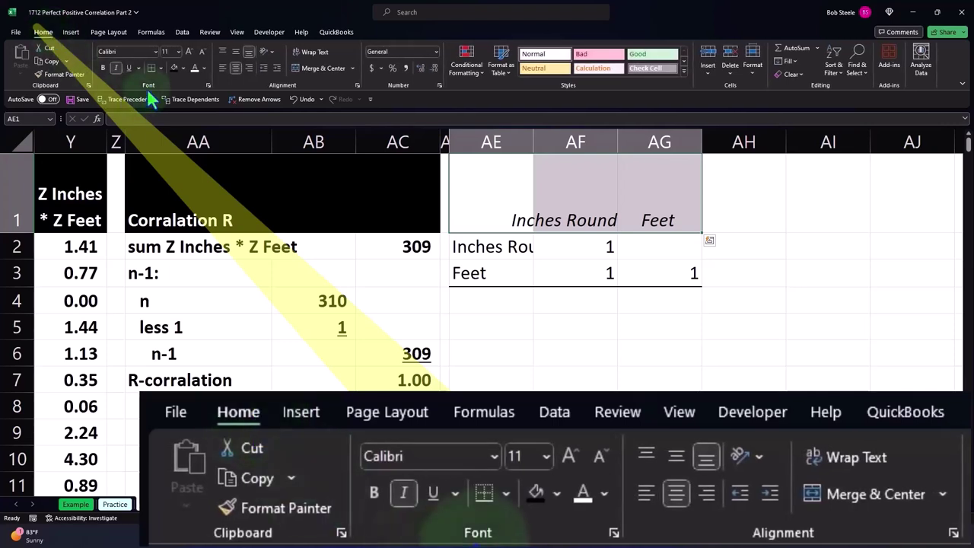
{"action": "left_click", "coordinate": [172, 68]}
{"action": "left_click", "coordinate": [194, 67]}
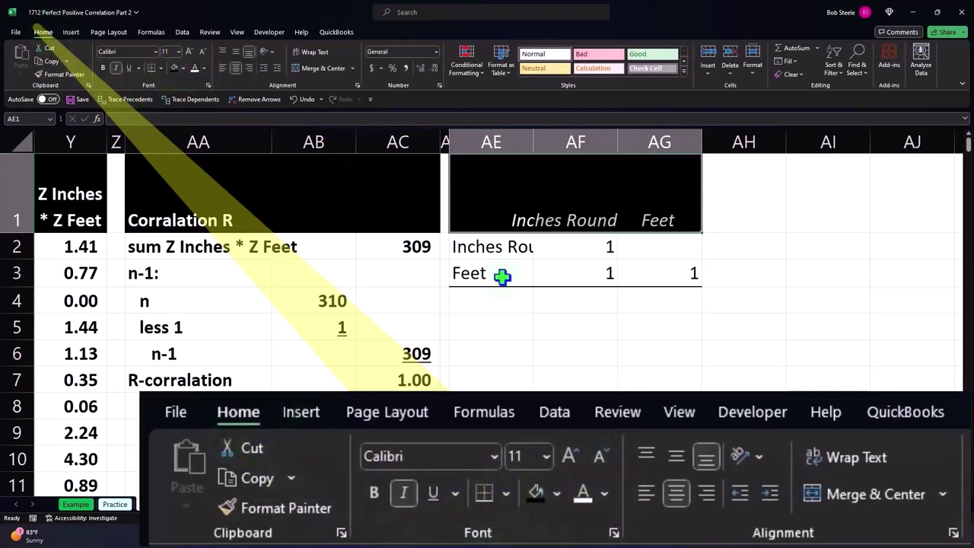
- Wrap the Inches Rounded heading onto two lines and widen column AE to fit it
{"action": "left_click_drag", "start_coordinate": [576, 225], "coordinate": [628, 230]}
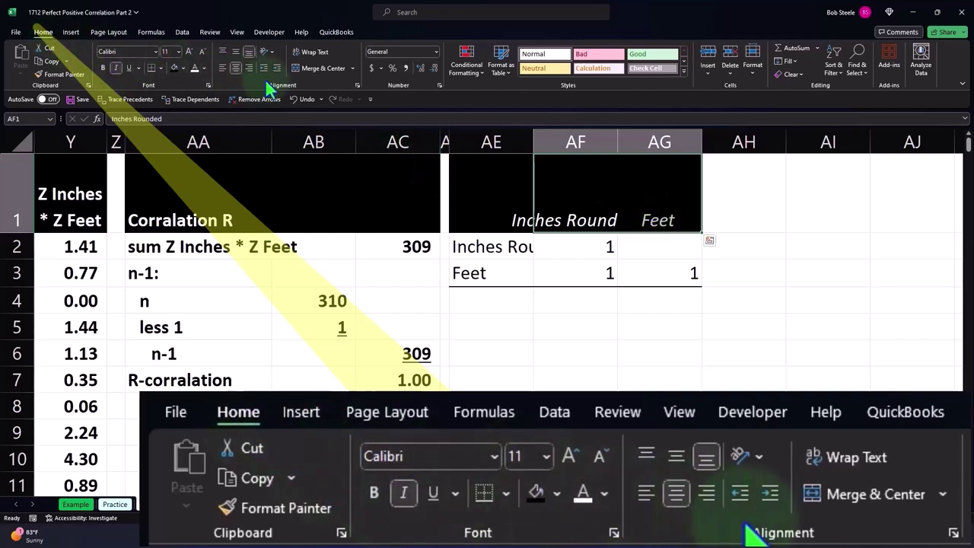
{"action": "left_click", "coordinate": [306, 54]}
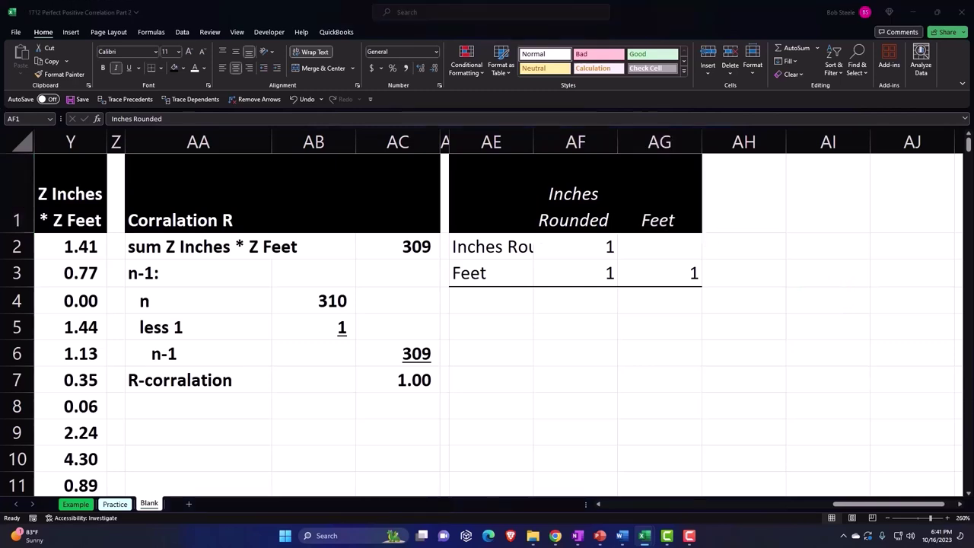
{"action": "left_click", "coordinate": [530, 135]}
{"action": "left_click_drag", "start_coordinate": [530, 136], "coordinate": [574, 142]}
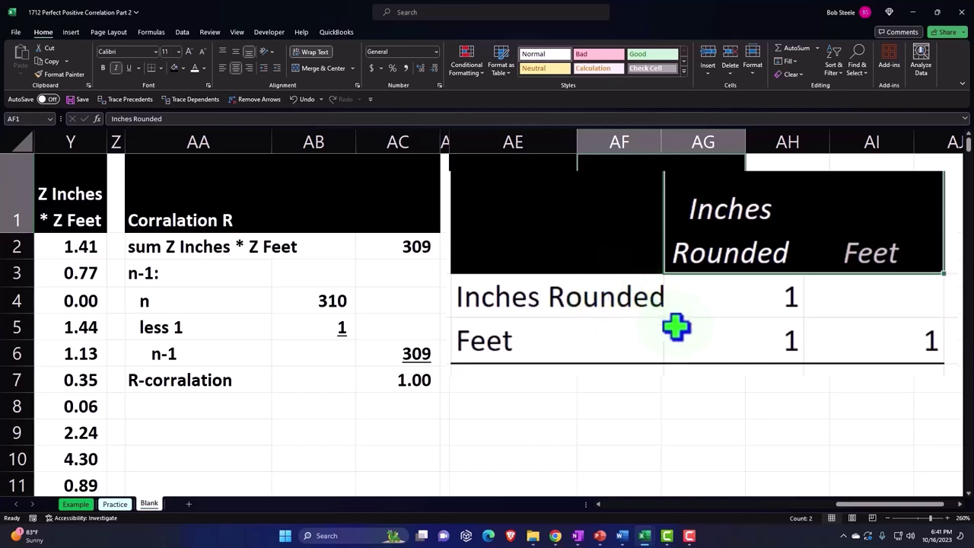
{"action": "left_click", "coordinate": [722, 351]}
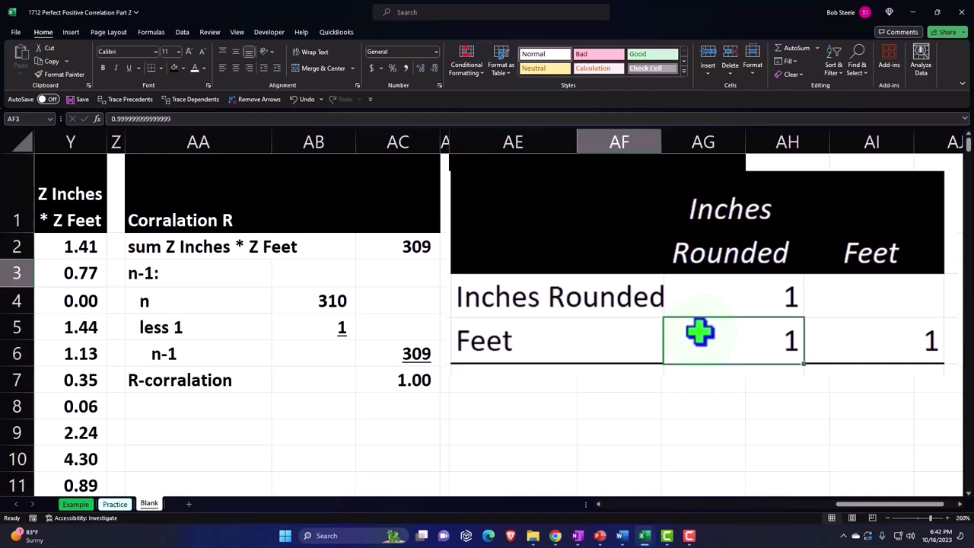
{"action": "left_click", "coordinate": [598, 320]}
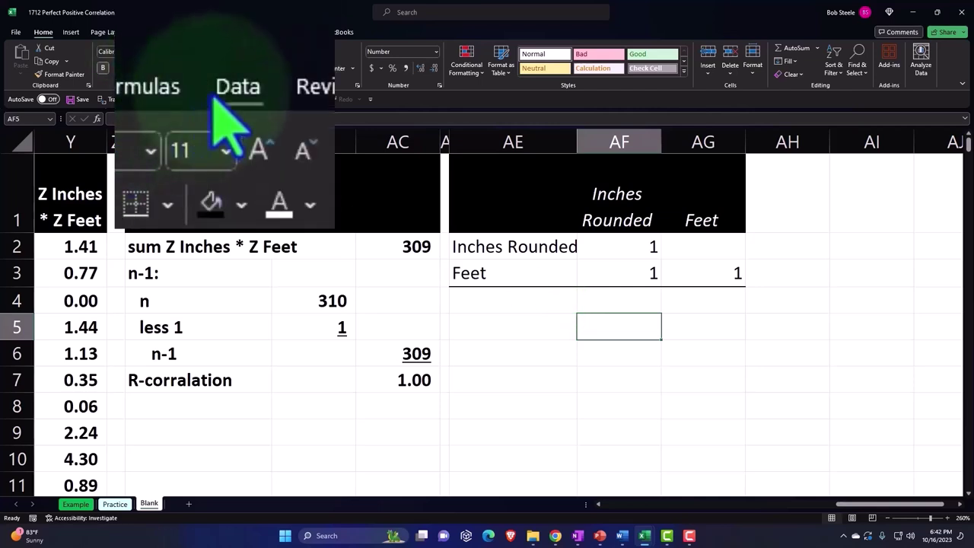
- Open Descriptive Statistics with the input range $E$1:$F$311 covering Inches Rounded and Feet
{"action": "left_click", "coordinate": [181, 32]}
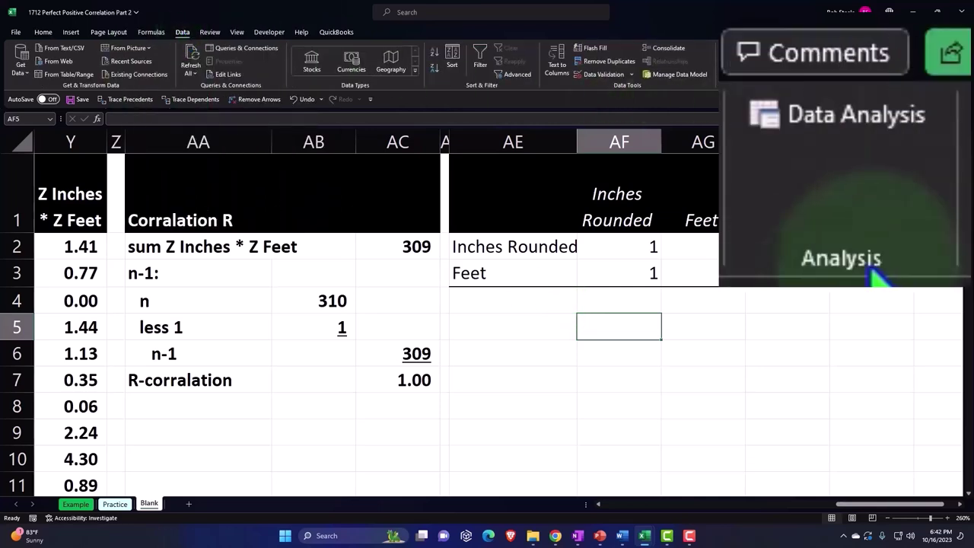
{"action": "left_click", "coordinate": [907, 48]}
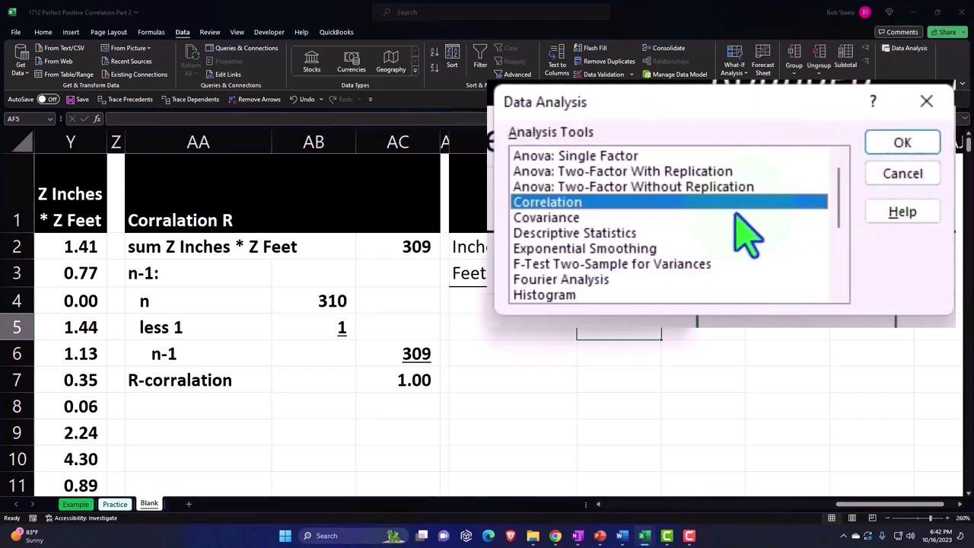
{"action": "left_click", "coordinate": [629, 238]}
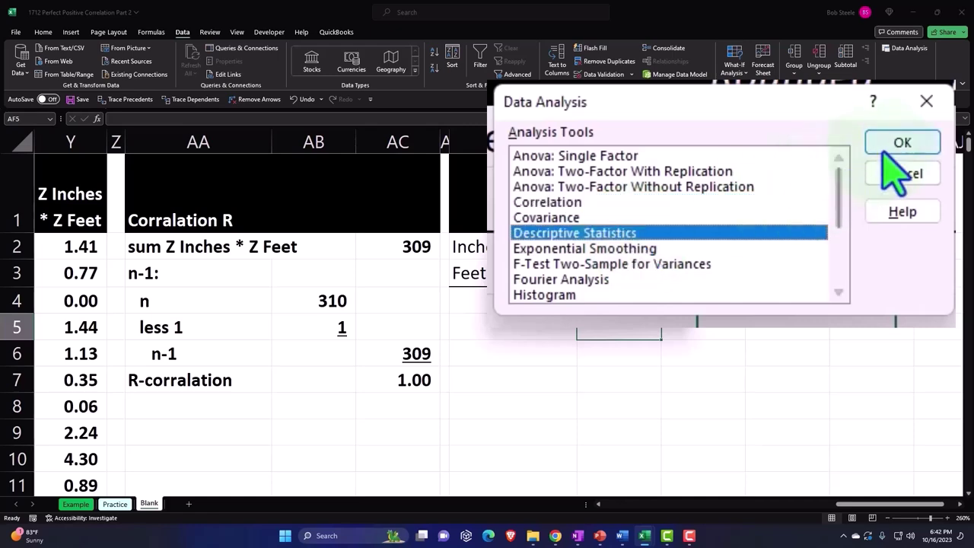
{"action": "left_click", "coordinate": [659, 251]}
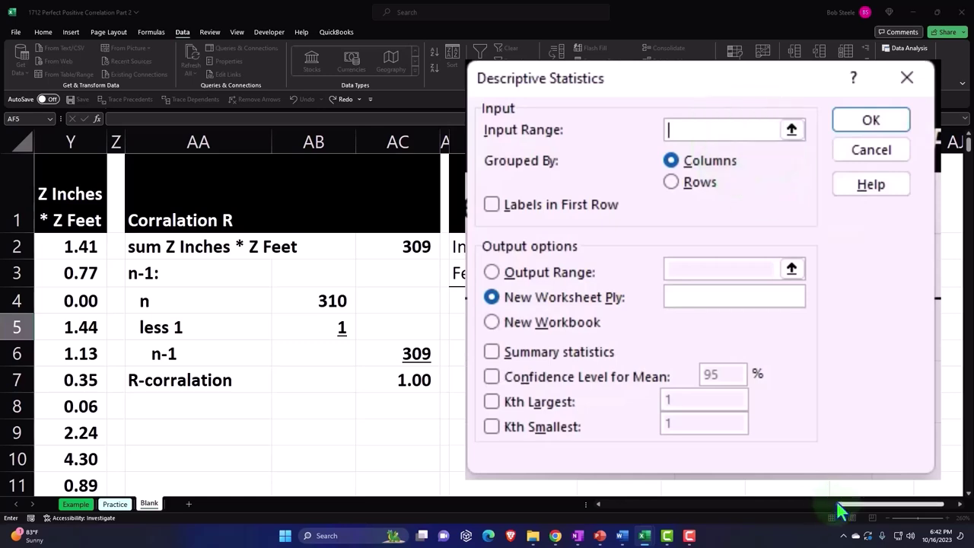
{"action": "left_click_drag", "start_coordinate": [844, 504], "coordinate": [616, 506]}
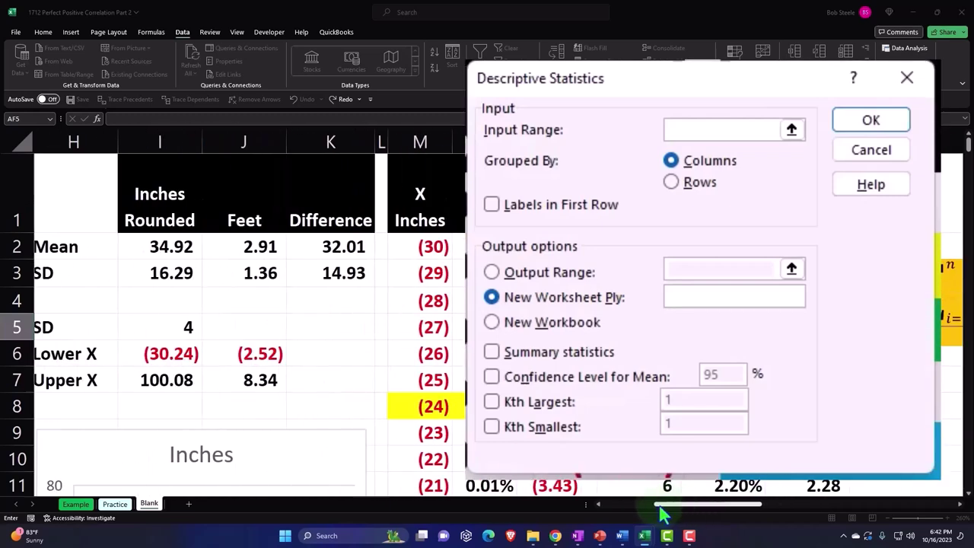
{"action": "left_click", "coordinate": [236, 196]}
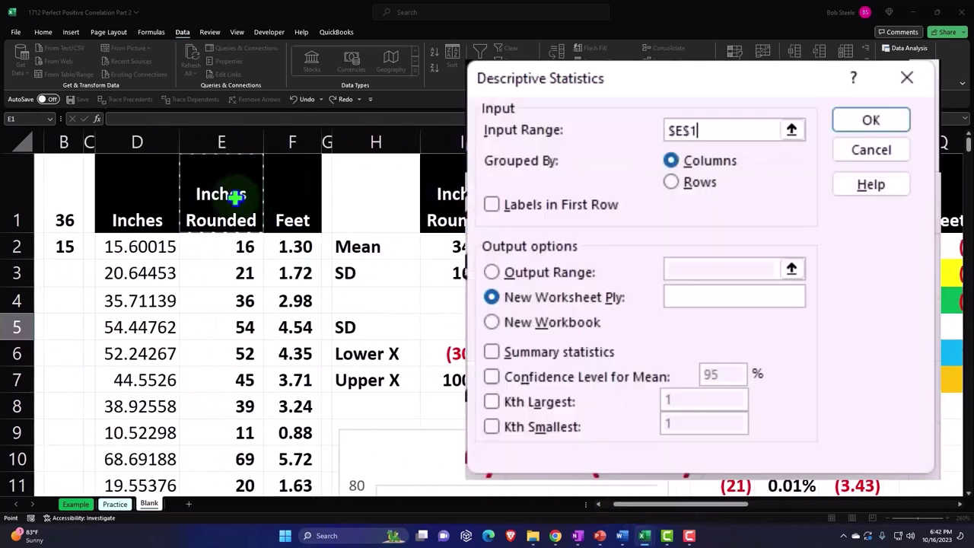
{"action": "key", "text": "shift+Right"}
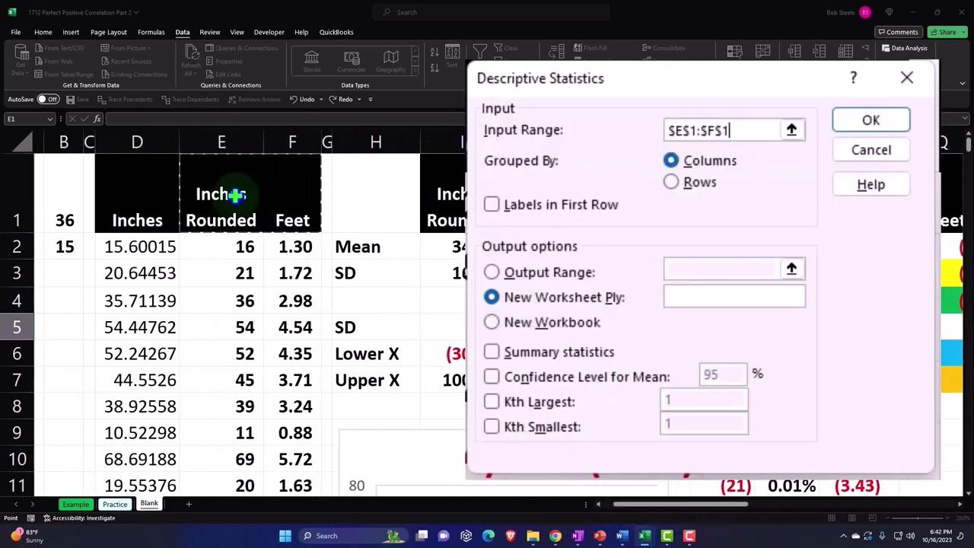
{"action": "key", "text": "ctrl+shift+Down"}
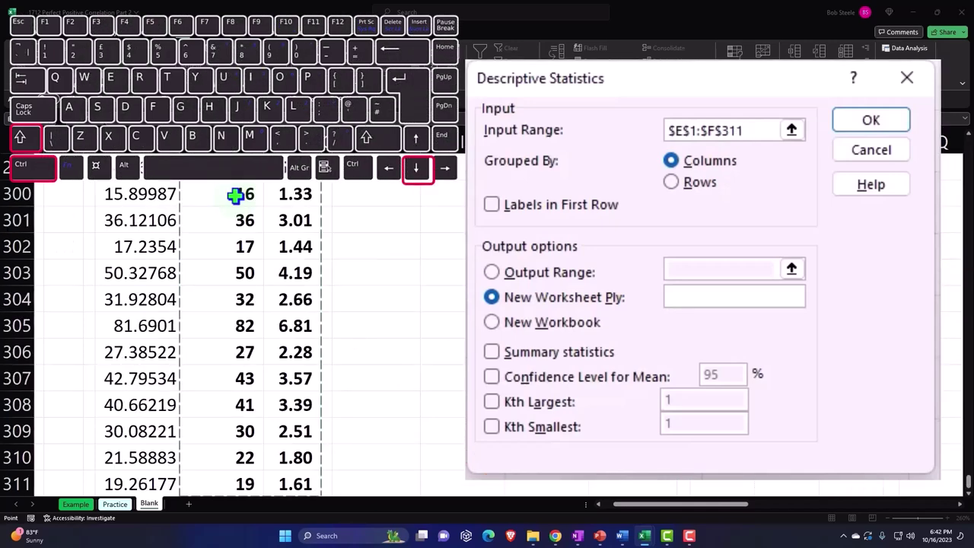
{"action": "key", "text": "ctrl+BackSpace"}
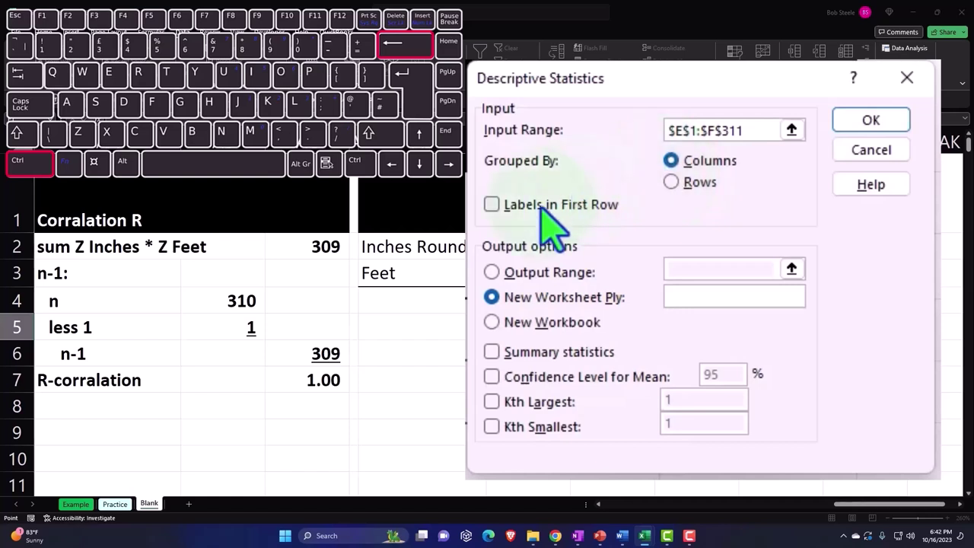
- Tick Labels, output to $AI$1 with Summary statistics and 95% Confidence Level, and run it
{"action": "left_click", "coordinate": [492, 205]}
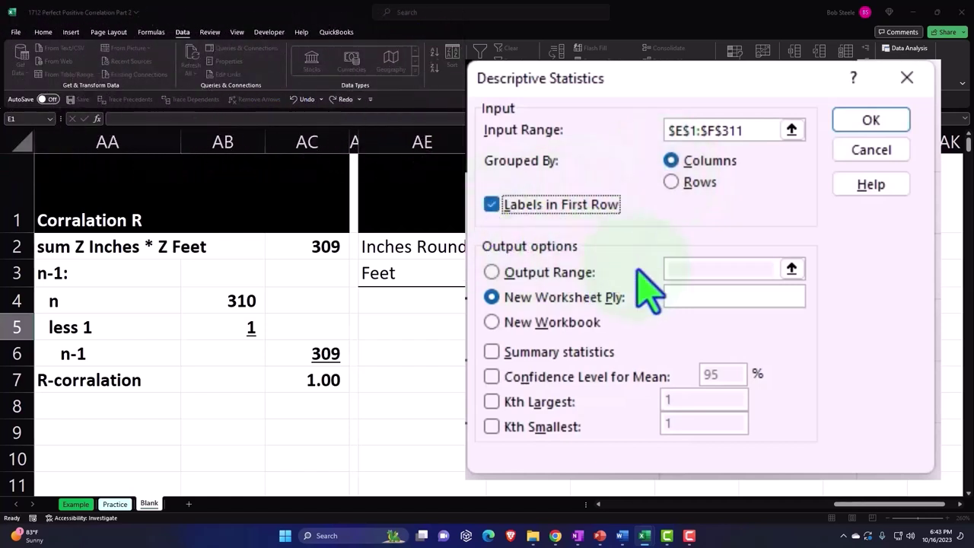
{"action": "left_click", "coordinate": [792, 270]}
{"action": "left_click", "coordinate": [493, 273]}
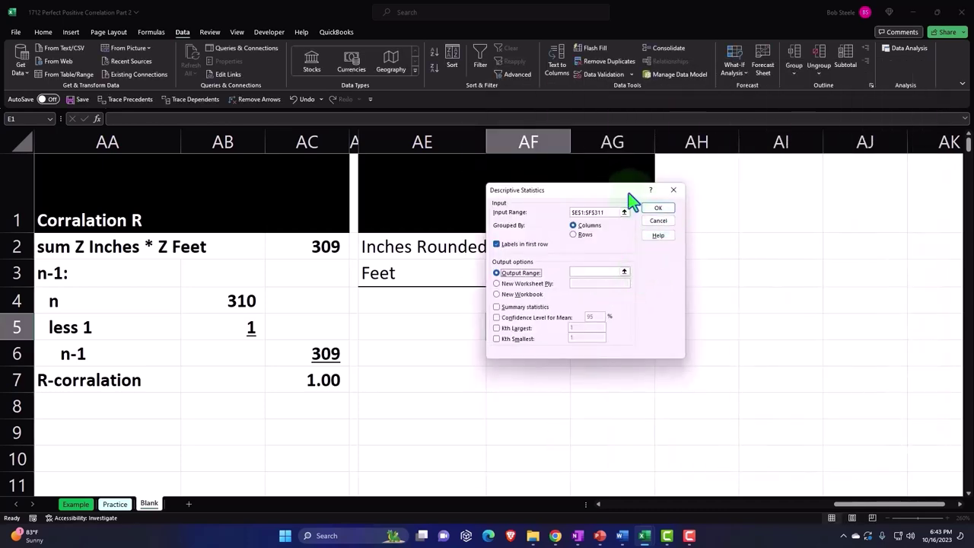
{"action": "left_click", "coordinate": [585, 271]}
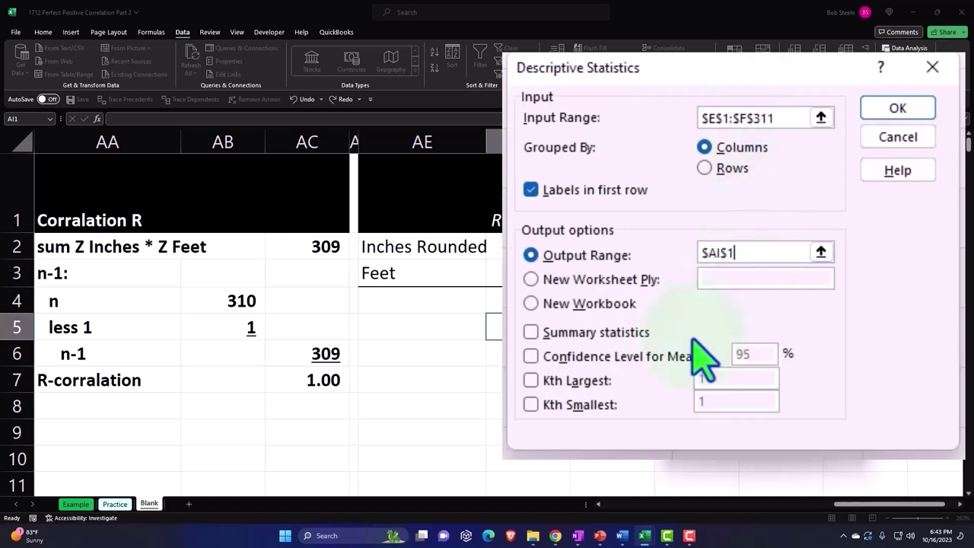
{"action": "left_click", "coordinate": [532, 333]}
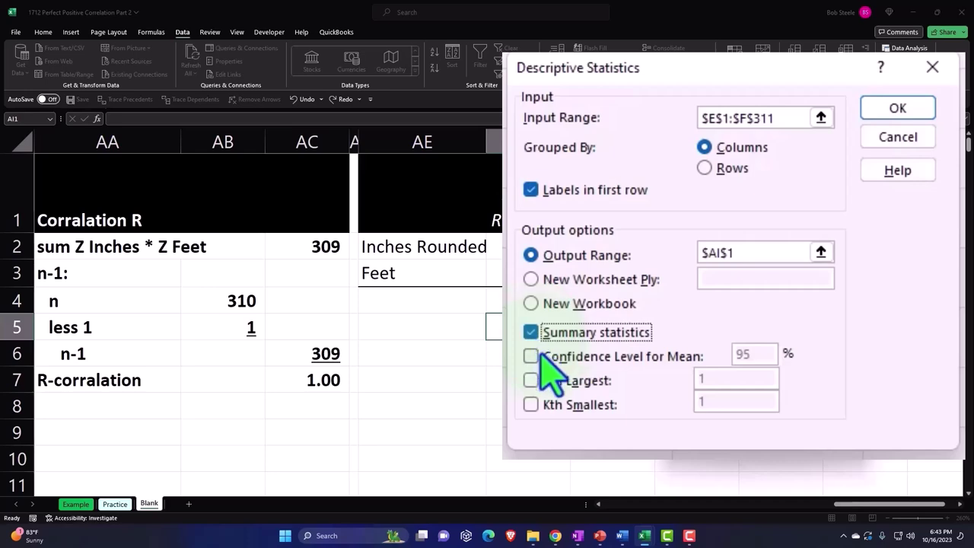
{"action": "left_click", "coordinate": [531, 356]}
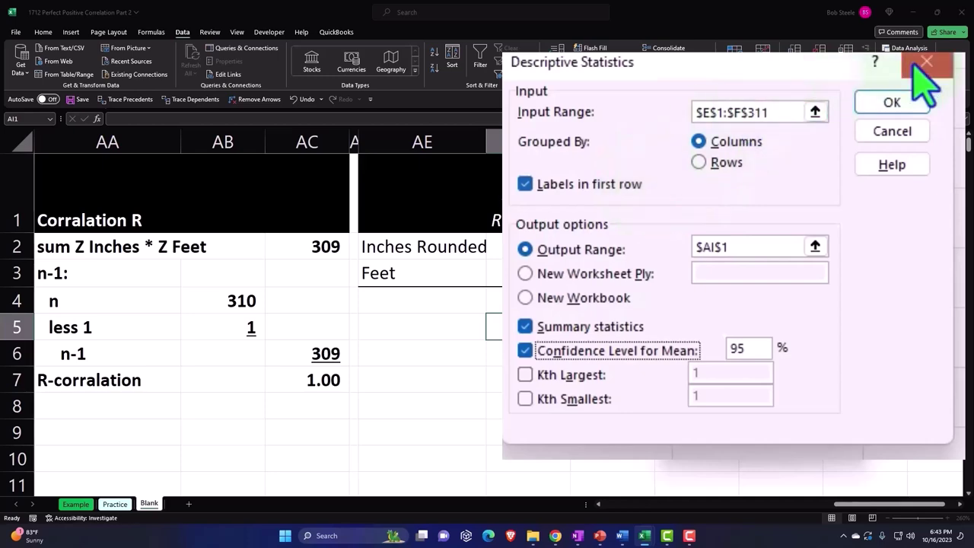
{"action": "left_click", "coordinate": [901, 103]}
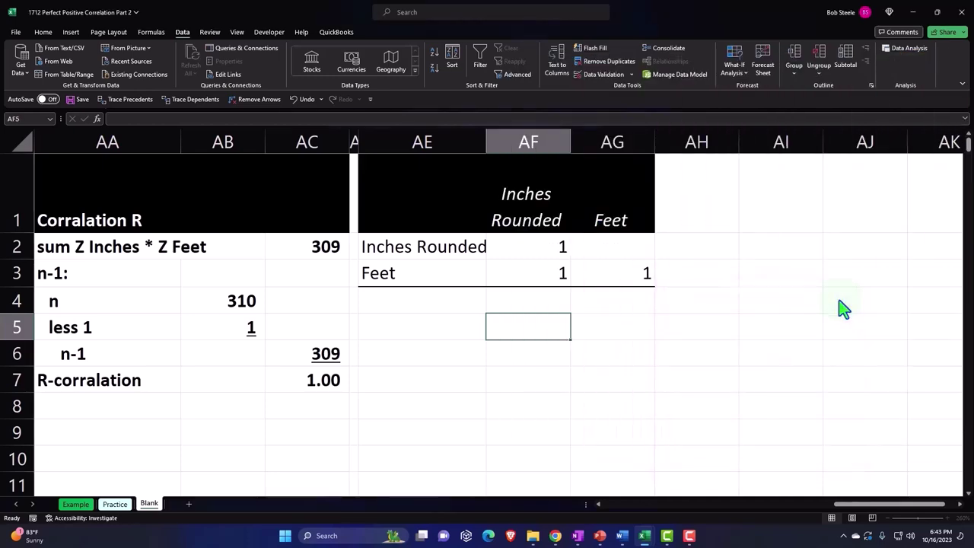
- Widen columns AI and AK so the statistic names fit
{"action": "left_click", "coordinate": [718, 306]}
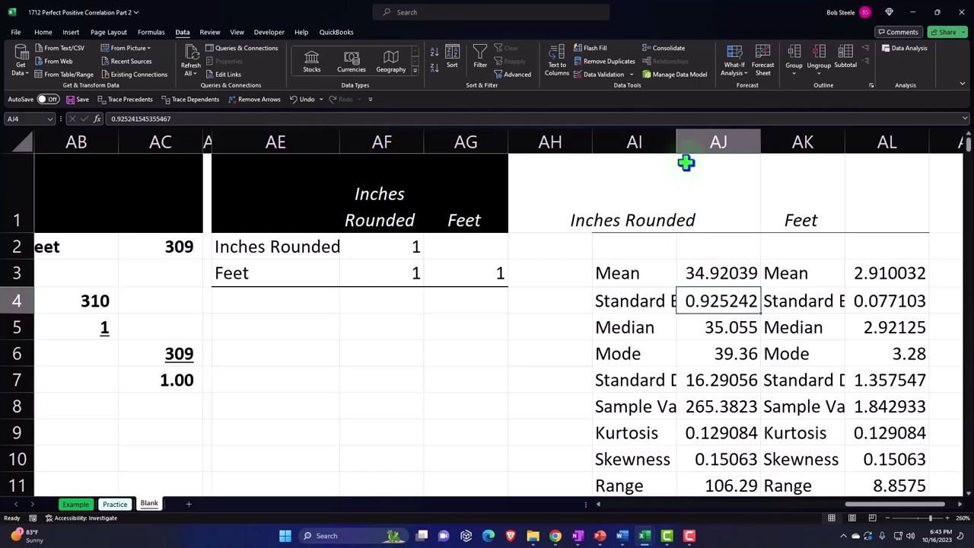
{"action": "left_click_drag", "start_coordinate": [676, 141], "coordinate": [753, 139]}
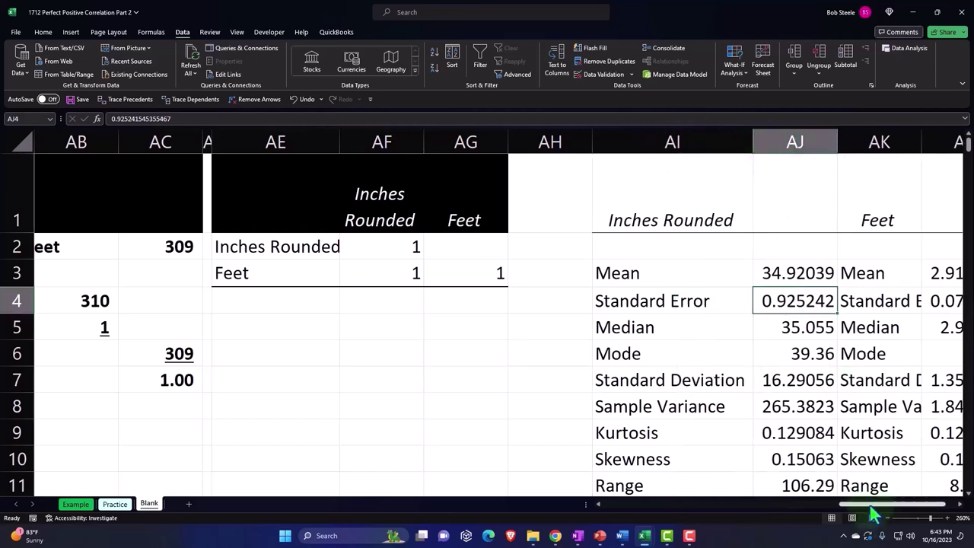
{"action": "scroll", "coordinate": [875, 504], "scroll_direction": "right", "scroll_amount": 1}
{"action": "left_click_drag", "start_coordinate": [838, 142], "coordinate": [907, 142]}
- Check that the labels from Mean through Standard Deviation down to Minimum show in full
{"action": "left_click", "coordinate": [631, 289]}
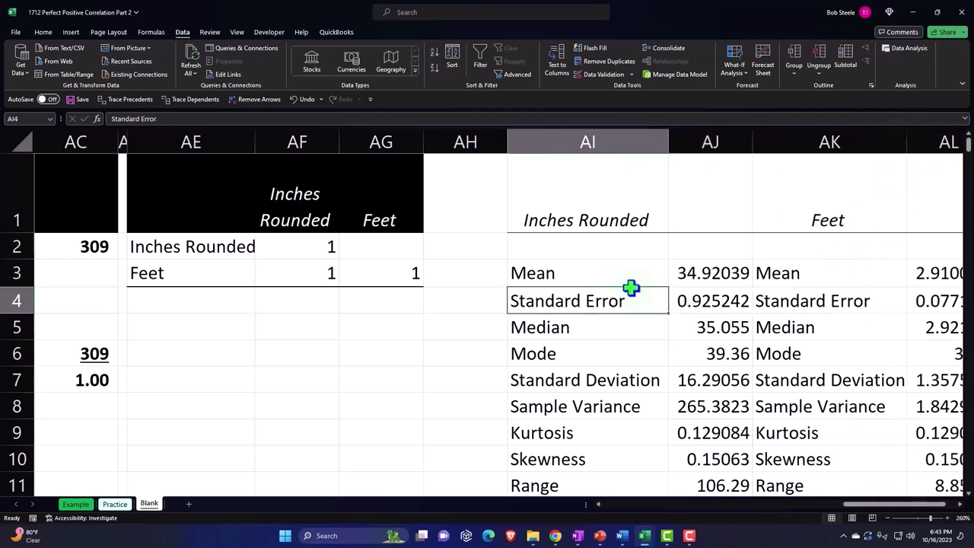
{"action": "key", "text": "Right"}
{"action": "key", "text": "Right"}
{"action": "key", "text": "Right"}
{"action": "key", "text": "Right"}
{"action": "key", "text": "Right"}
{"action": "key", "text": "Up"}
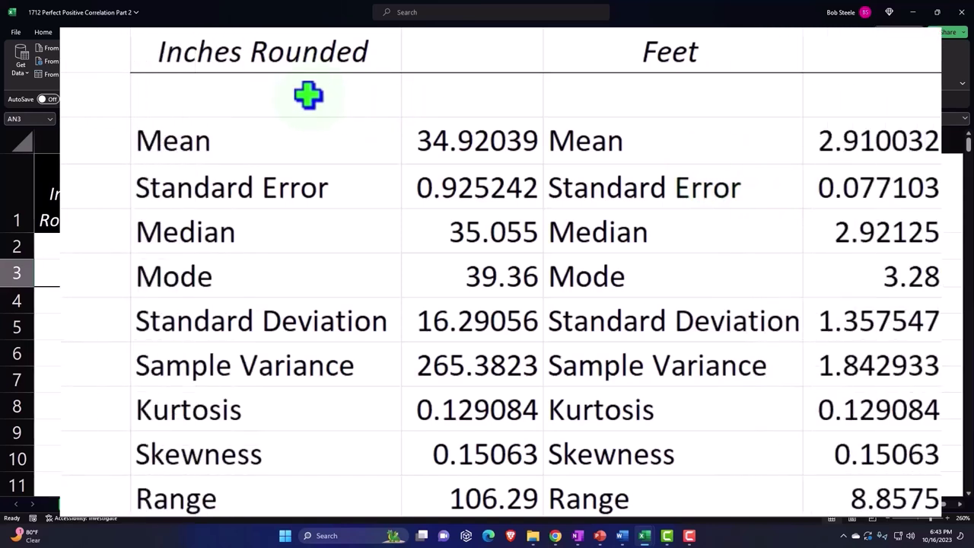
{"action": "left_click", "coordinate": [152, 137]}
{"action": "key", "text": "Down"}
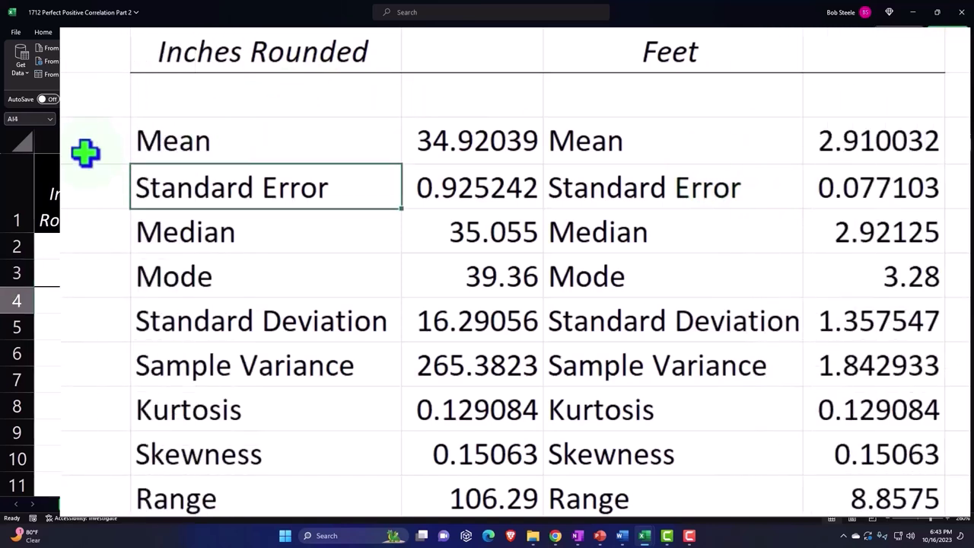
{"action": "key", "text": "Down"}
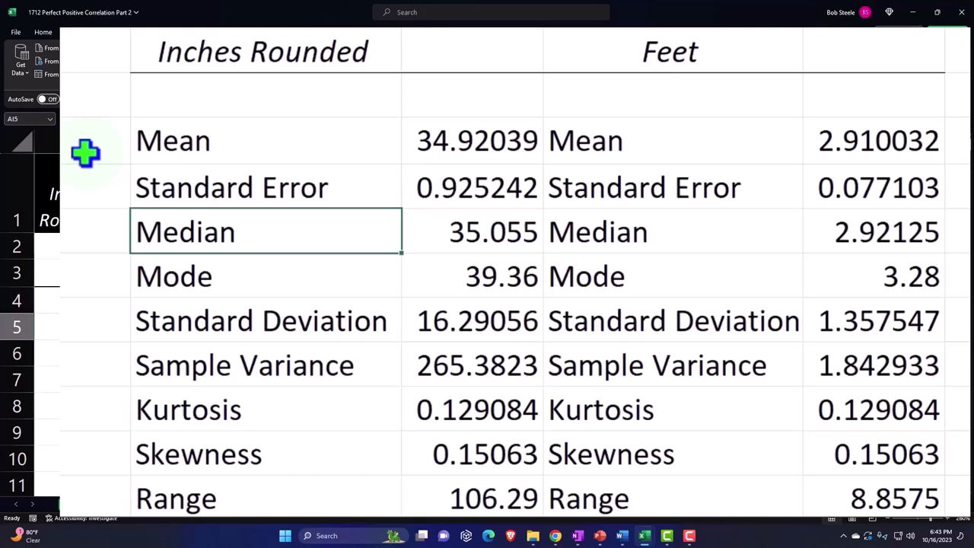
{"action": "key", "text": "Down"}
{"action": "key", "text": "Down"}
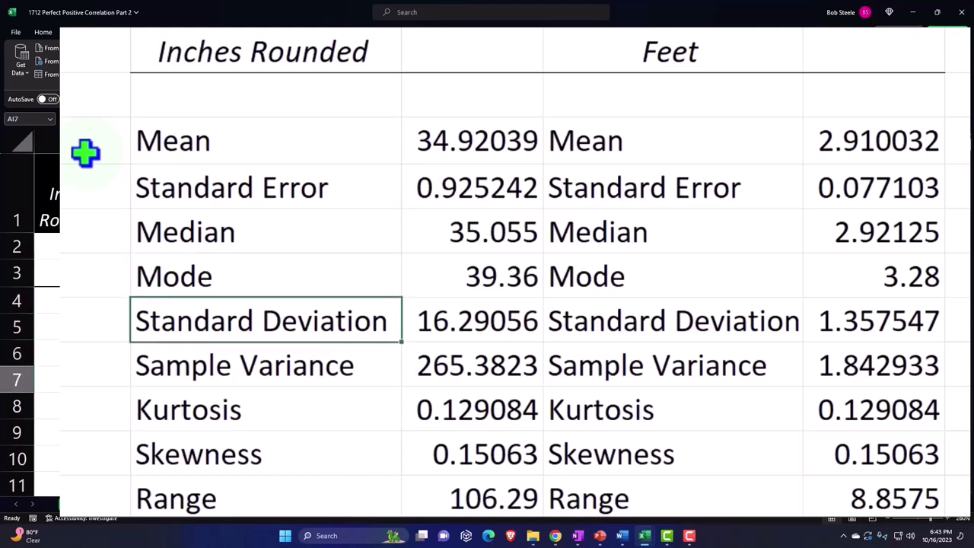
{"action": "key", "text": "Down"}
{"action": "key", "text": "Down"}
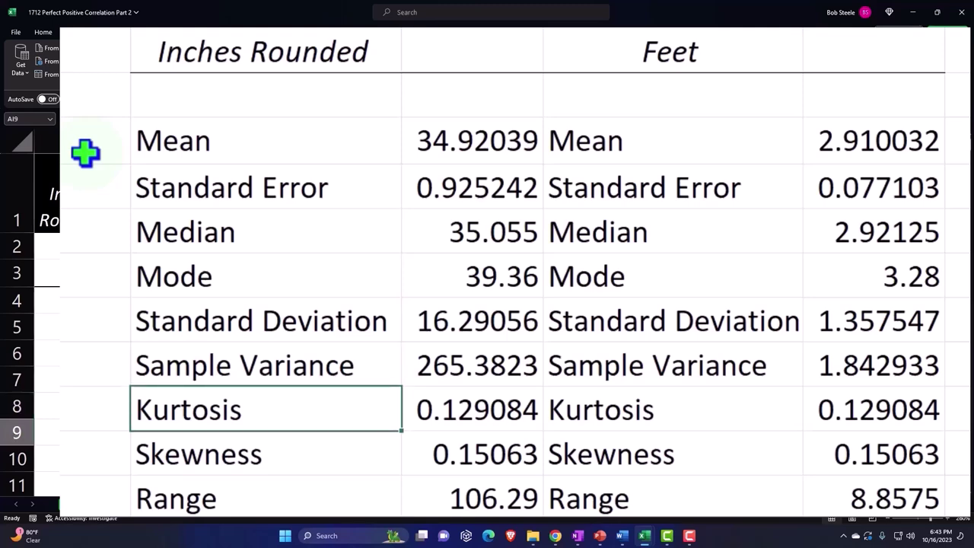
{"action": "key", "text": "Down"}
{"action": "key", "text": "Down"}
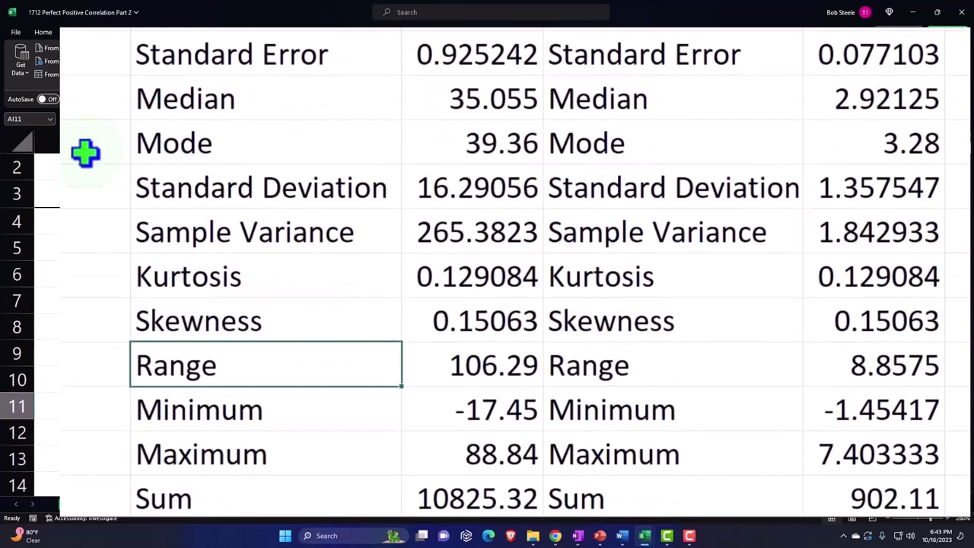
{"action": "key", "text": "Down"}
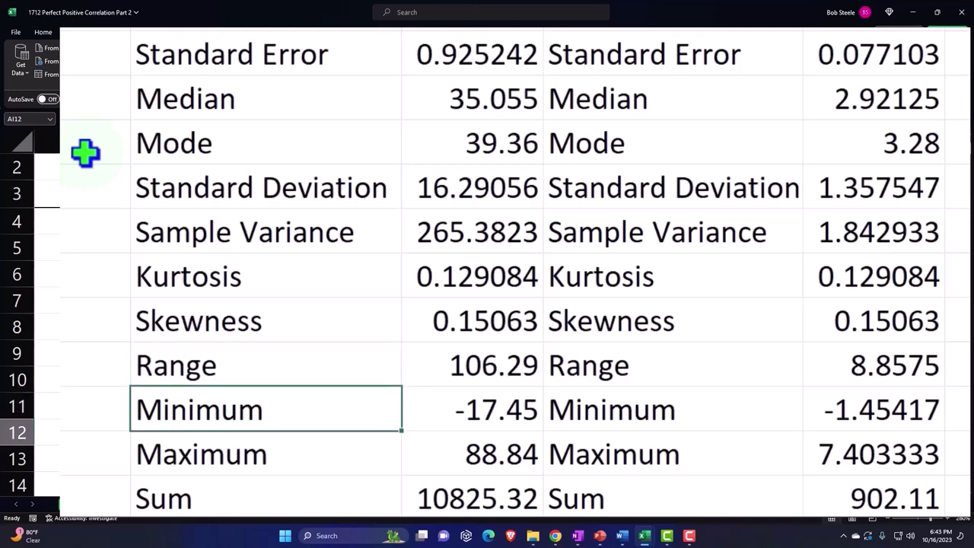
{"action": "key", "text": "Down"}
{"action": "key", "text": "Down"}
{"action": "key", "text": "Down"}
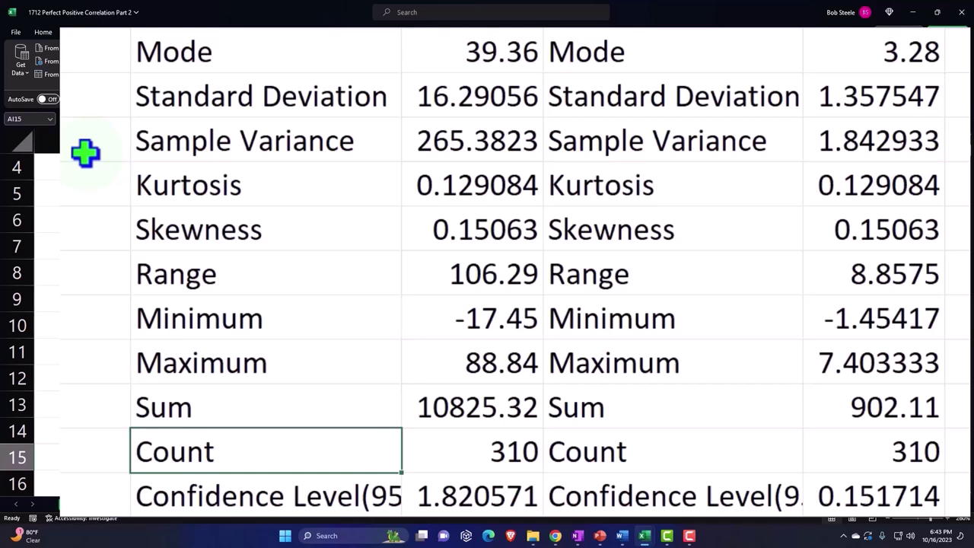
{"action": "scroll", "coordinate": [85, 152], "scroll_direction": "down", "scroll_amount": 1}
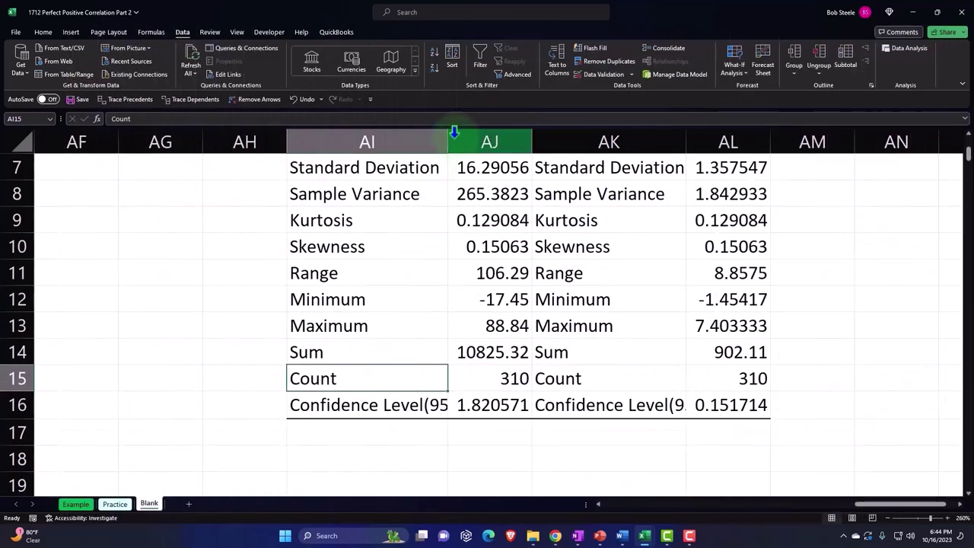
- Widen column AI to fit the Confidence Level(95.0%) label
{"action": "left_click_drag", "start_coordinate": [448, 143], "coordinate": [489, 143]}
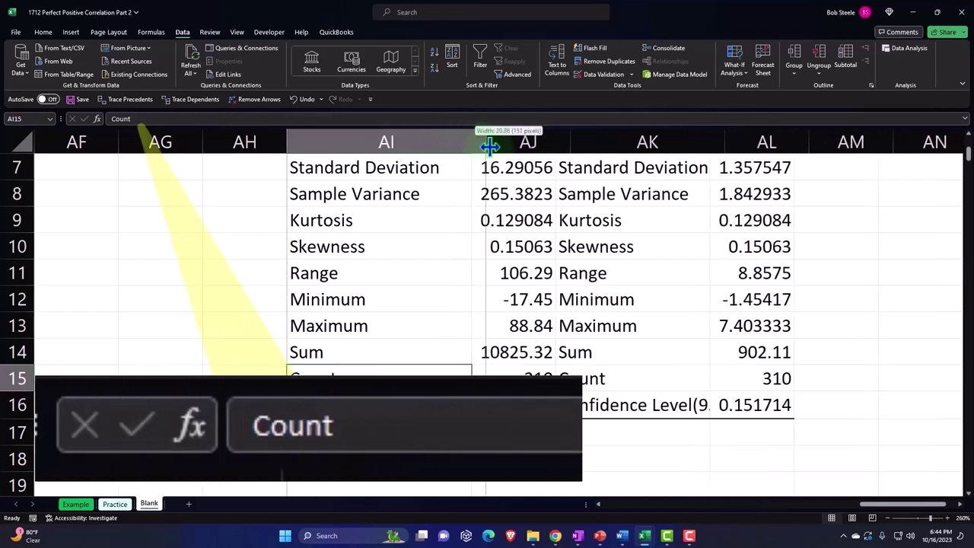
{"action": "left_click", "coordinate": [553, 193]}
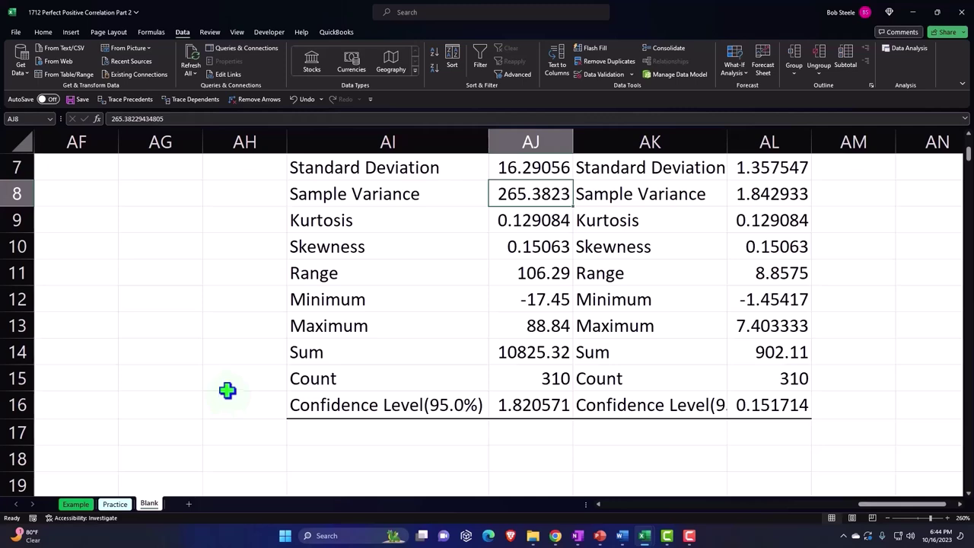
{"action": "scroll", "coordinate": [227, 391], "scroll_direction": "up", "scroll_amount": 1}
{"action": "scroll", "coordinate": [227, 390], "scroll_direction": "up", "scroll_amount": 1}
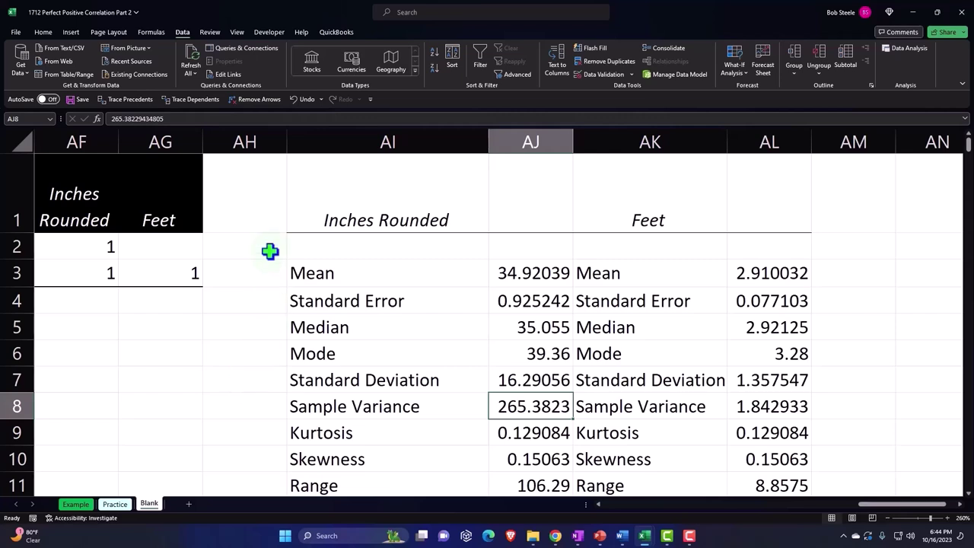
- Narrow spacer column AH to about 4.00 width before the statistics table
{"action": "left_click_drag", "start_coordinate": [286, 143], "coordinate": [213, 143]}
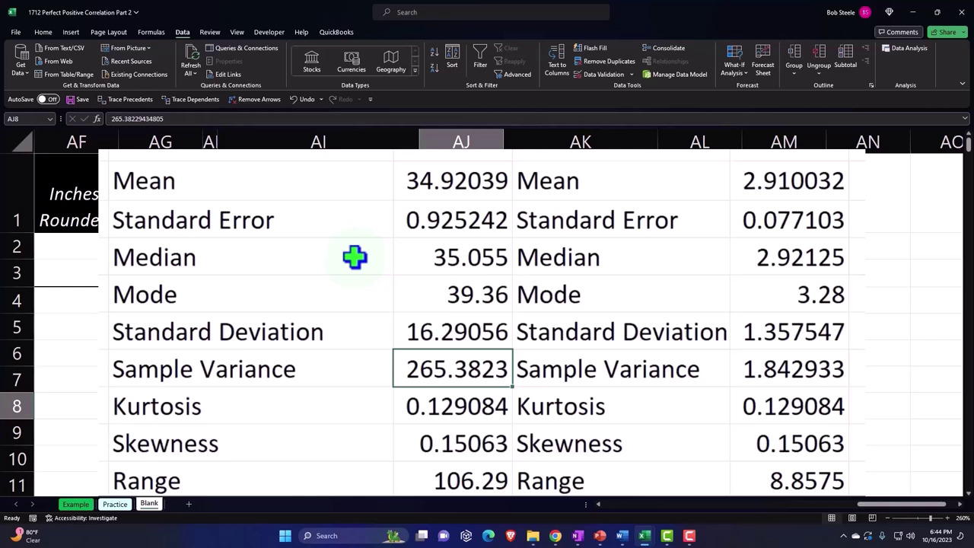
{"action": "left_click", "coordinate": [406, 188]}
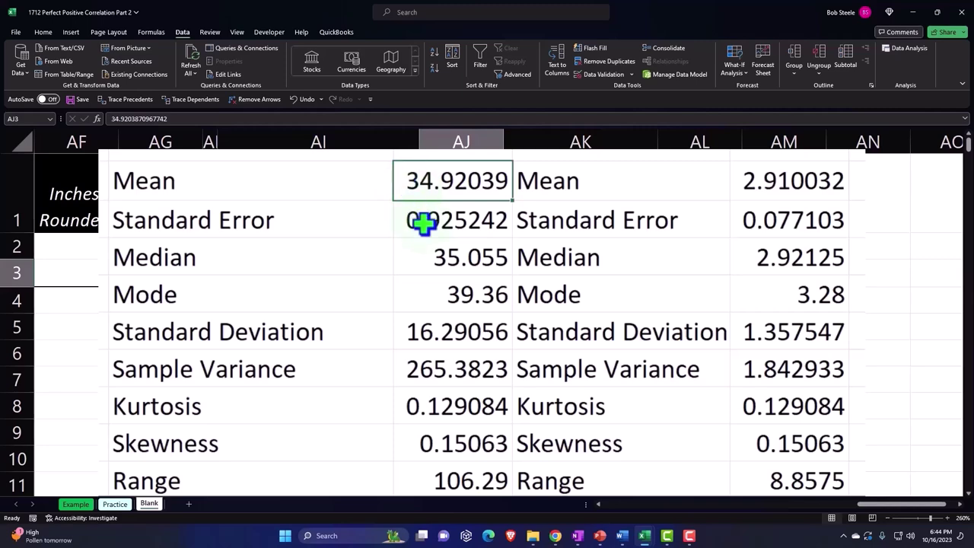
{"action": "scroll", "coordinate": [451, 319], "scroll_direction": "down", "scroll_amount": 1}
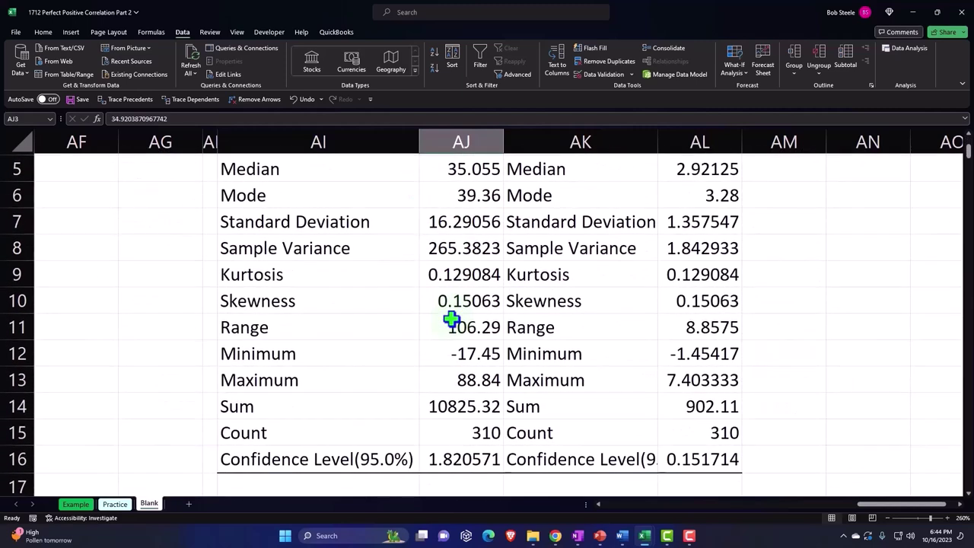
{"action": "scroll", "coordinate": [451, 319], "scroll_direction": "up", "scroll_amount": 2}
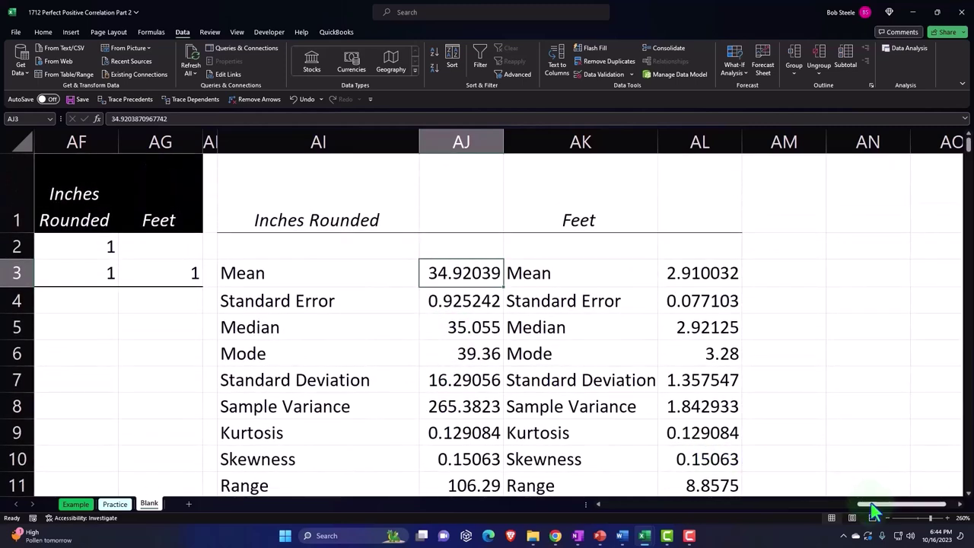
- Scroll back to column A and select the Mean and SD table in A1:B2
{"action": "mouse_move", "coordinate": [872, 506]}
{"action": "left_mouse_down"}
{"action": "mouse_move", "coordinate": [739, 528]}
{"action": "mouse_move", "coordinate": [590, 525]}
{"action": "left_mouse_up"}
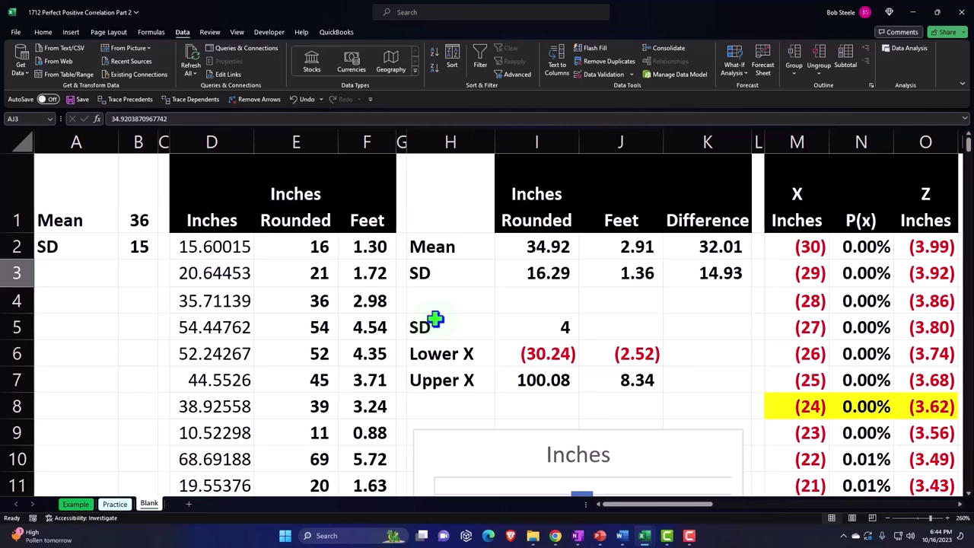
{"action": "mouse_move", "coordinate": [653, 503]}
{"action": "left_mouse_down"}
{"action": "mouse_move", "coordinate": [676, 516]}
{"action": "mouse_move", "coordinate": [913, 515]}
{"action": "left_mouse_up"}
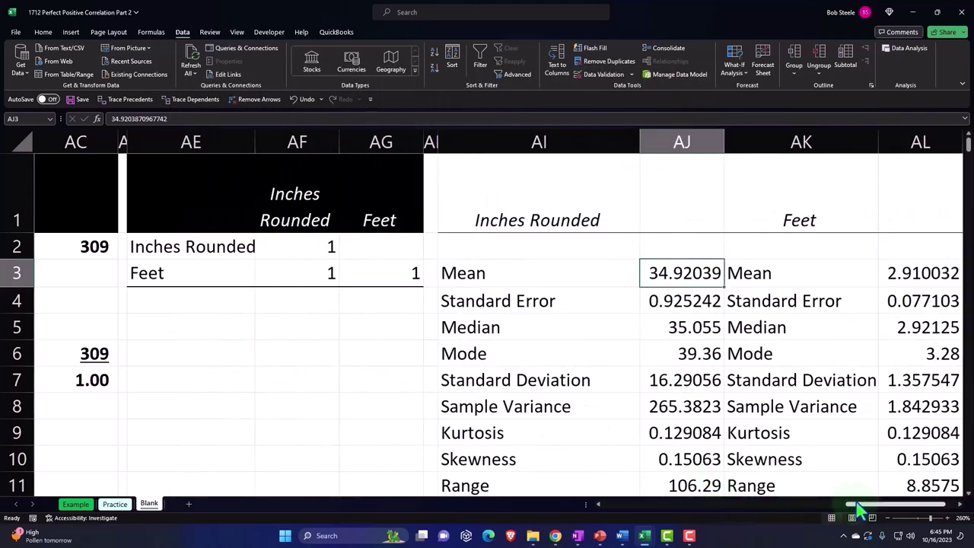
{"action": "left_click_drag", "start_coordinate": [862, 514], "coordinate": [813, 520]}
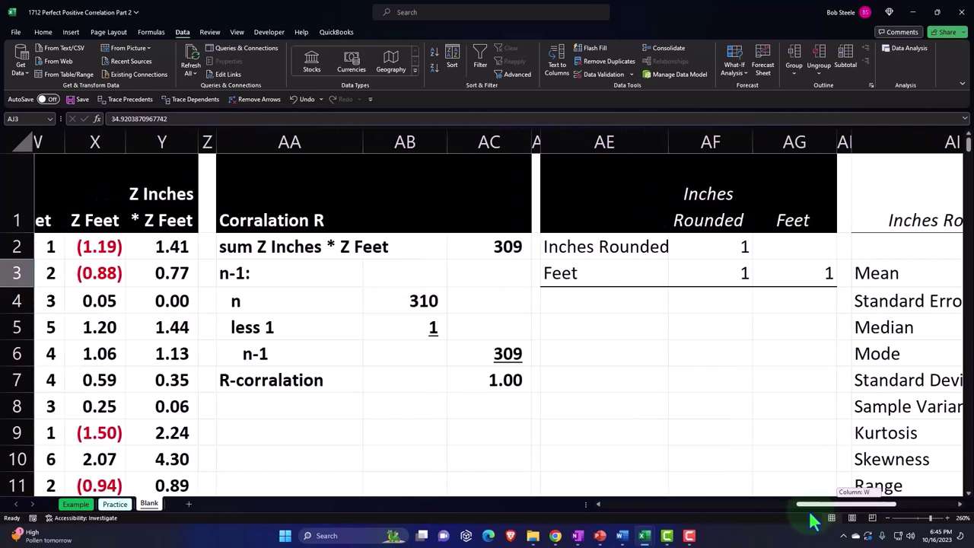
{"action": "left_click_drag", "start_coordinate": [813, 520], "coordinate": [573, 506]}
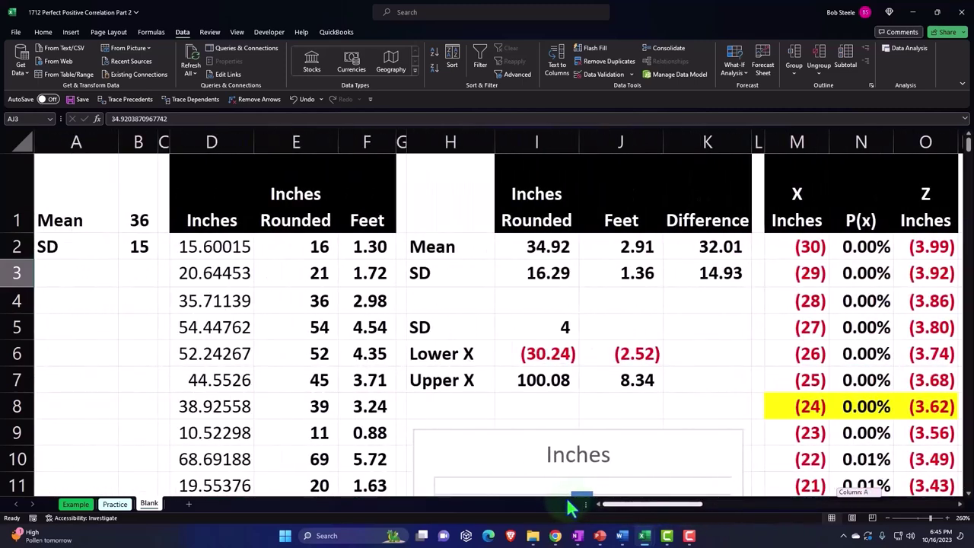
{"action": "left_click_drag", "start_coordinate": [78, 201], "coordinate": [122, 236]}
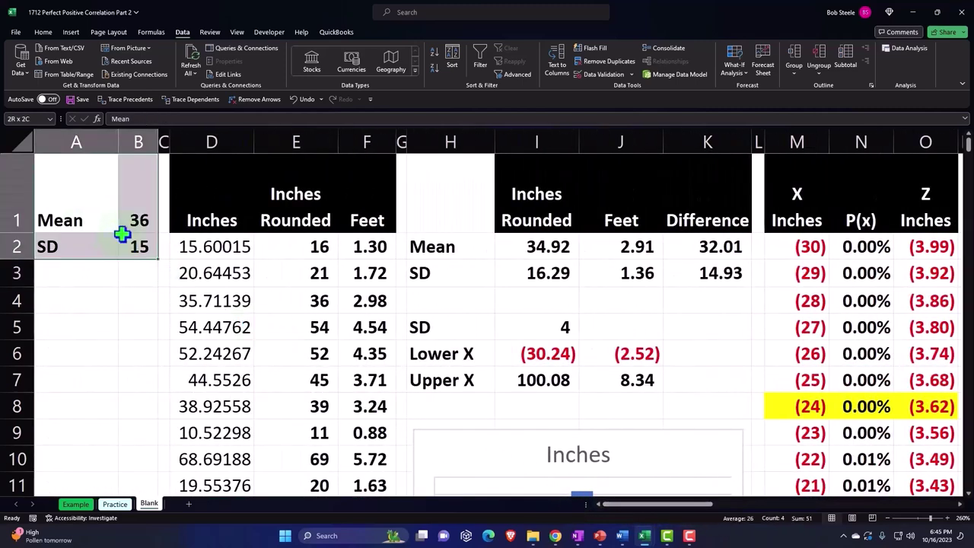
- Apply All Borders and a custom light-blue fill to the Mean and SD table
{"action": "left_click", "coordinate": [43, 34]}
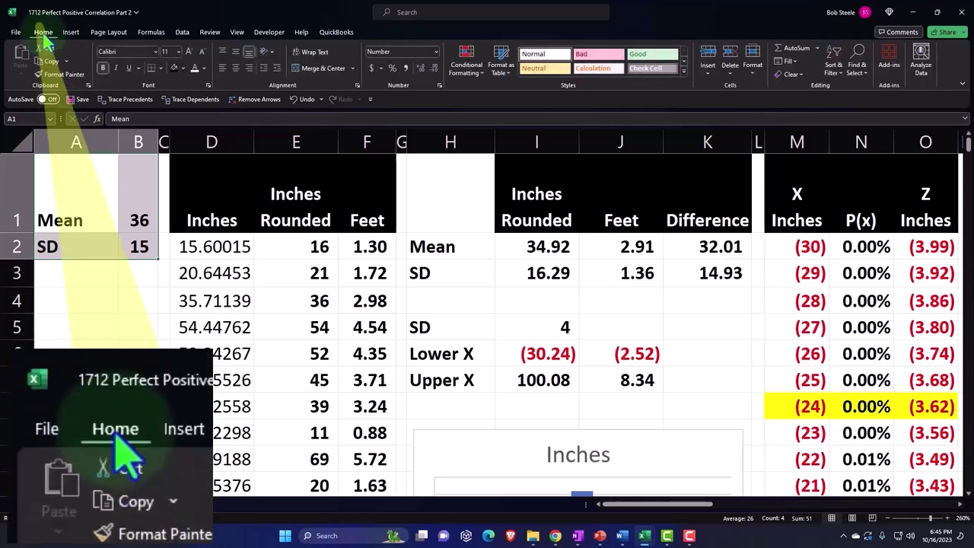
{"action": "left_click", "coordinate": [160, 68]}
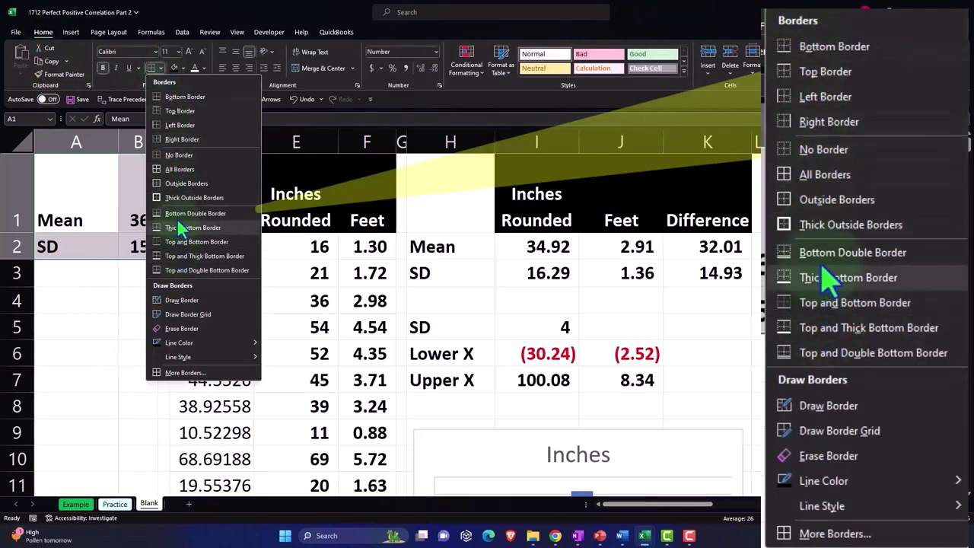
{"action": "left_click", "coordinate": [169, 170]}
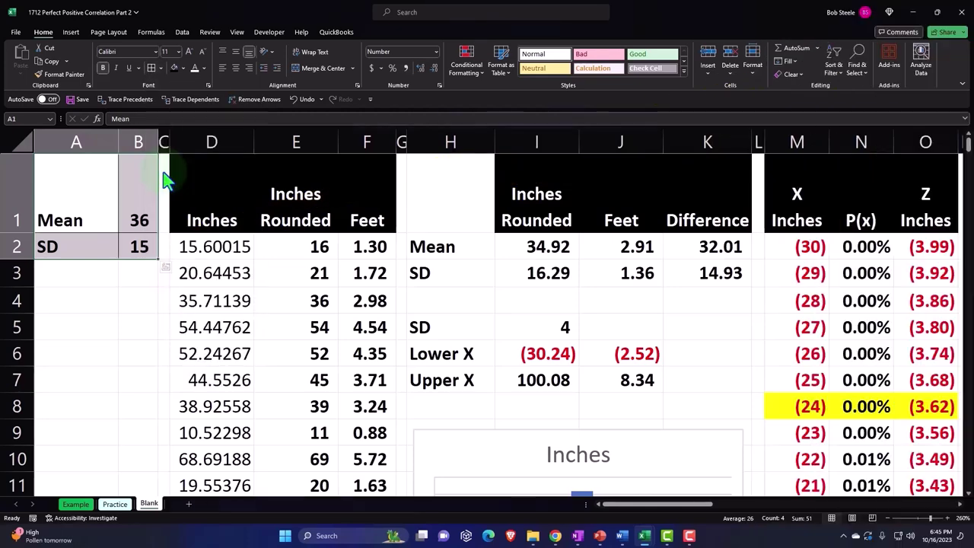
{"action": "left_click", "coordinate": [183, 68]}
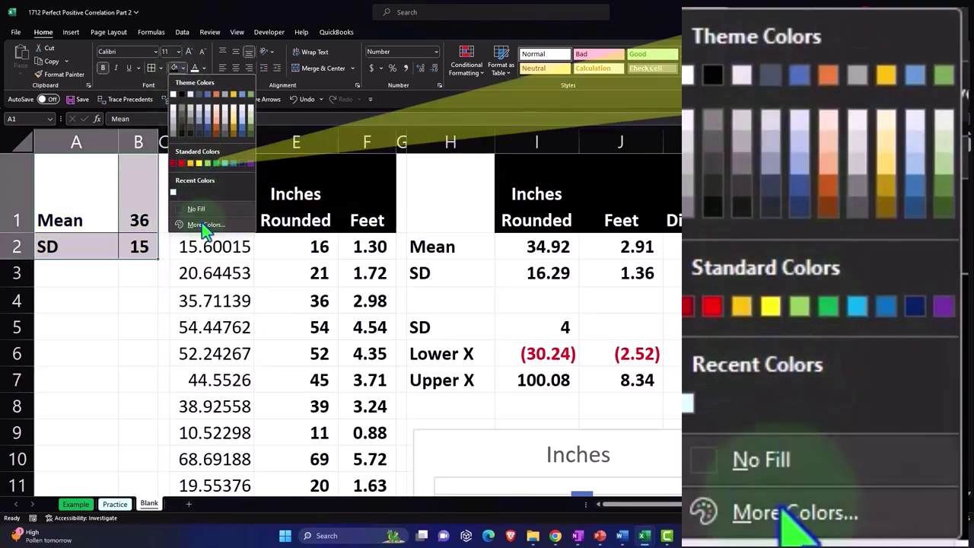
{"action": "left_click", "coordinate": [204, 225]}
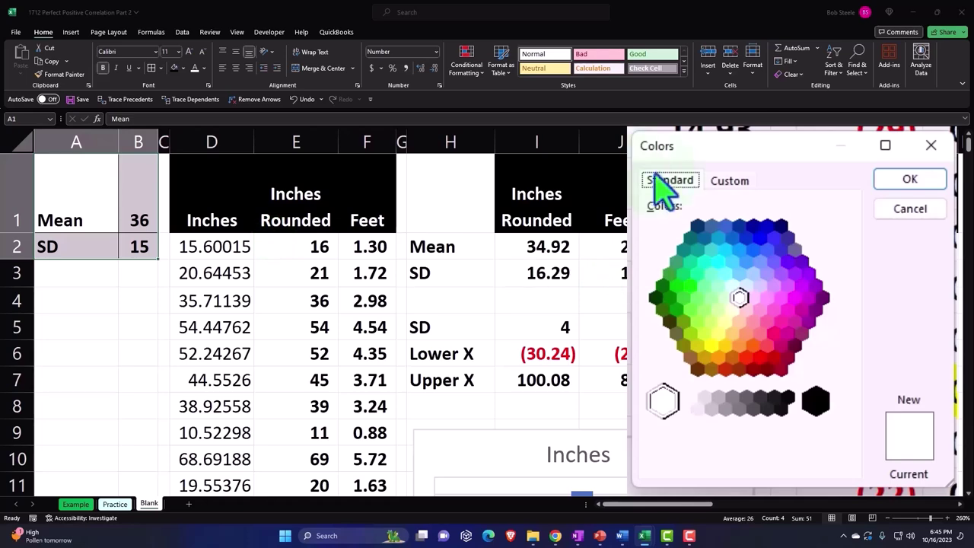
{"action": "left_click", "coordinate": [734, 289]}
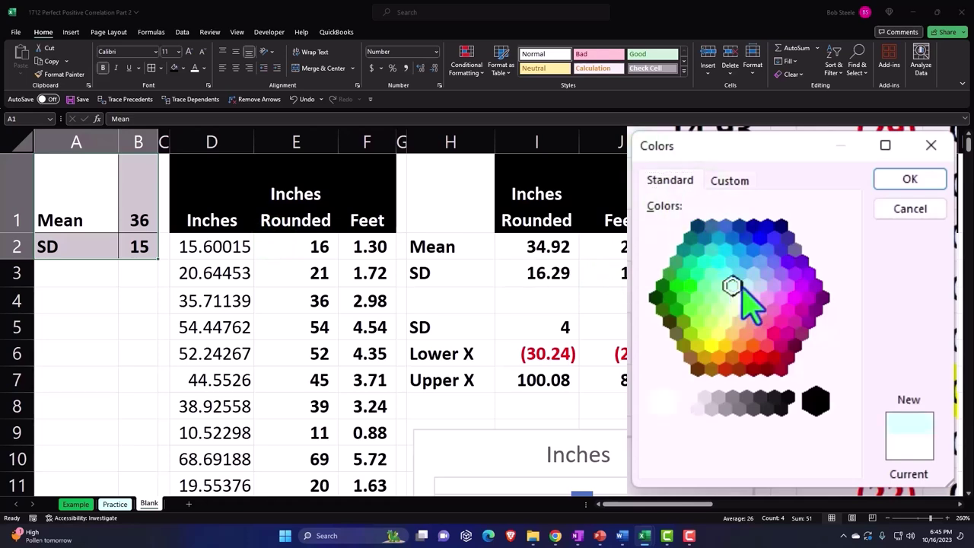
{"action": "left_click", "coordinate": [905, 183]}
- Fill the Inches data columns light blue down to the last data row
{"action": "left_click_drag", "start_coordinate": [233, 246], "coordinate": [355, 246]}
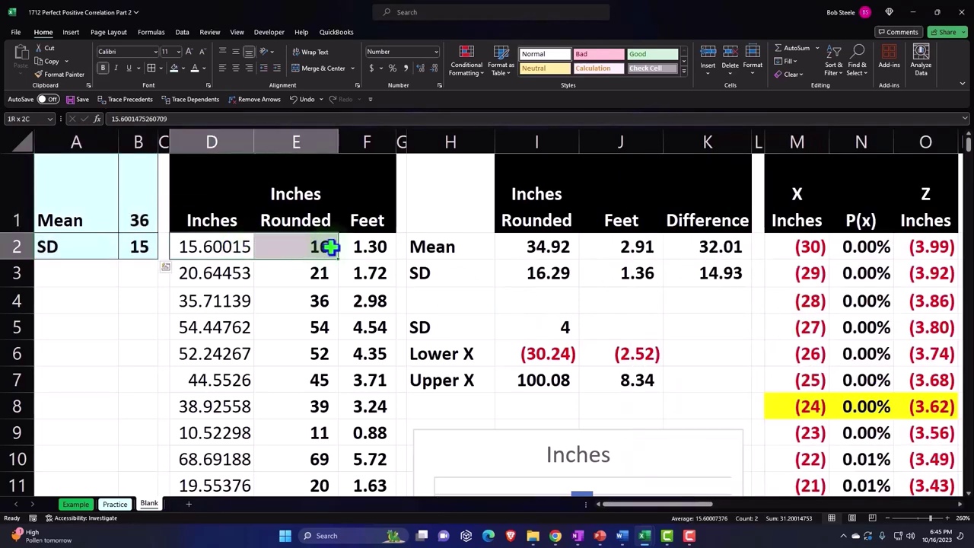
{"action": "key", "text": "ctrl+shift+Down"}
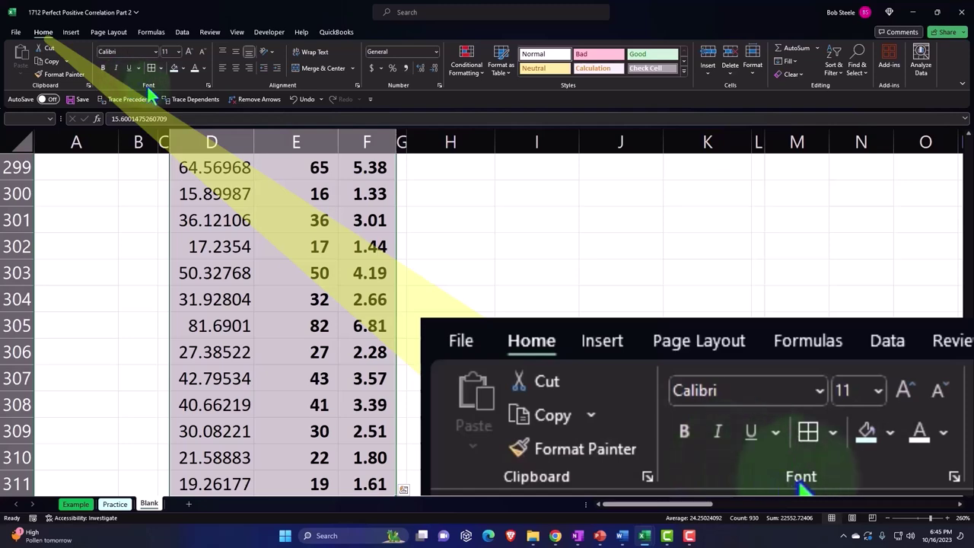
{"action": "key", "text": "ctrl+BackSpace"}
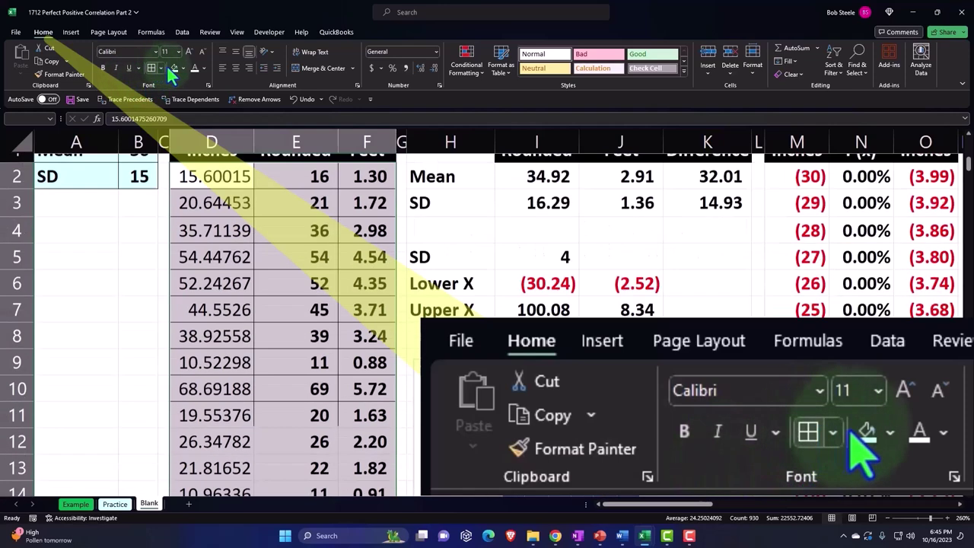
{"action": "left_click", "coordinate": [175, 67]}
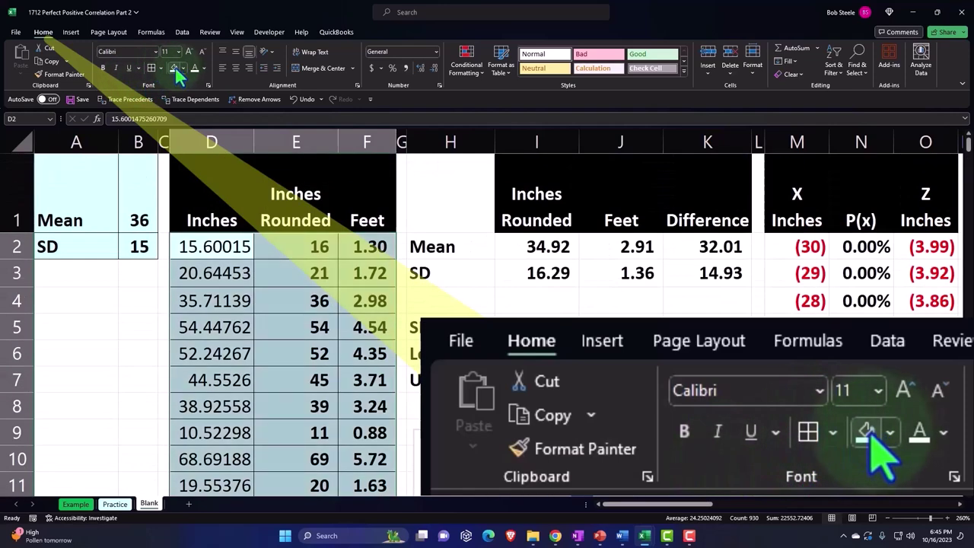
{"action": "left_click", "coordinate": [299, 256]}
- Fill the Mean/SD summary and the SD, Lower X and Upper X table light blue
{"action": "key", "text": "Right"}
{"action": "key", "text": "Right"}
{"action": "key", "text": "Right"}
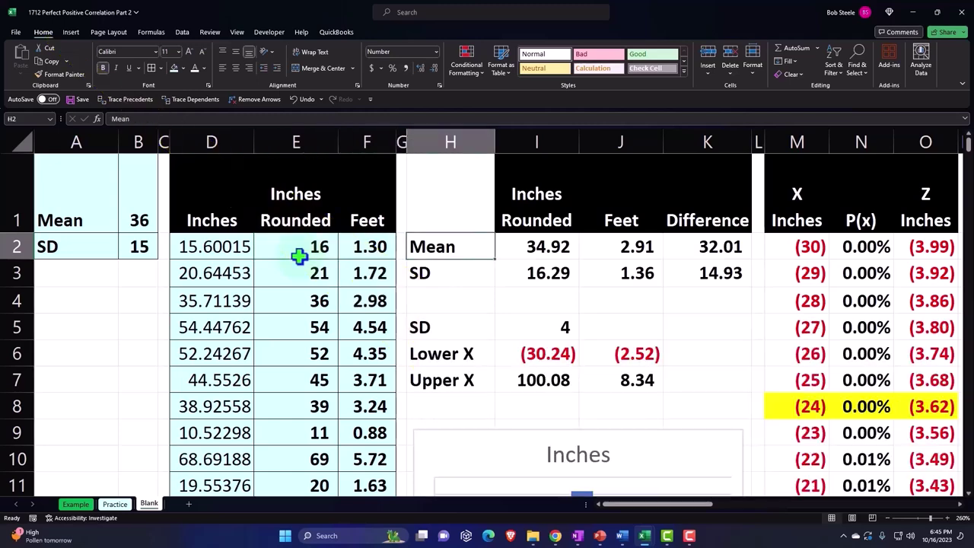
{"action": "key", "text": "shift+Right"}
{"action": "key", "text": "shift+Right"}
{"action": "key", "text": "shift+Right"}
{"action": "key", "text": "shift+Down"}
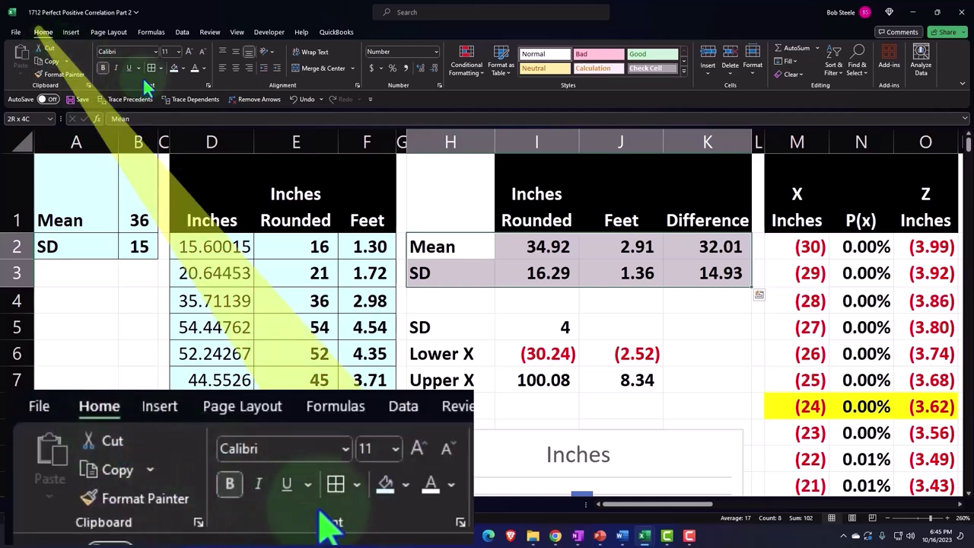
{"action": "left_click", "coordinate": [173, 68]}
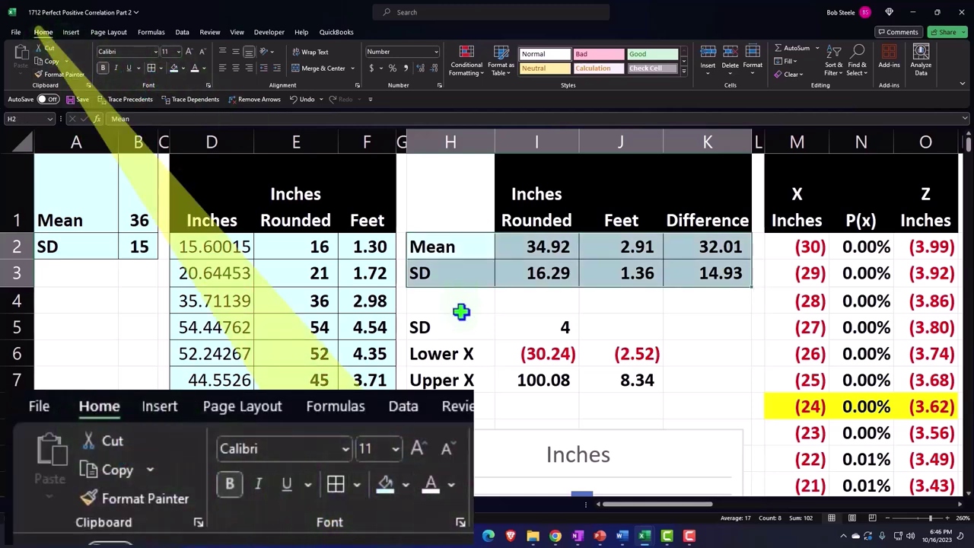
{"action": "mouse_move", "coordinate": [452, 326]}
{"action": "left_mouse_down"}
{"action": "mouse_move", "coordinate": [570, 350]}
{"action": "mouse_move", "coordinate": [593, 372]}
{"action": "left_mouse_up"}
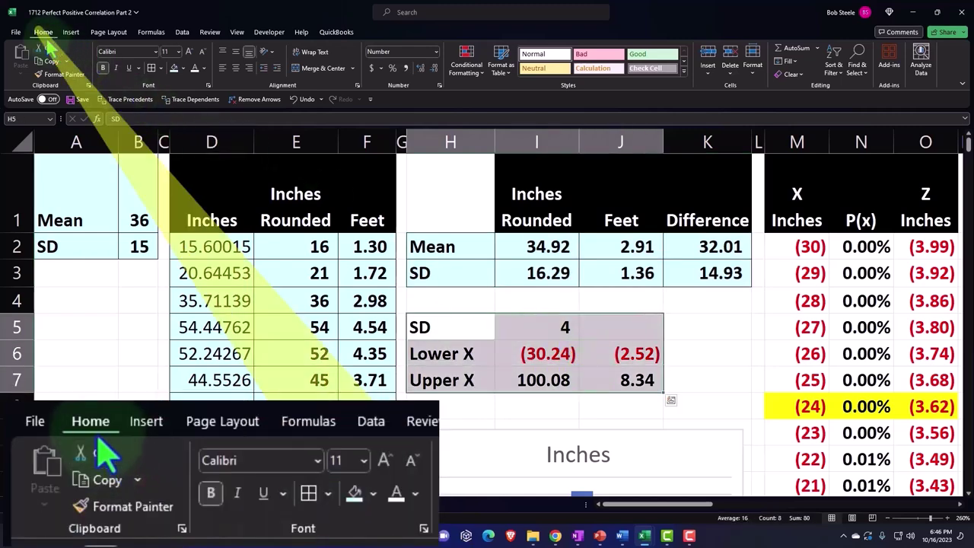
{"action": "left_click", "coordinate": [176, 68]}
{"action": "left_click", "coordinate": [680, 282]}
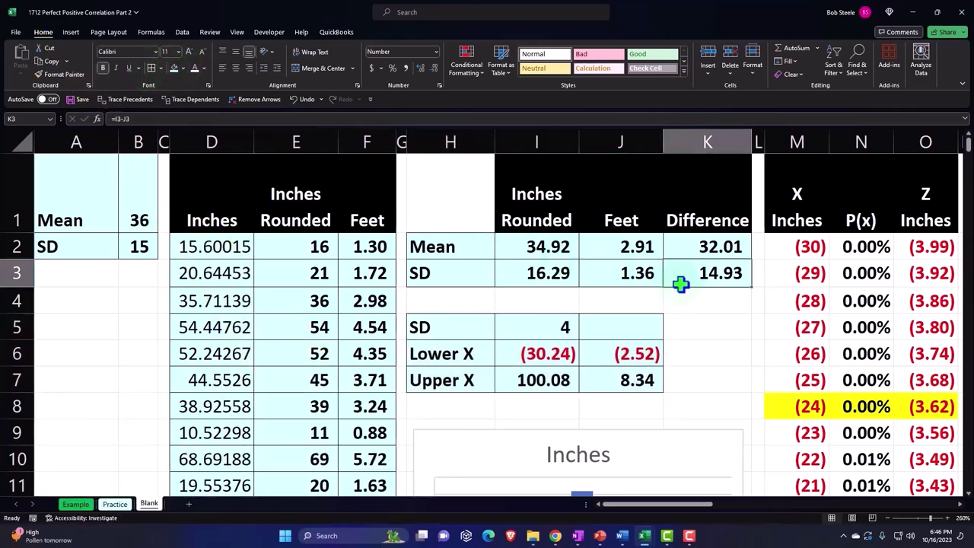
- Select the X Inches, P(x) and Z Inches table to row 132, then undo the fill over highlighted rows
{"action": "key", "text": "Right"}
{"action": "key", "text": "Right"}
{"action": "scroll", "coordinate": [681, 283], "scroll_direction": "right", "scroll_amount": 1}
{"action": "scroll", "coordinate": [680, 282], "scroll_direction": "right", "scroll_amount": 3}
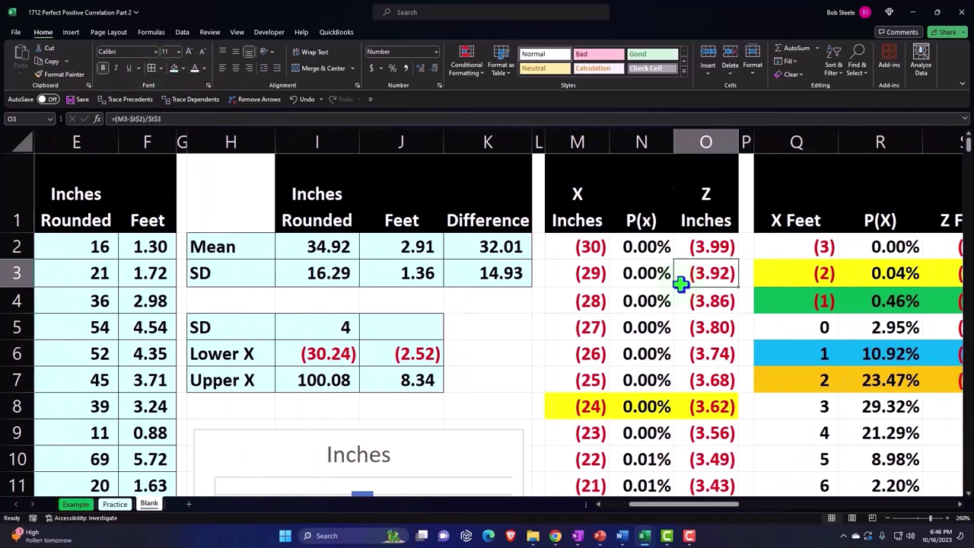
{"action": "key", "text": "Up"}
{"action": "key", "text": "shift+Right"}
{"action": "key", "text": "shift+Right"}
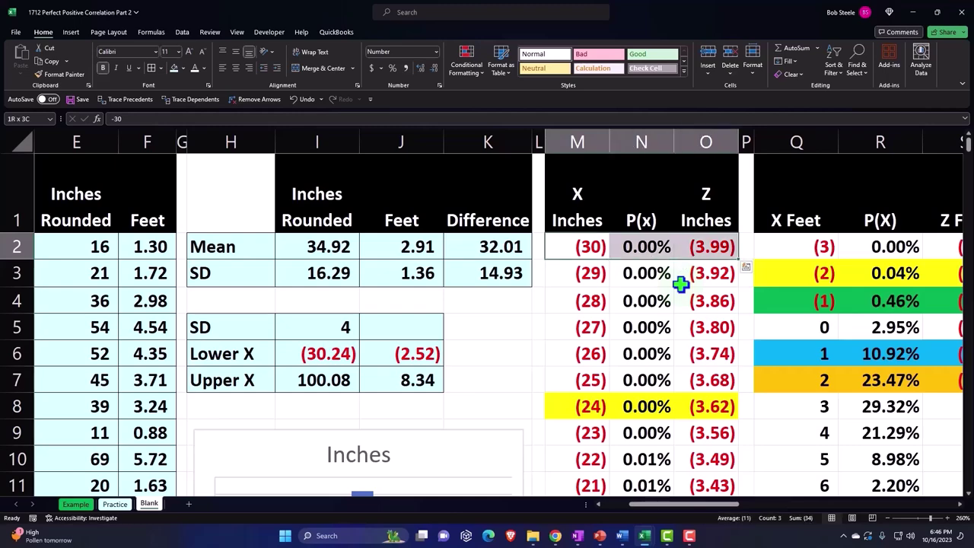
{"action": "key", "text": "ctrl+shift+Down"}
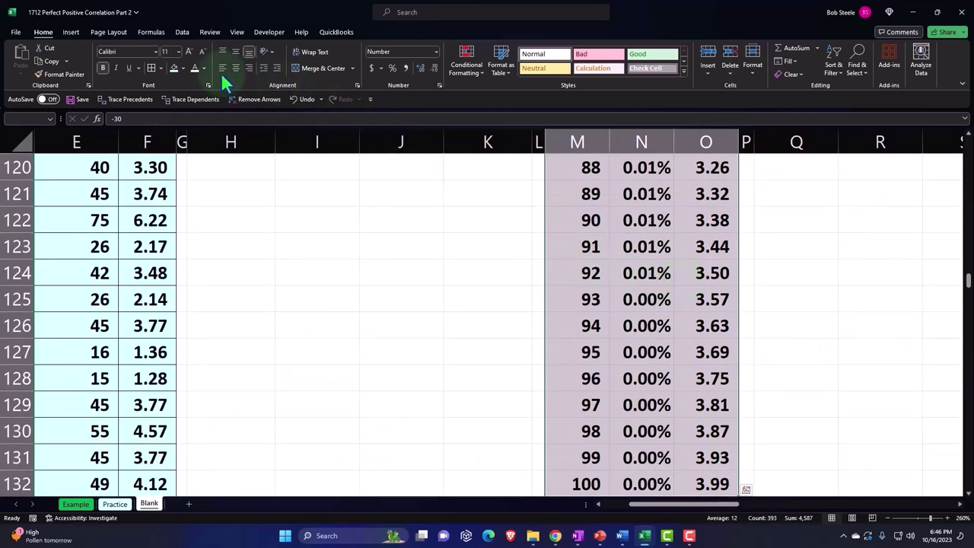
{"action": "key", "text": "ctrl+BackSpace"}
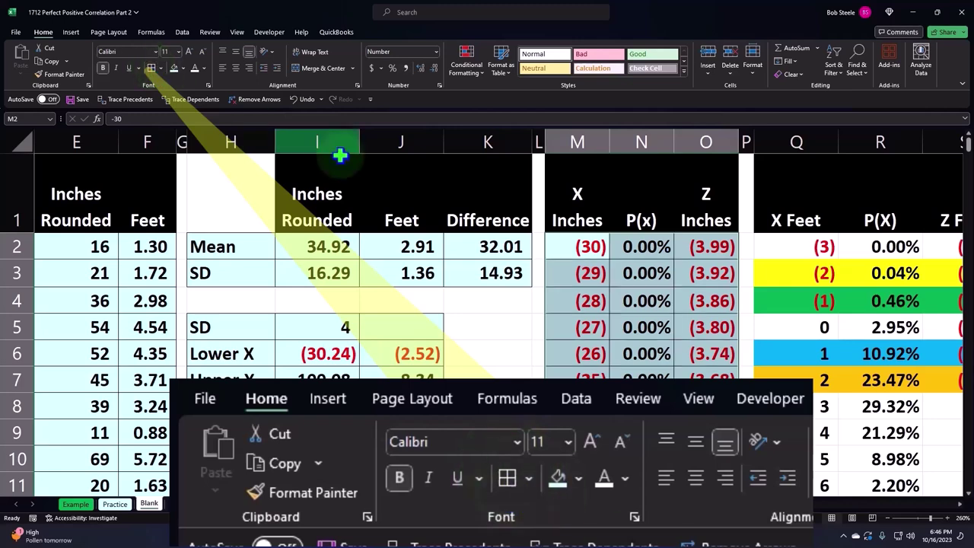
{"action": "left_click", "coordinate": [299, 101]}
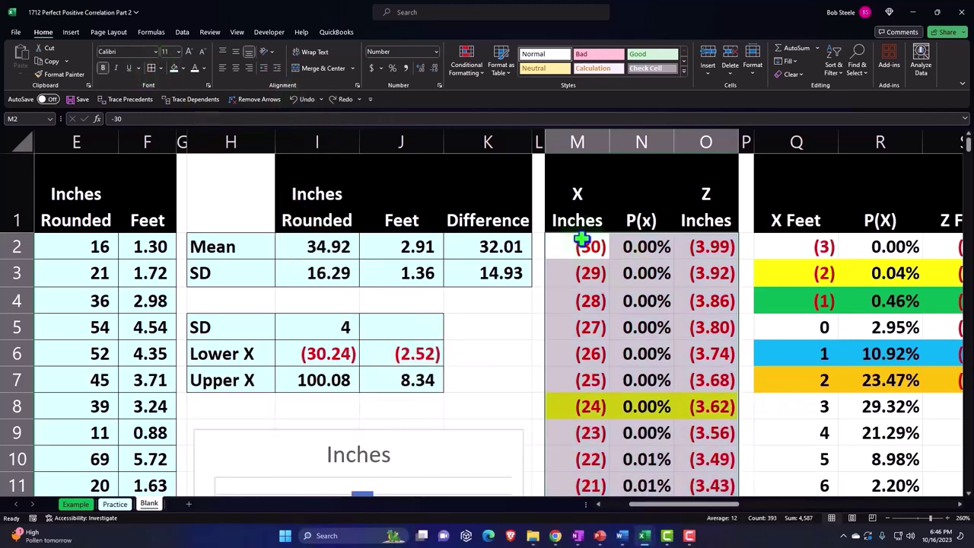
- Select the M–O table rows above the yellow-highlighted row, M2:O7
{"action": "mouse_move", "coordinate": [566, 241]}
{"action": "left_mouse_down"}
{"action": "mouse_move", "coordinate": [678, 323]}
{"action": "mouse_move", "coordinate": [689, 239]}
{"action": "left_mouse_up"}
{"action": "key", "text": "ctrl+shift+Down"}
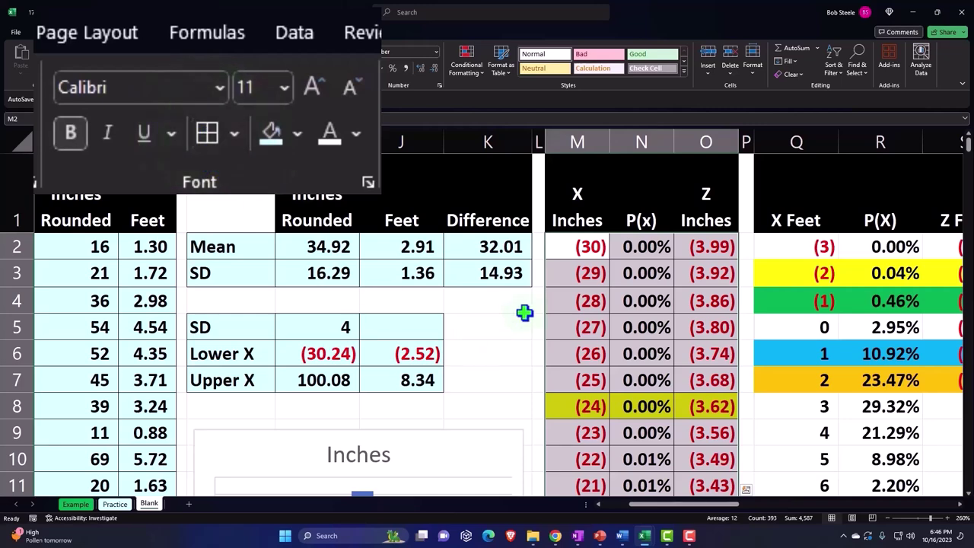
{"action": "left_click_drag", "start_coordinate": [577, 247], "coordinate": [686, 378]}
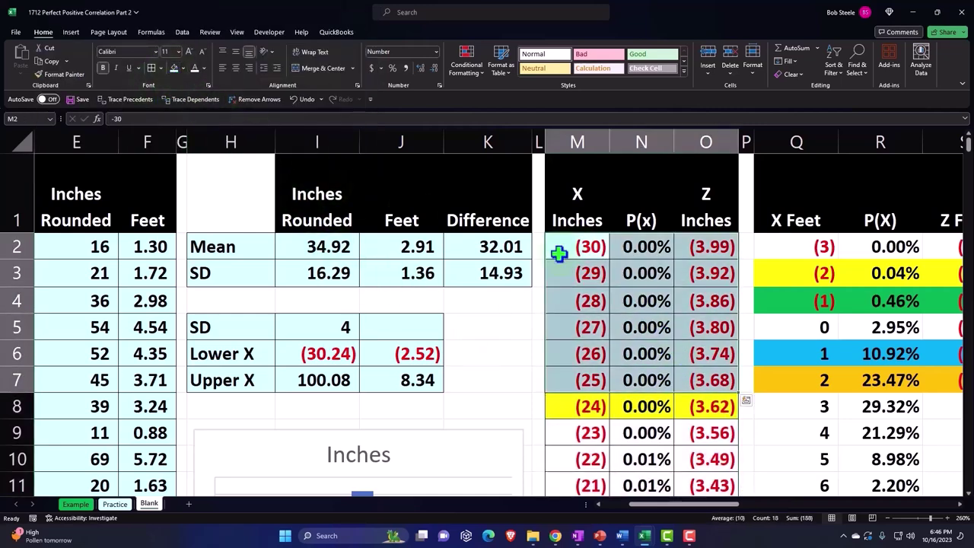
{"action": "scroll", "coordinate": [623, 332], "scroll_direction": "down", "scroll_amount": 1}
{"action": "left_click_drag", "start_coordinate": [588, 276], "coordinate": [684, 358]}
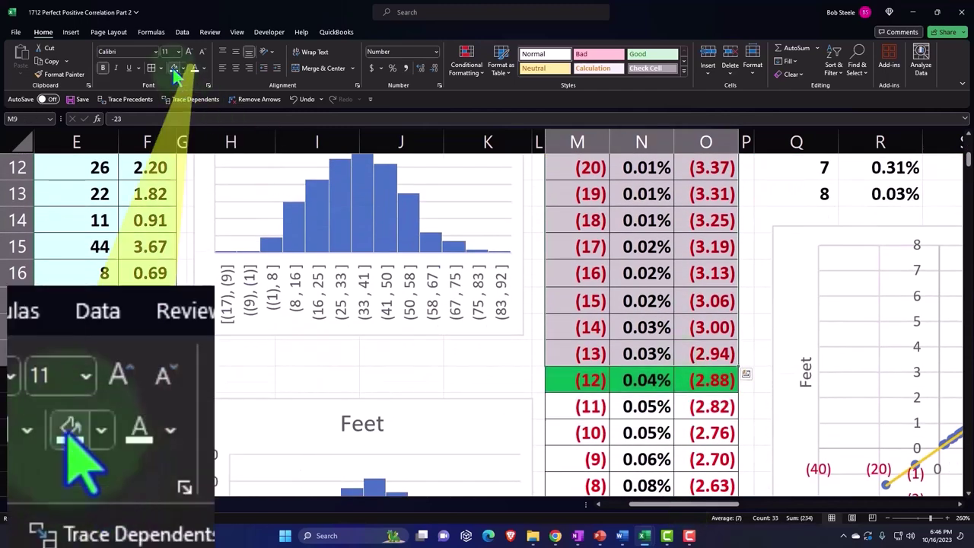
{"action": "scroll", "coordinate": [621, 286], "scroll_direction": "up", "scroll_amount": 3}
{"action": "scroll", "coordinate": [620, 286], "scroll_direction": "down", "scroll_amount": 4}
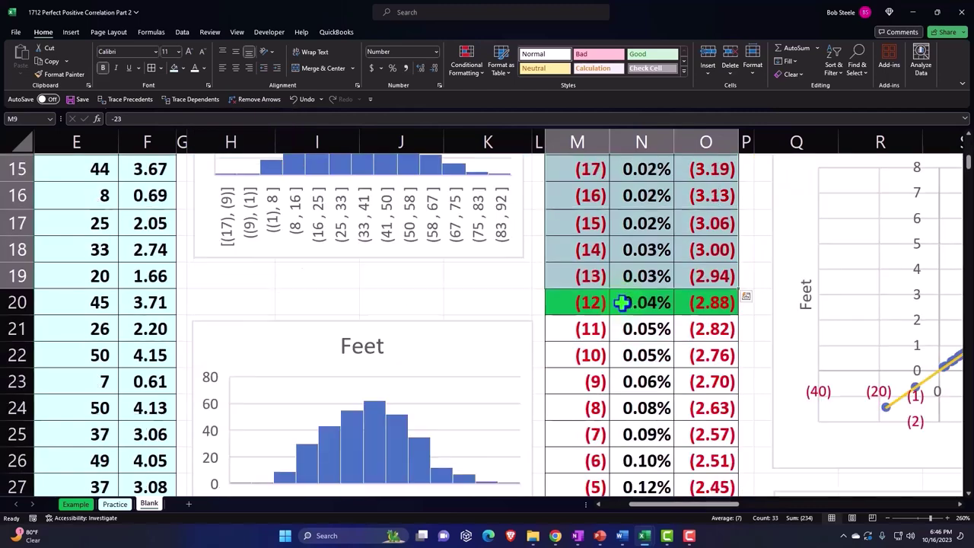
{"action": "scroll", "coordinate": [609, 274], "scroll_direction": "down", "scroll_amount": 1}
{"action": "mouse_move", "coordinate": [602, 247]}
{"action": "left_mouse_down"}
{"action": "mouse_move", "coordinate": [676, 514]}
{"action": "mouse_move", "coordinate": [673, 359]}
{"action": "left_mouse_up"}
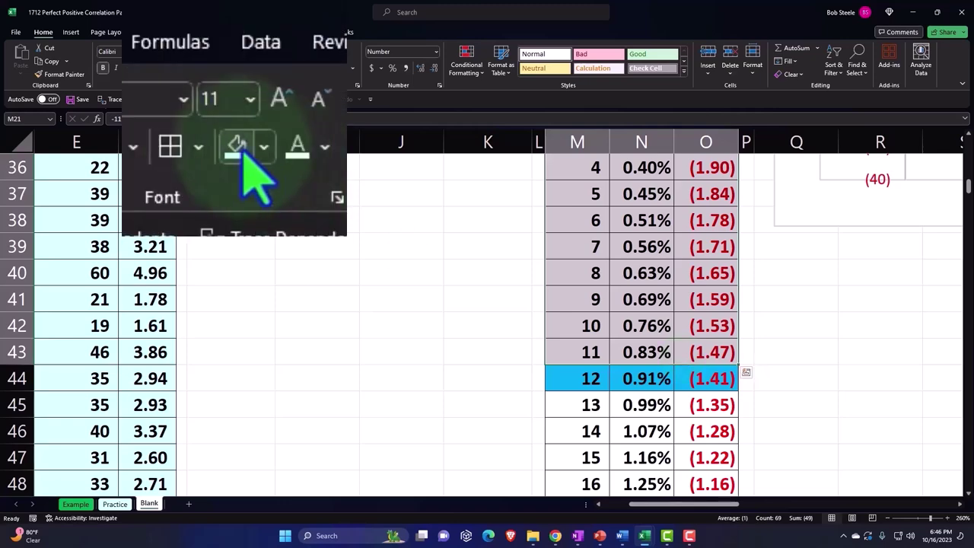
{"action": "scroll", "coordinate": [478, 249], "scroll_direction": "up", "scroll_amount": 7}
{"action": "scroll", "coordinate": [583, 341], "scroll_direction": "down", "scroll_amount": 5}
{"action": "scroll", "coordinate": [583, 343], "scroll_direction": "down", "scroll_amount": 4}
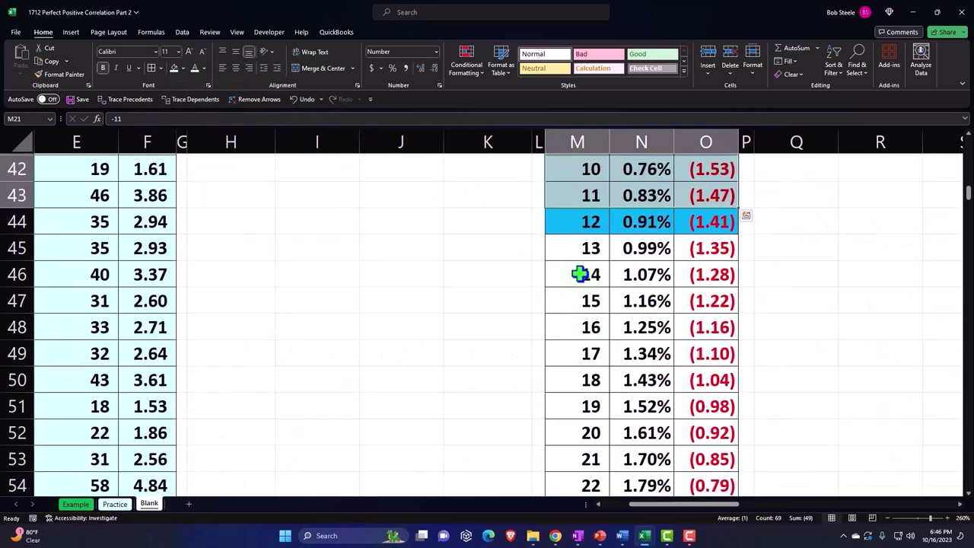
- Extend the selection through the rows between the blue and gold highlights to the table's end
{"action": "left_click_drag", "start_coordinate": [688, 477], "coordinate": [689, 498]}
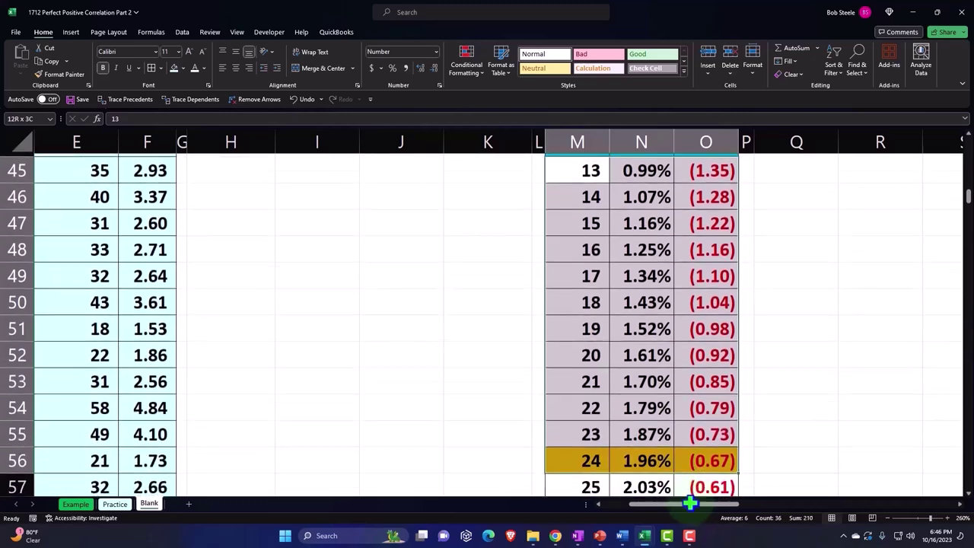
{"action": "scroll", "coordinate": [594, 358], "scroll_direction": "up", "scroll_amount": 1}
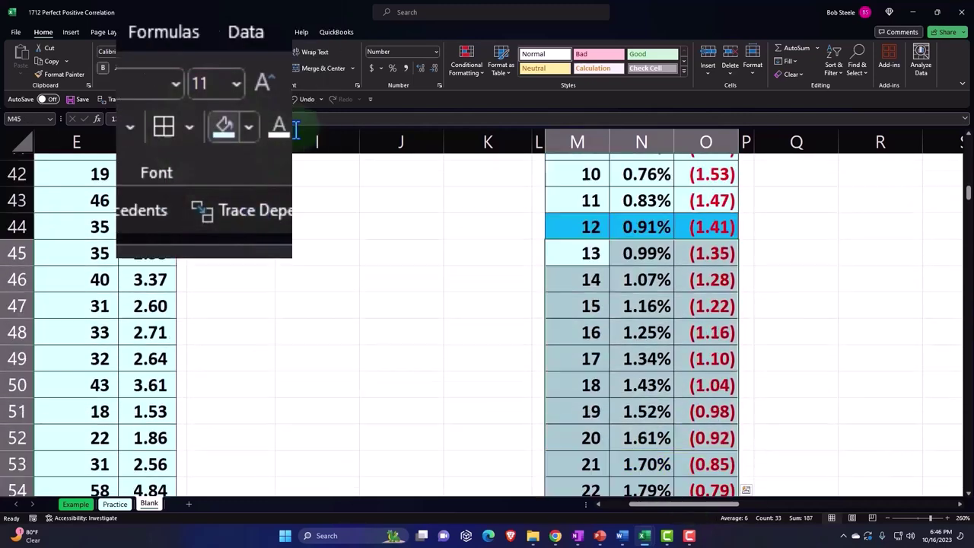
{"action": "scroll", "coordinate": [500, 311], "scroll_direction": "down", "scroll_amount": 3}
{"action": "scroll", "coordinate": [541, 272], "scroll_direction": "down", "scroll_amount": 2}
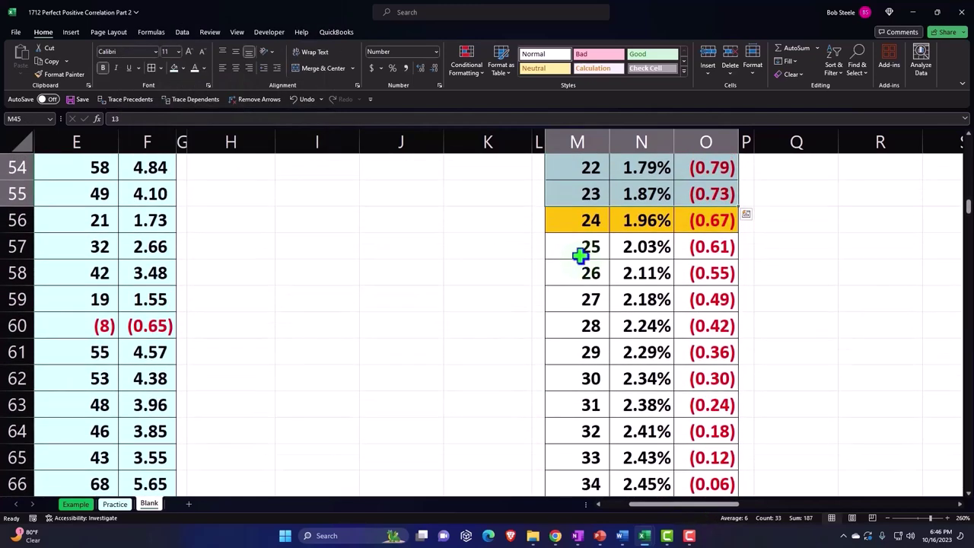
{"action": "left_click_drag", "start_coordinate": [686, 495], "coordinate": [687, 535]}
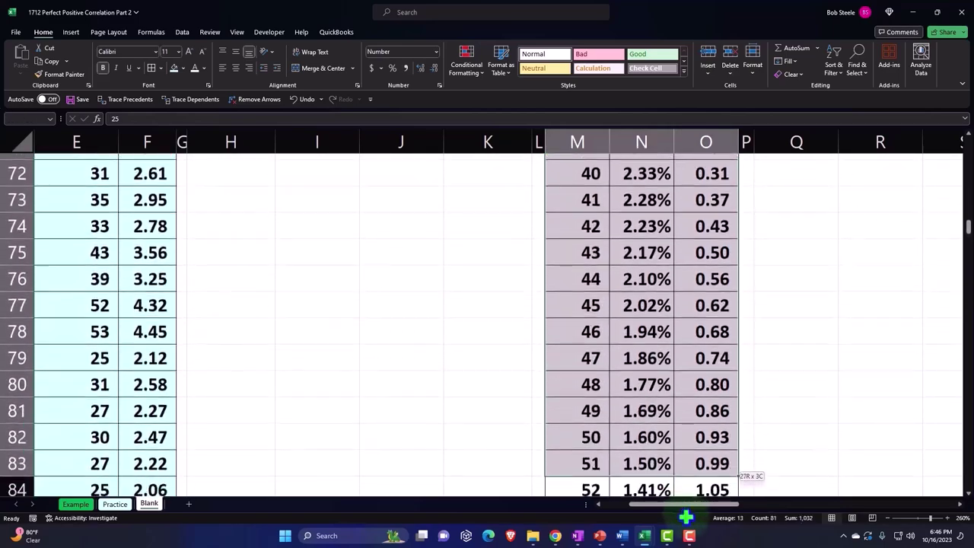
{"action": "mouse_move", "coordinate": [737, 470]}
{"action": "left_mouse_down"}
{"action": "mouse_move", "coordinate": [780, 465]}
{"action": "mouse_move", "coordinate": [683, 429]}
{"action": "left_mouse_up"}
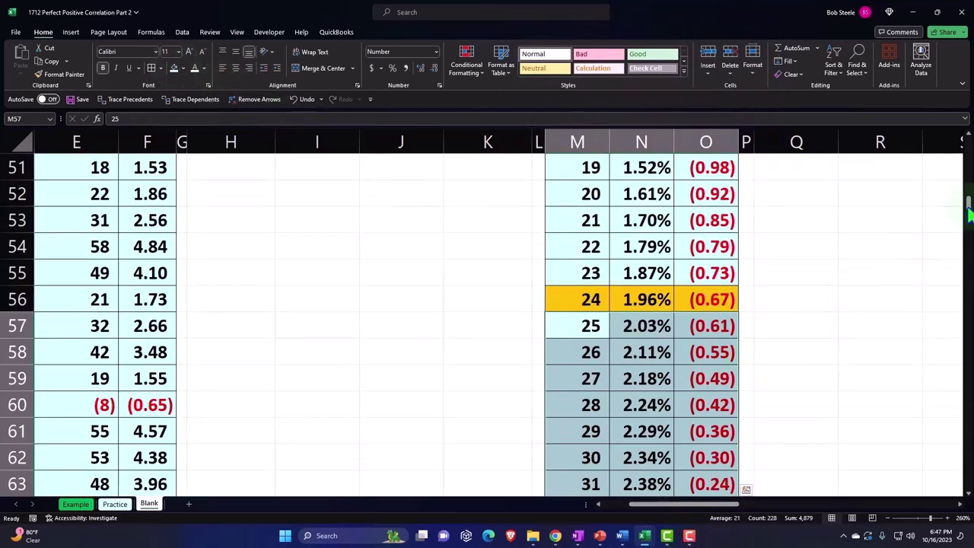
{"action": "left_click_drag", "start_coordinate": [969, 215], "coordinate": [969, 156]}
{"action": "left_click", "coordinate": [825, 263]}
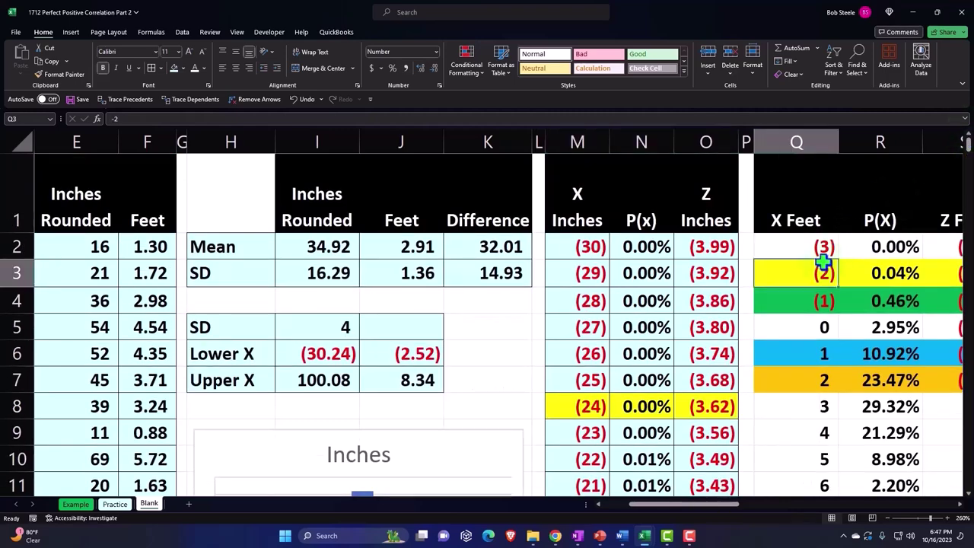
- Select the whole X Feet table, Q2:S13
{"action": "scroll", "coordinate": [824, 263], "scroll_direction": "right", "scroll_amount": 3}
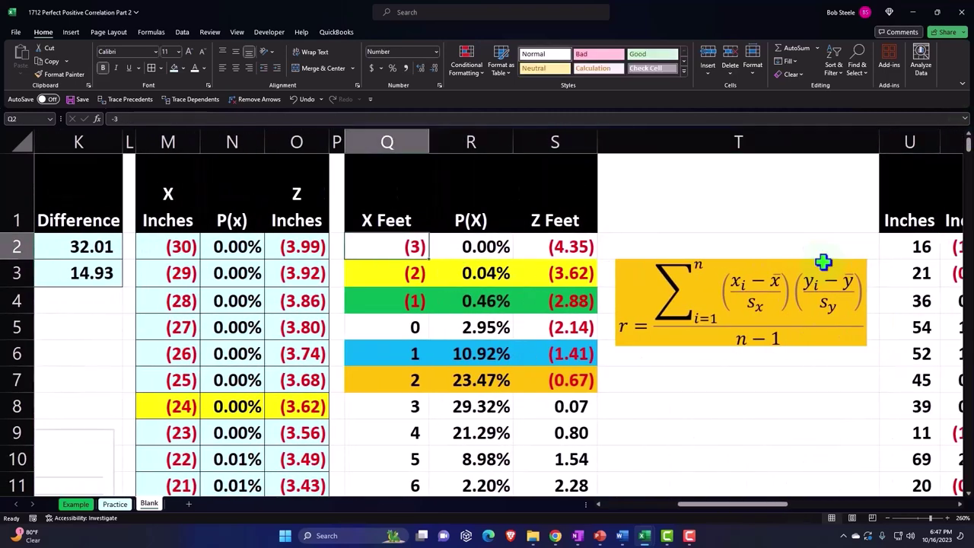
{"action": "key", "text": "ctrl+shift+Right"}
{"action": "key", "text": "ctrl+shift+Down"}
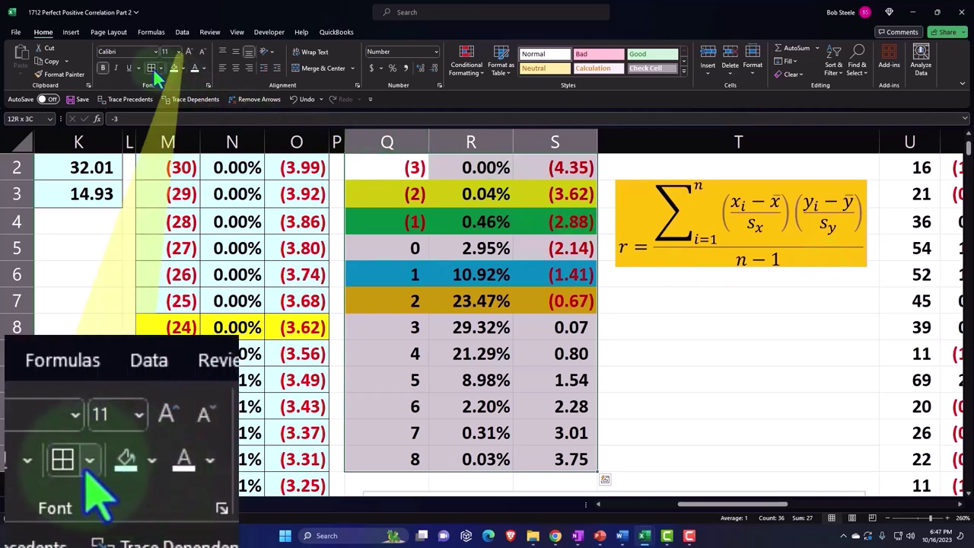
{"action": "scroll", "coordinate": [410, 298], "scroll_direction": "up", "scroll_amount": 1}
{"action": "left_click_drag", "start_coordinate": [387, 246], "coordinate": [522, 244]}
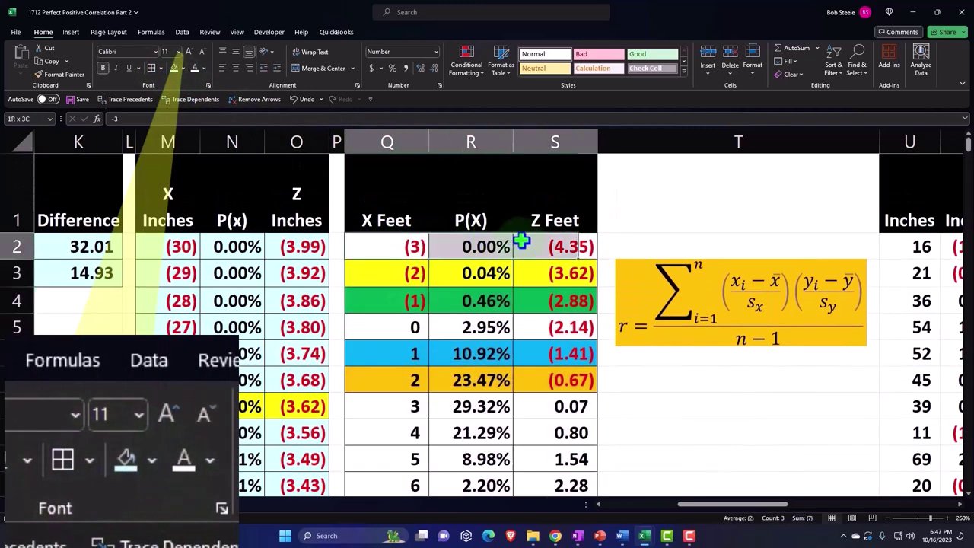
{"action": "left_click_drag", "start_coordinate": [387, 328], "coordinate": [530, 327]}
{"action": "scroll", "coordinate": [520, 328], "scroll_direction": "down", "scroll_amount": 1}
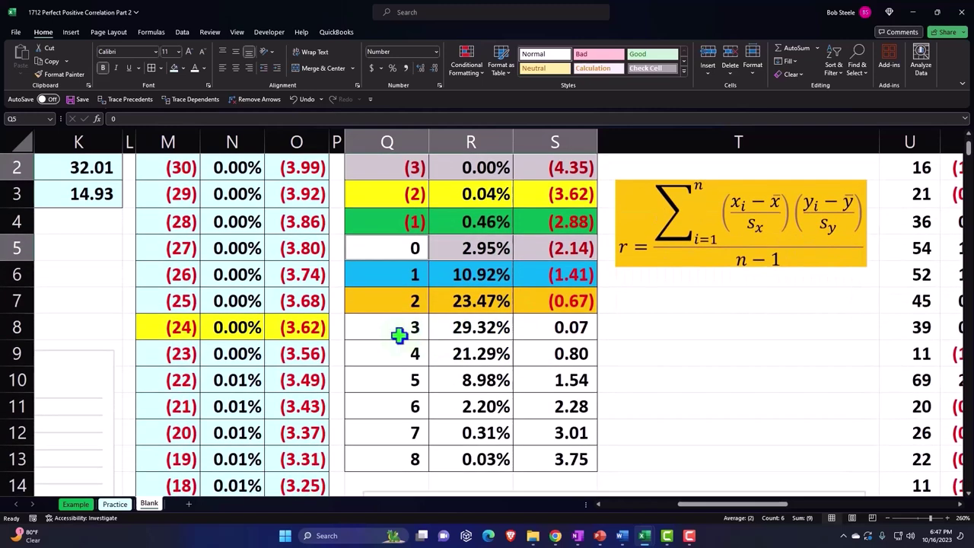
{"action": "left_click_drag", "start_coordinate": [401, 328], "coordinate": [548, 450]}
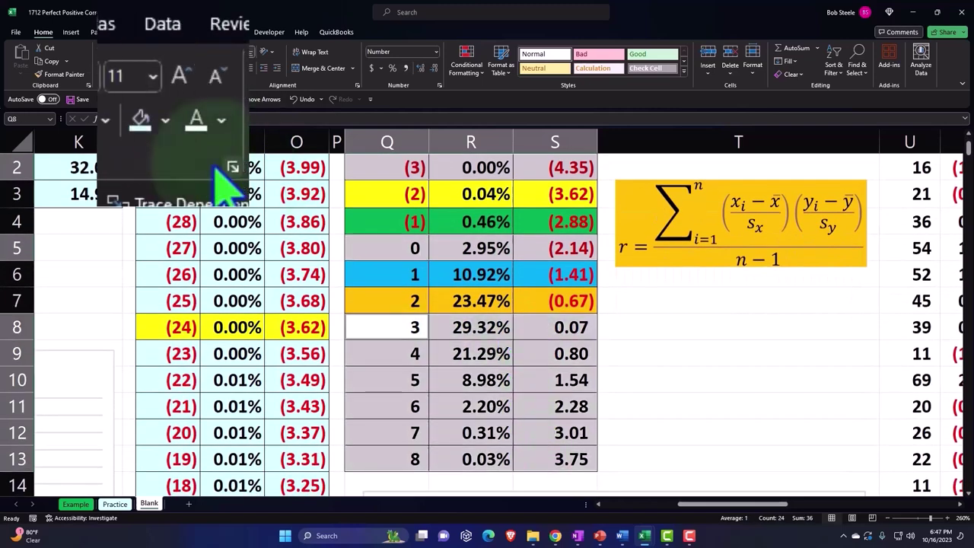
{"action": "scroll", "coordinate": [685, 350], "scroll_direction": "up", "scroll_amount": 1}
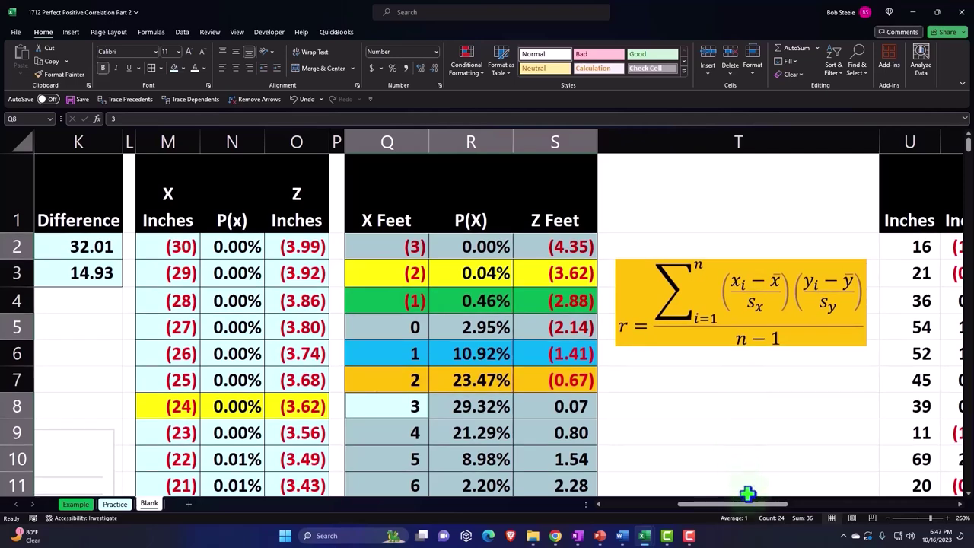
{"action": "left_click_drag", "start_coordinate": [749, 503], "coordinate": [802, 518]}
- Select the U2:Y311 data and the Correlation R table AA2:AC7, filling them light blue
{"action": "left_click", "coordinate": [506, 246]}
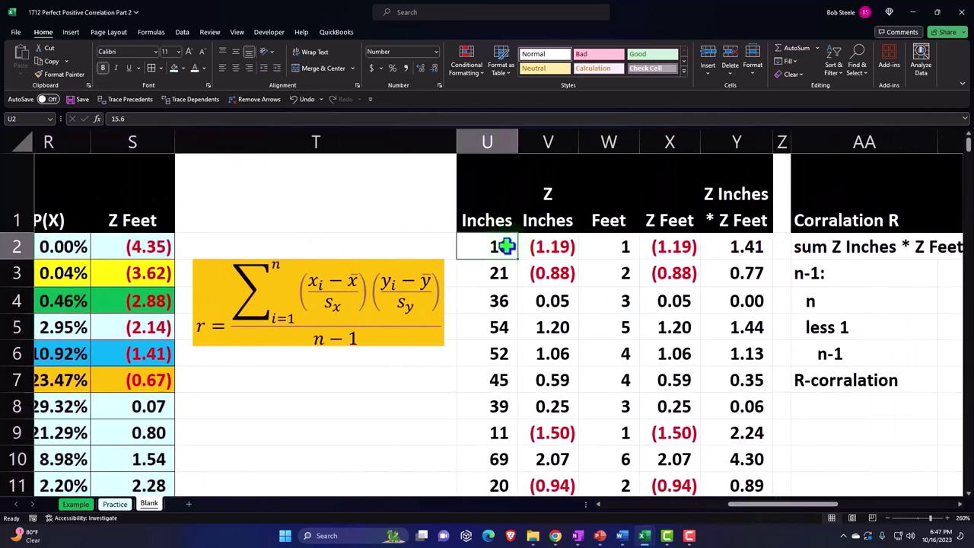
{"action": "key", "text": "shift+Right"}
{"action": "key", "text": "shift+Right"}
{"action": "key", "text": "shift+Right"}
{"action": "key", "text": "shift+Right"}
{"action": "key", "text": "ctrl+shift+Down"}
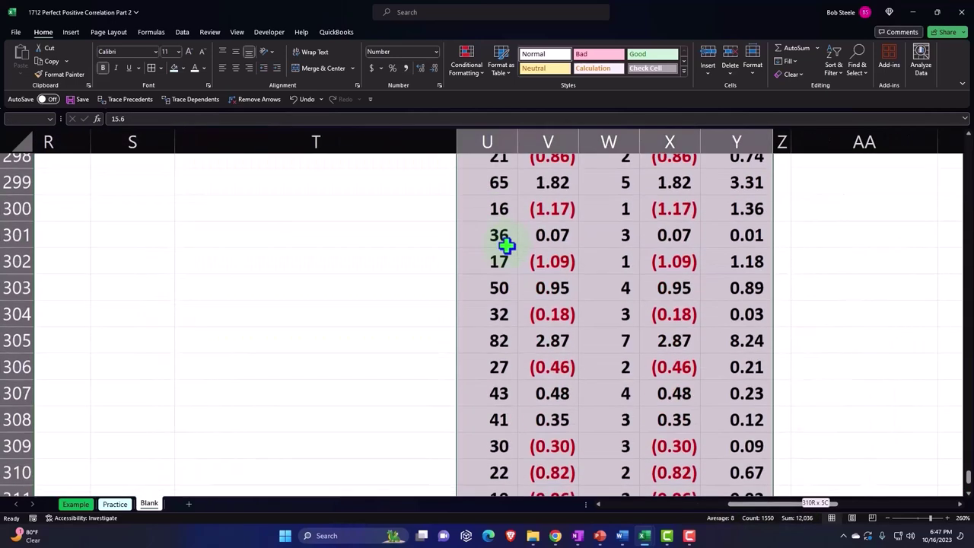
{"action": "key", "text": "ctrl+BackSpace"}
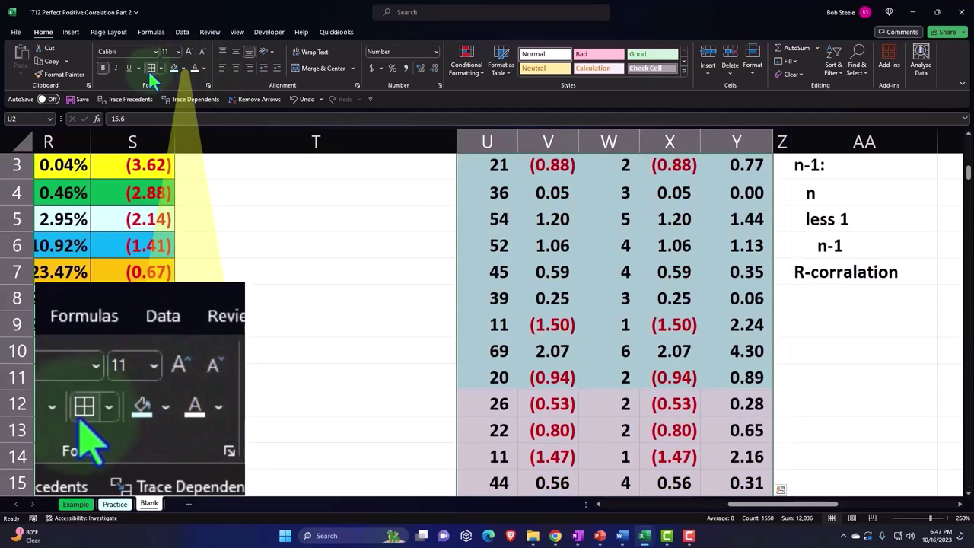
{"action": "left_click", "coordinate": [833, 251]}
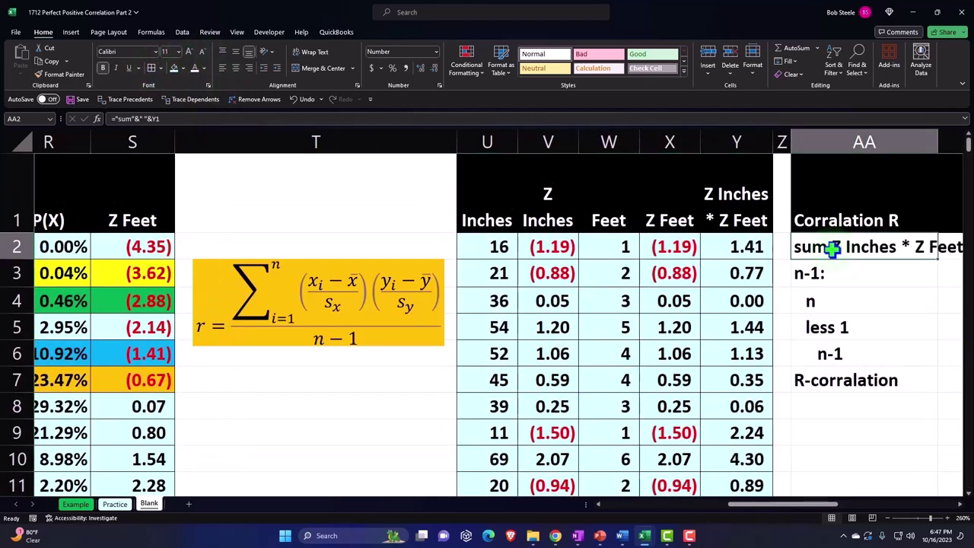
{"action": "key", "text": "shift+Right"}
{"action": "key", "text": "shift+Right"}
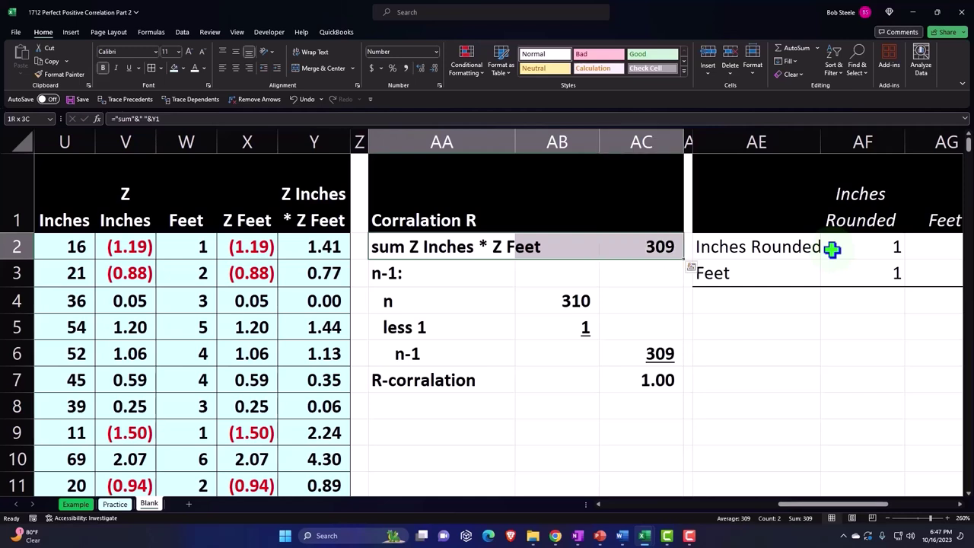
{"action": "key", "text": "shift+Down"}
{"action": "key", "text": "shift+Down"}
{"action": "key", "text": "shift+Down"}
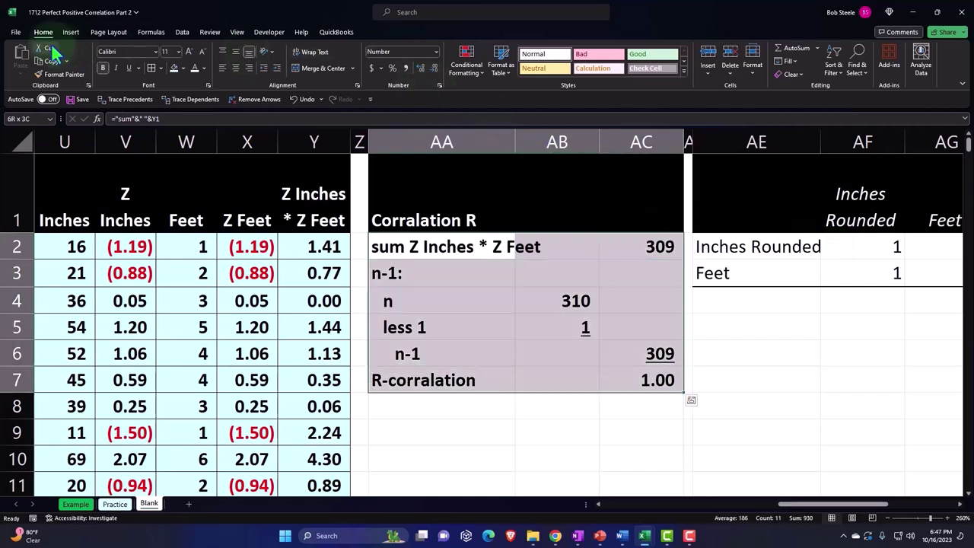
{"action": "left_click", "coordinate": [174, 67]}
{"action": "mouse_move", "coordinate": [731, 246]}
{"action": "left_mouse_down"}
{"action": "mouse_move", "coordinate": [818, 254]}
{"action": "mouse_move", "coordinate": [858, 270]}
{"action": "left_mouse_up"}
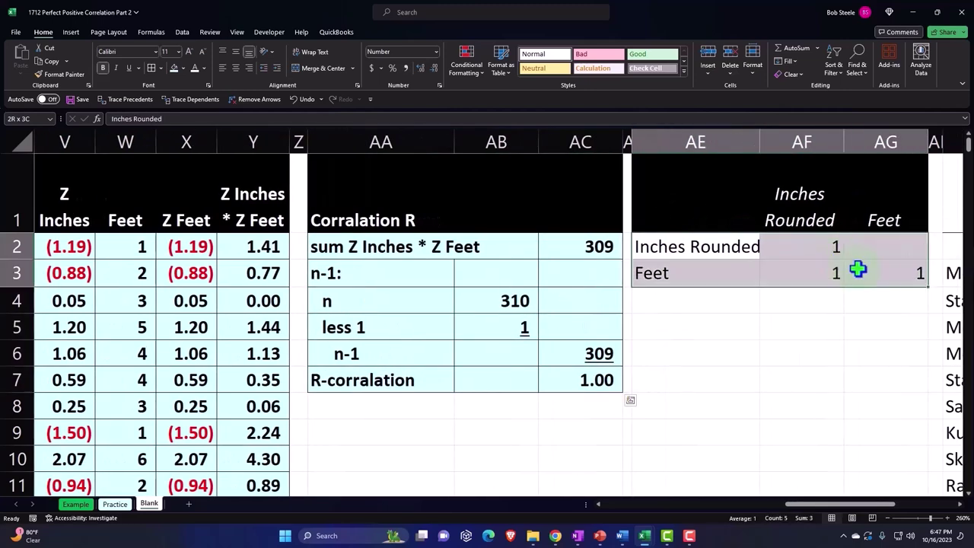
- Border the small correlation matrix and fill the statistics table AI2:AL16 light blue
{"action": "left_click", "coordinate": [154, 68]}
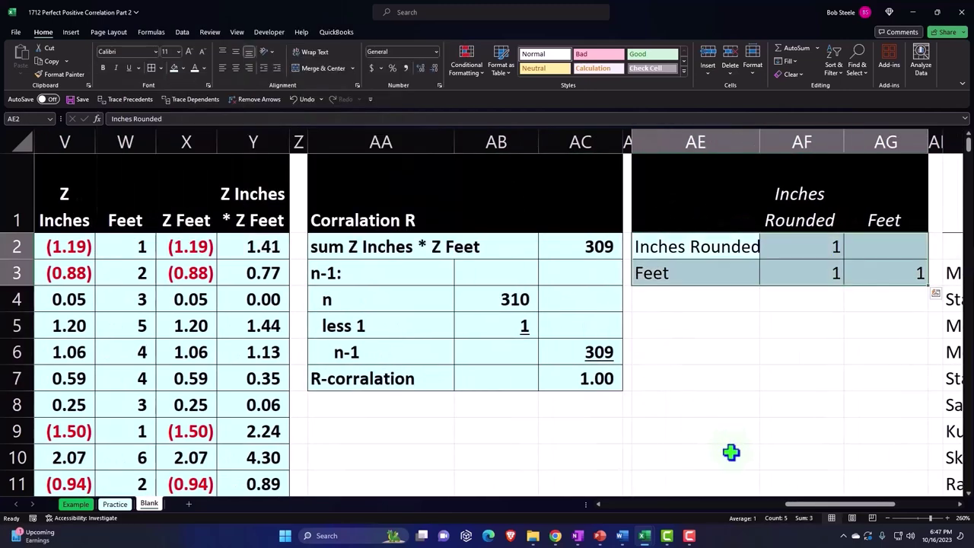
{"action": "left_click_drag", "start_coordinate": [809, 510], "coordinate": [861, 510]}
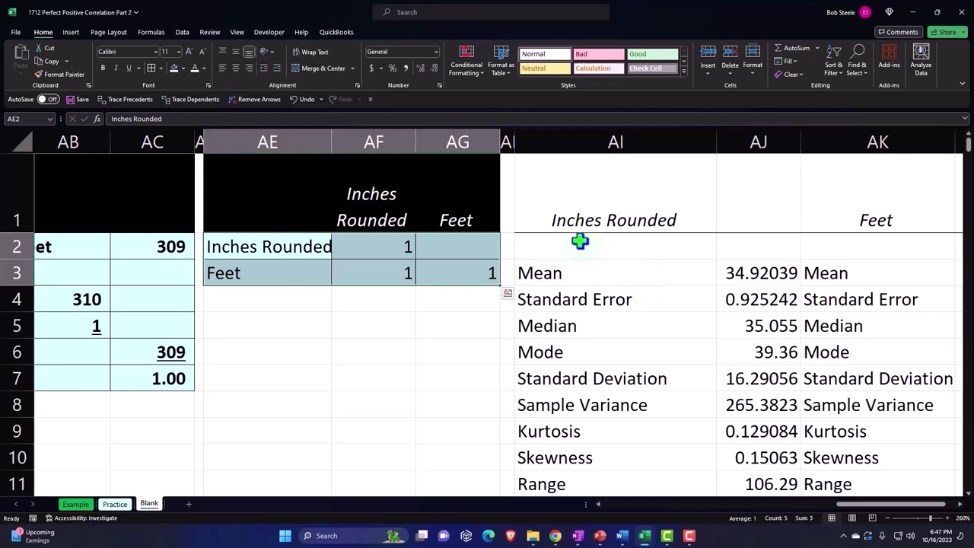
{"action": "left_click_drag", "start_coordinate": [580, 241], "coordinate": [847, 250]}
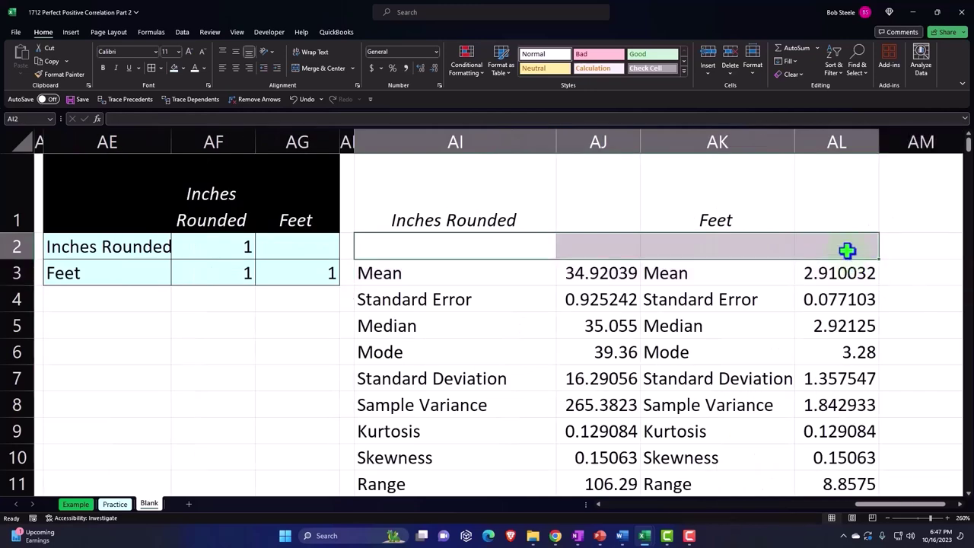
{"action": "key", "text": "shift+Down"}
{"action": "key", "text": "ctrl+shift+Down"}
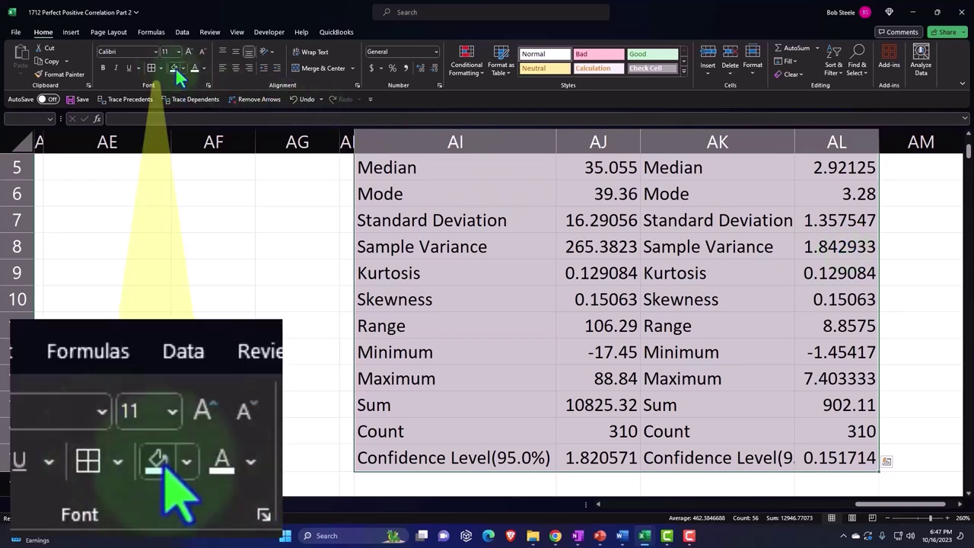
{"action": "left_click", "coordinate": [174, 67]}
- Fill the AI1:AL1 Inches Rounded / Feet heading row black
{"action": "left_click_drag", "start_coordinate": [450, 206], "coordinate": [810, 211]}
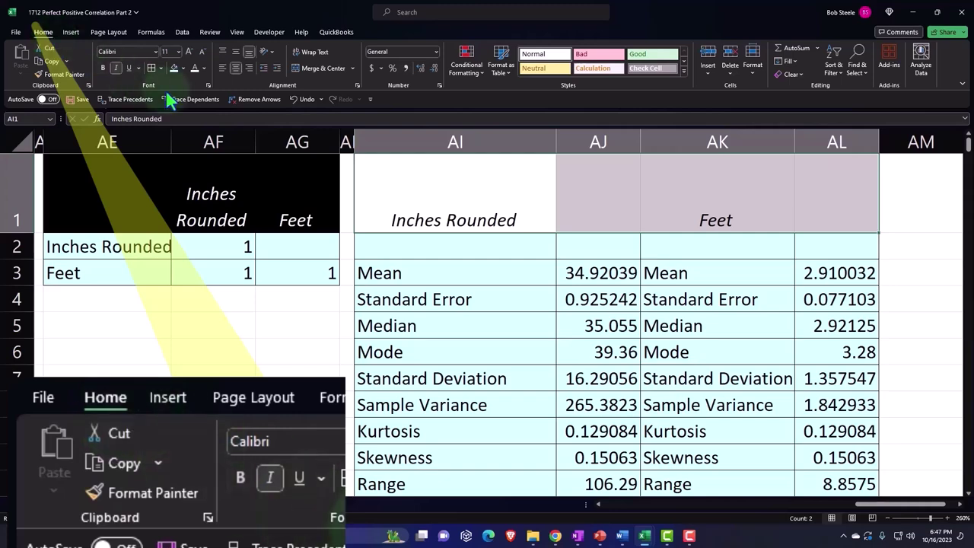
{"action": "left_click", "coordinate": [183, 68]}
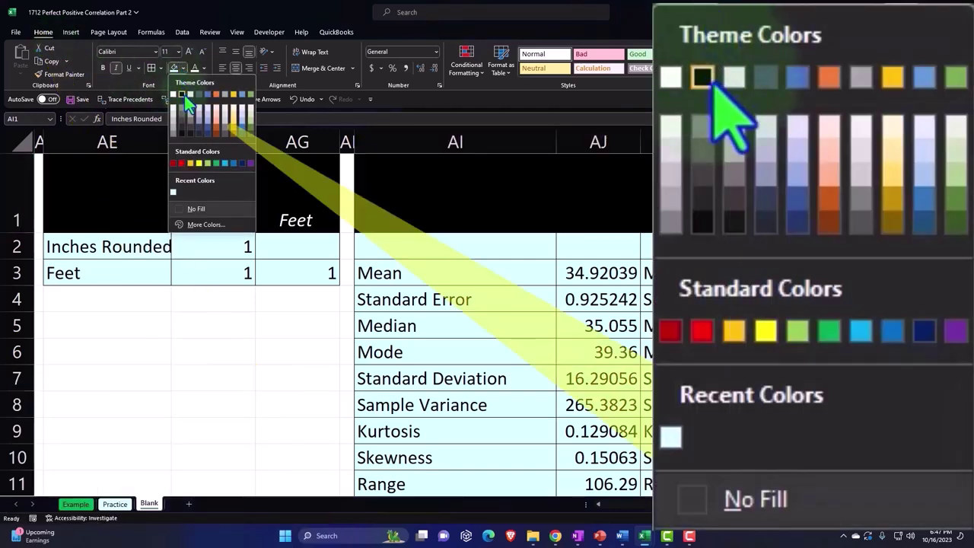
{"action": "left_click", "coordinate": [192, 92]}
{"action": "left_click", "coordinate": [271, 353]}
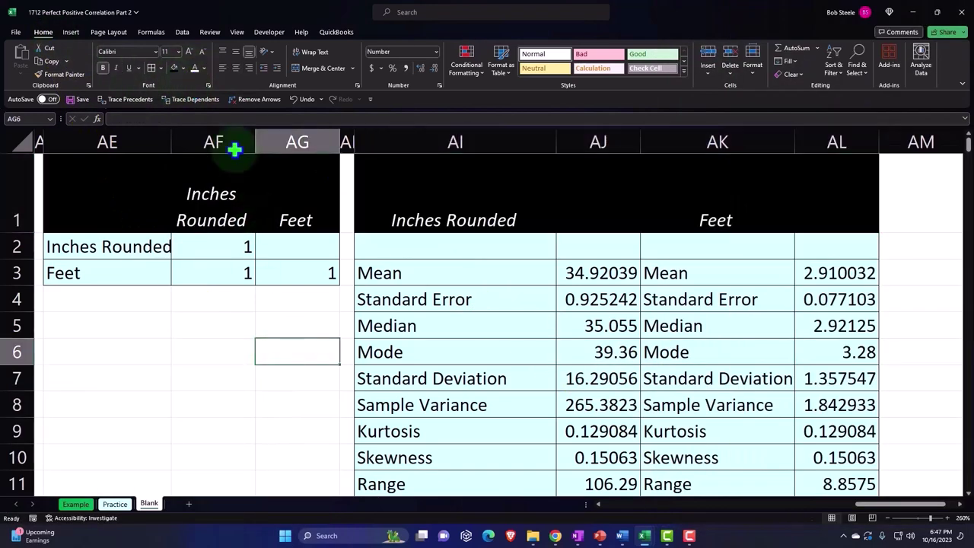
{"action": "left_click", "coordinate": [210, 32]}
- Spell-check the sheet, changing 'corralation' and 'Corralation' to correlation
{"action": "left_click", "coordinate": [21, 59]}
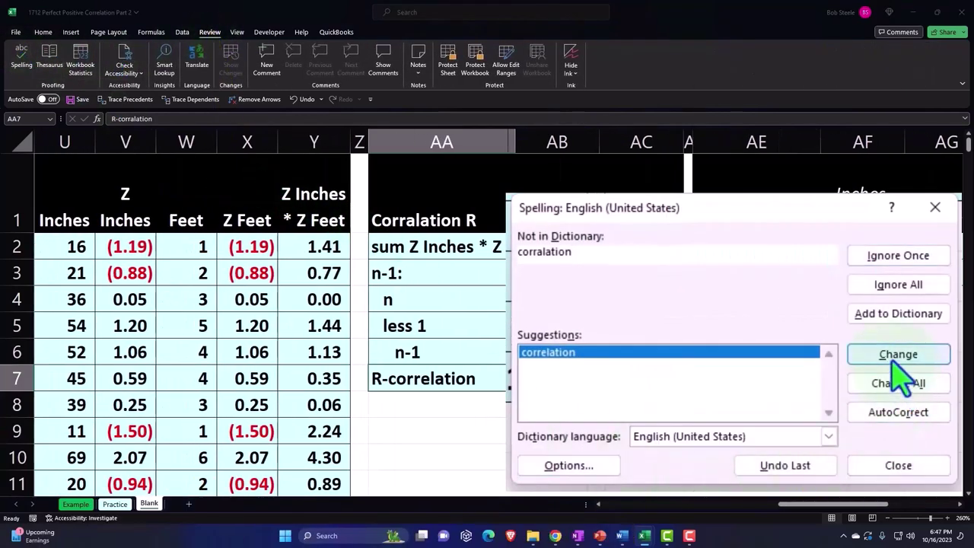
{"action": "left_click", "coordinate": [900, 373]}
{"action": "left_click", "coordinate": [483, 299]}
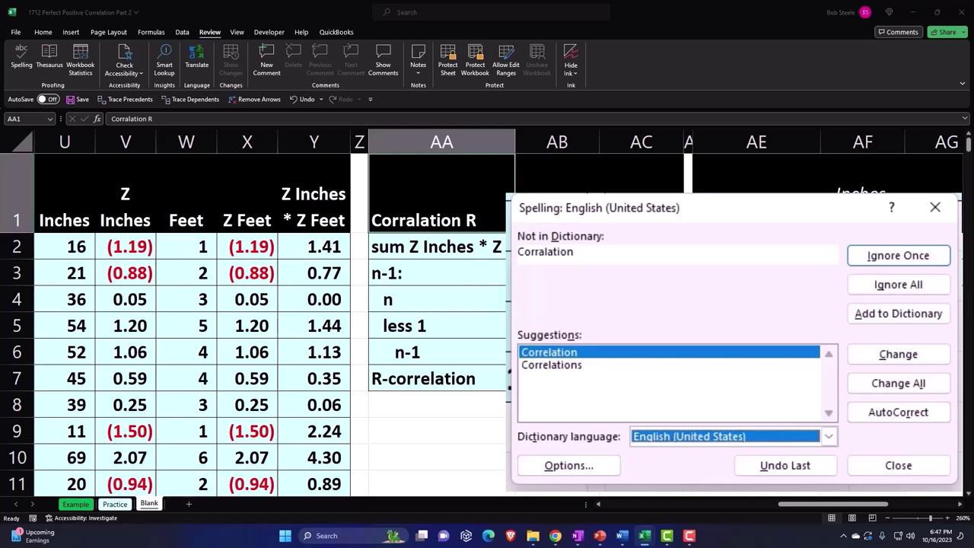
{"action": "left_click", "coordinate": [898, 355]}
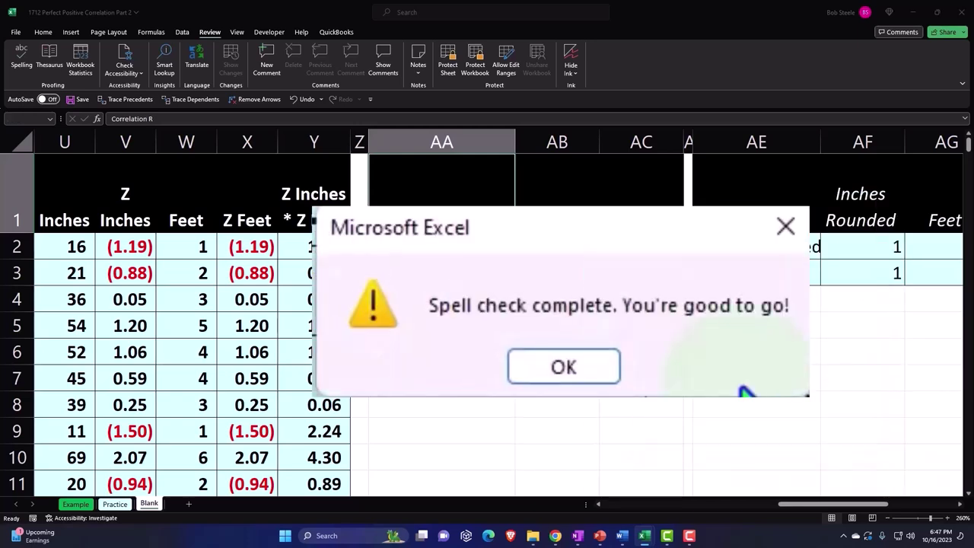
{"action": "left_click", "coordinate": [504, 302]}
{"action": "left_click", "coordinate": [494, 409]}
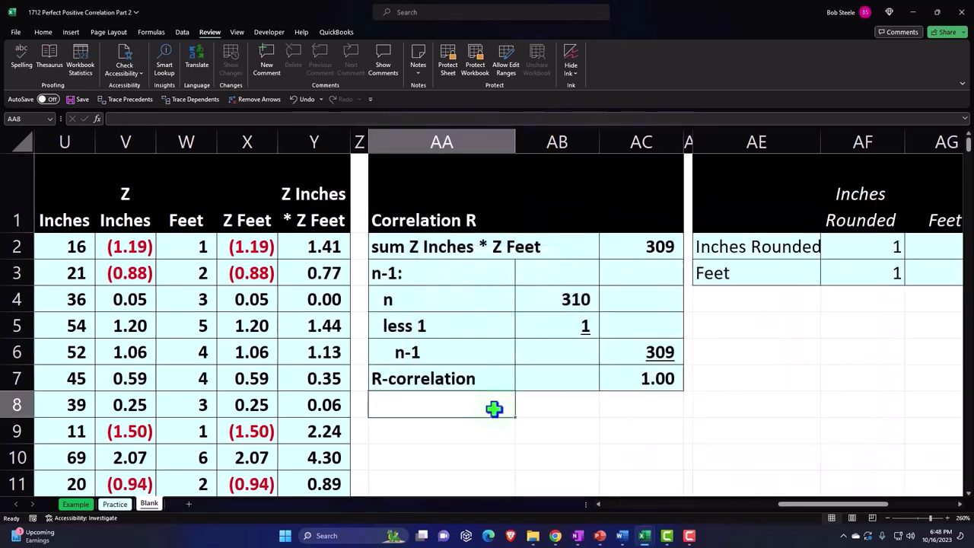